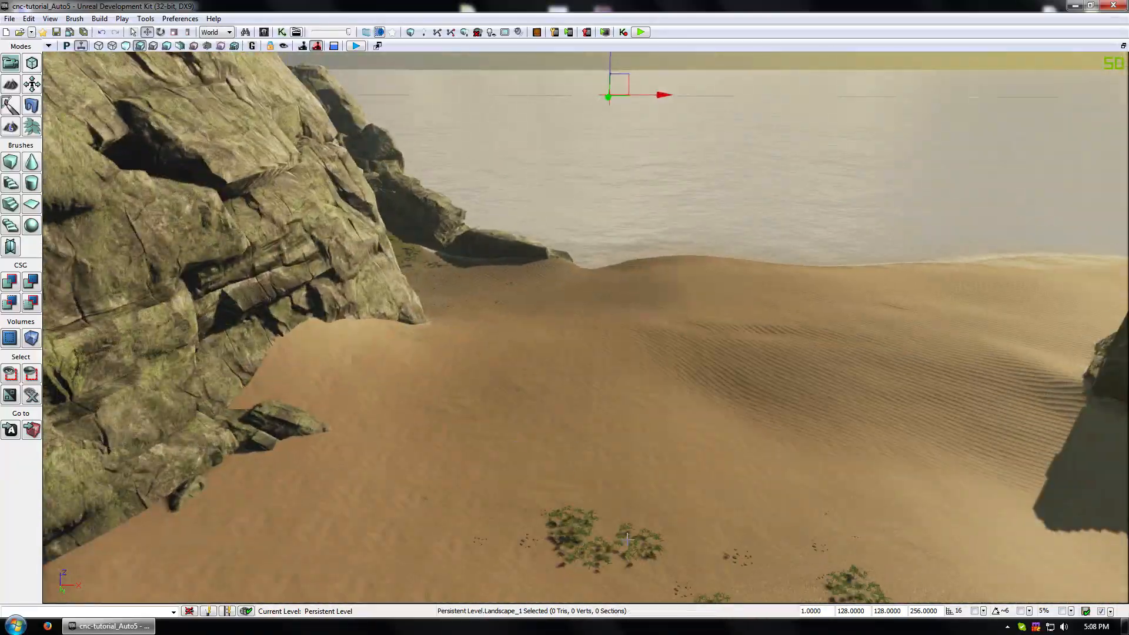
# - Survey the shoreline, the rocky valley and the ground in front of the base building
pyautogui.moveTo(688, 422); pyautogui.dragTo(566, 475)
pyautogui.moveTo(566, 476); pyautogui.dragTo(488, 327, button='right')
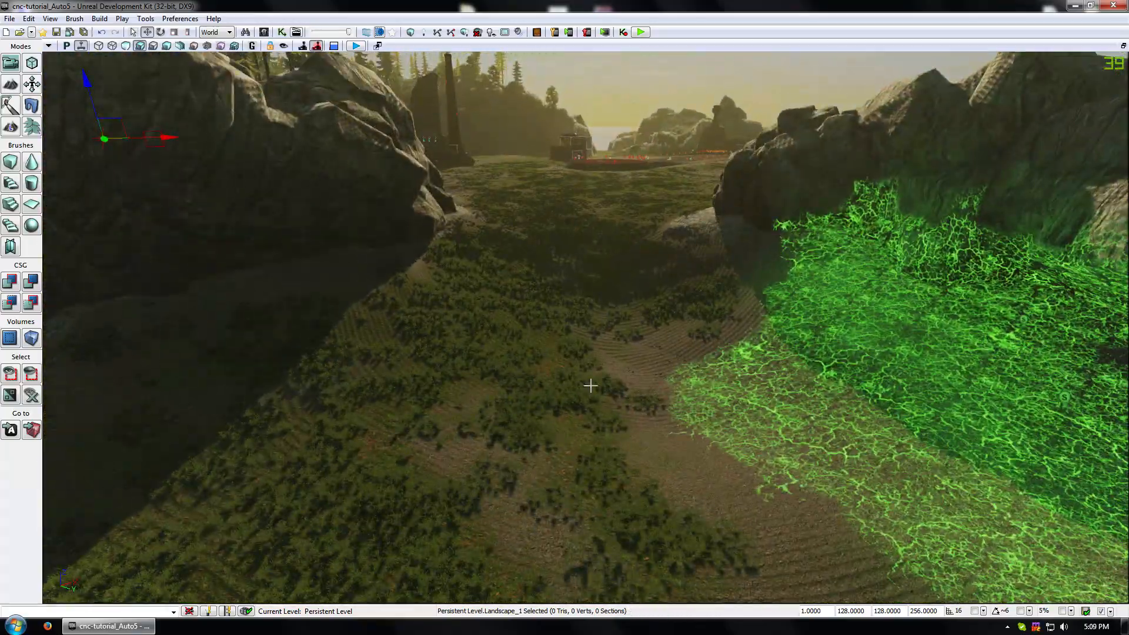
pyautogui.moveTo(591, 385); pyautogui.dragTo(323, 159)
pyautogui.moveTo(506, 330); pyautogui.dragTo(575, 376, button='right')
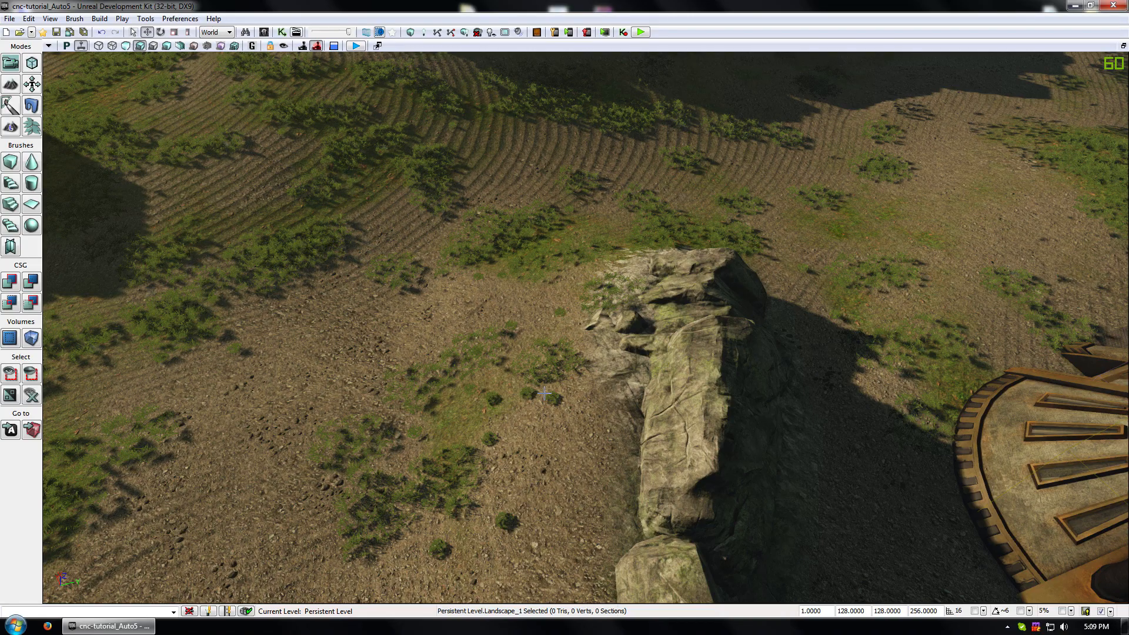
pyautogui.moveTo(512, 392); pyautogui.dragTo(562, 389, button='right')
pyautogui.press('w')
pyautogui.press('s')
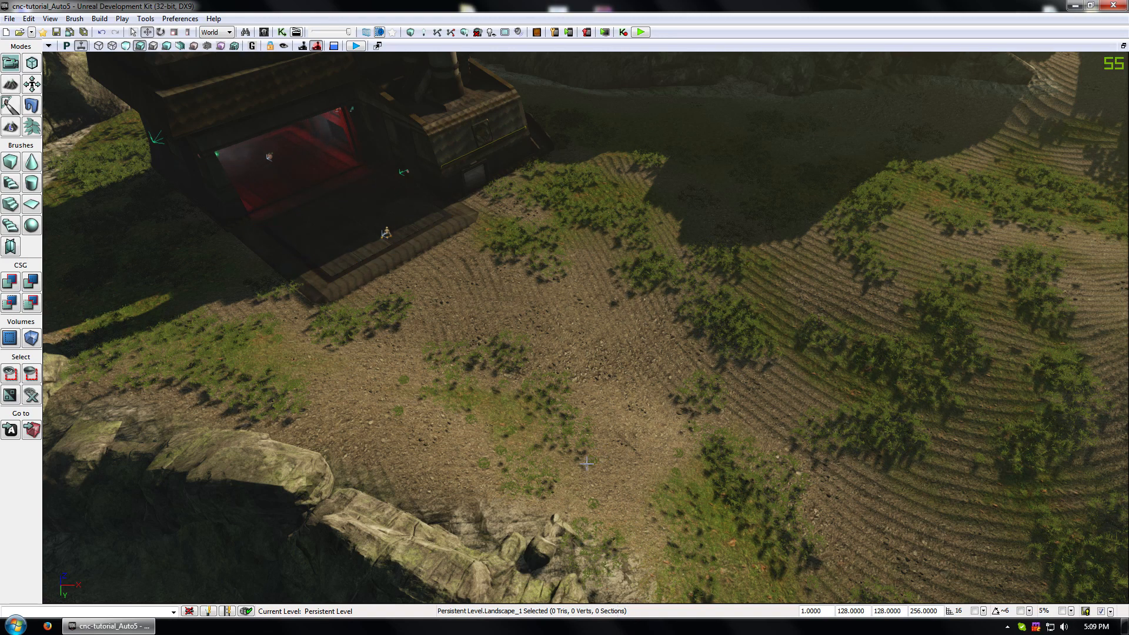
# - Open the Content Browser and maximize its window
pyautogui.click(264, 32)
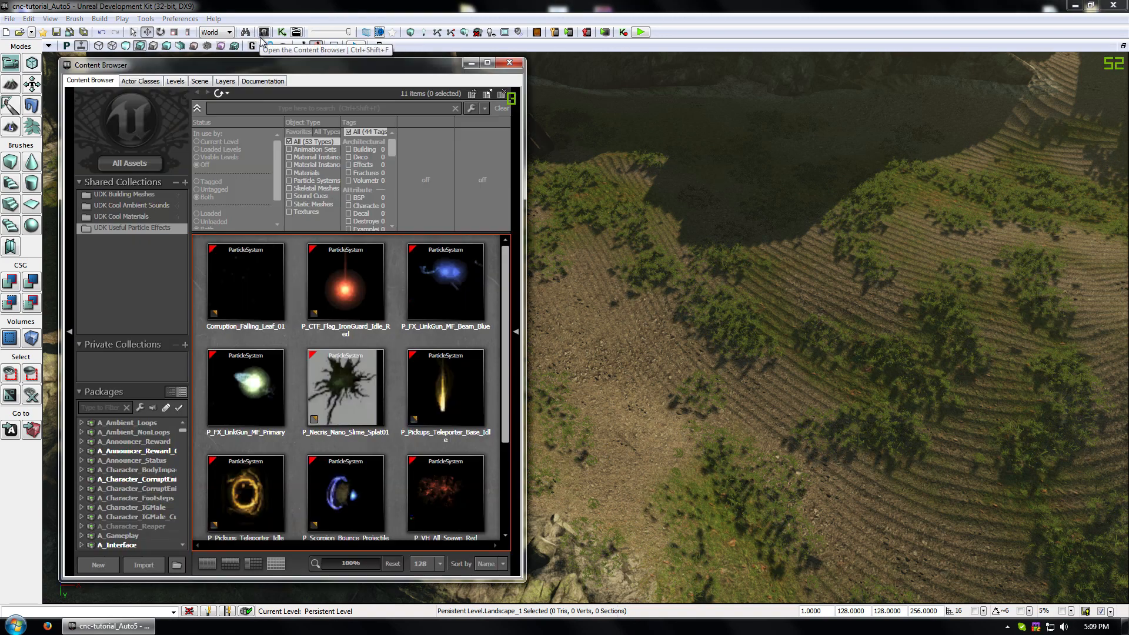
pyautogui.moveTo(261, 36); pyautogui.dragTo(691, 89)
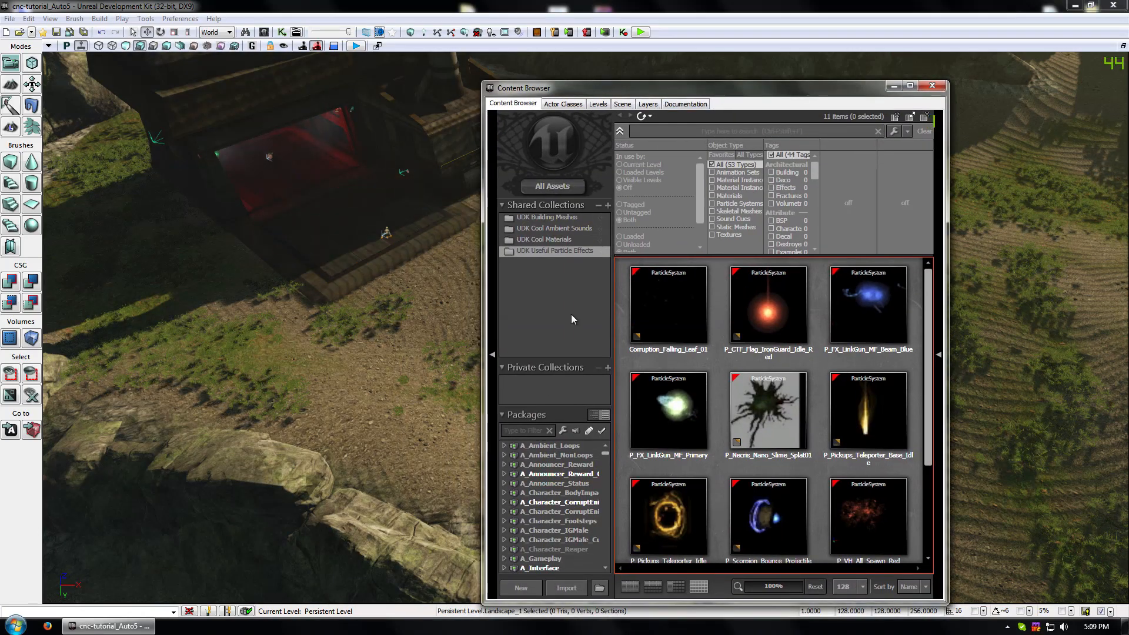
pyautogui.moveTo(639, 95); pyautogui.dragTo(647, 4)
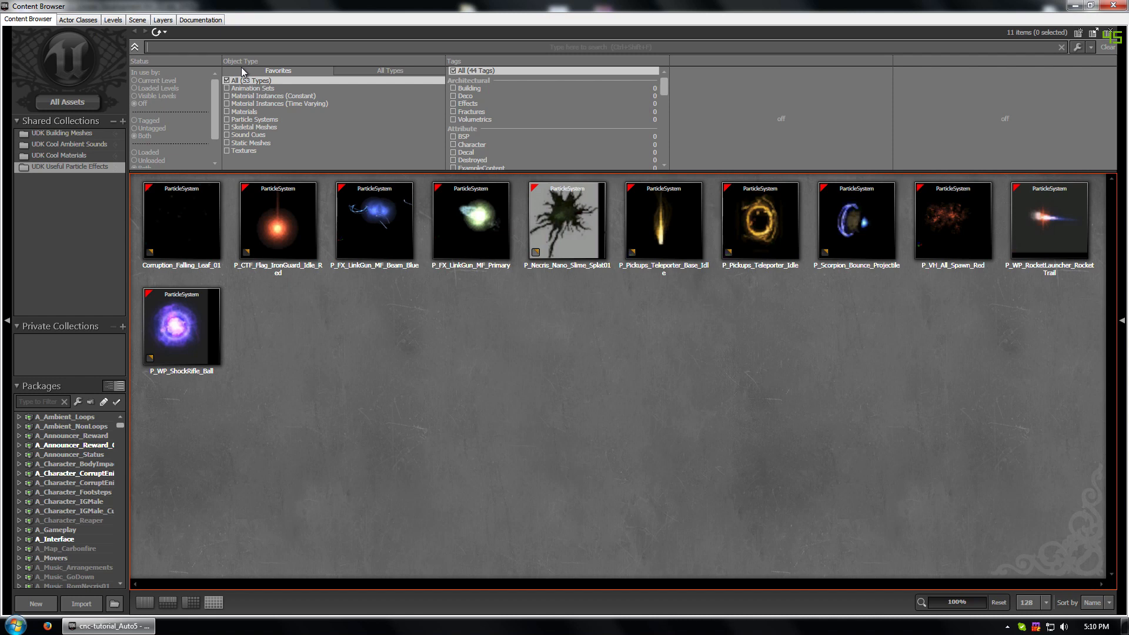
# - Search all assets for "track", filtered to Materials and both the Constant and Time Varying Material Instances
pyautogui.hotkey('ctrl', 'shift', 'f')
pyautogui.write('roa')
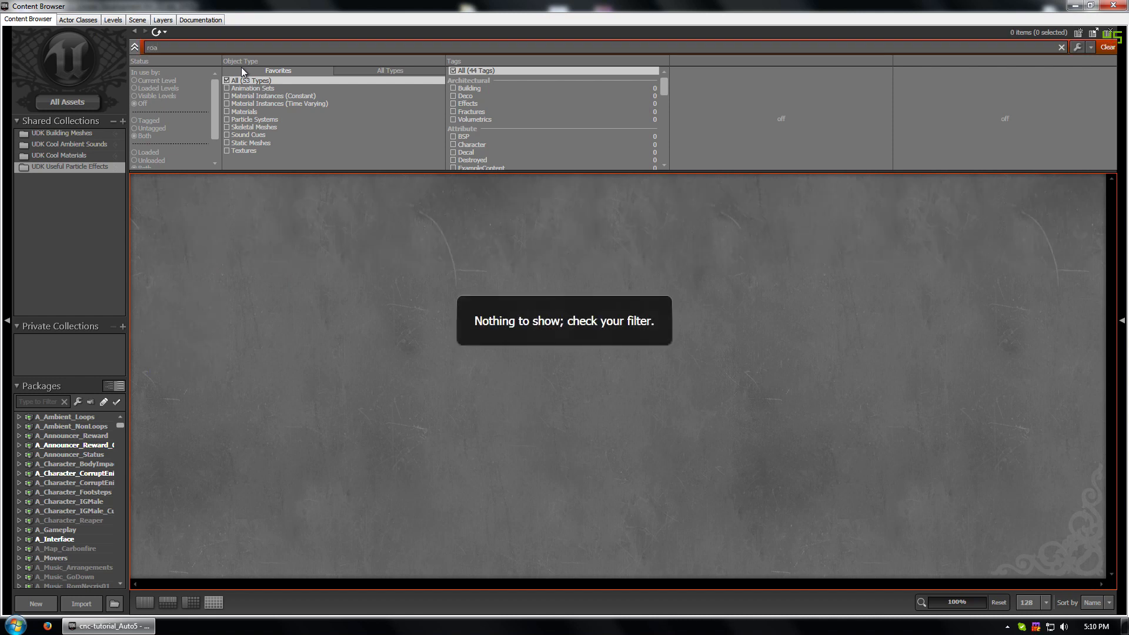
pyautogui.press('BackSpace')
pyautogui.press('BackSpace')
pyautogui.write('t')
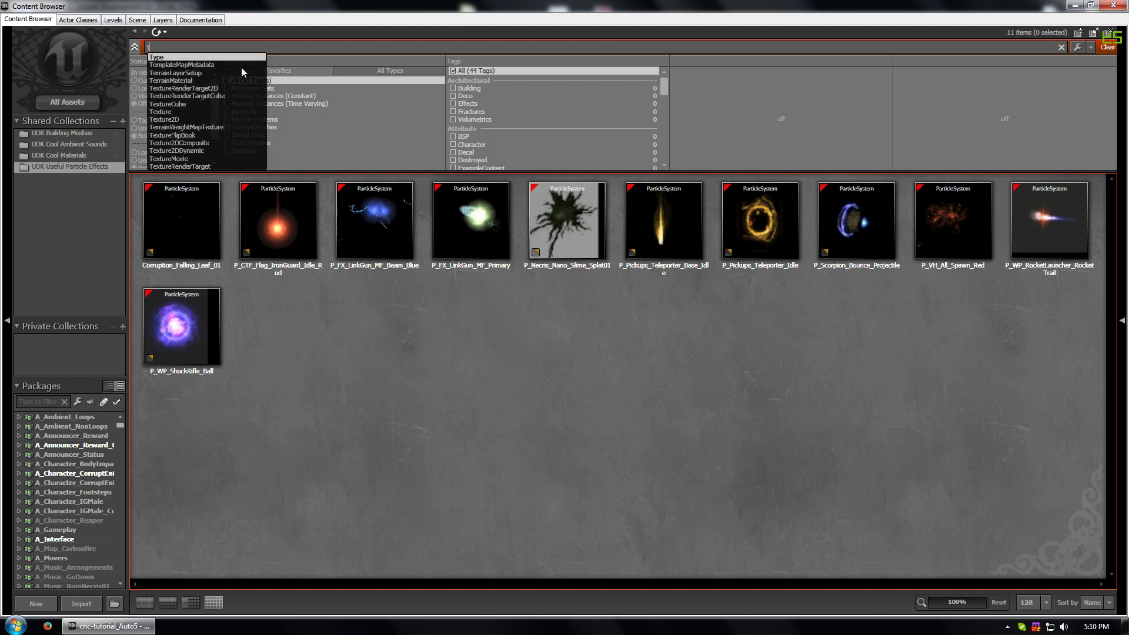
pyautogui.write('rqack')
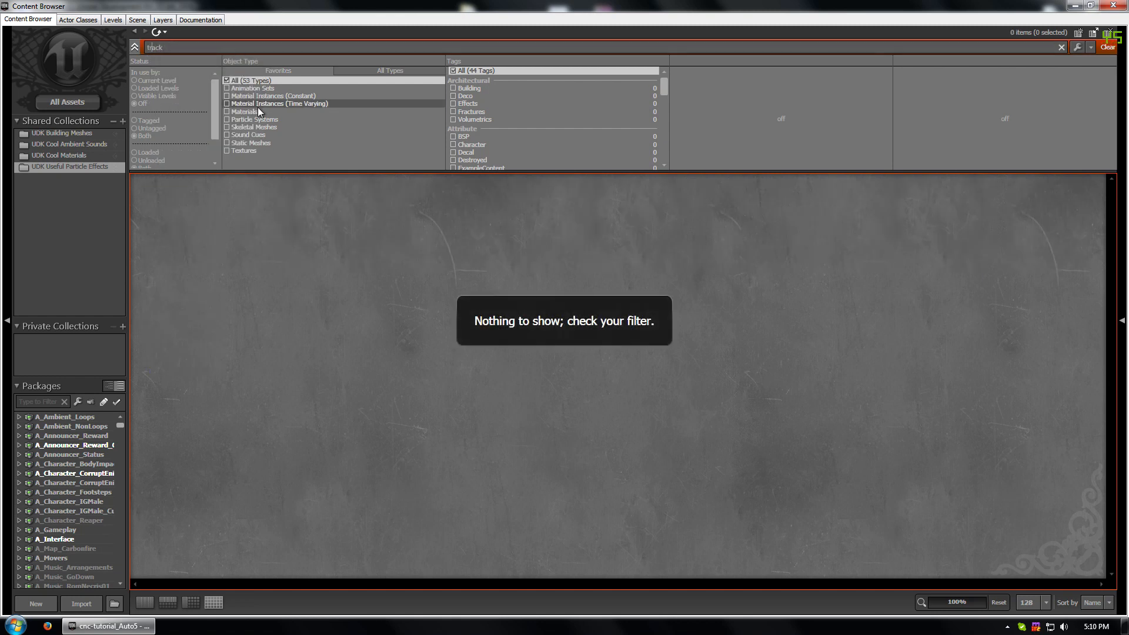
pyautogui.moveTo(237, 111); pyautogui.dragTo(237, 96)
pyautogui.click(77, 99)
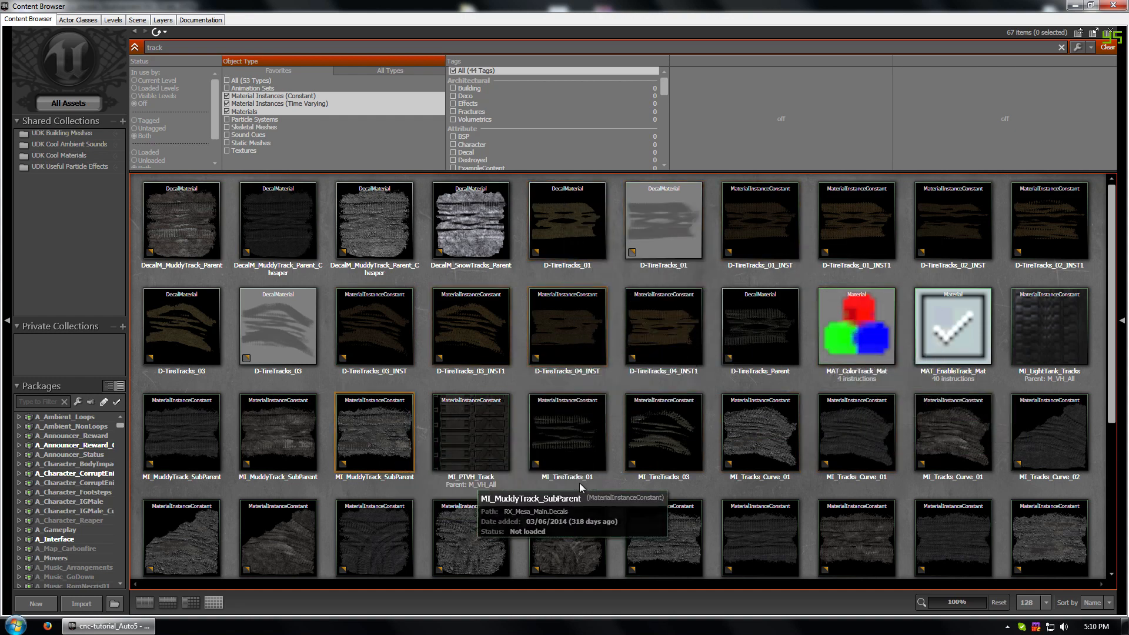
# - Pick out the MI_Tracks_Straight_01 material and restore the Content Browser to a smaller window beside the viewport
pyautogui.scroll(-1, 740, 419)
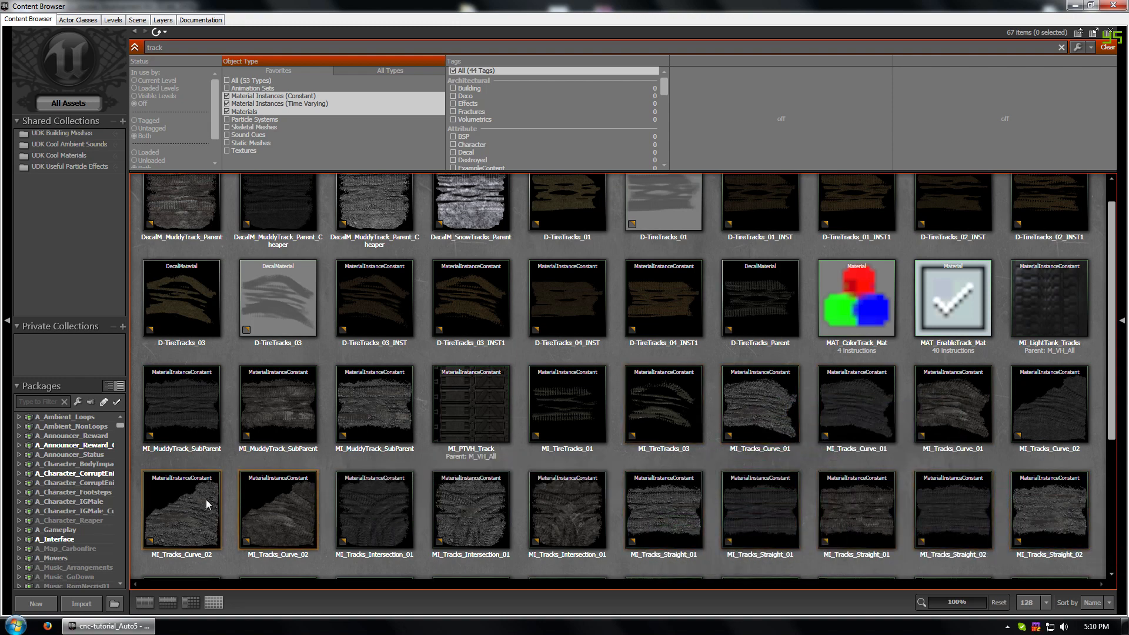
pyautogui.click(671, 494)
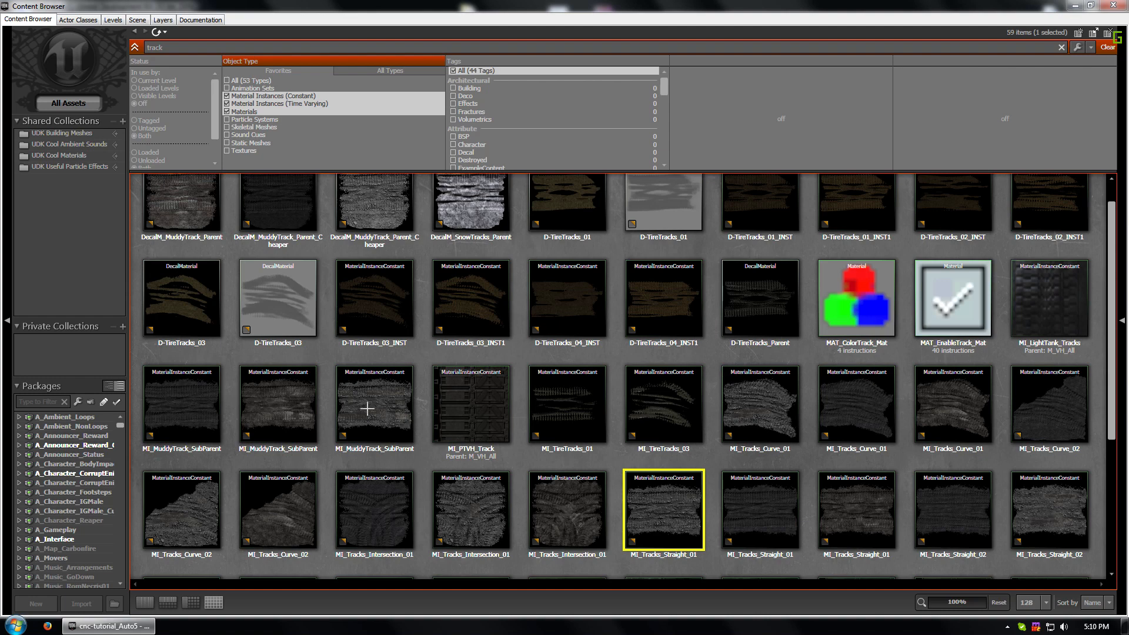
pyautogui.doubleClick(360, 6)
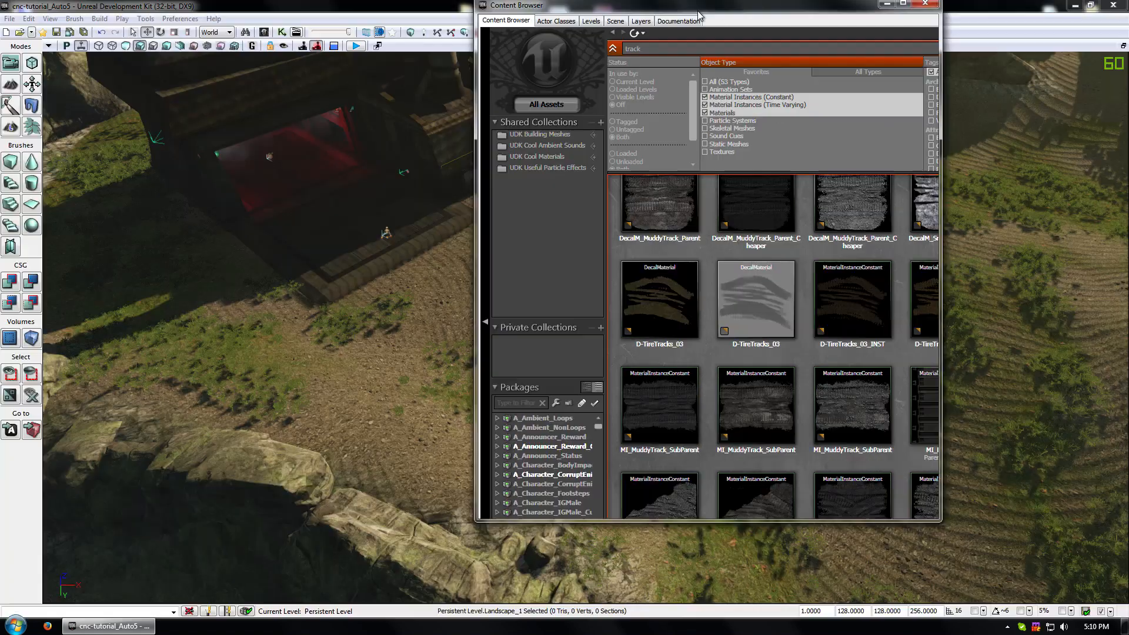
# - Look through the muddy, straight, curved and intersection track materials for one to use as a ground decal
pyautogui.scroll(-5, 436, 339)
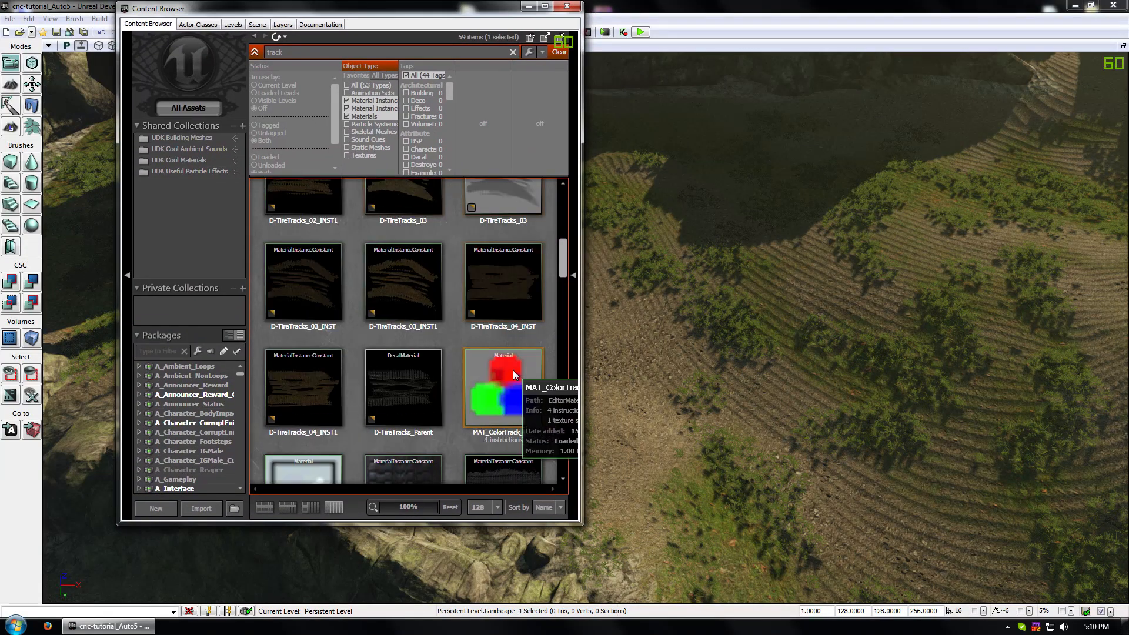
pyautogui.click(439, 338)
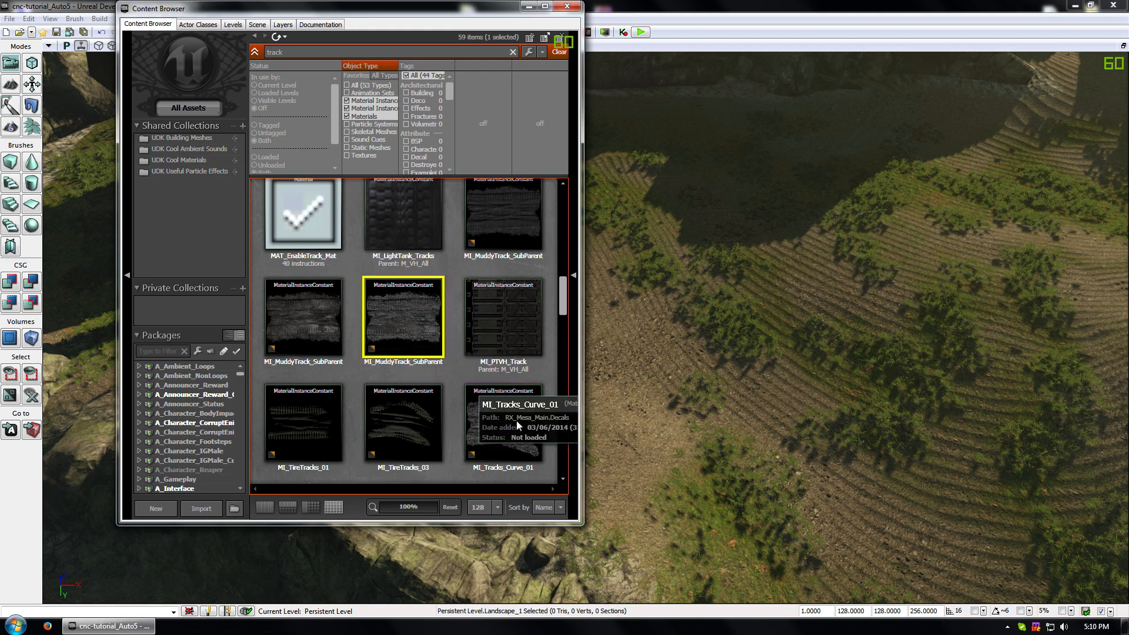
pyautogui.scroll(-1, 506, 406)
pyautogui.scroll(-4, 517, 400)
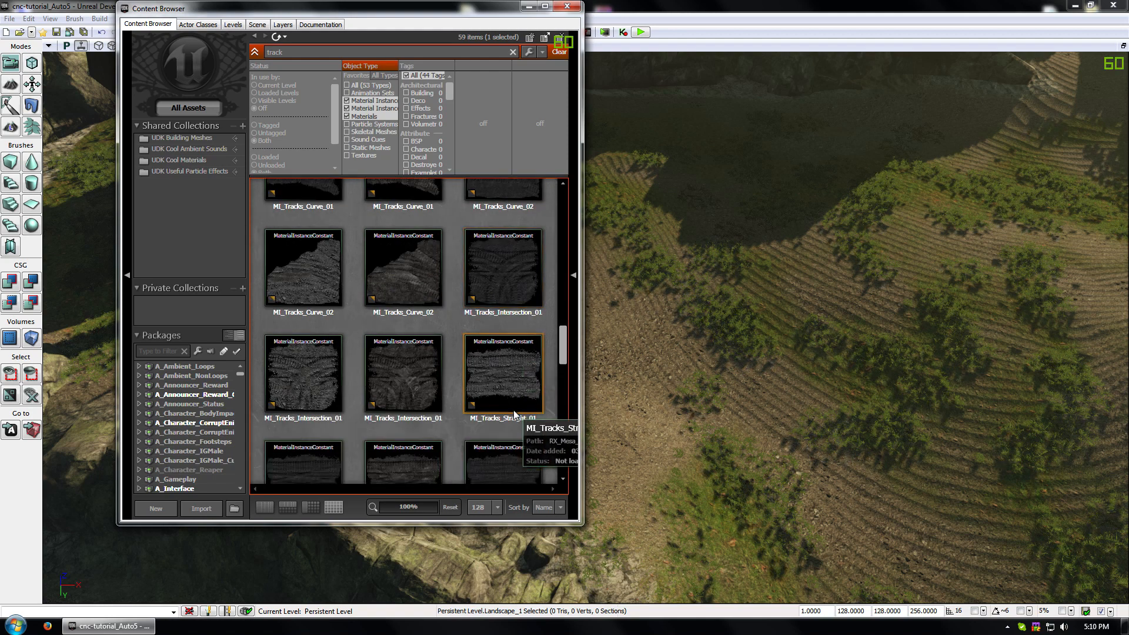
pyautogui.moveTo(513, 359); pyautogui.dragTo(642, 339)
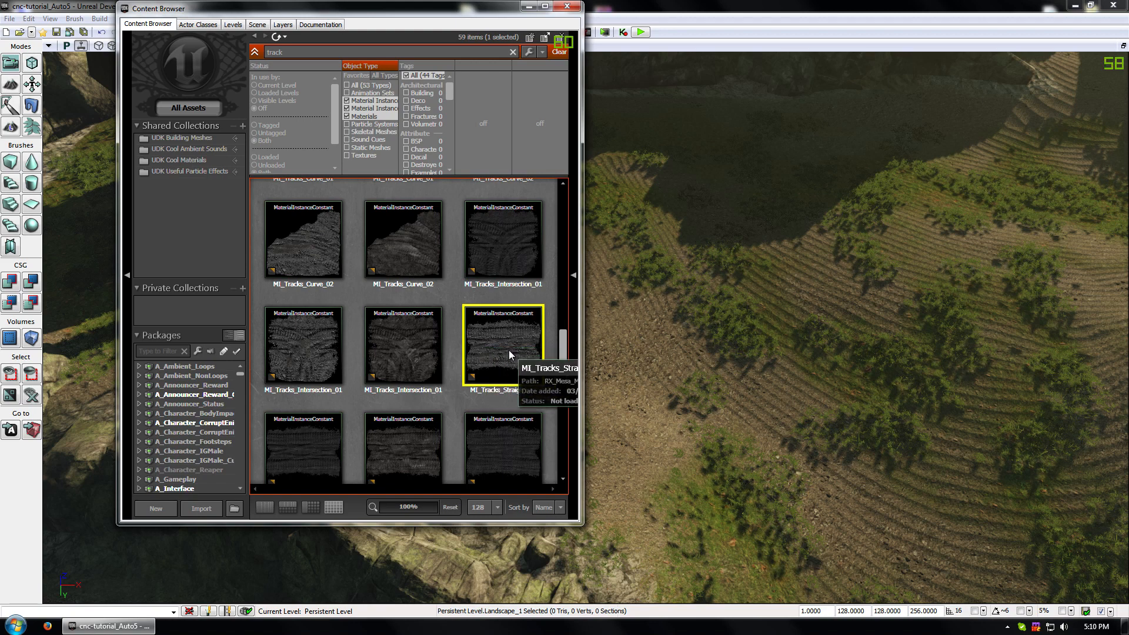
pyautogui.scroll(-1, 509, 351)
pyautogui.scroll(-2, 509, 351)
pyautogui.click(488, 375)
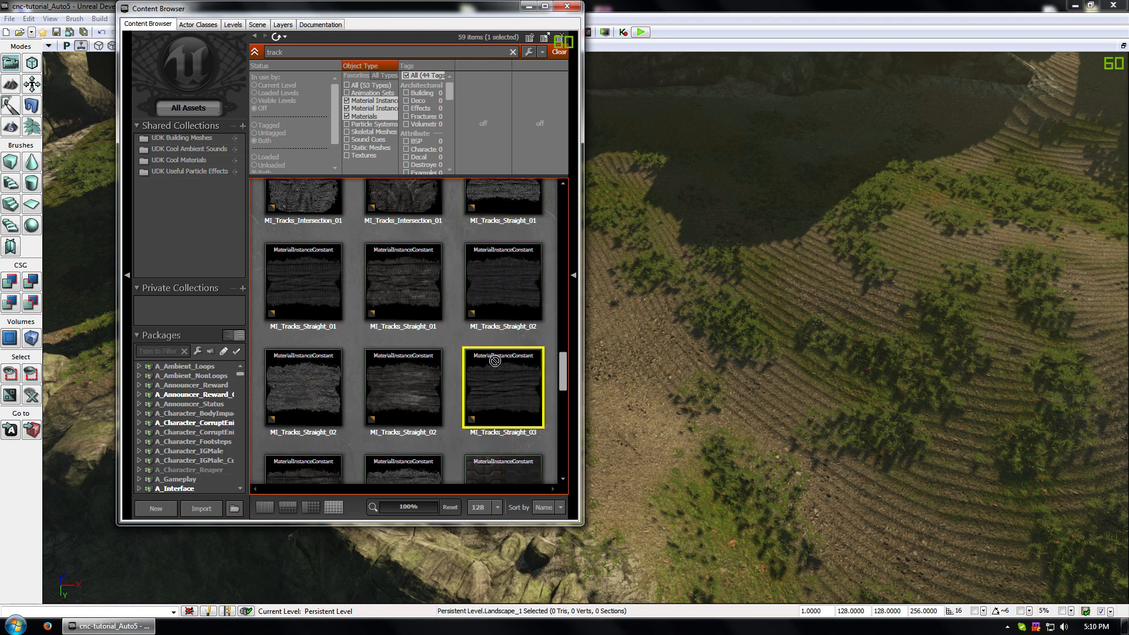
pyautogui.scroll(-2, 492, 375)
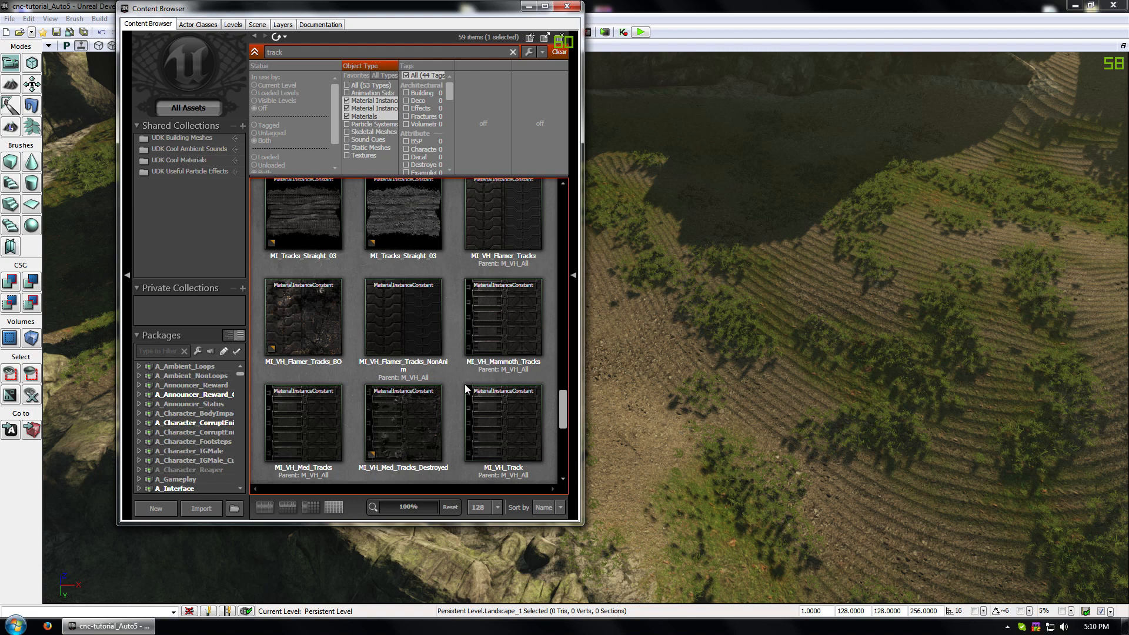
pyautogui.scroll(-2, 427, 390)
pyautogui.scroll(10, 408, 393)
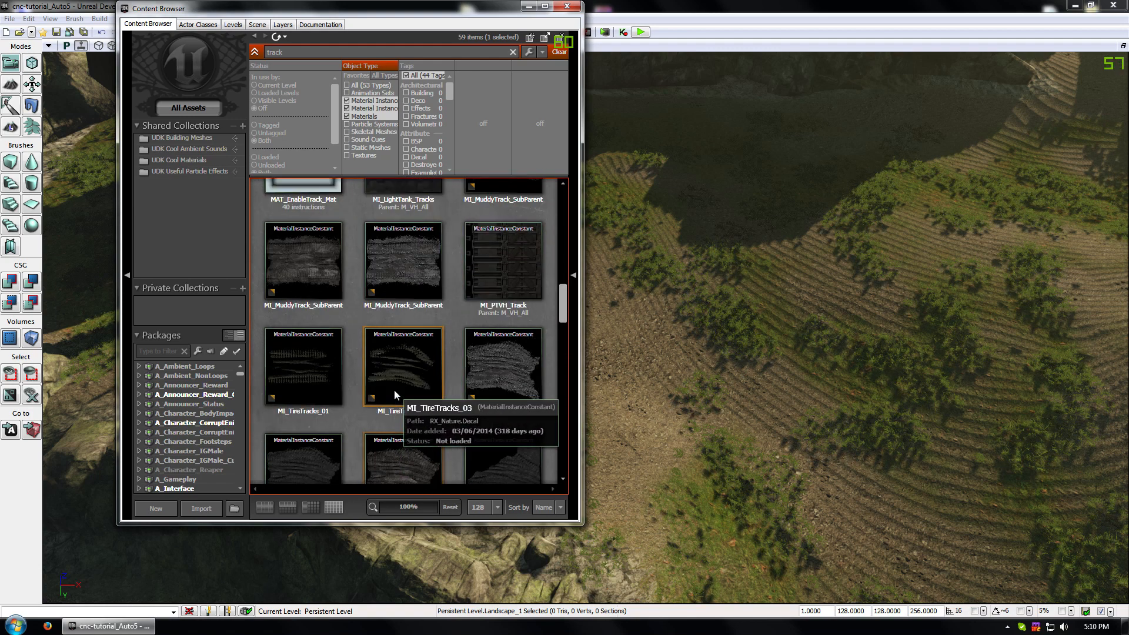
pyautogui.scroll(5, 394, 390)
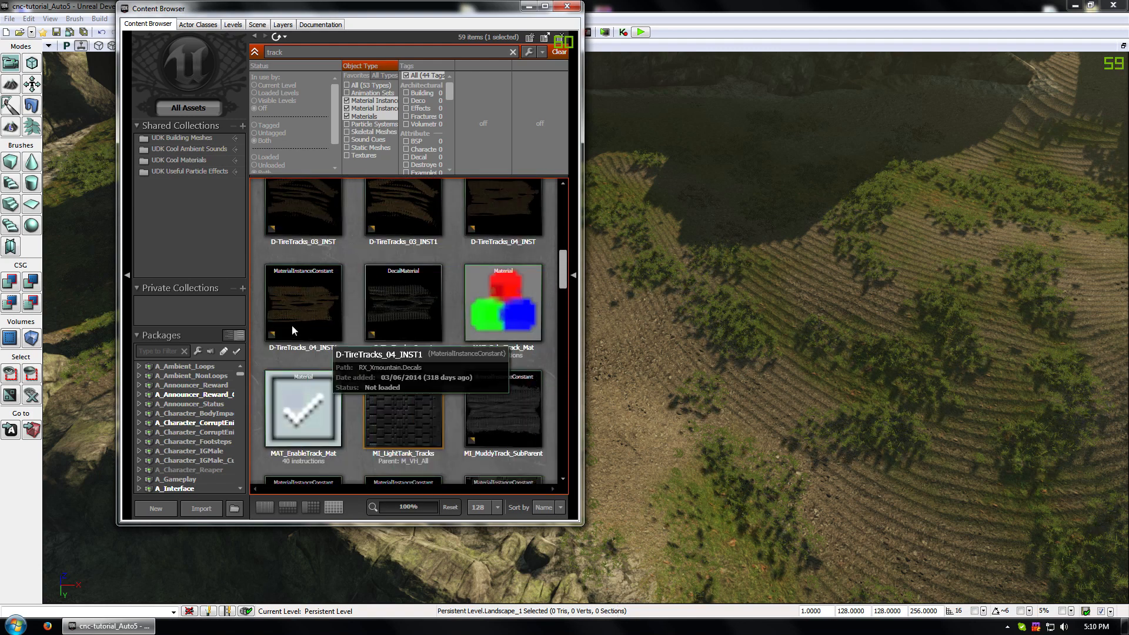
# - Try placing a D-TireTracks_Parent decal on the ground beside the grass patch
pyautogui.click(416, 292)
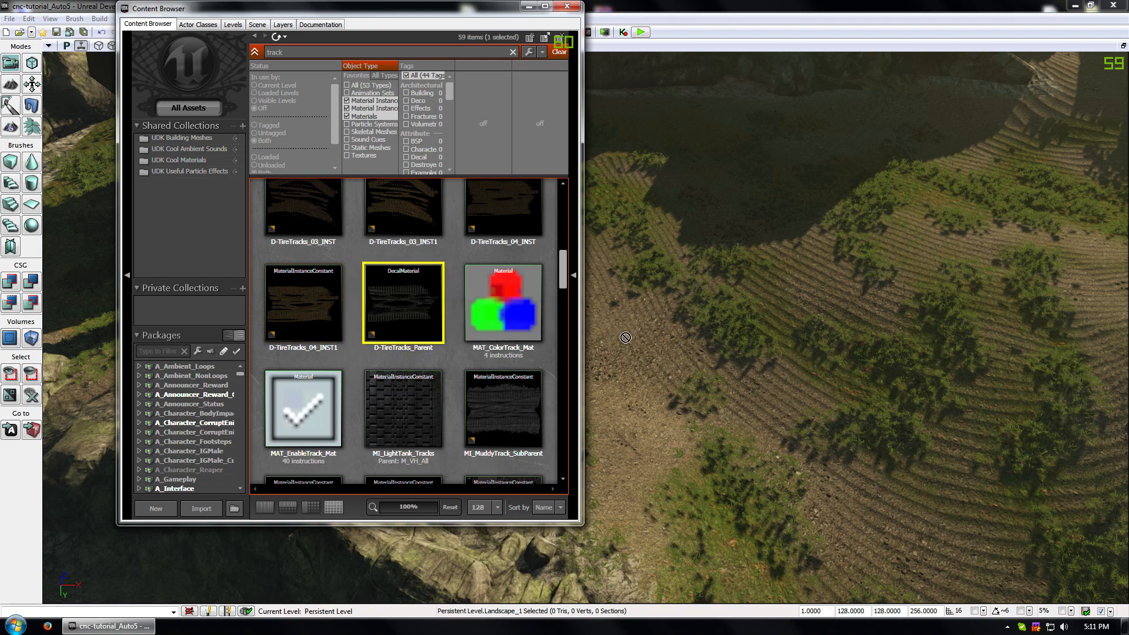
pyautogui.moveTo(634, 360); pyautogui.dragTo(652, 422, button='right')
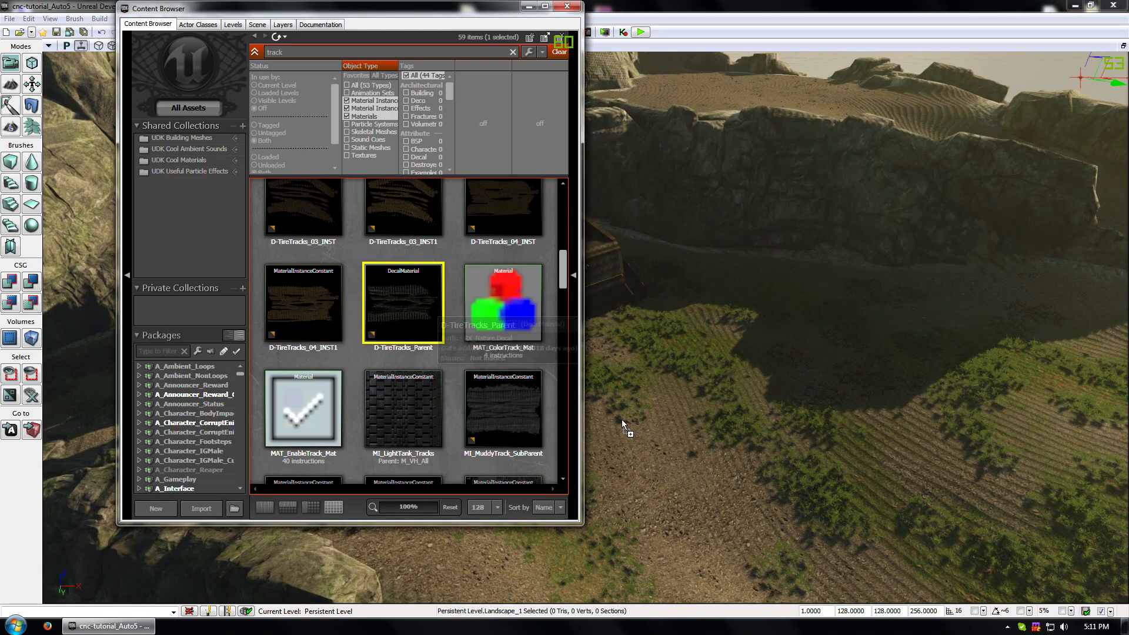
pyautogui.moveTo(520, 363); pyautogui.dragTo(656, 388)
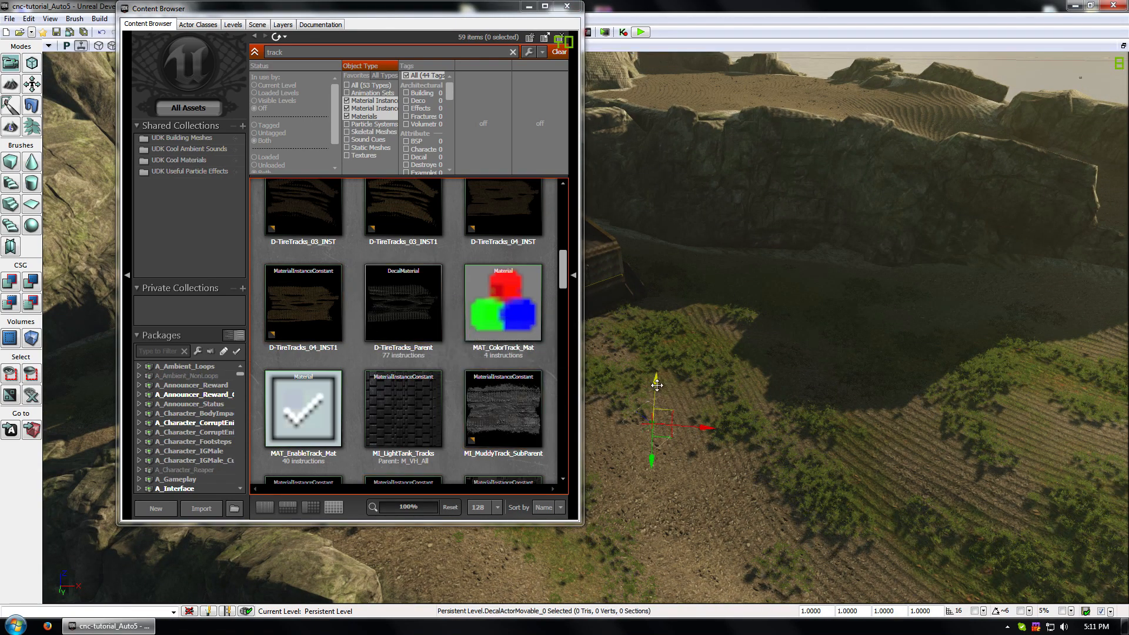
pyautogui.moveTo(656, 388); pyautogui.dragTo(738, 380, button='right')
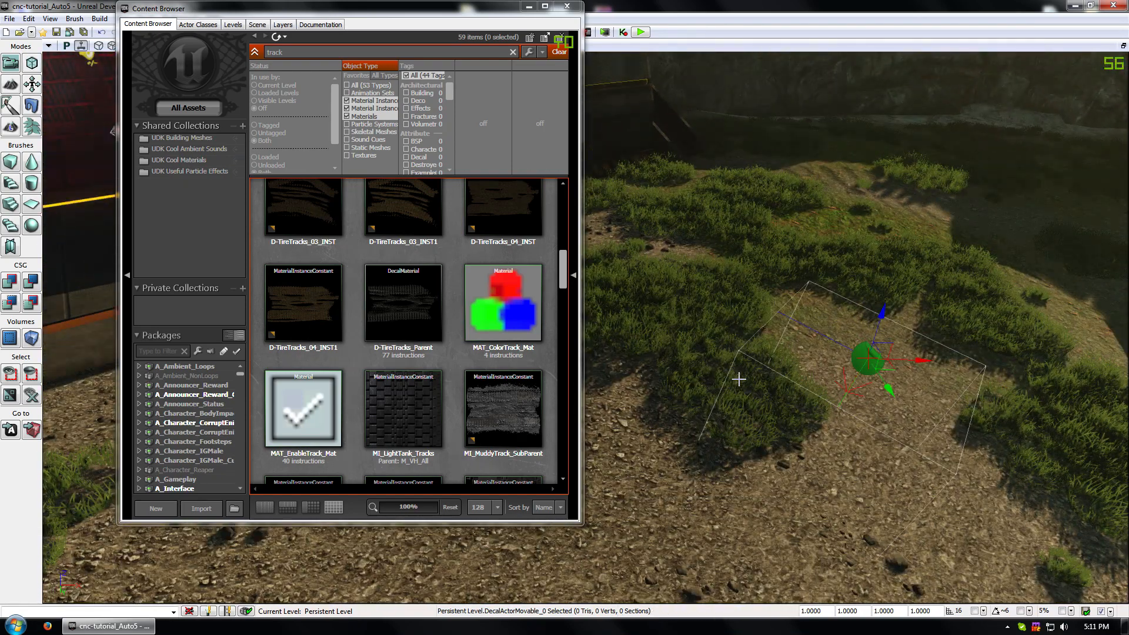
pyautogui.click(738, 379)
# - Place the MI_Tracks_Straight_01 material as a decal on the bare ground beside the grass
pyautogui.scroll(-3, 500, 423)
pyautogui.click(504, 232)
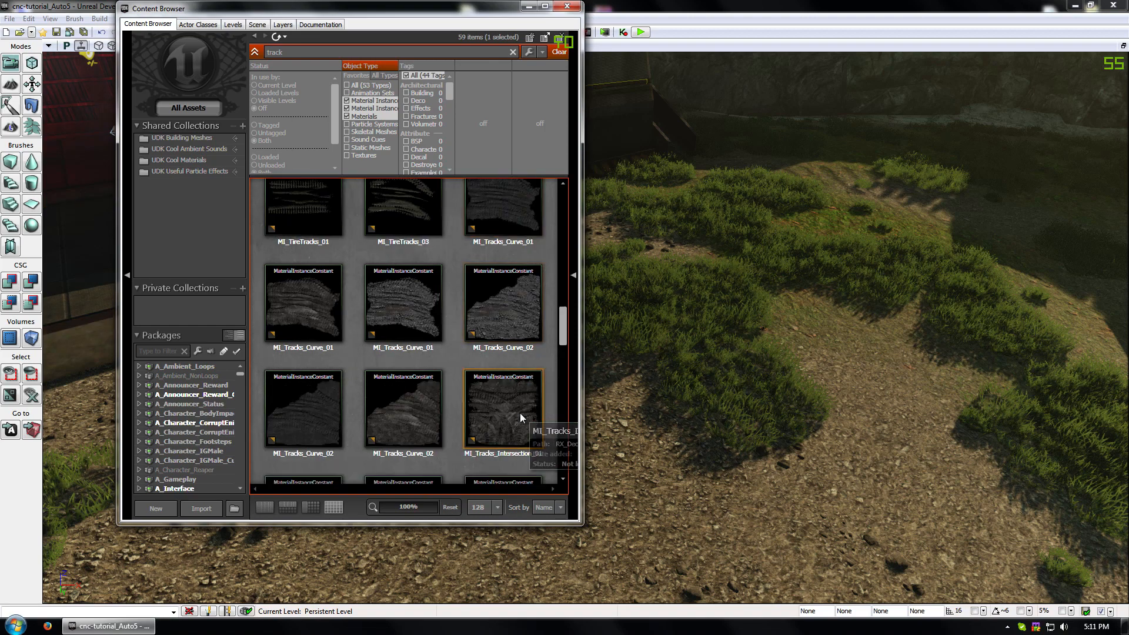
pyautogui.scroll(-3, 505, 382)
pyautogui.click(494, 338)
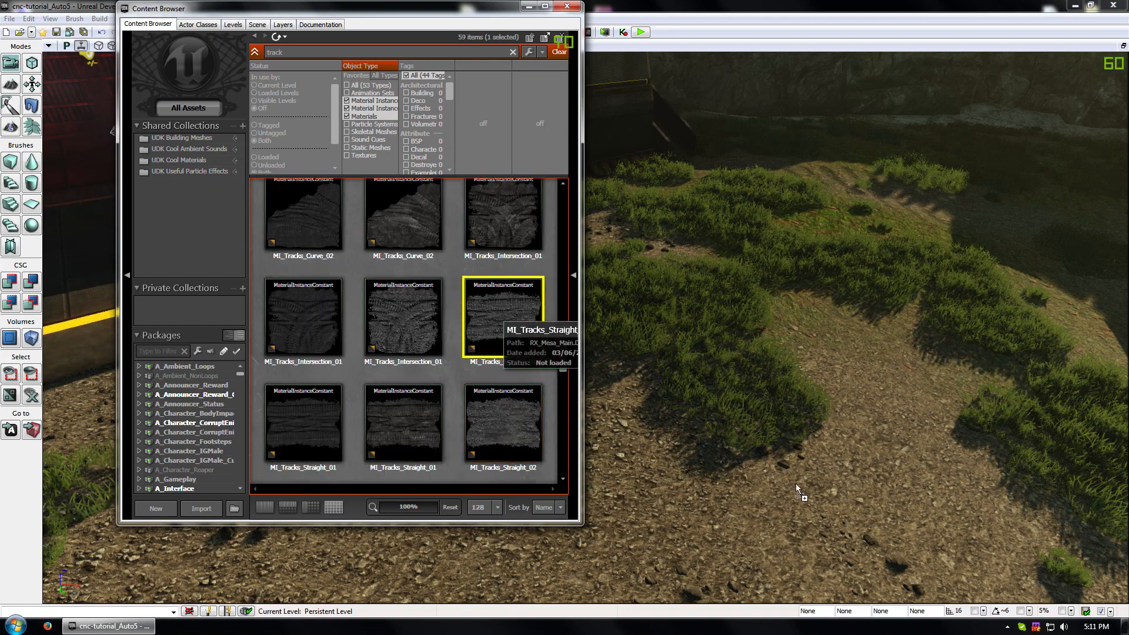
pyautogui.click(719, 441)
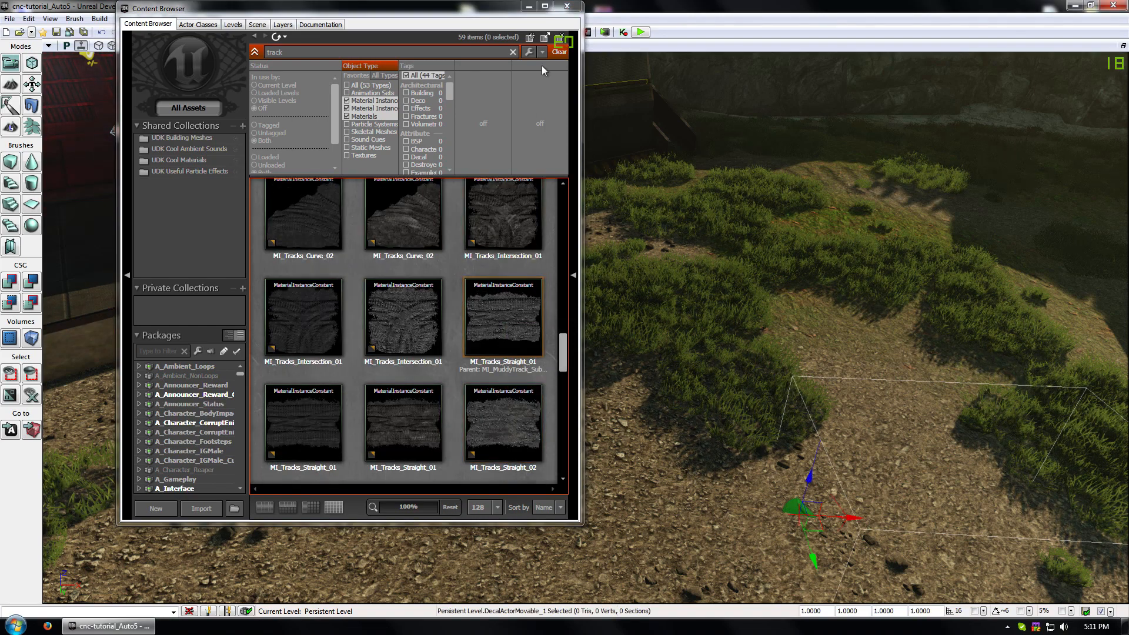
# - Minimize the Content Browser and reposition the track decal near the grass patch
pyautogui.hotkey('ctrl', 'shift', 'f')
pyautogui.moveTo(719, 442); pyautogui.dragTo(662, 253)
pyautogui.press('space')
pyautogui.moveTo(682, 292); pyautogui.dragTo(679, 304)
pyautogui.press('w')
pyautogui.moveTo(632, 191); pyautogui.dragTo(631, 182)
pyautogui.moveTo(486, 341); pyautogui.dragTo(487, 343, button='right')
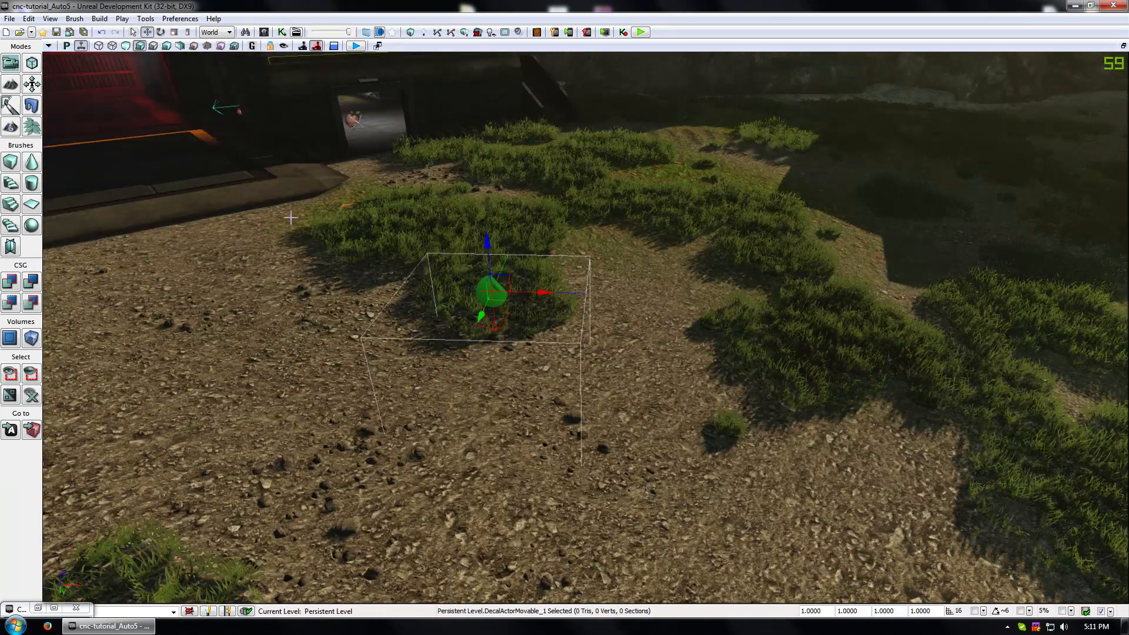
# - Examine the viewport's advanced show flags for the Decal Info option
pyautogui.click(31, 31)
pyautogui.click(48, 46)
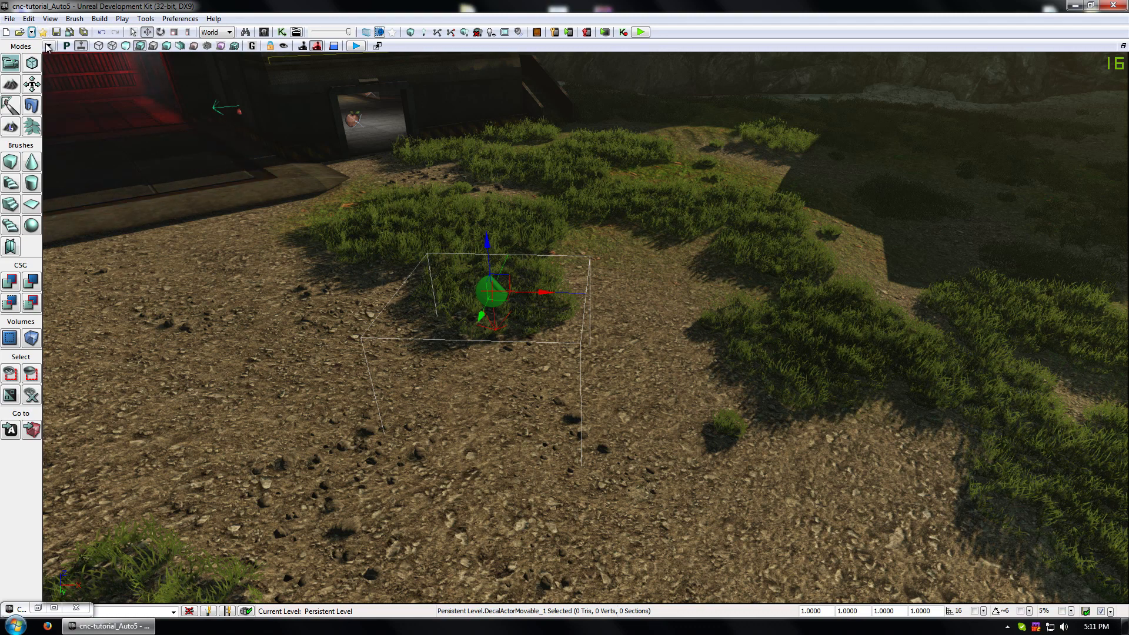
pyautogui.click(49, 46)
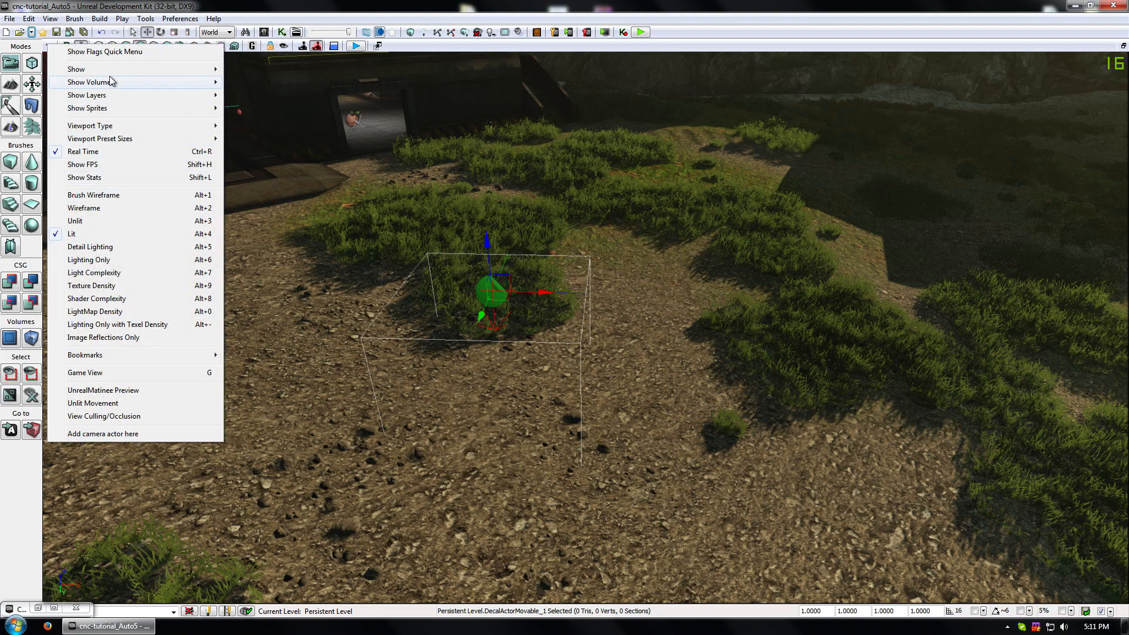
pyautogui.moveTo(111, 71)
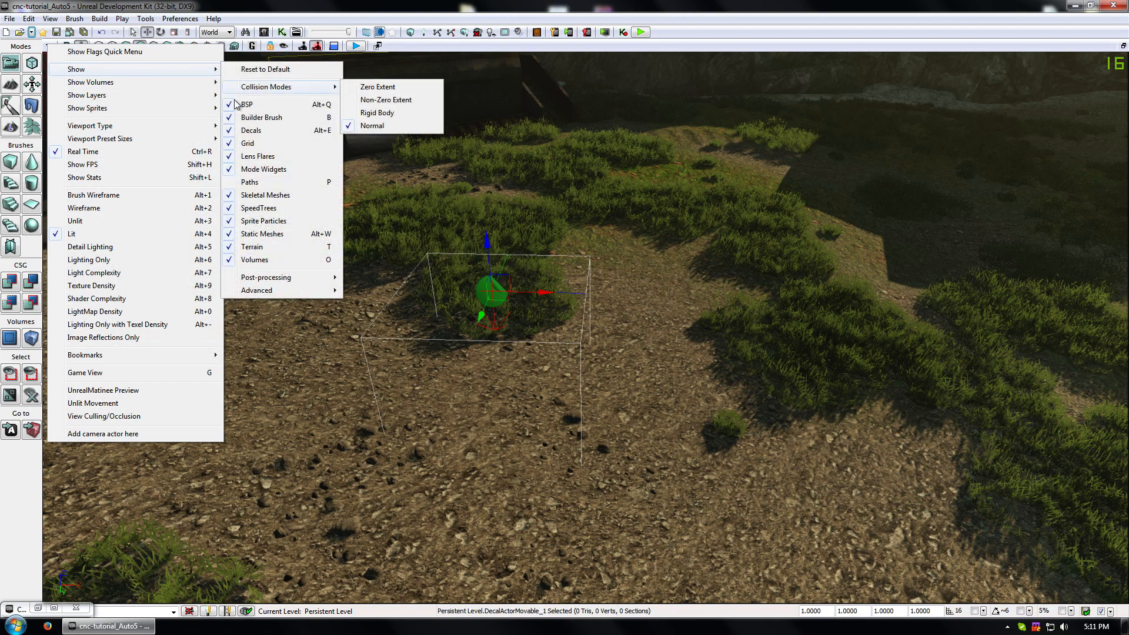
pyautogui.moveTo(270, 291)
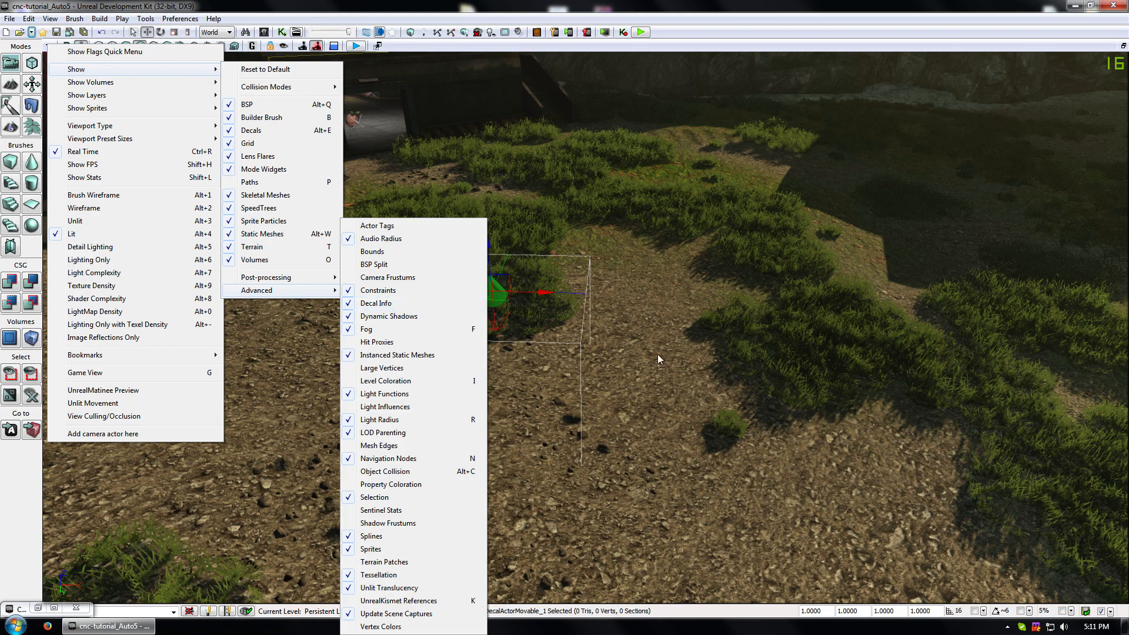
pyautogui.click(377, 304)
# - Raise the track decal higher above the grass patch
pyautogui.moveTo(468, 307); pyautogui.dragTo(469, 277)
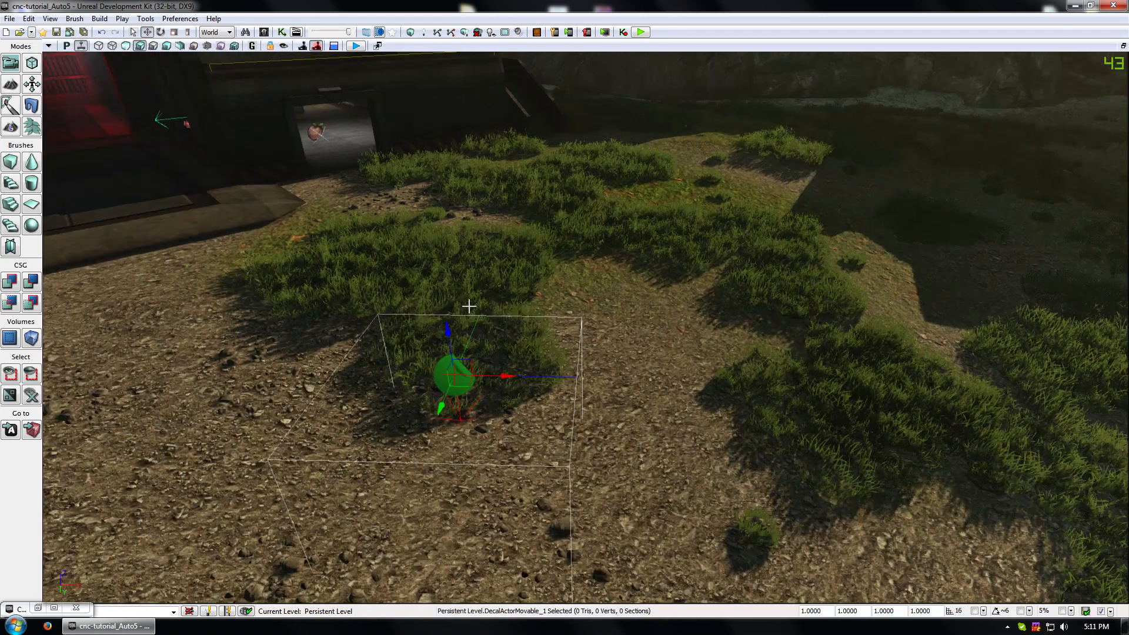
pyautogui.moveTo(450, 329); pyautogui.dragTo(406, 294)
pyautogui.moveTo(526, 321)
pyautogui.mouseDown()
pyautogui.moveTo(524, 388)
pyautogui.moveTo(525, 342)
pyautogui.mouseUp()
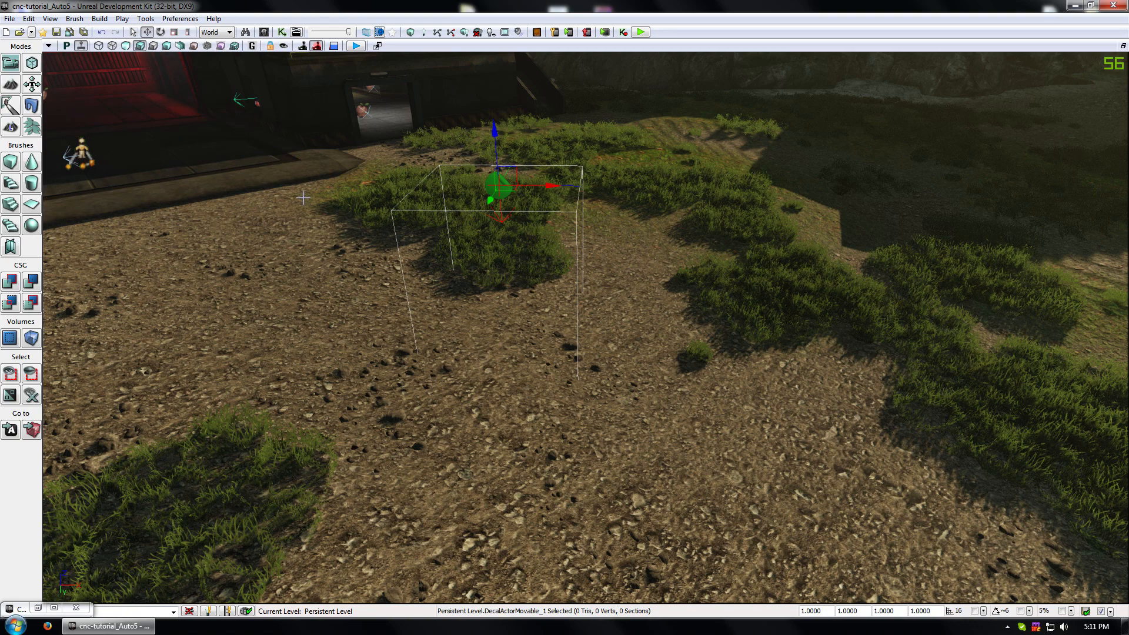
# - Turn off the display of decals in the viewport
pyautogui.rightClick(292, 567)
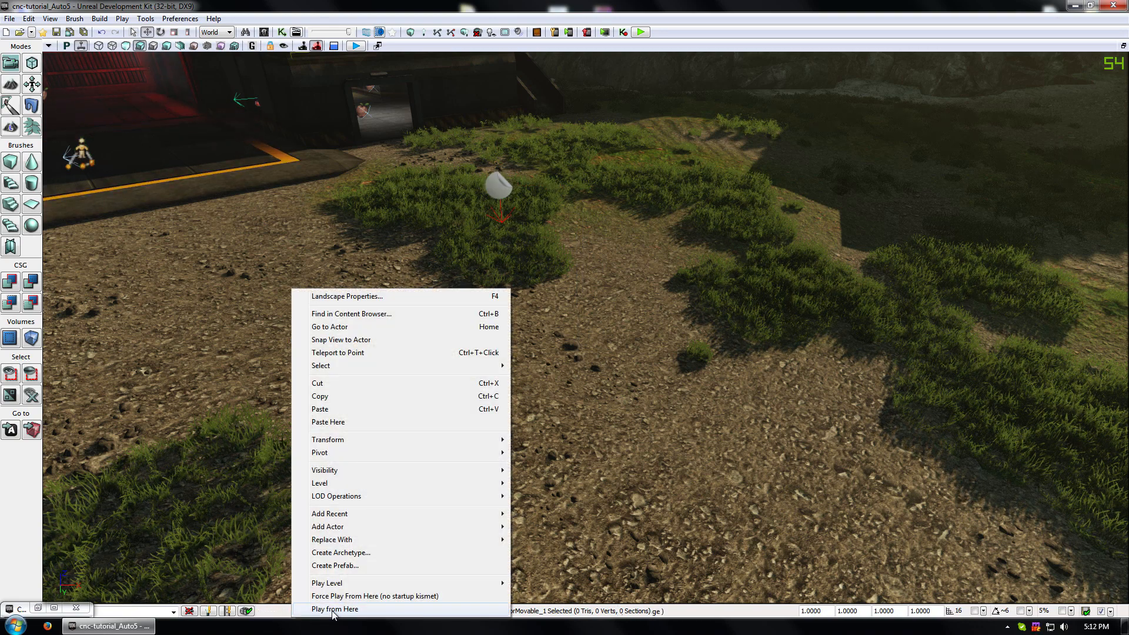
pyautogui.click(32, 33)
pyautogui.click(46, 7)
pyautogui.click(46, 46)
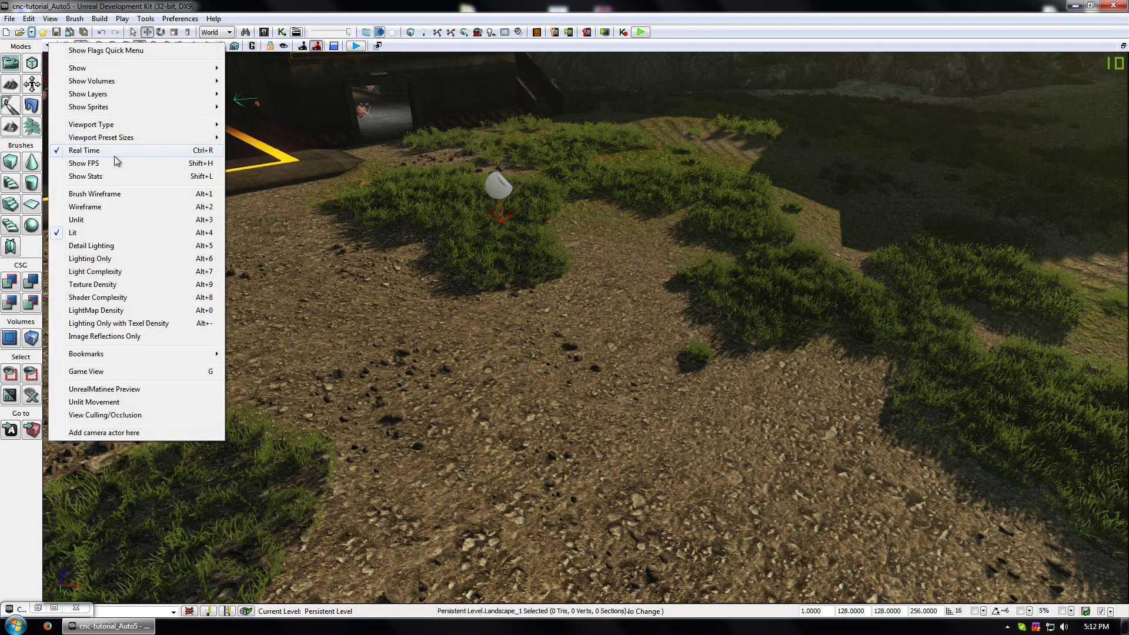
pyautogui.moveTo(87, 107)
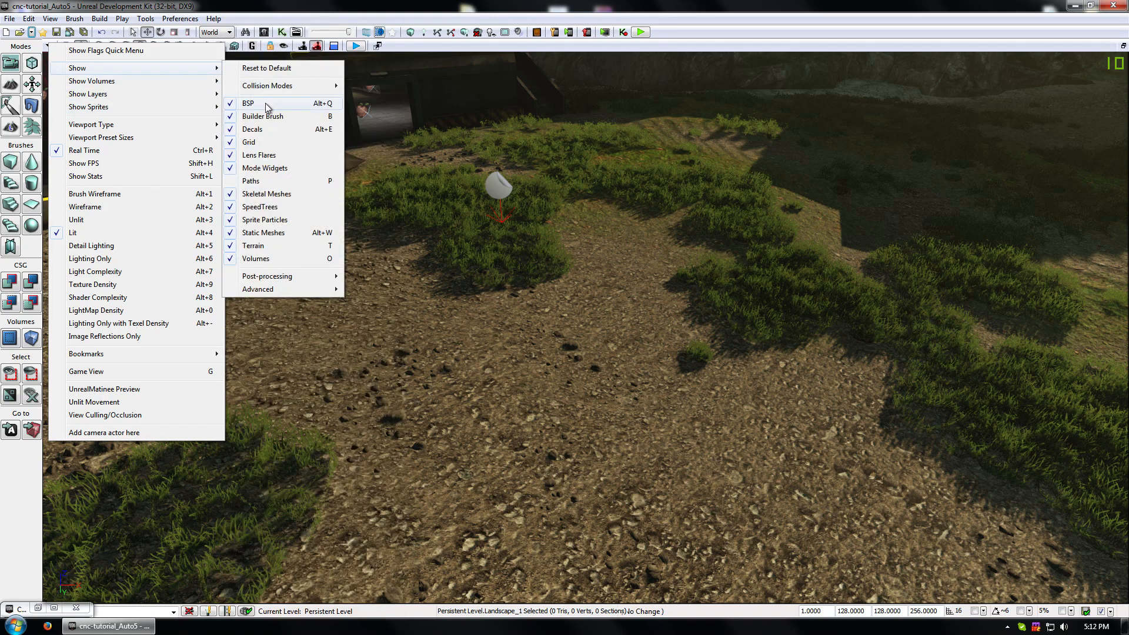
pyautogui.click(288, 131)
# - Turn the display of decals in the viewport back on
pyautogui.click(28, 19)
pyautogui.moveTo(42, 20)
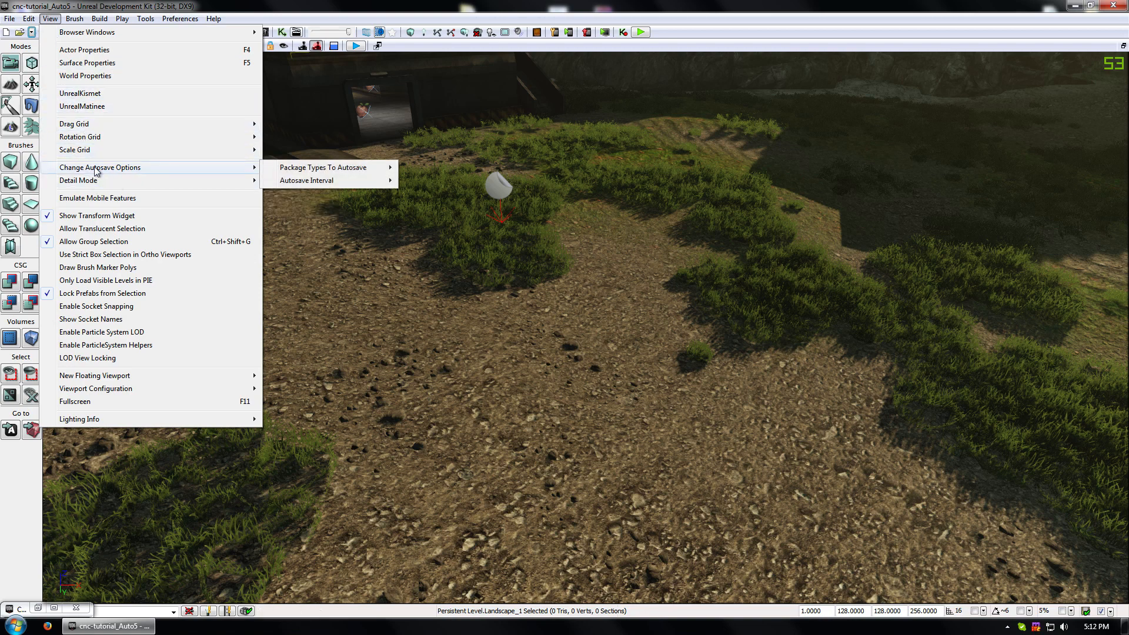
pyautogui.click(50, 19)
pyautogui.click(31, 32)
pyautogui.click(76, 2)
pyautogui.click(48, 46)
pyautogui.moveTo(118, 73)
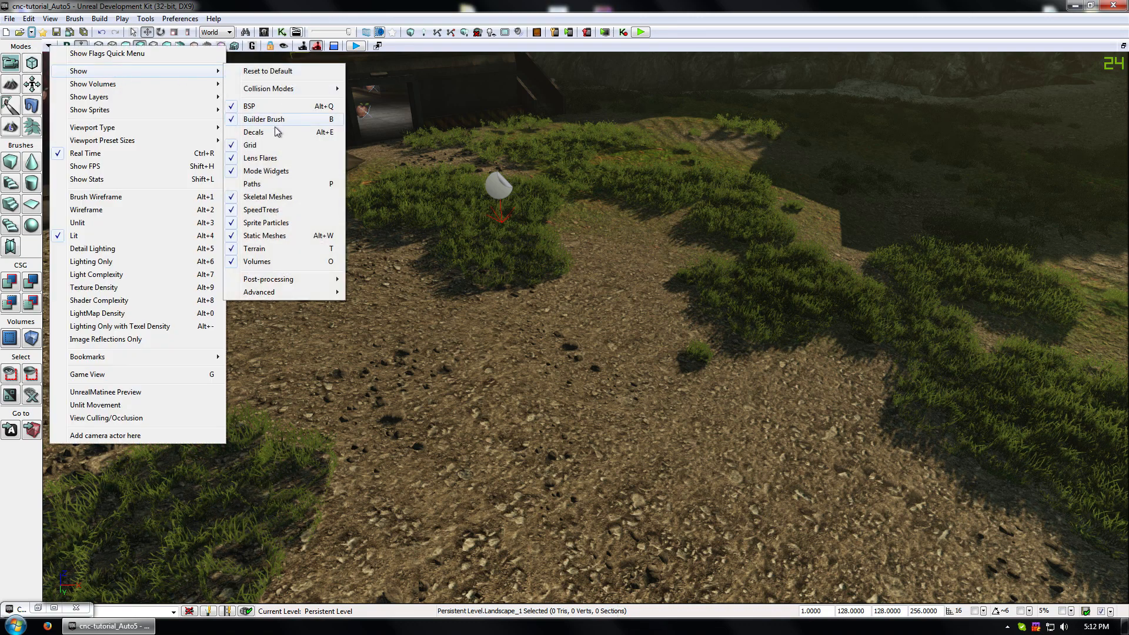
pyautogui.click(254, 132)
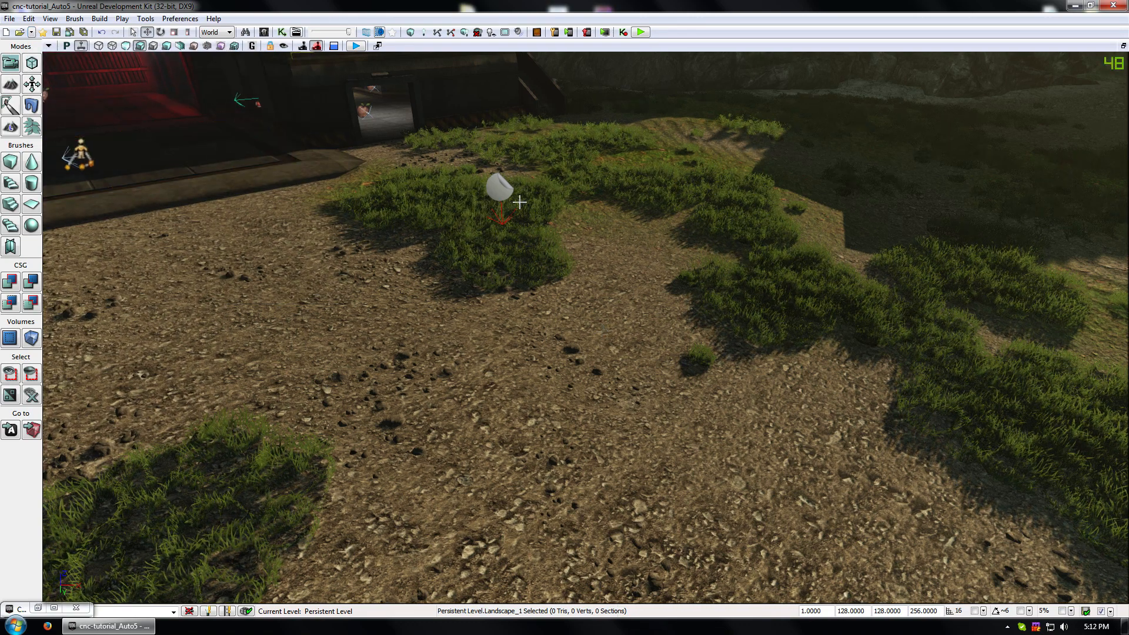
# - Select the track decal above the grass, and launch the level in a separate game window for testing
pyautogui.click(497, 187)
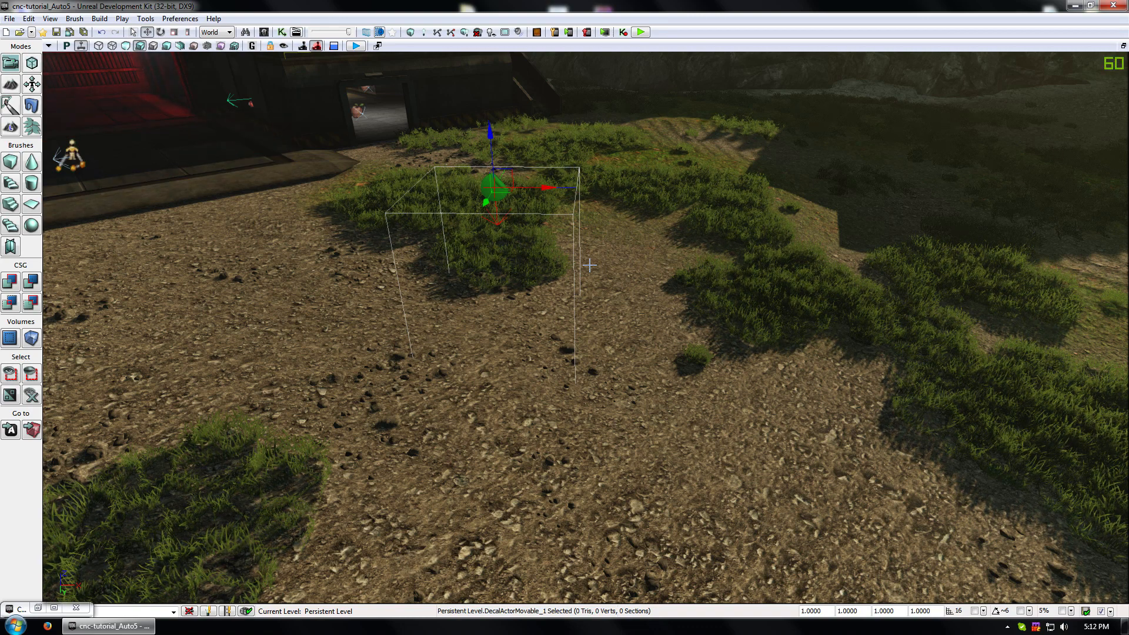
pyautogui.rightClick(558, 356)
pyautogui.moveTo(600, 311)
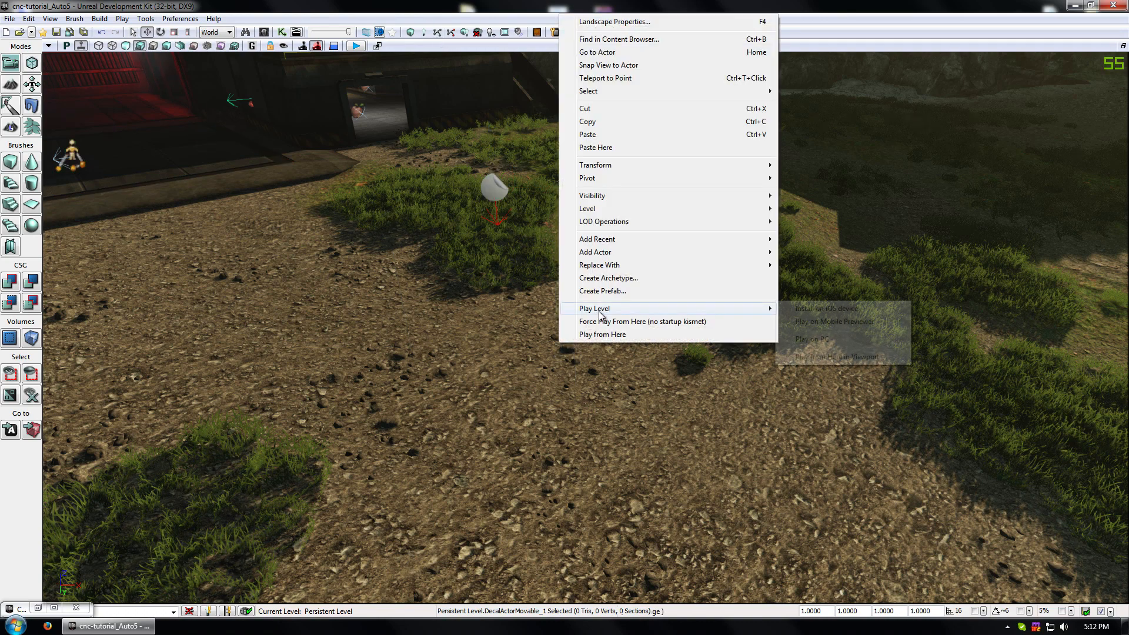
pyautogui.click(831, 342)
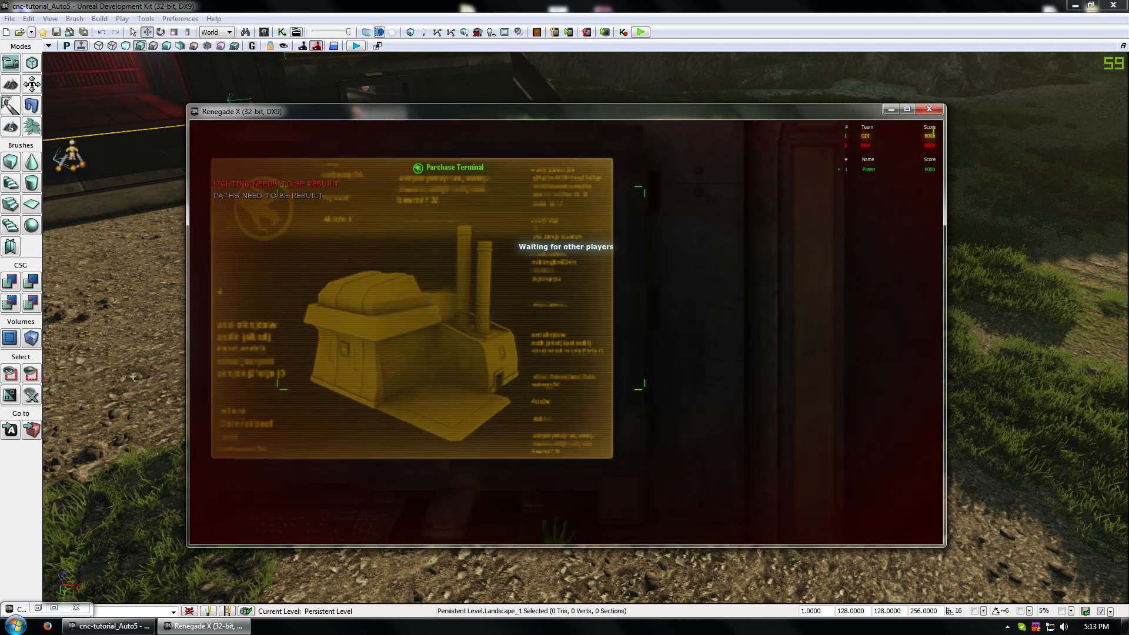
# - Change the Graphics Preset in the running game's video settings and apply the new settings
pyautogui.press('Escape')
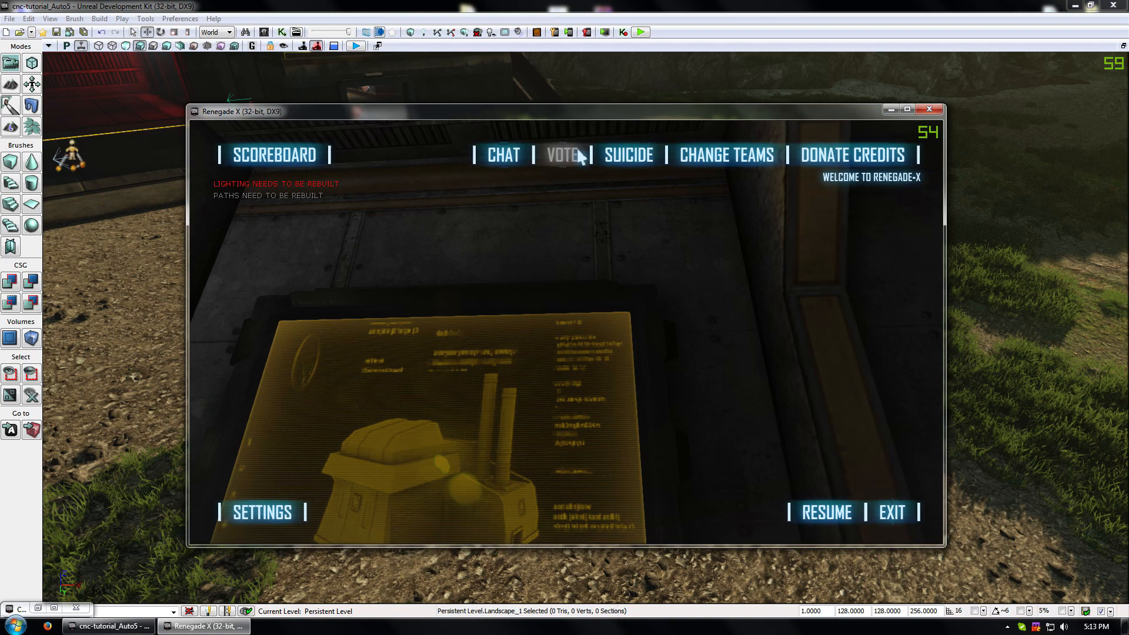
pyautogui.click(238, 515)
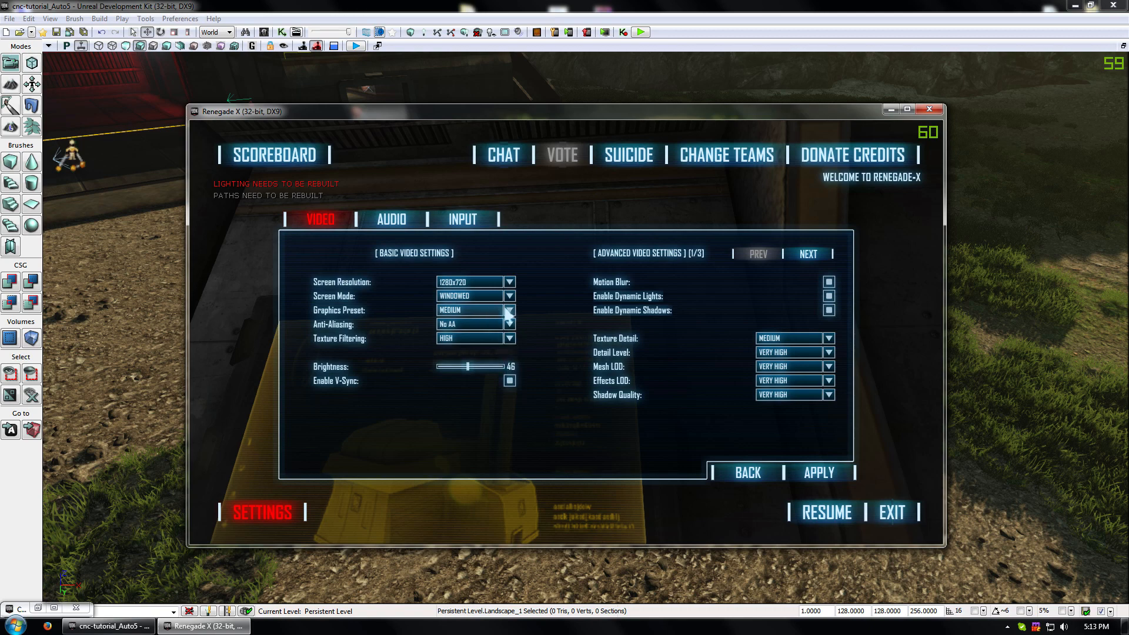
pyautogui.click(509, 311)
pyautogui.scroll(-1, 471, 360)
pyautogui.click(470, 372)
pyautogui.click(811, 475)
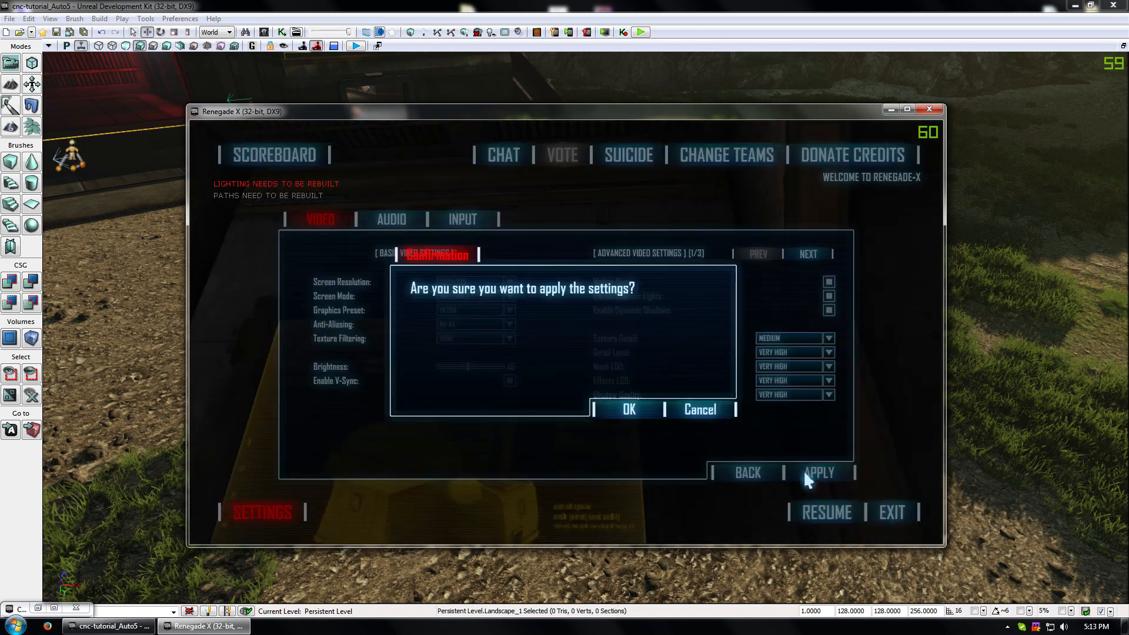
pyautogui.click(623, 410)
pyautogui.click(659, 406)
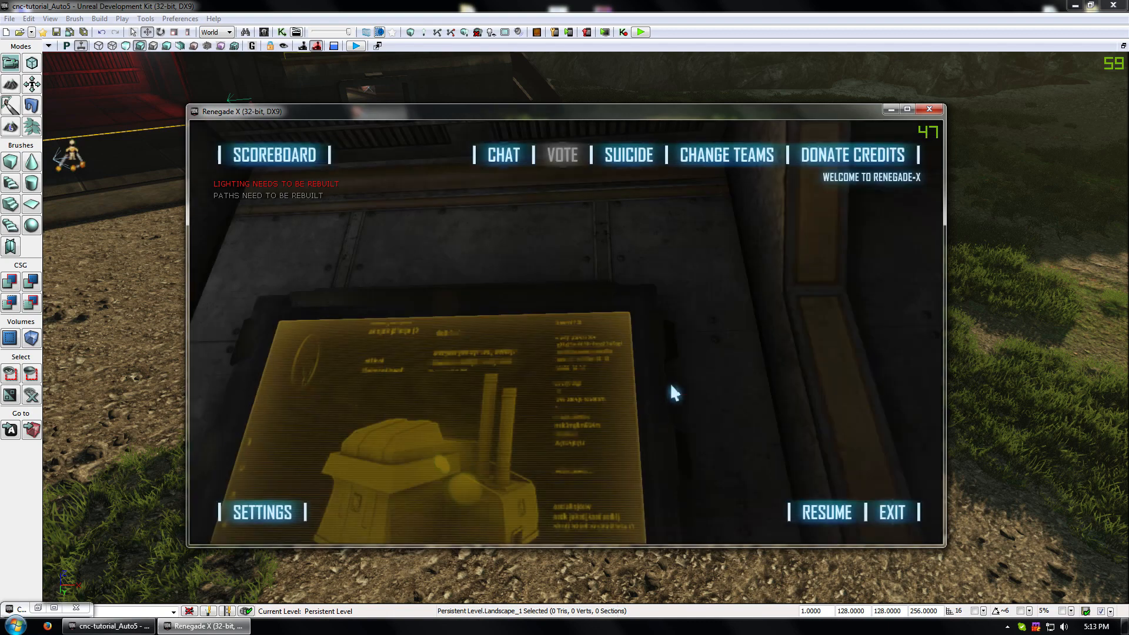
# - Close the Renegade X test window and return to the level editor
pyautogui.press('super')
pyautogui.click(930, 109)
pyautogui.click(930, 109)
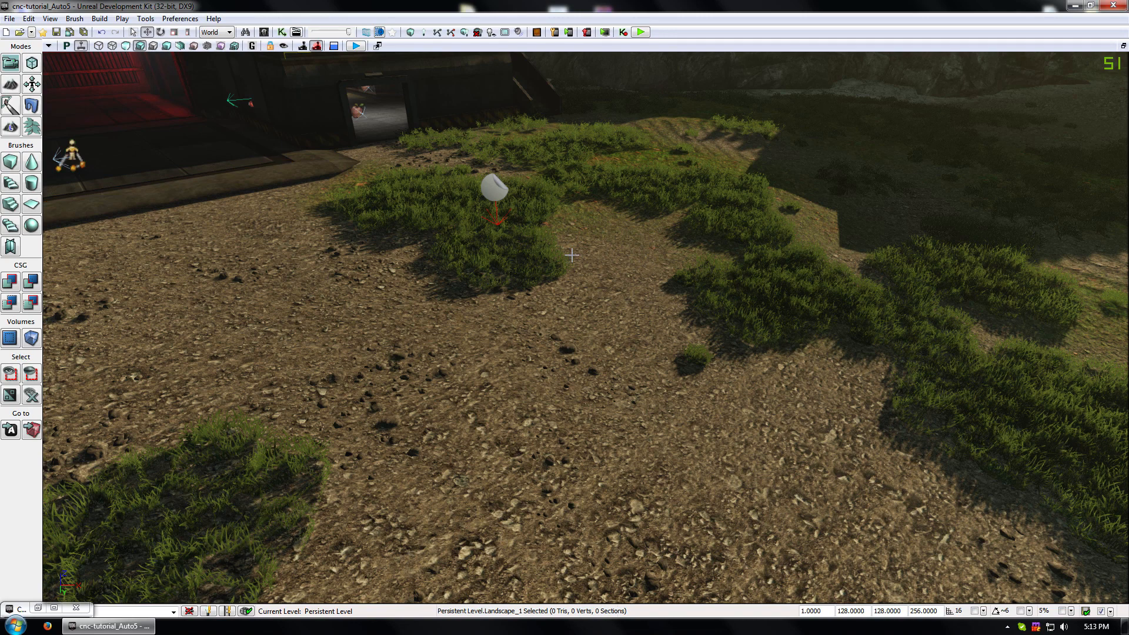
# - Save the map as cnc-tutorial.udk in UDKGame\Content\Maps\RenX, overwriting the existing file
pyautogui.click(10, 18)
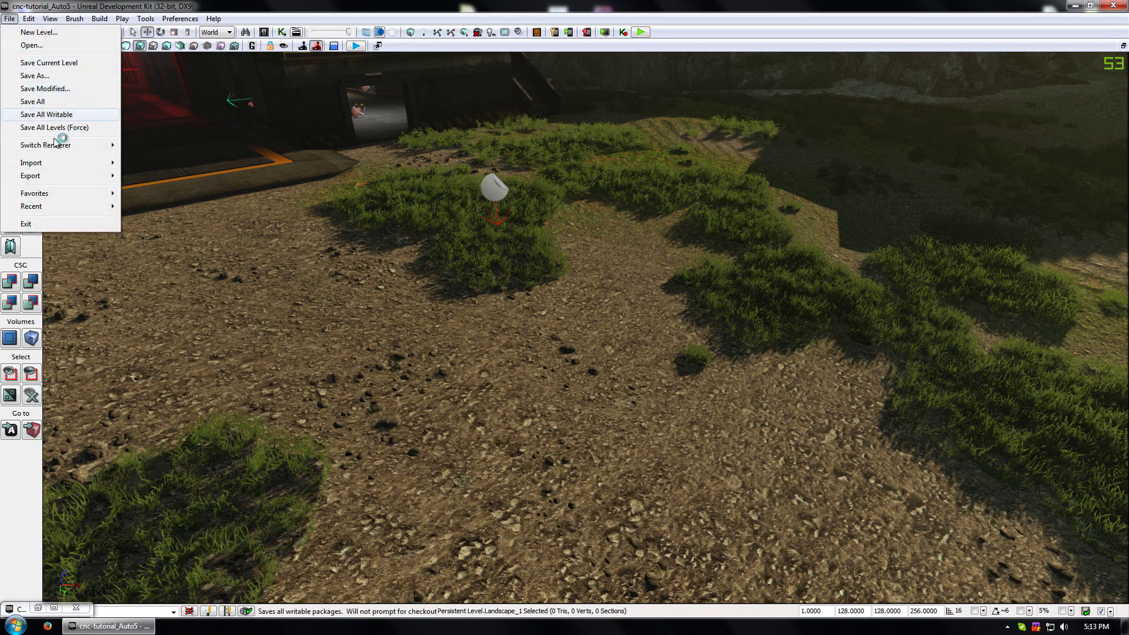
pyautogui.click(59, 91)
pyautogui.click(10, 18)
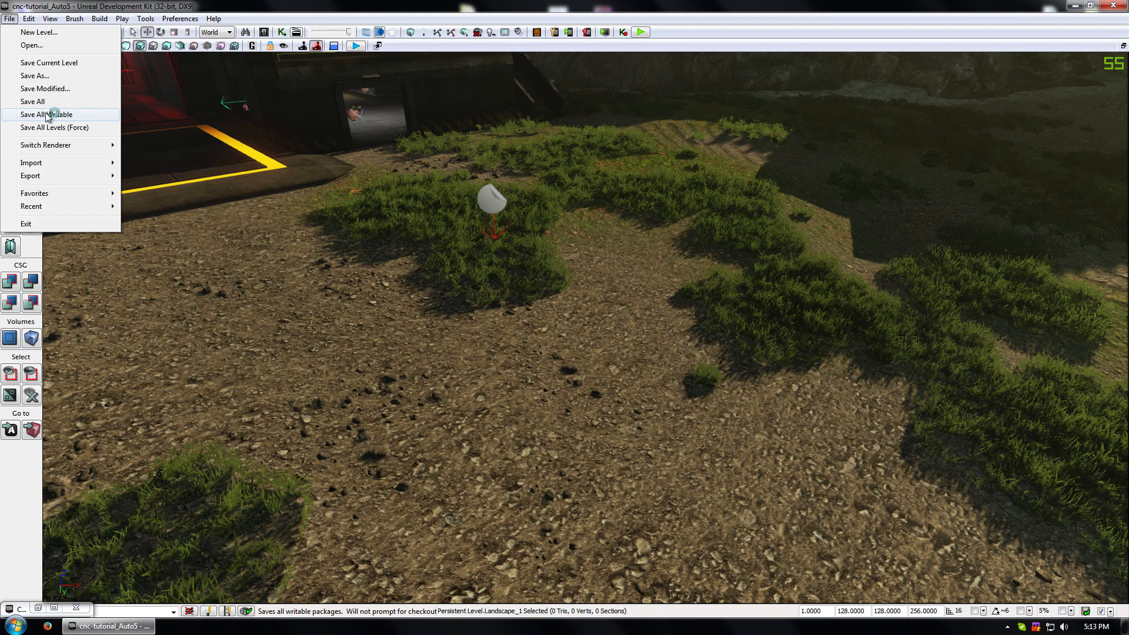
pyautogui.click(54, 76)
pyautogui.click(200, 52)
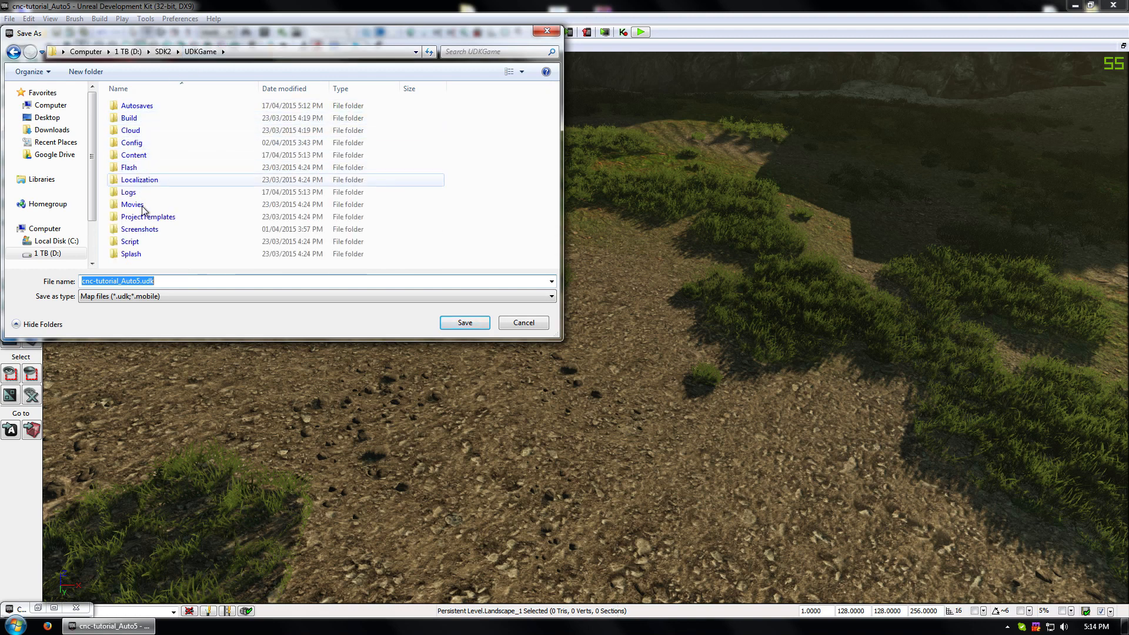
pyautogui.doubleClick(141, 155)
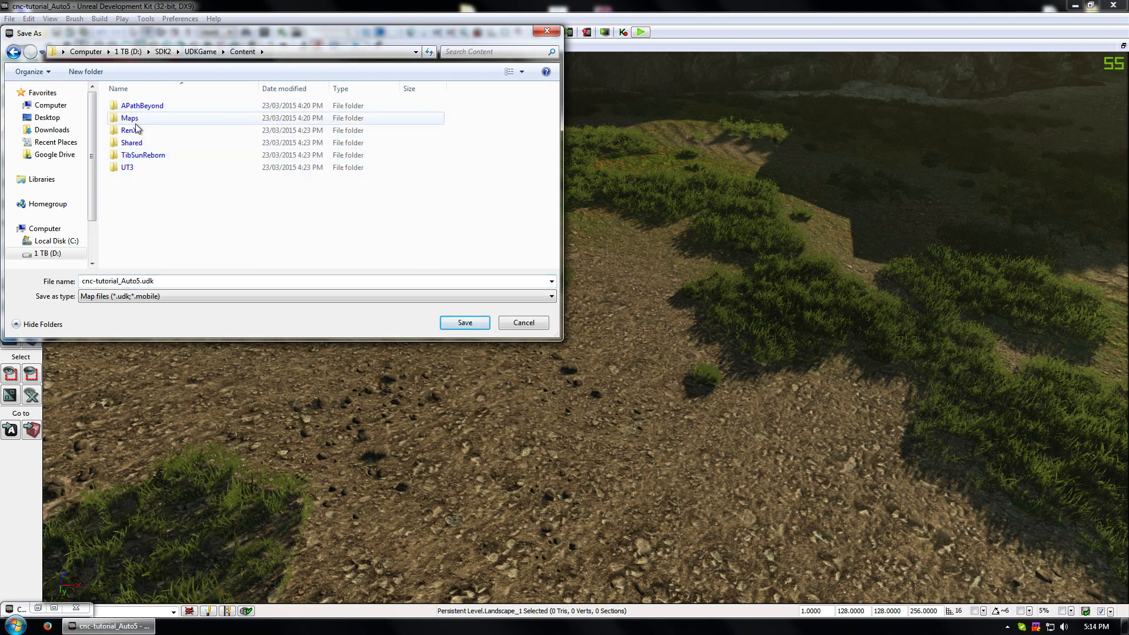
pyautogui.doubleClick(134, 120)
pyautogui.doubleClick(129, 107)
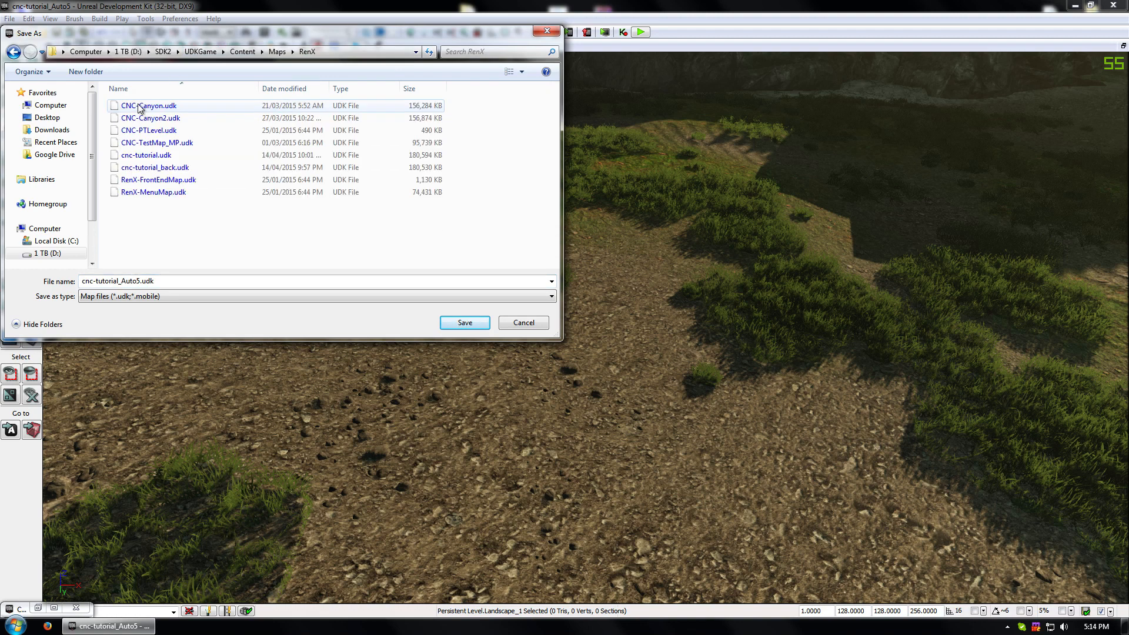
pyautogui.click(171, 156)
pyautogui.click(464, 325)
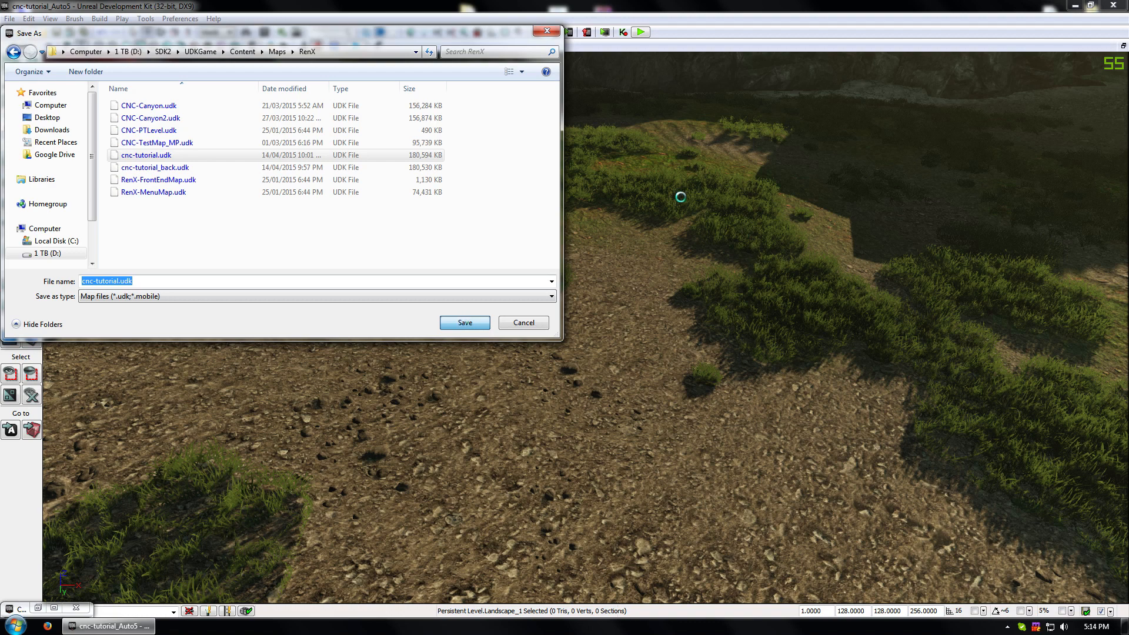
pyautogui.click(598, 318)
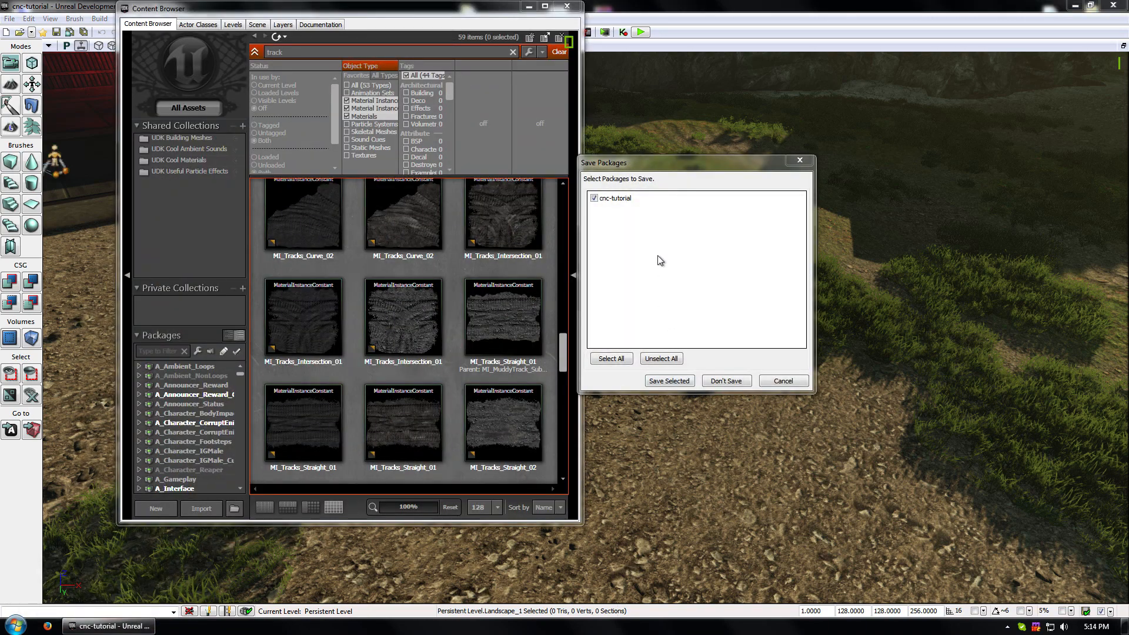
# - Save the cnc-tutorial package while closing the editor, and relaunch the editor from the SDK 2 desktop shortcut
pyautogui.click(659, 381)
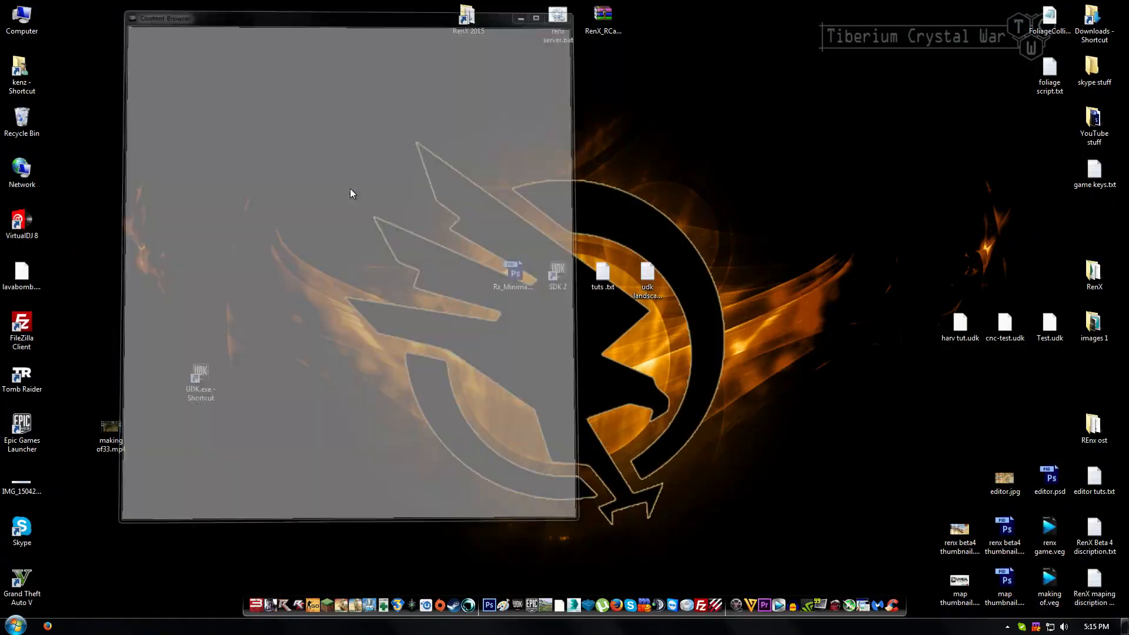
pyautogui.doubleClick(557, 274)
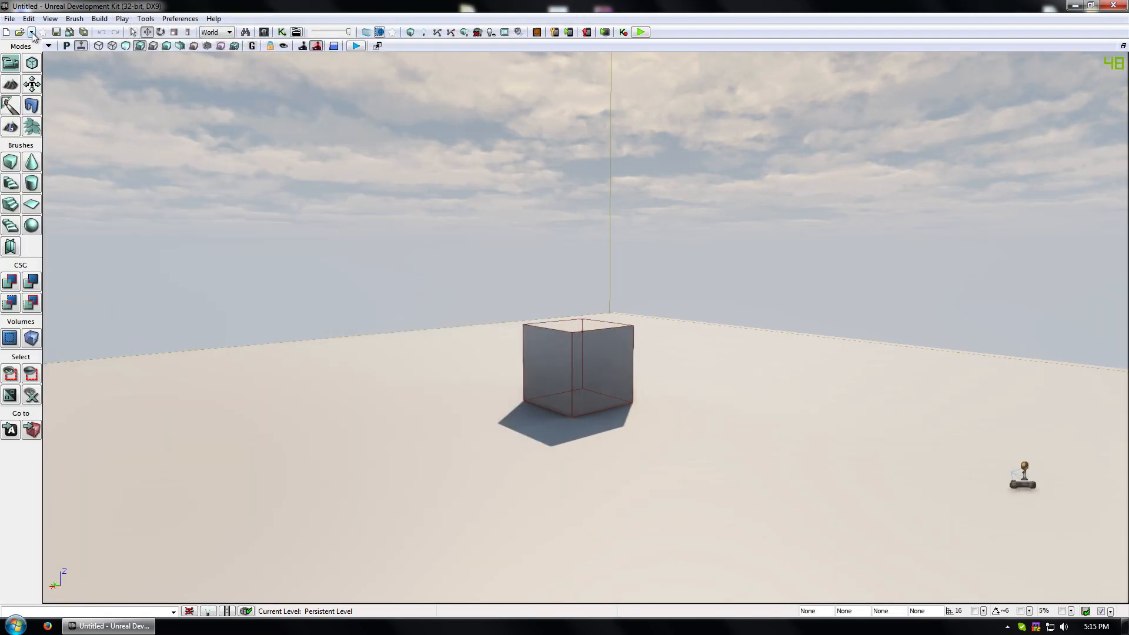
# - Reopen the recent map UDKGame\Content\Maps\RenX\cnc-tutorial.udk and dismiss the Map Check report
pyautogui.click(32, 32)
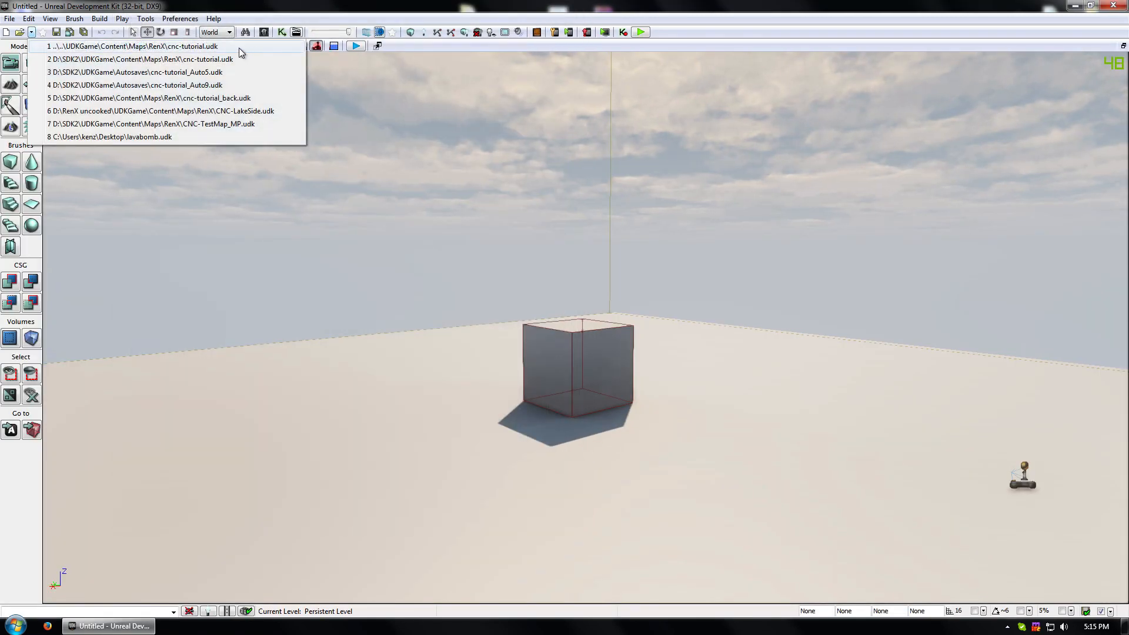
pyautogui.click(242, 47)
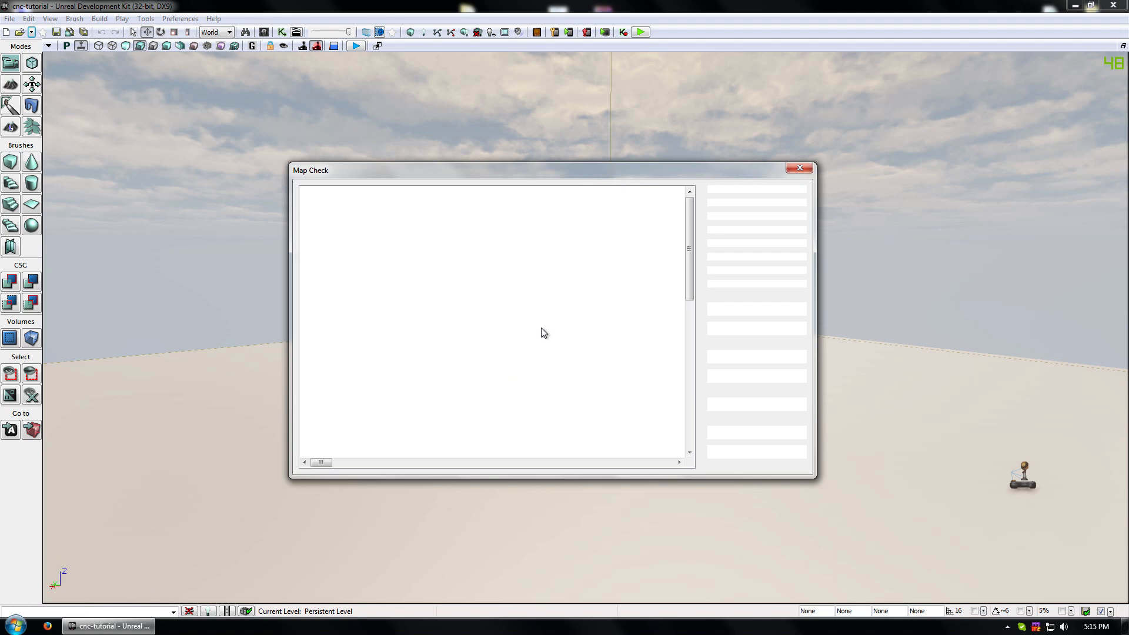
pyautogui.click(800, 168)
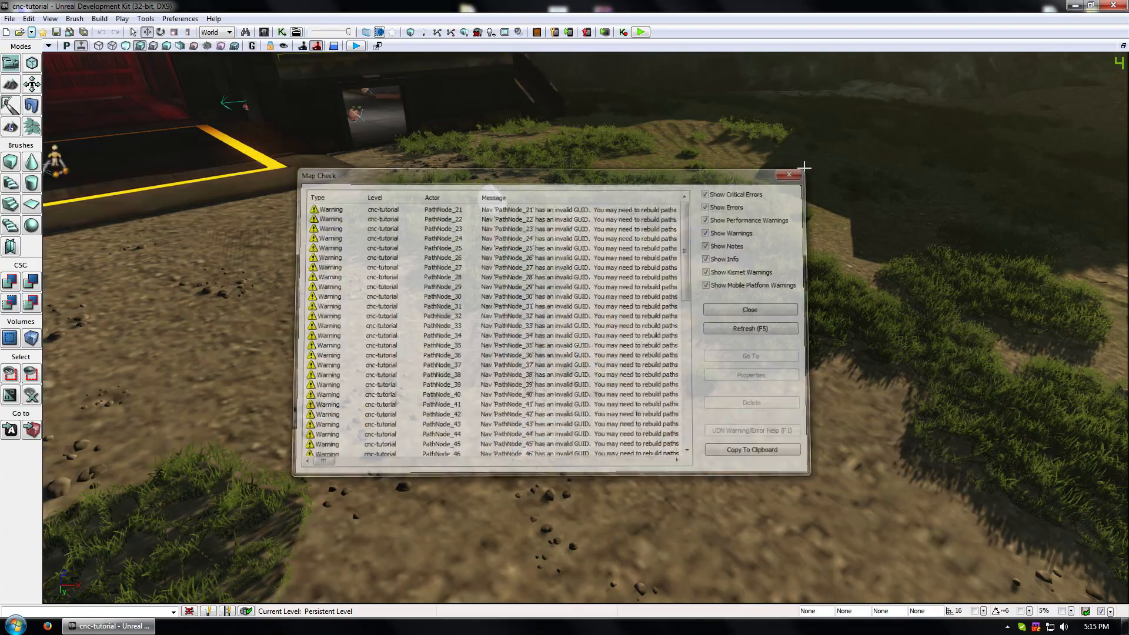
# - Select the track decal near the grass patch and open its properties
pyautogui.click(554, 380)
pyautogui.moveTo(554, 380); pyautogui.dragTo(709, 388)
pyautogui.click(646, 389)
pyautogui.moveTo(645, 391); pyautogui.dragTo(600, 171, button='right')
pyautogui.click(576, 88)
pyautogui.doubleClick(576, 88)
# - Move the track decal away from the grass to the bare ground in front of the building's red bay
pyautogui.moveTo(580, 426); pyautogui.dragTo(573, 294)
pyautogui.moveTo(573, 294); pyautogui.dragTo(518, 329, button='right')
pyautogui.moveTo(518, 330)
pyautogui.mouseDown()
pyautogui.moveTo(490, 371)
pyautogui.moveTo(504, 329)
pyautogui.mouseUp()
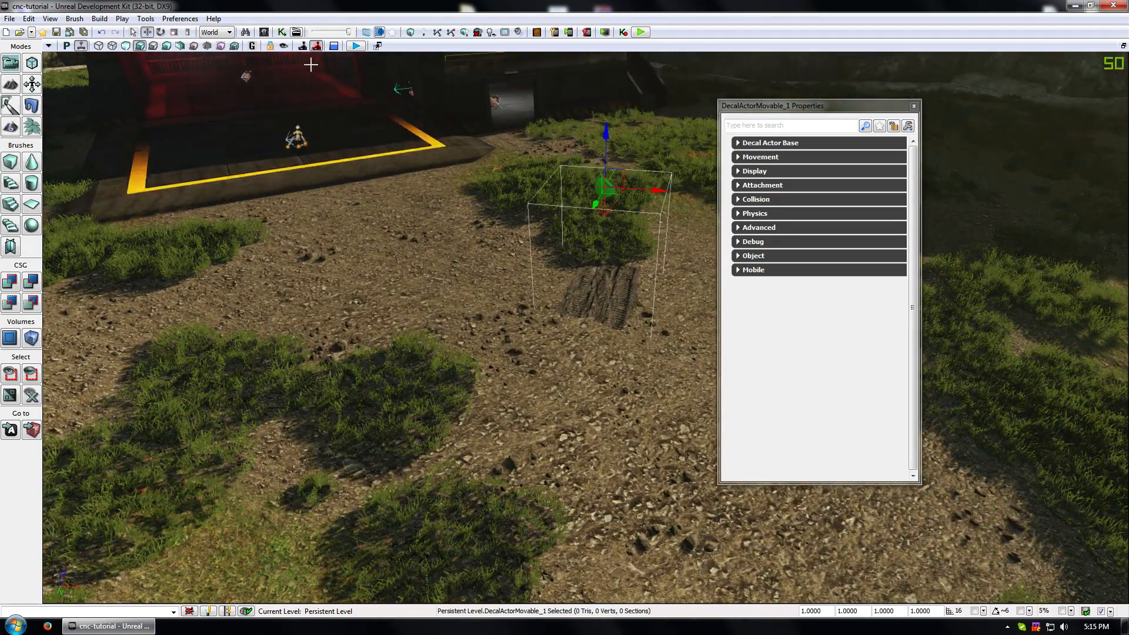
pyautogui.moveTo(617, 196); pyautogui.dragTo(346, 174)
pyautogui.moveTo(381, 219); pyautogui.dragTo(688, 164, button='right')
pyautogui.moveTo(555, 188); pyautogui.dragTo(564, 255, button='right')
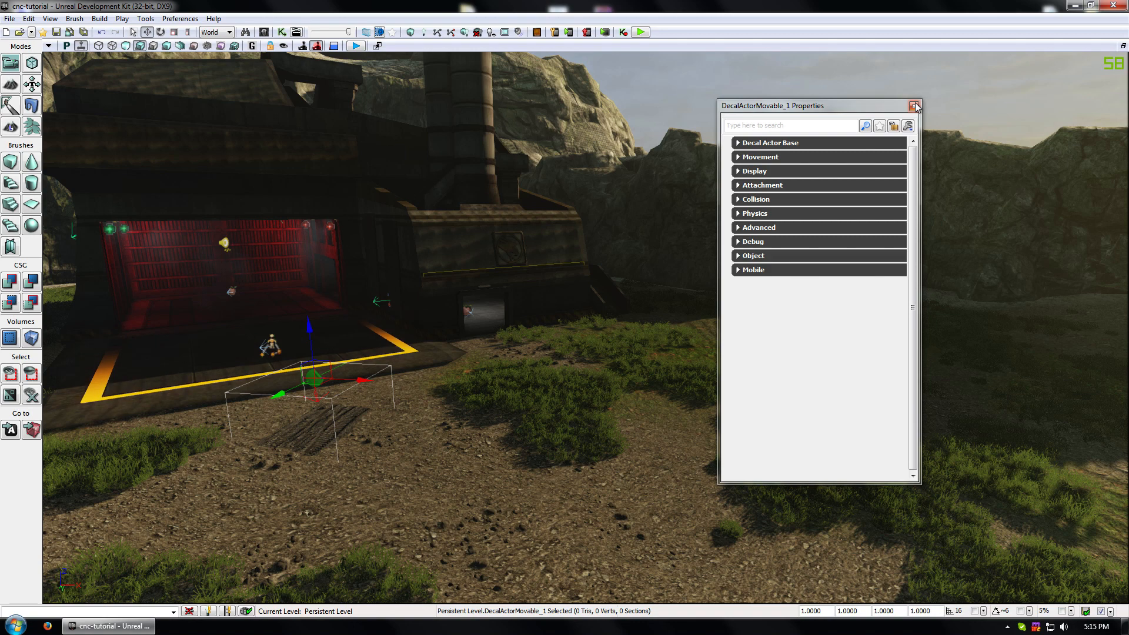
# - Expand the track decal's Decal properties and locate its Decal Material in the Content Browser
pyautogui.click(761, 157)
pyautogui.click(770, 143)
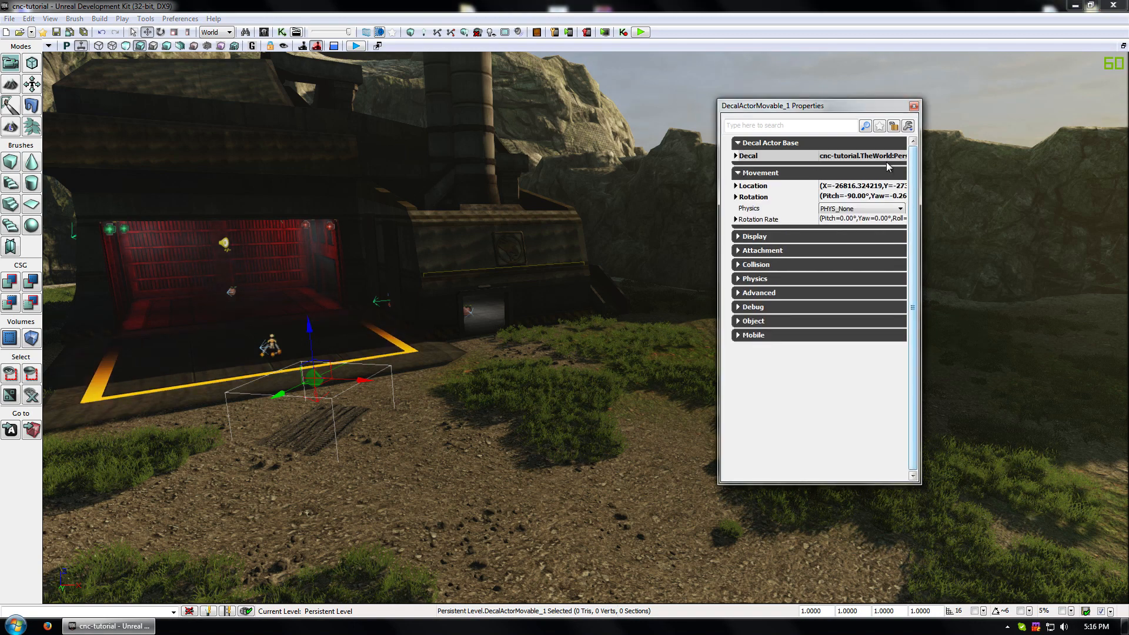
pyautogui.click(736, 156)
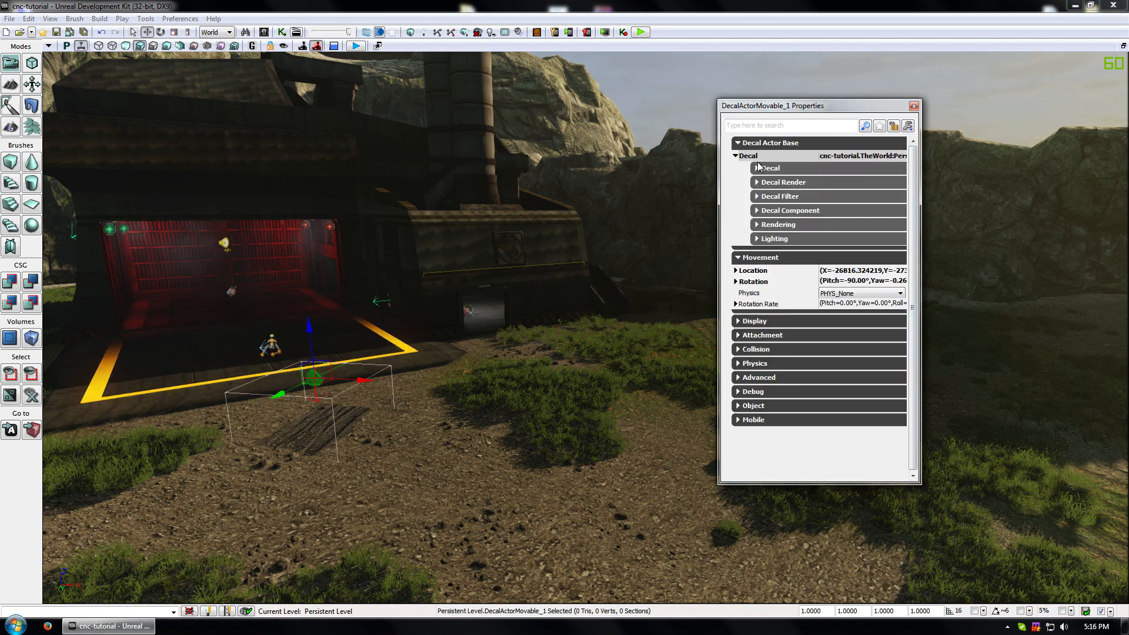
pyautogui.click(759, 168)
pyautogui.click(894, 181)
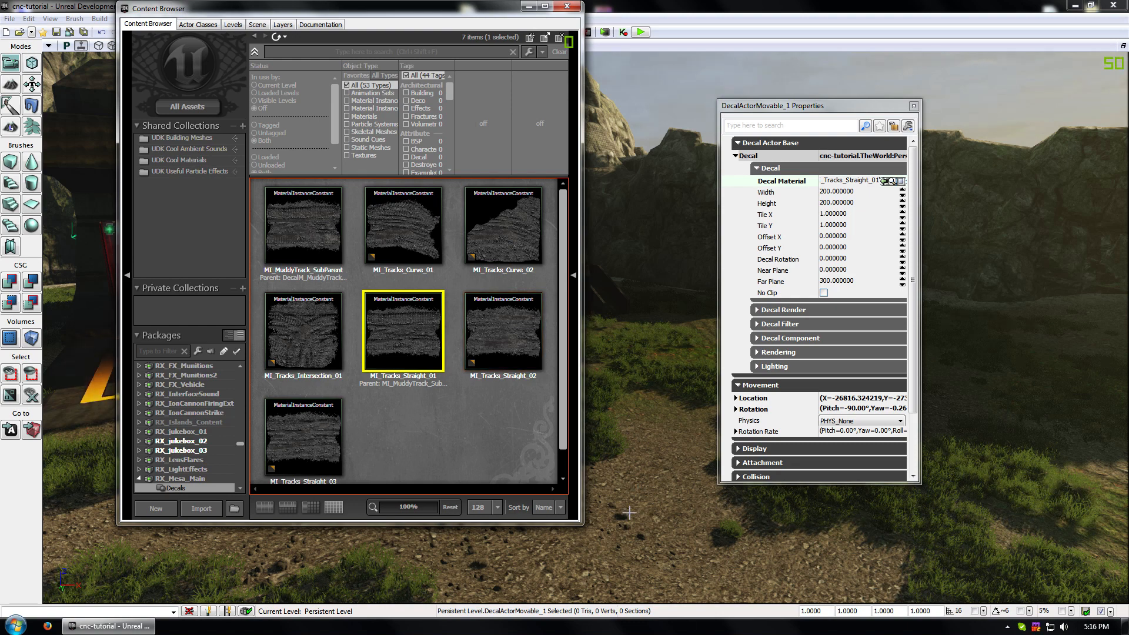
# - Select all the muddy track material instances in the Decals group of RX_Mesa_Main and open the copy dialog for them
pyautogui.moveTo(486, 9); pyautogui.dragTo(1090, 253)
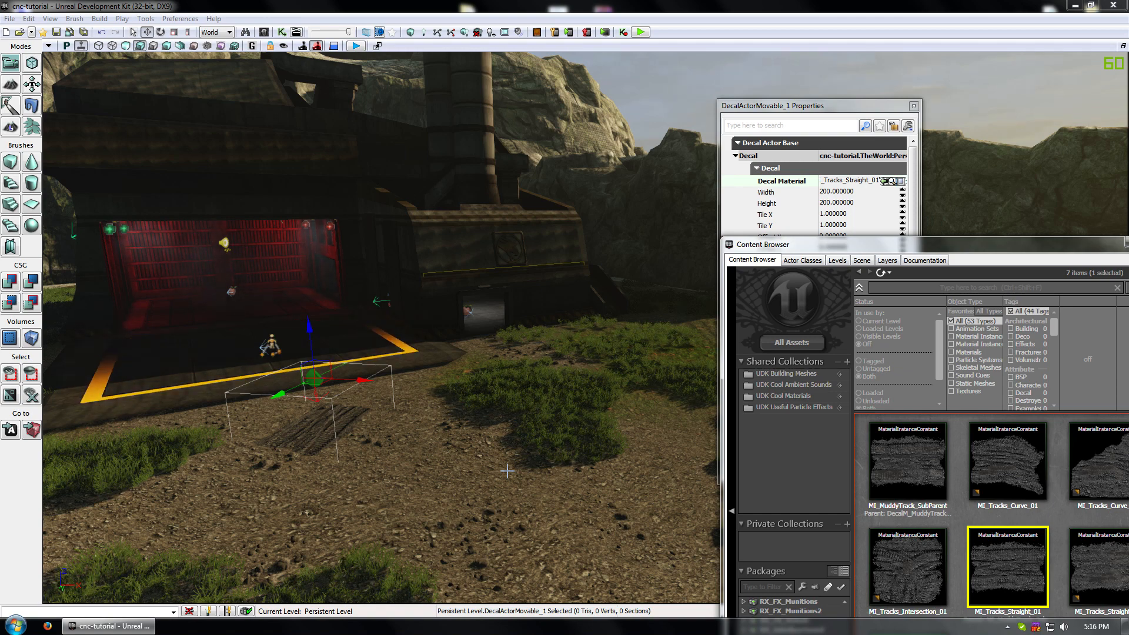
pyautogui.doubleClick(847, 246)
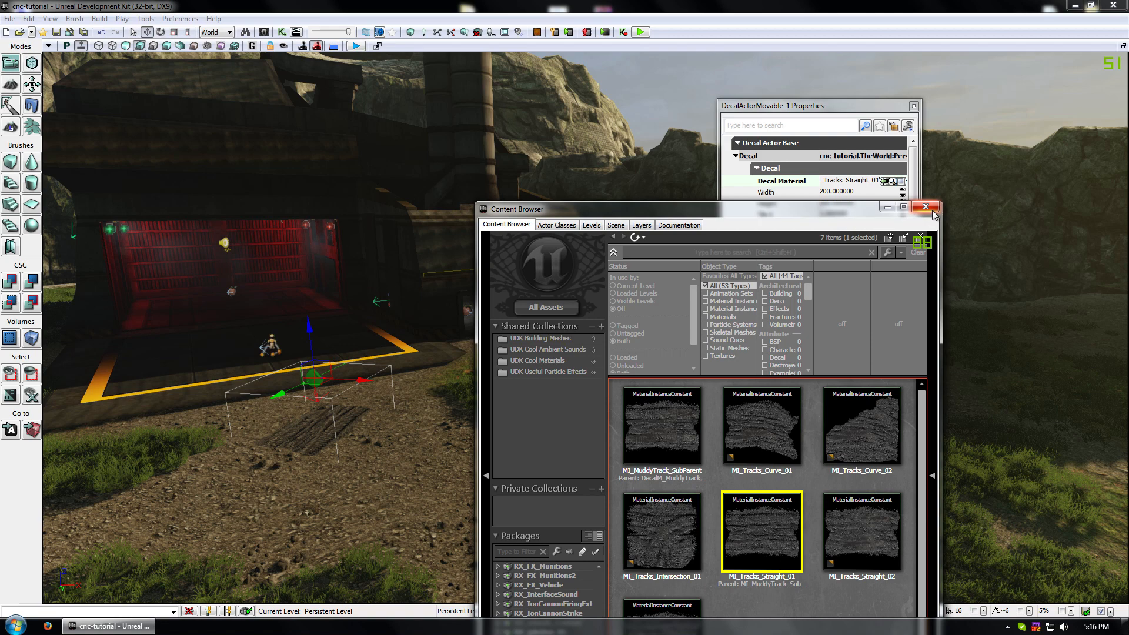
pyautogui.click(662, 426)
pyautogui.scroll(-1, 680, 587)
pyautogui.hotkey('ctrl', 'a')
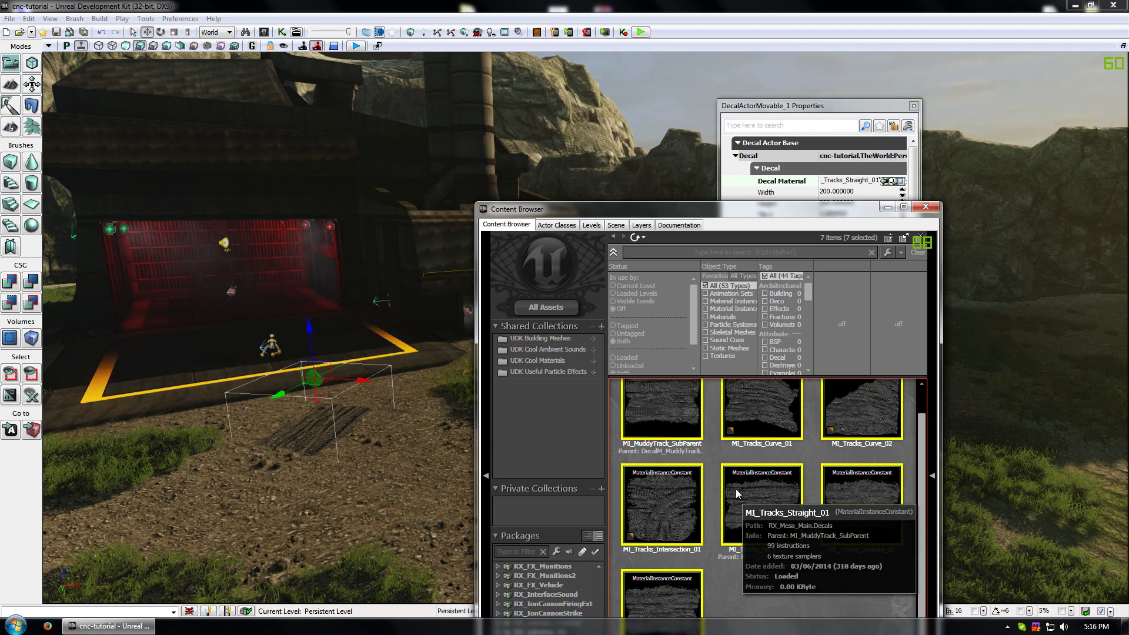
pyautogui.rightClick(769, 484)
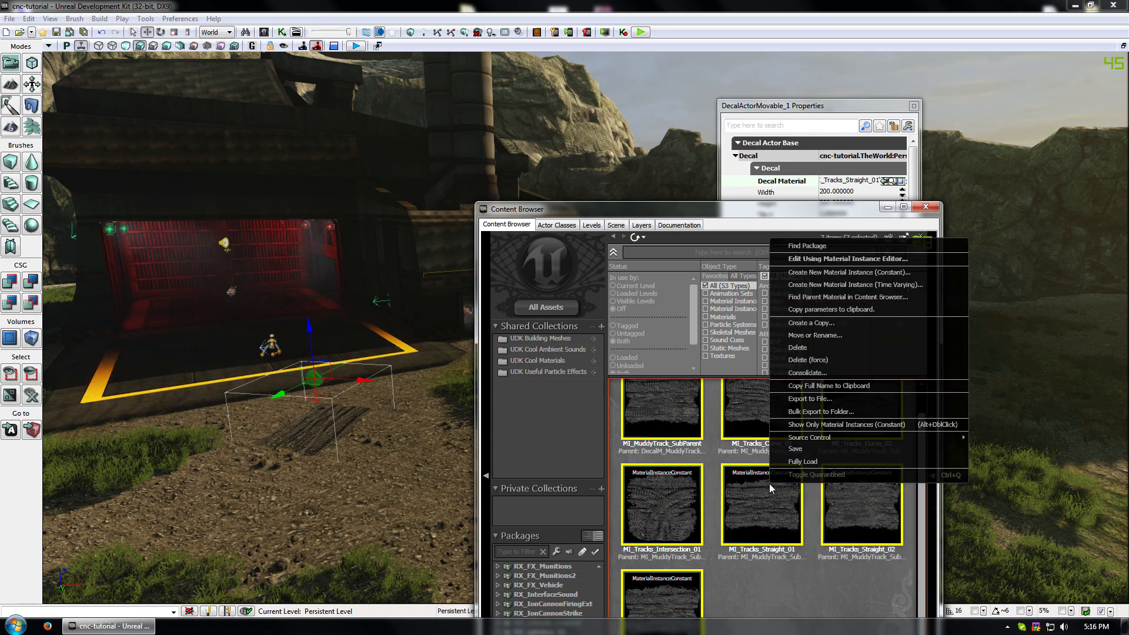
pyautogui.click(842, 322)
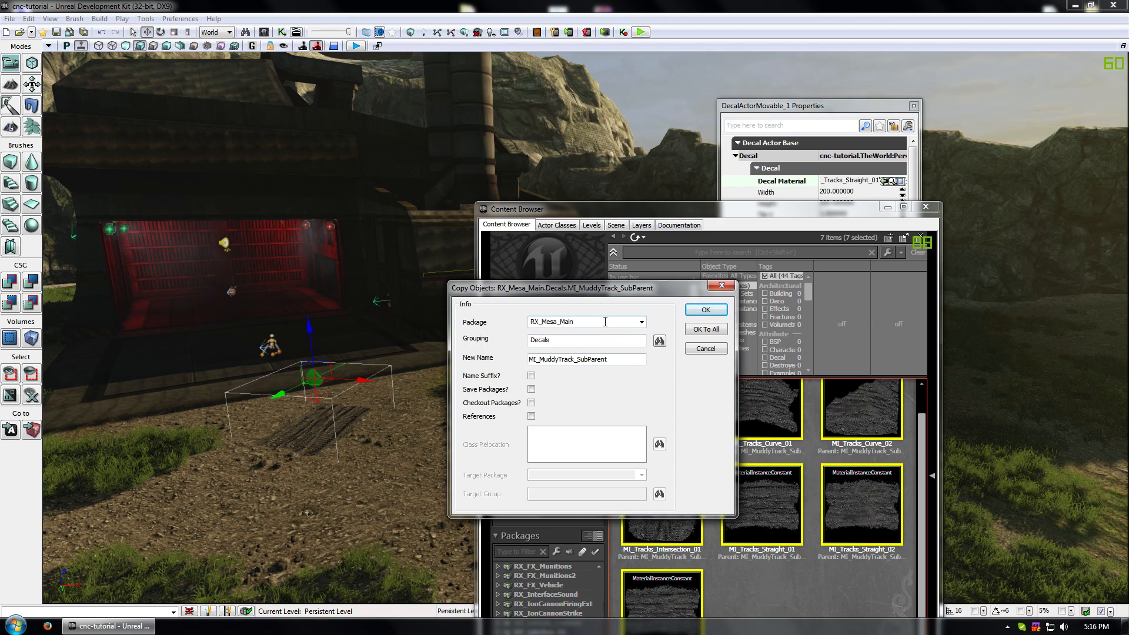
# - Copy all the selected track material instances into the RX_Custom_Tut package under the Decals grouping
pyautogui.write('R')
pyautogui.write('v')
pyautogui.write('c')
pyautogui.write('us')
pyautogui.press('Down')
pyautogui.click(560, 342)
pyautogui.click(709, 311)
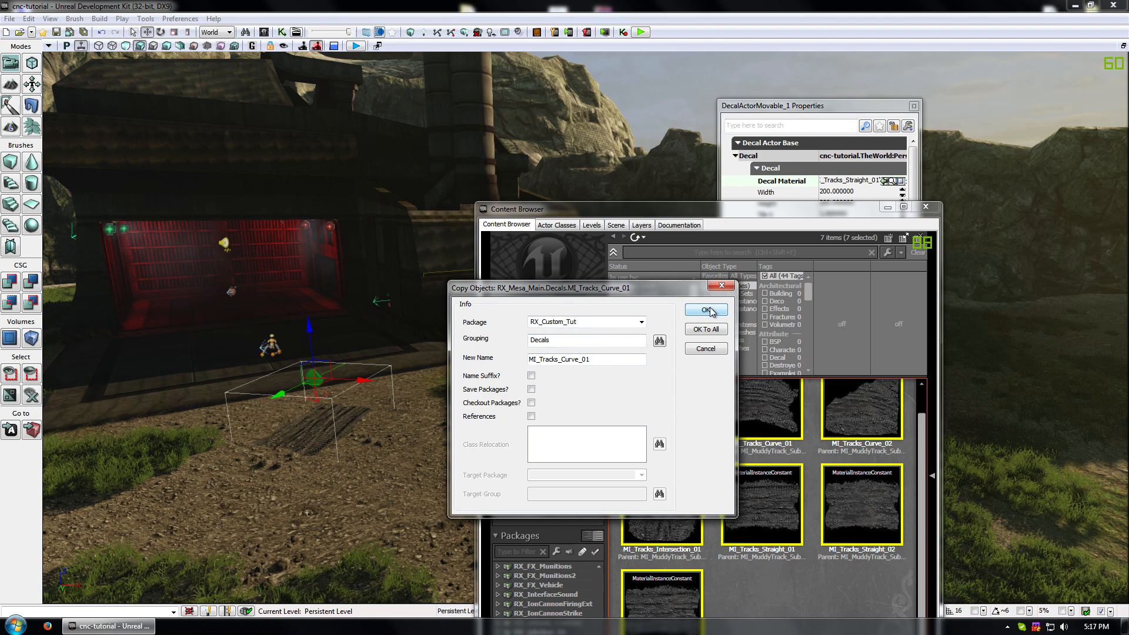
pyautogui.click(706, 329)
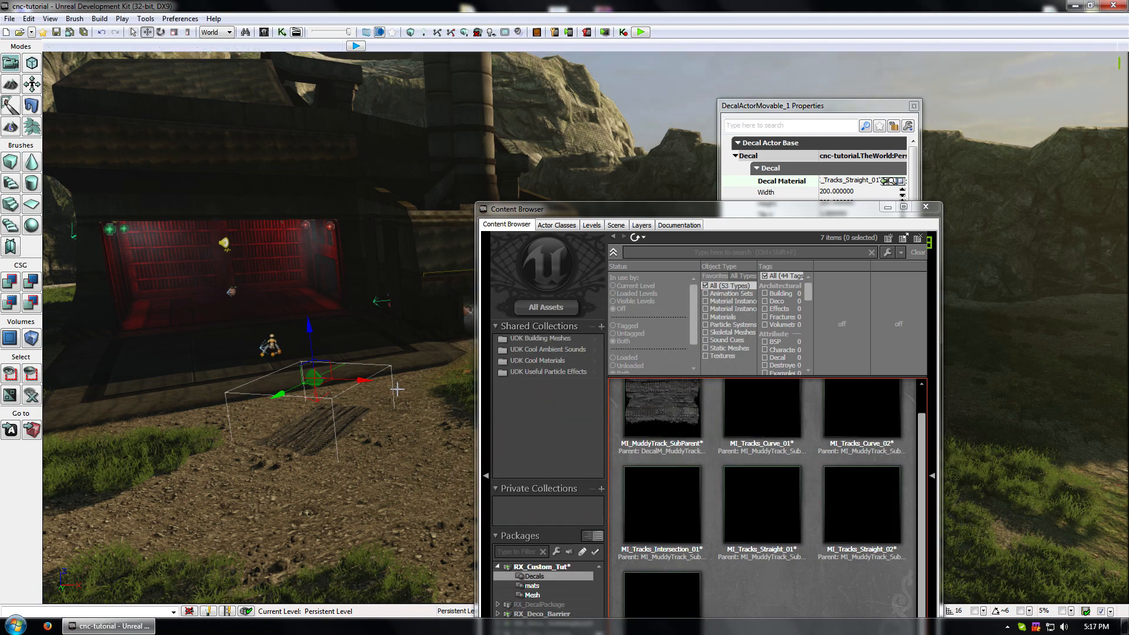
# - Open the copied MI_MuddyTrack_SubParent and locate its parent material in the Content Browser
pyautogui.doubleClick(662, 412)
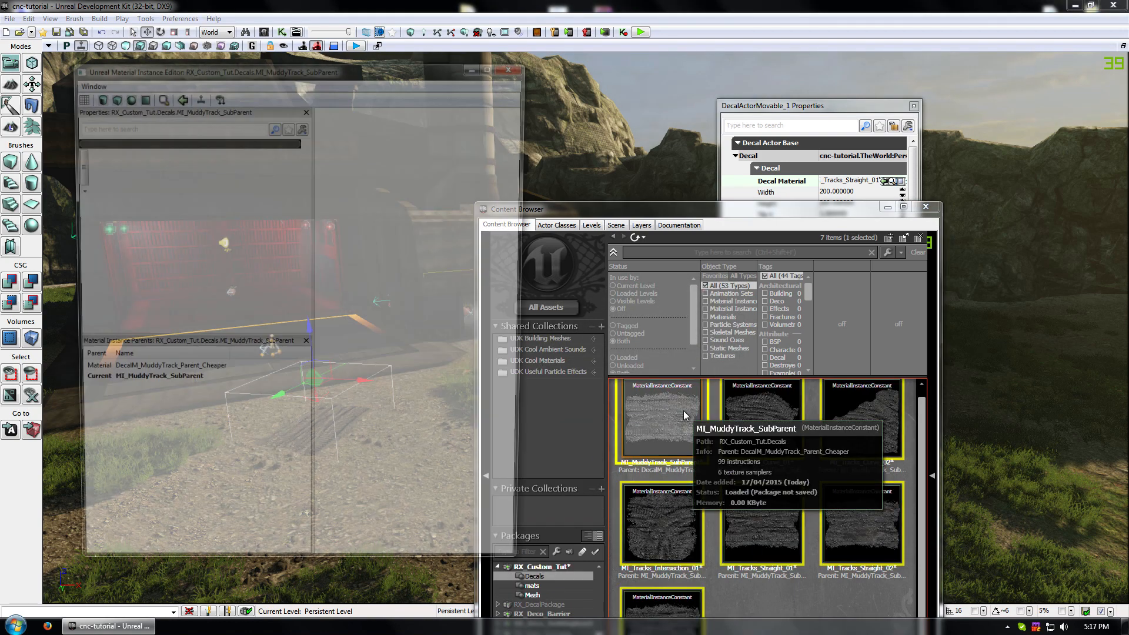
pyautogui.click(247, 169)
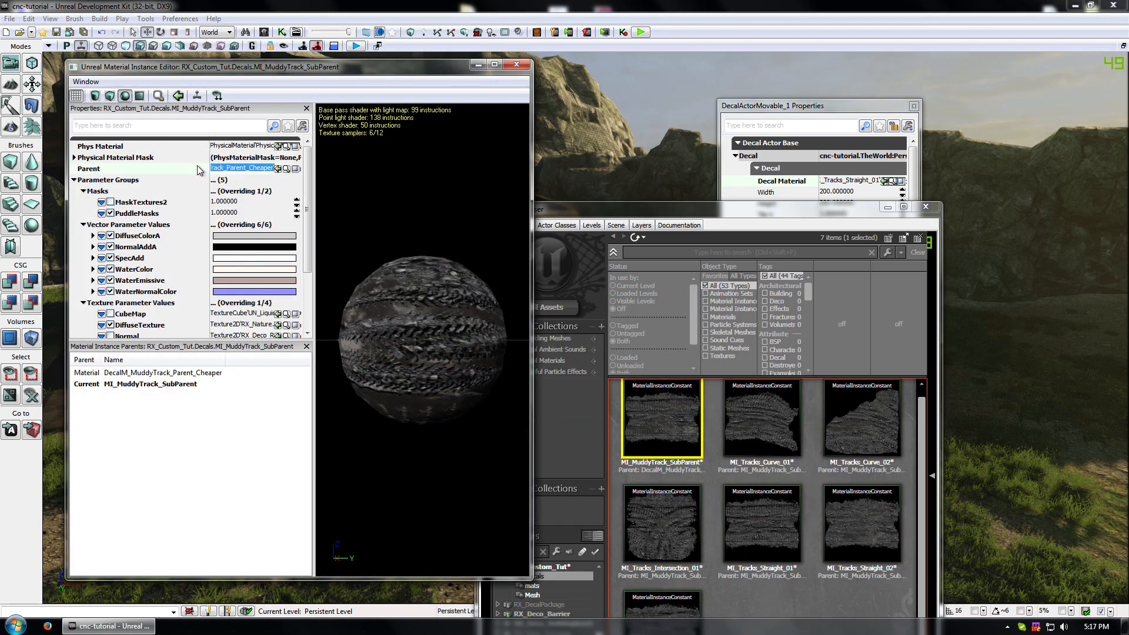
pyautogui.click(553, 441)
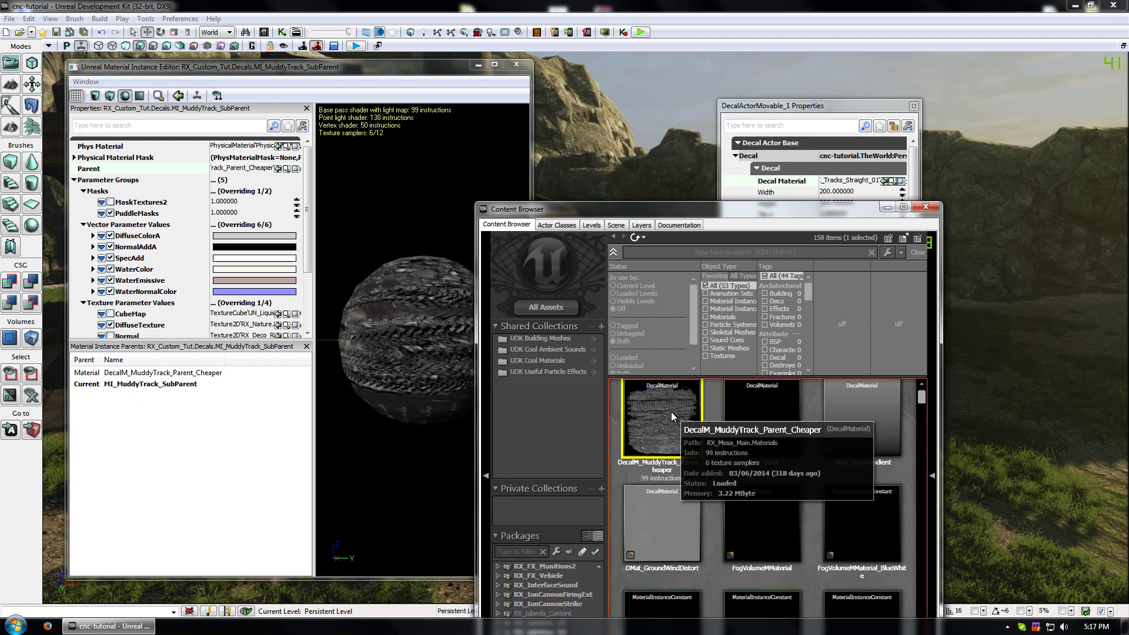
# - Copy DecalM_MuddyTrack_Parent_Cheaper into the RX_Custom_Tut package, keeping the Materials grouping
pyautogui.rightClick(672, 412)
pyautogui.click(660, 457)
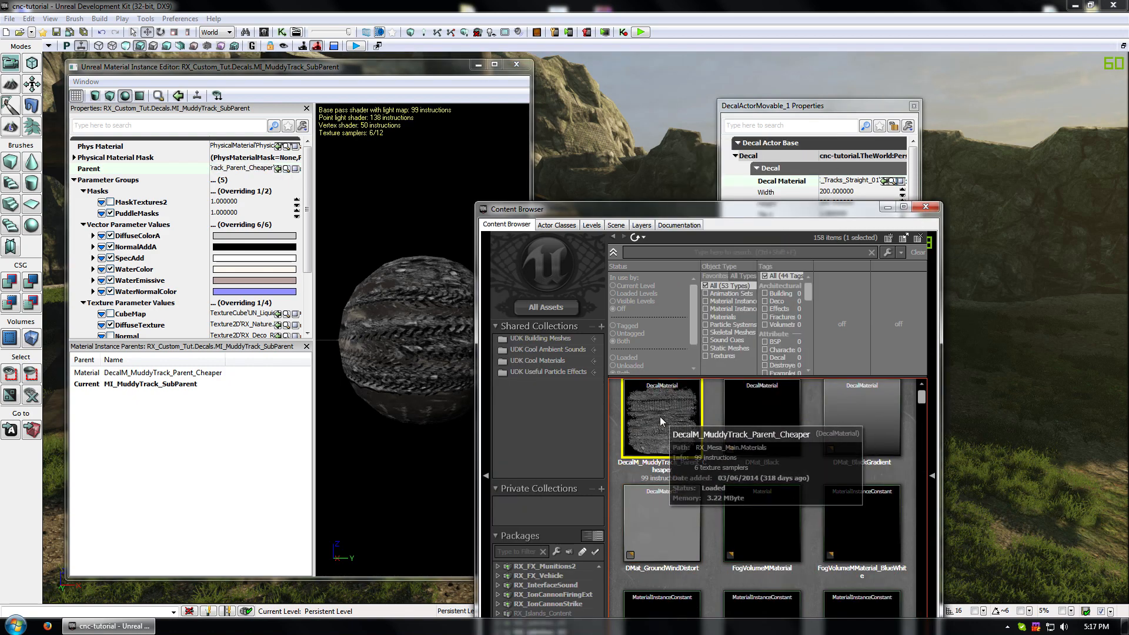
pyautogui.rightClick(660, 456)
pyautogui.click(753, 205)
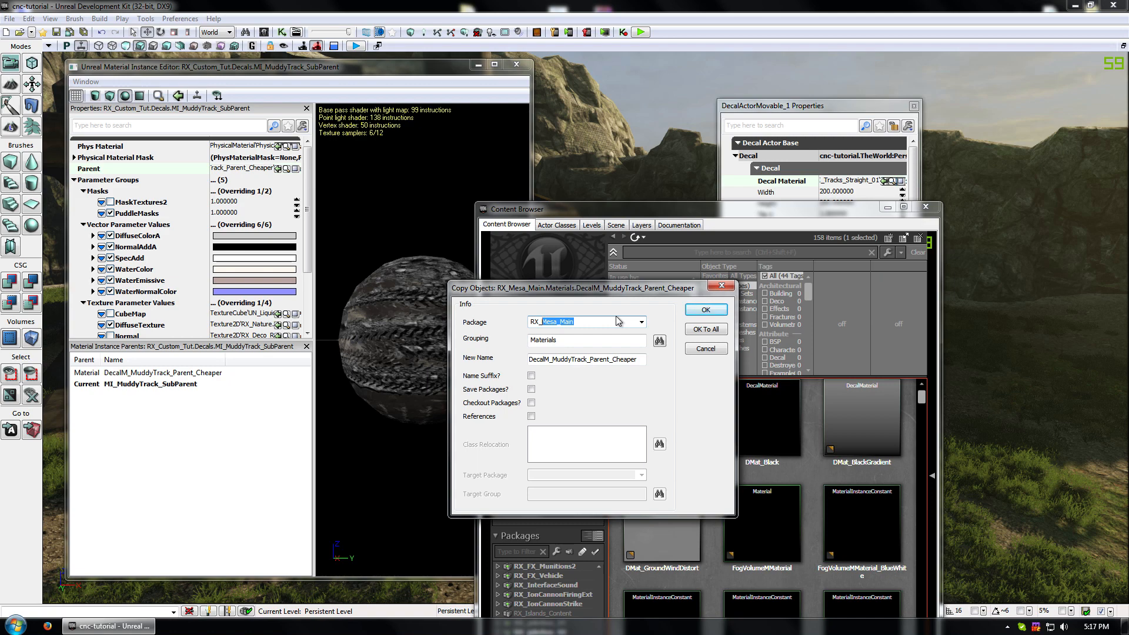
pyautogui.write('Custom_Tut')
pyautogui.click(723, 327)
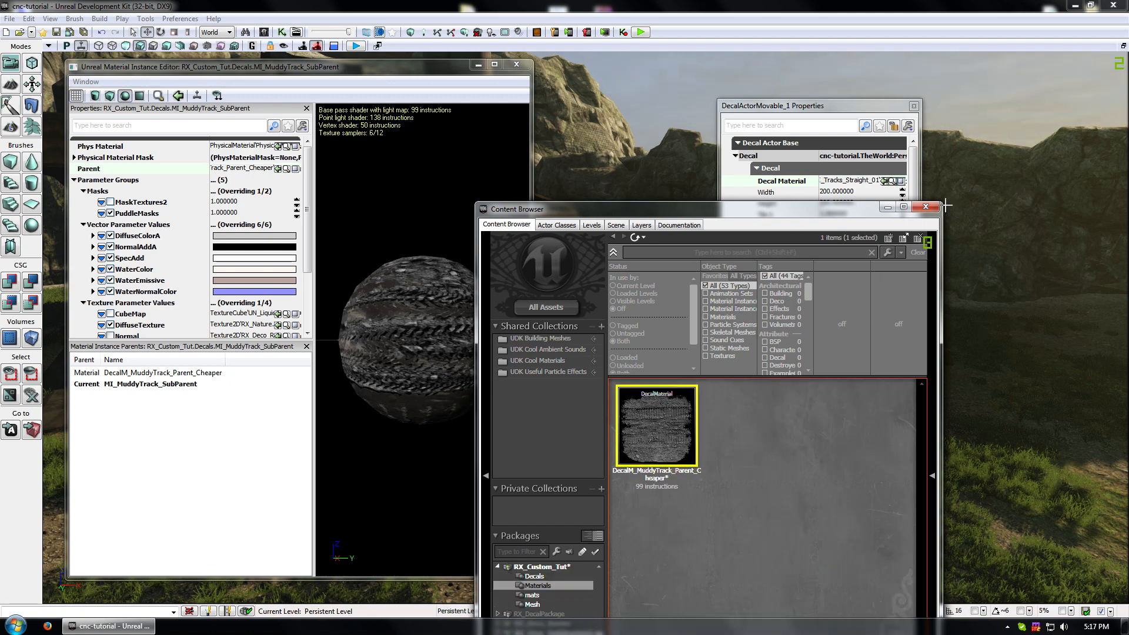
# - Close the MI_MuddyTrack_SubParent editor and bring up the copied DecalM_MuddyTrack_Parent_Cheaper in a full-size material editor
pyautogui.moveTo(666, 411)
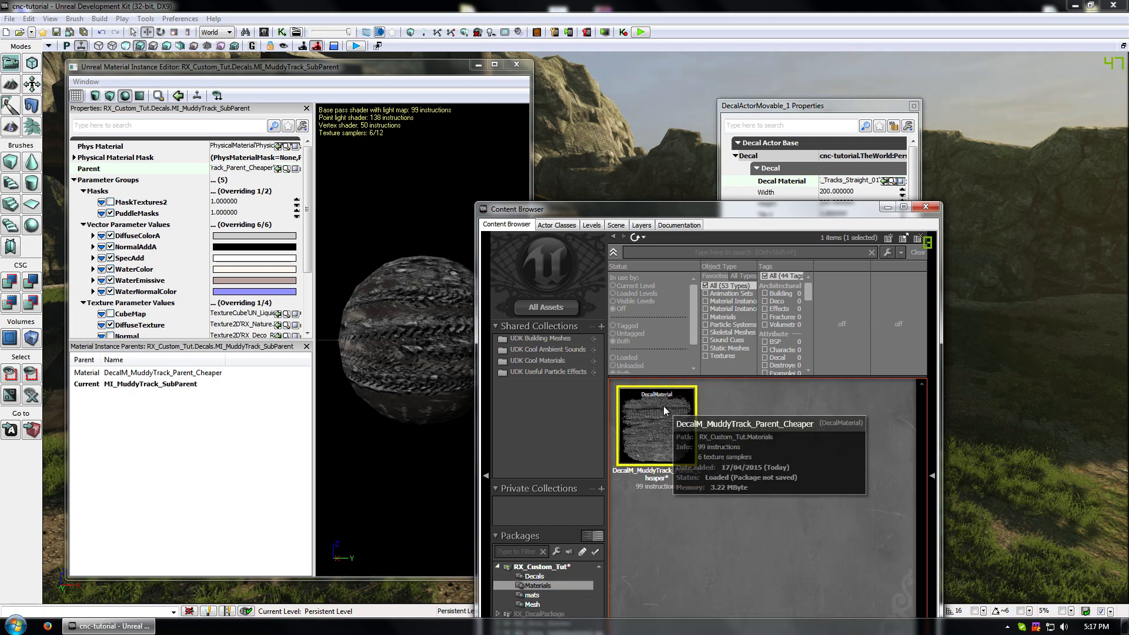
pyautogui.click(515, 65)
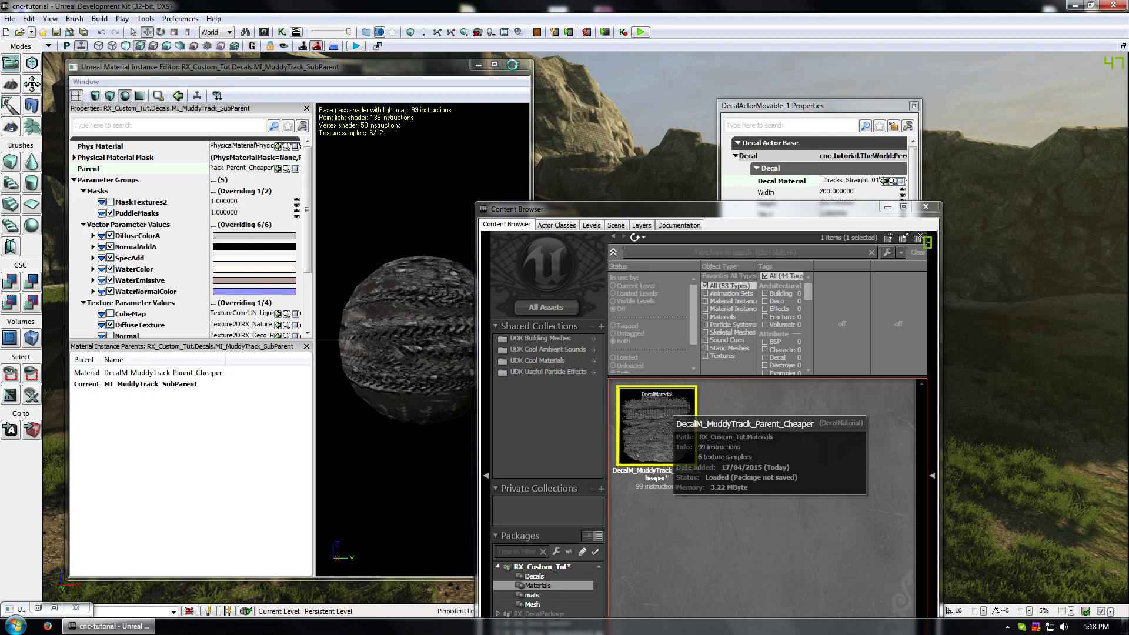
pyautogui.click(521, 66)
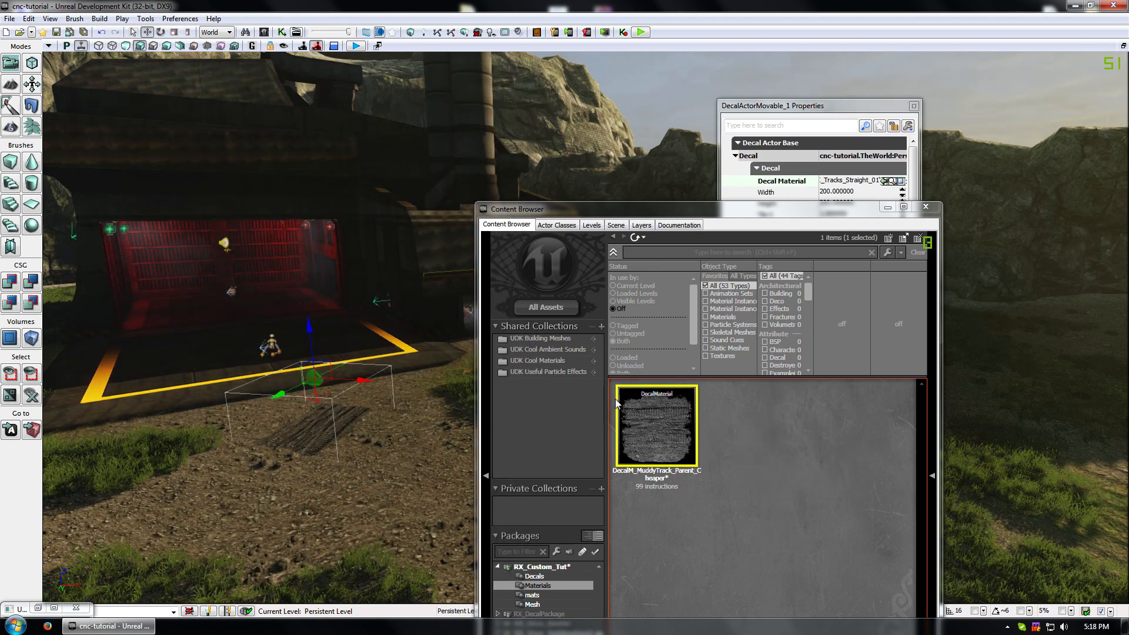
pyautogui.click(39, 608)
pyautogui.moveTo(647, 73); pyautogui.dragTo(432, 3)
# - Examine the parent material's opacity mask switch, mask textures, Specular group and Cubemap group
pyautogui.scroll(-5, 424, 358)
pyautogui.scroll(4, 563, 340)
pyautogui.scroll(1, 556, 344)
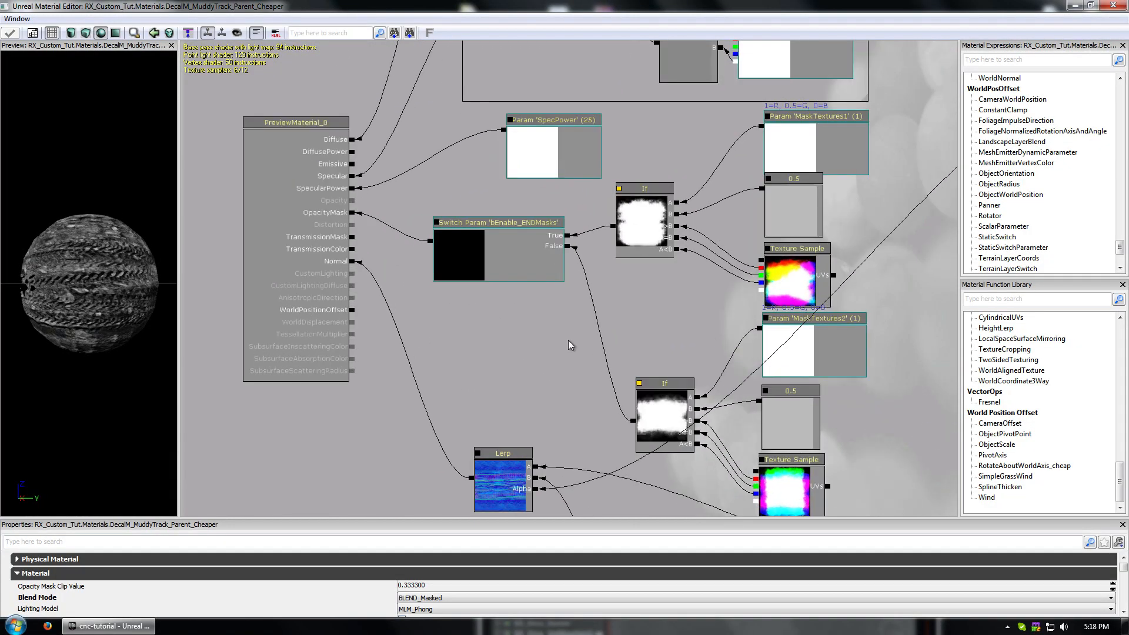
pyautogui.moveTo(552, 317); pyautogui.dragTo(507, 334)
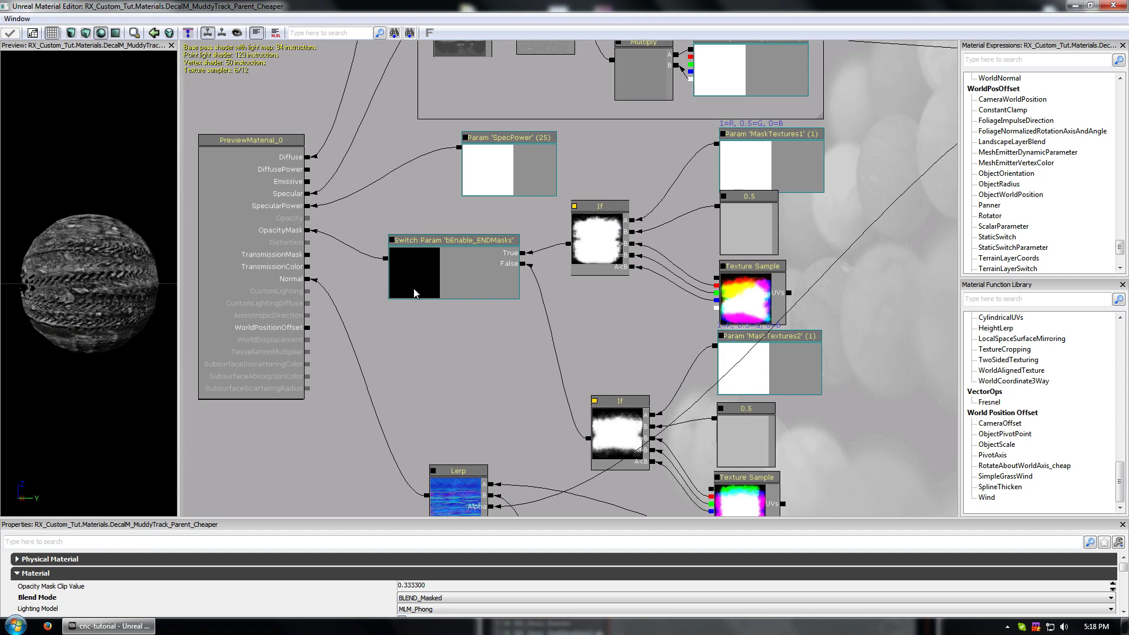
pyautogui.moveTo(641, 360); pyautogui.dragTo(448, 315)
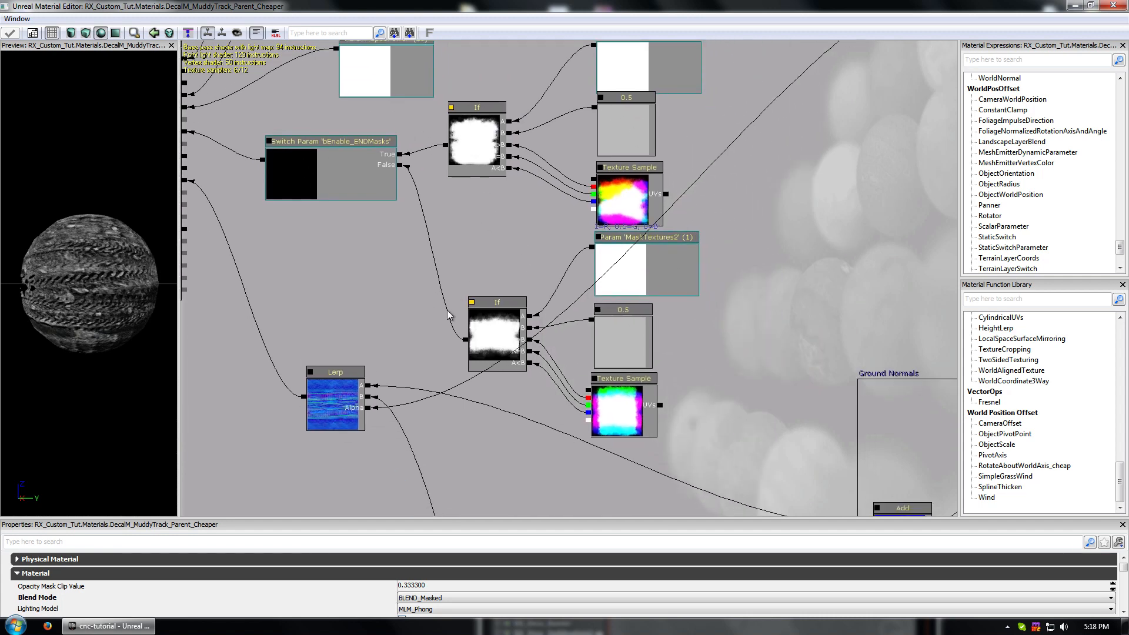
pyautogui.scroll(-2, 460, 404)
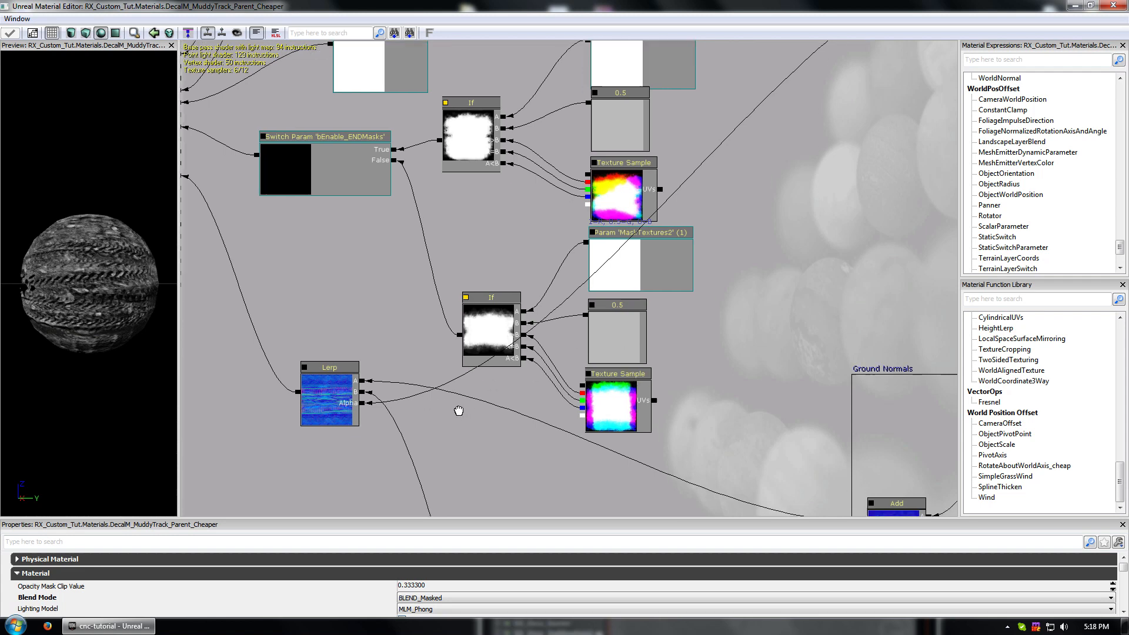
pyautogui.moveTo(692, 330); pyautogui.dragTo(713, 482)
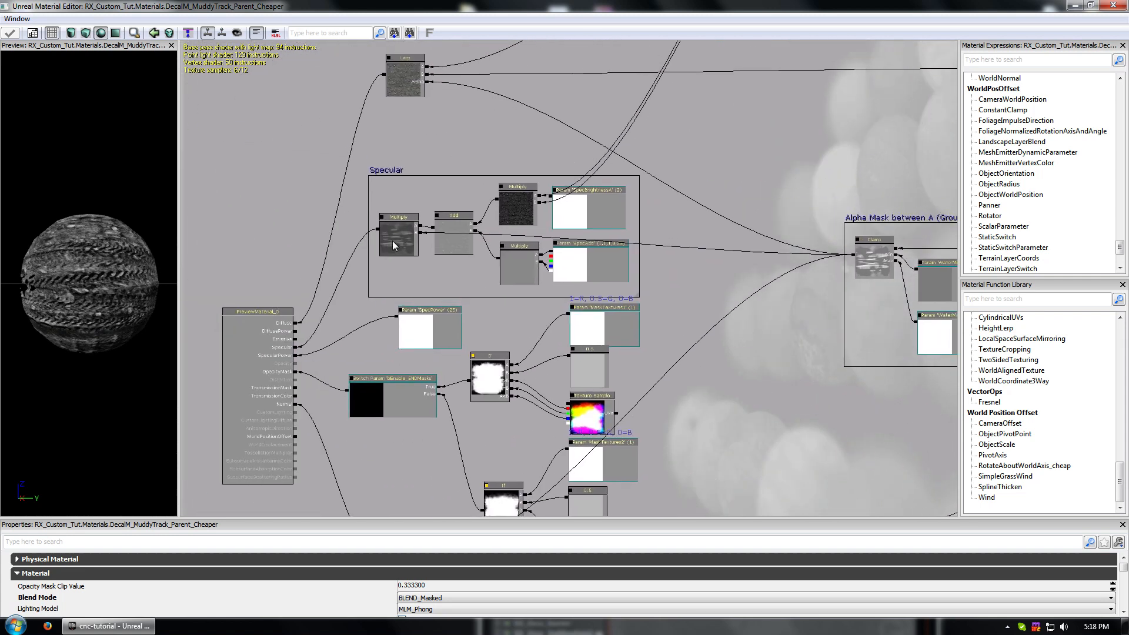
pyautogui.moveTo(725, 166); pyautogui.dragTo(114, 443)
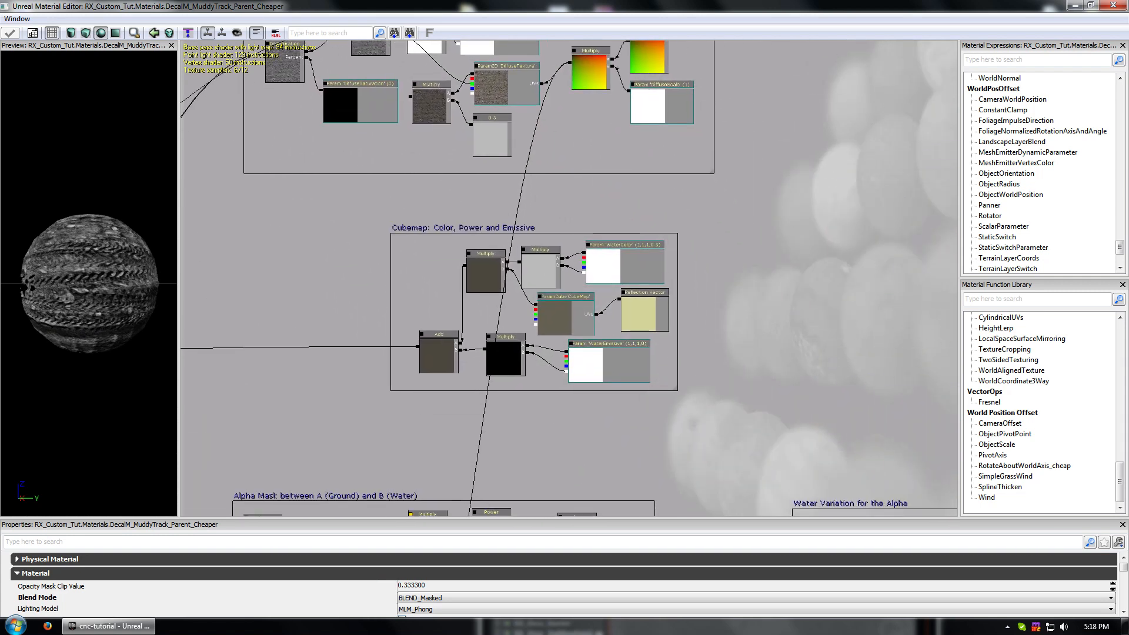
pyautogui.moveTo(569, 435); pyautogui.dragTo(435, 453)
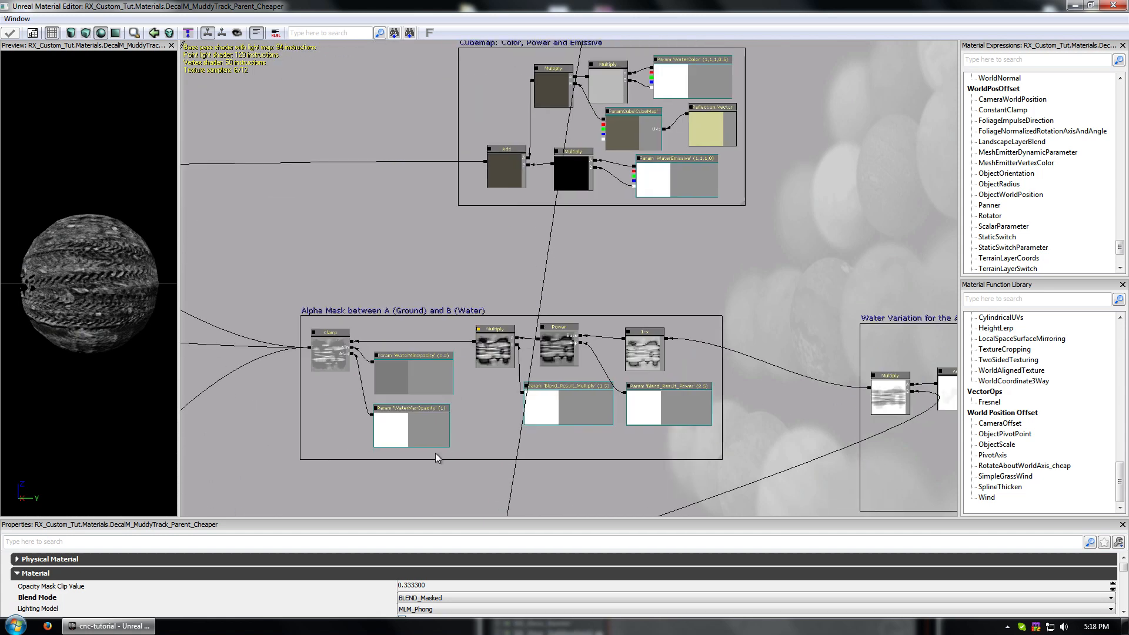
# - Examine the Alpha Mask between Ground and Water group and the Blend_Result_Multiply parameter, and close the material editor and Content Browser
pyautogui.moveTo(766, 412); pyautogui.dragTo(910, 348)
pyautogui.scroll(3, 434, 365)
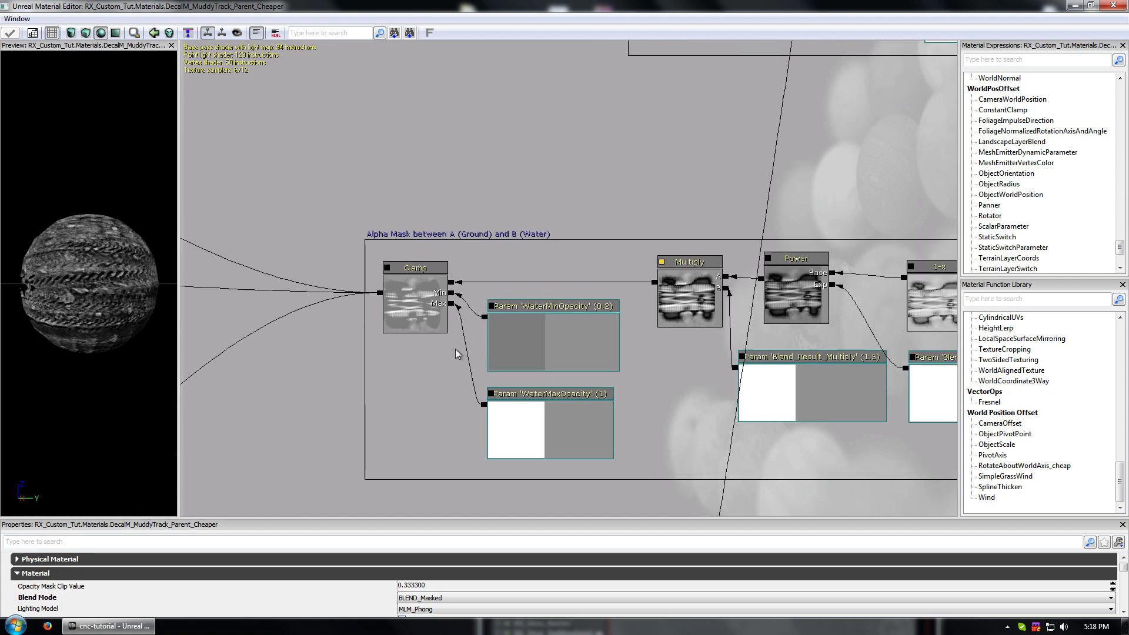
pyautogui.moveTo(434, 364); pyautogui.dragTo(571, 368)
pyautogui.scroll(-5, 454, 344)
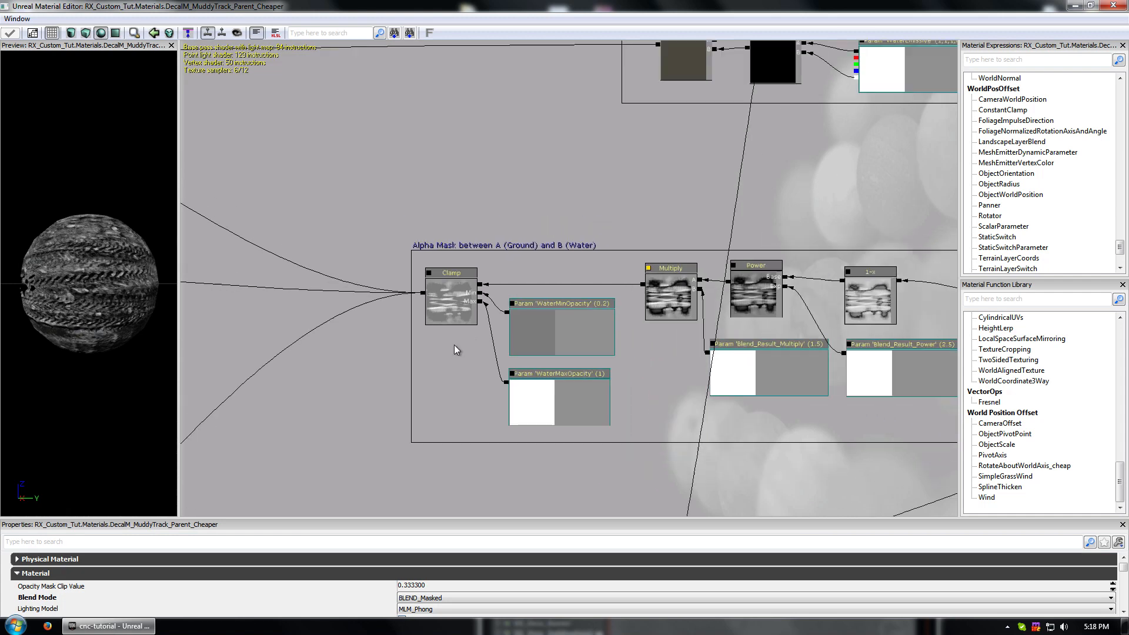
pyautogui.moveTo(393, 362); pyautogui.dragTo(437, 370)
pyautogui.scroll(2, 492, 348)
pyautogui.click(751, 380)
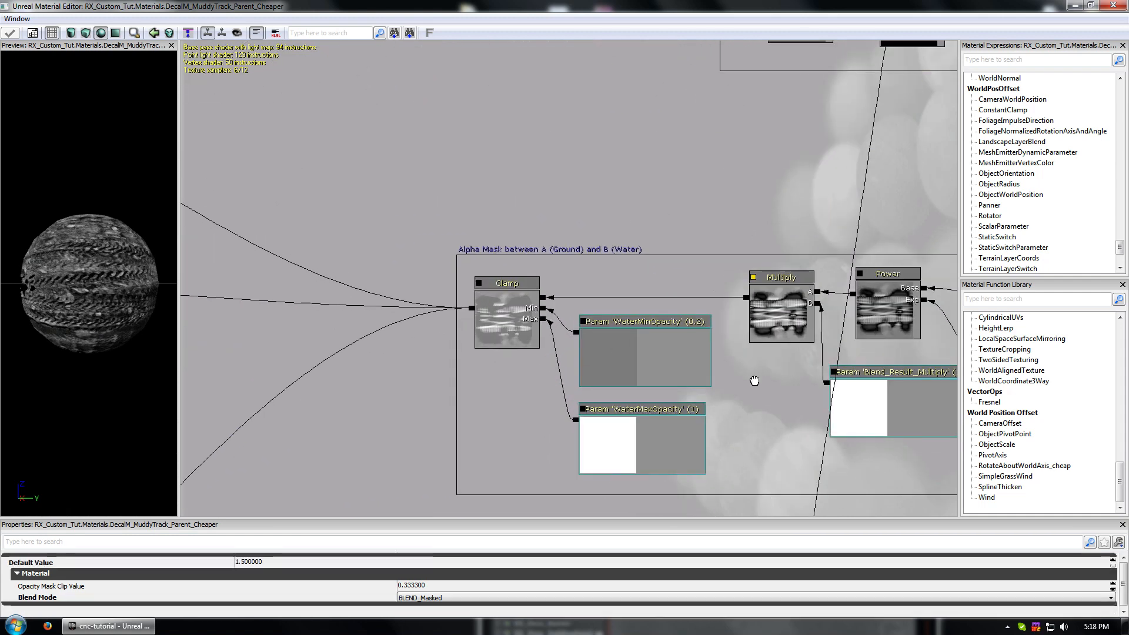
pyautogui.scroll(3, 560, 383)
pyautogui.moveTo(560, 383); pyautogui.dragTo(993, 388)
pyautogui.moveTo(490, 378); pyautogui.dragTo(956, 386)
pyautogui.moveTo(386, 339); pyautogui.dragTo(474, 478)
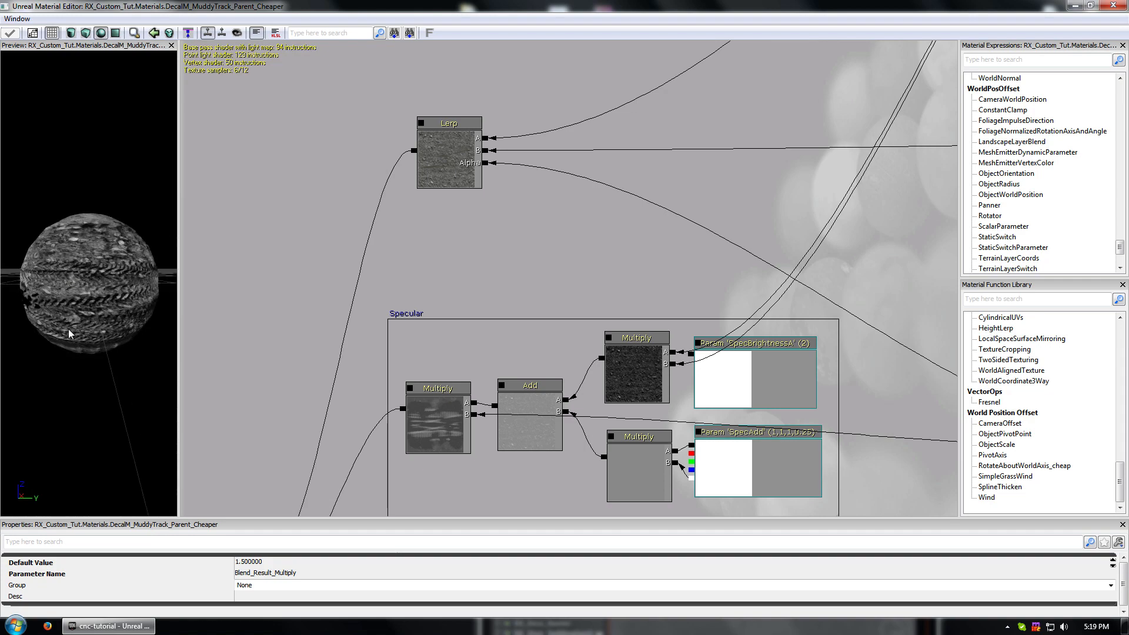
pyautogui.click(1121, 5)
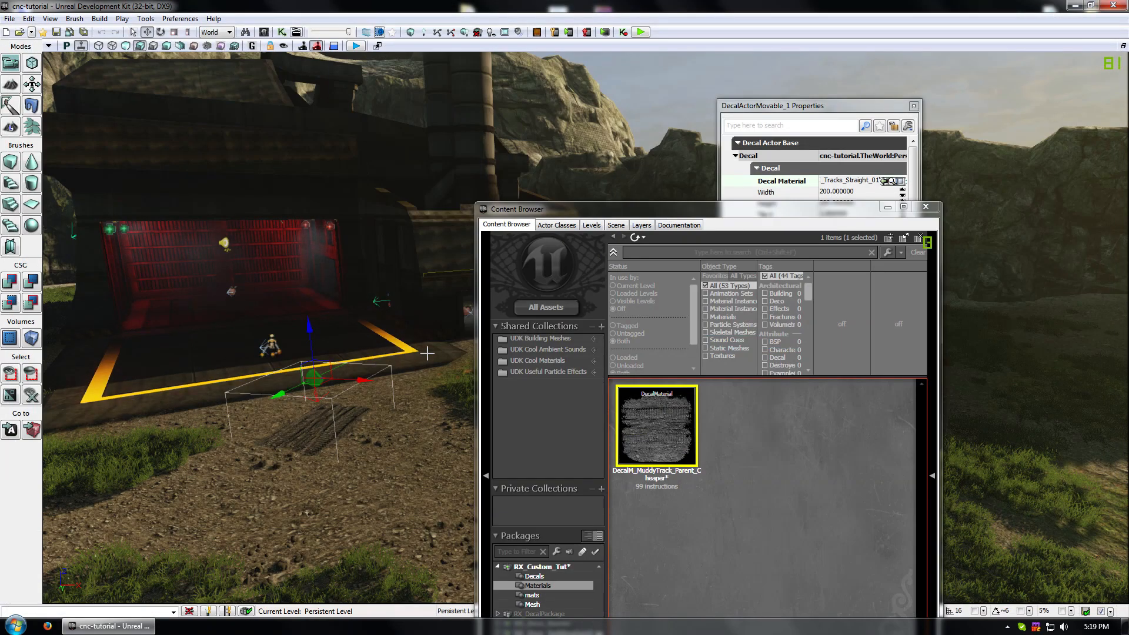
pyautogui.click(926, 206)
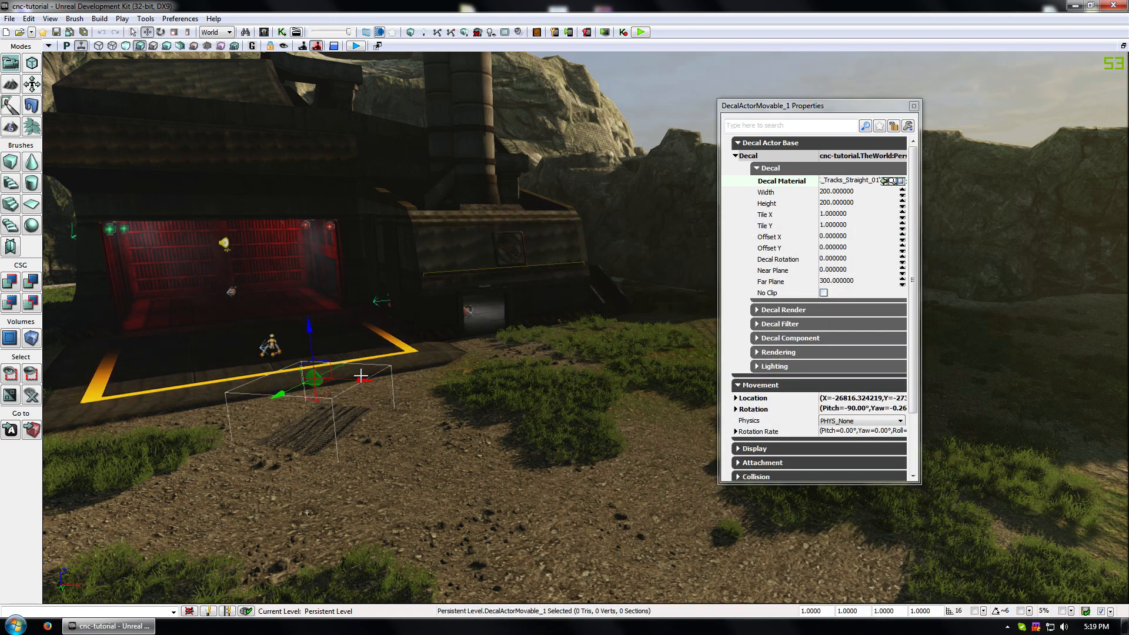
# - Place an Rx_VehicleFactory_MammothTank from the Vehicles actor classes and position it in front of the building's red bay
pyautogui.hotkey('ctrl', 'shift', 'f')
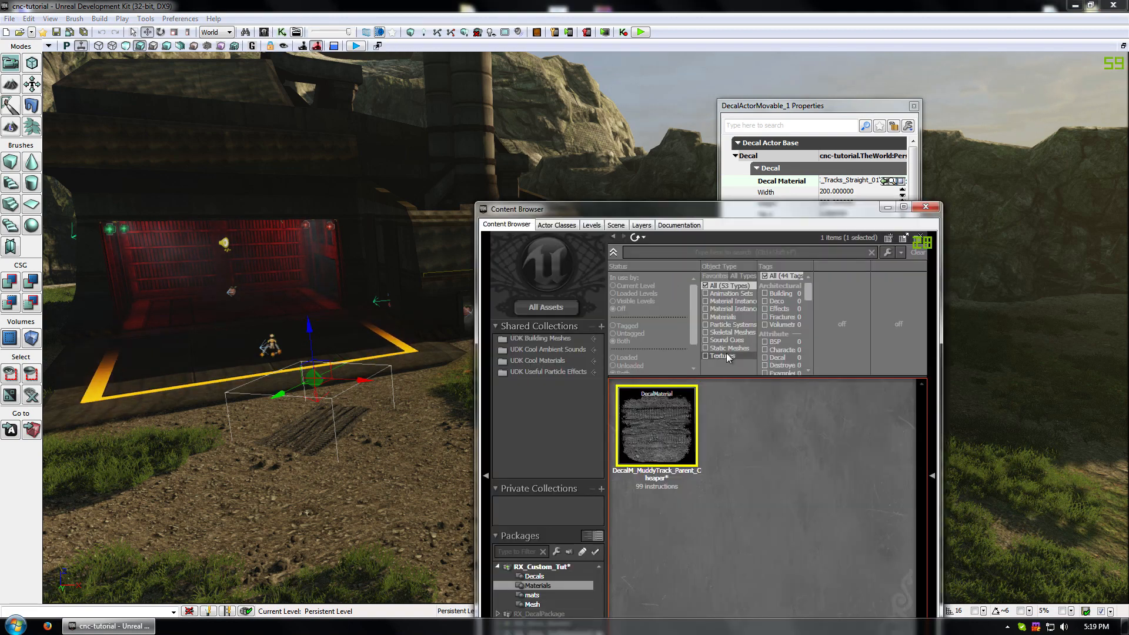
pyautogui.click(561, 225)
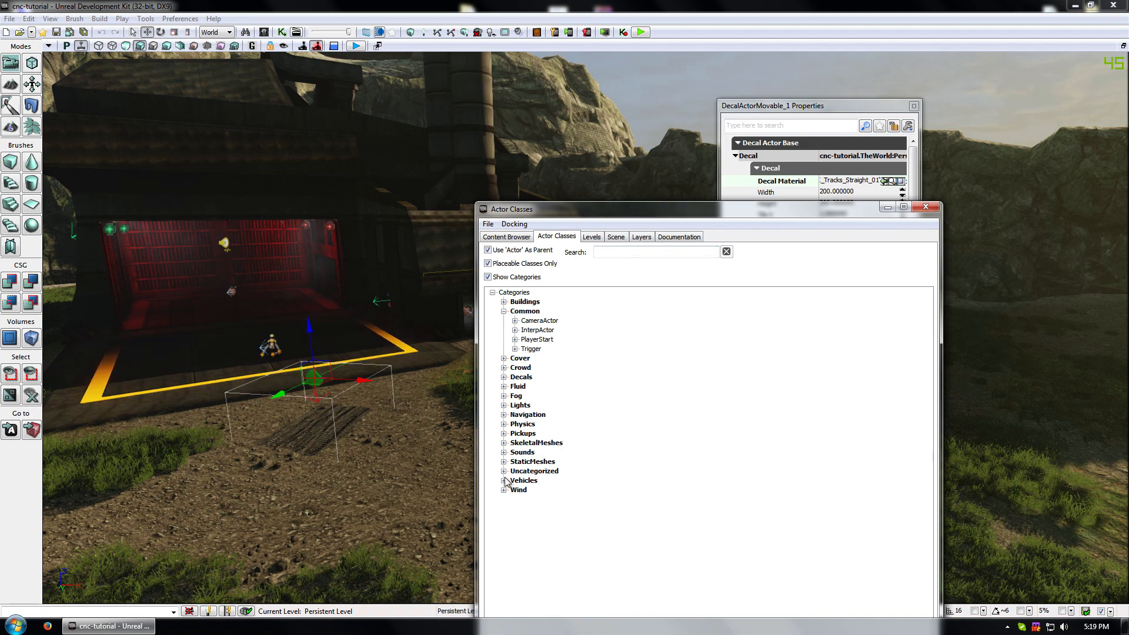
pyautogui.click(504, 483)
pyautogui.scroll(-3, 553, 468)
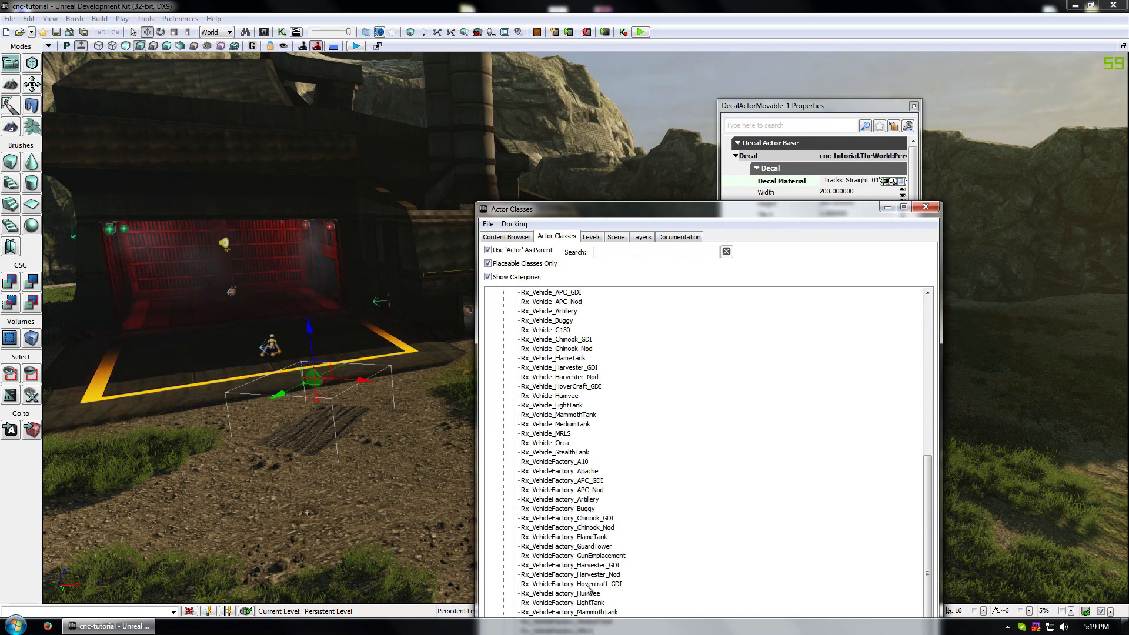
pyautogui.moveTo(360, 400); pyautogui.dragTo(360, 400)
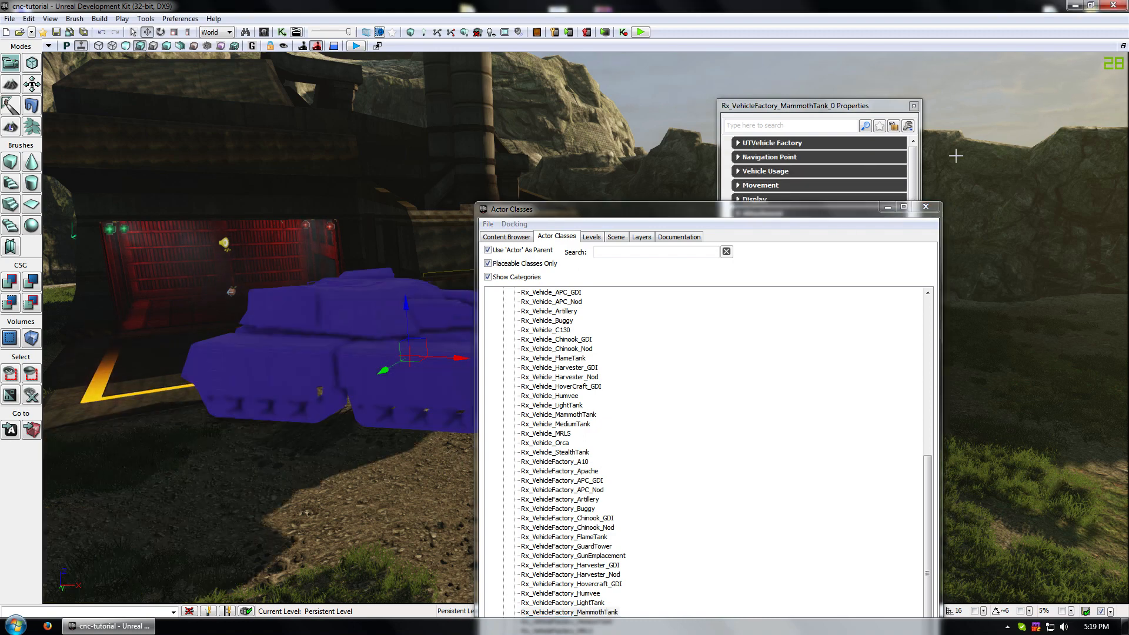
pyautogui.click(886, 207)
pyautogui.moveTo(434, 374); pyautogui.dragTo(276, 353)
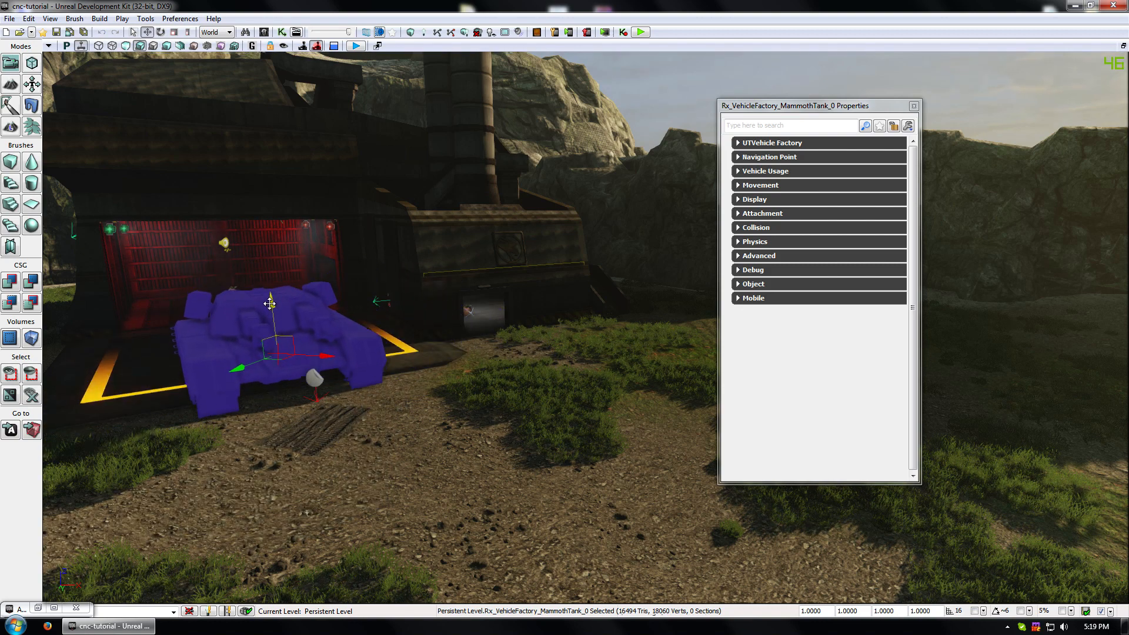
# - Rotate the track decal to 0° yaw and scale it up to slightly wider than the mammoth tank
pyautogui.click(313, 402)
pyautogui.click(316, 377)
pyautogui.press('space')
pyautogui.moveTo(321, 400); pyautogui.dragTo(350, 389)
pyautogui.press('space')
pyautogui.press('space')
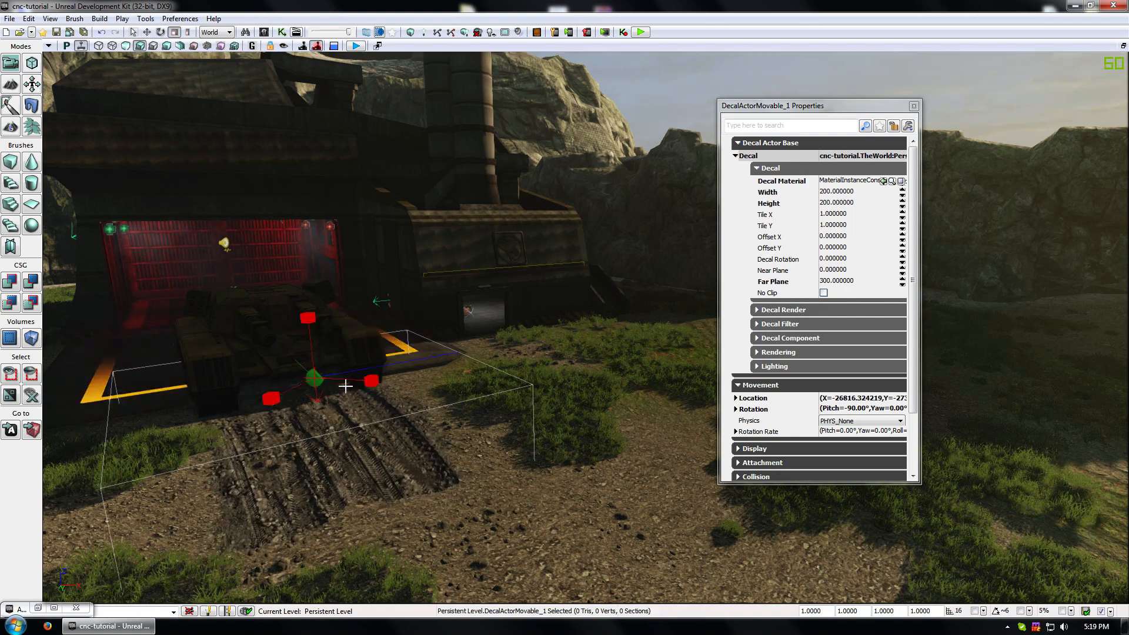
# - Move the track decal so it runs out directly in front of the mammoth tank, centred between its treads
pyautogui.press('space')
pyautogui.moveTo(264, 416); pyautogui.dragTo(328, 423, button='right')
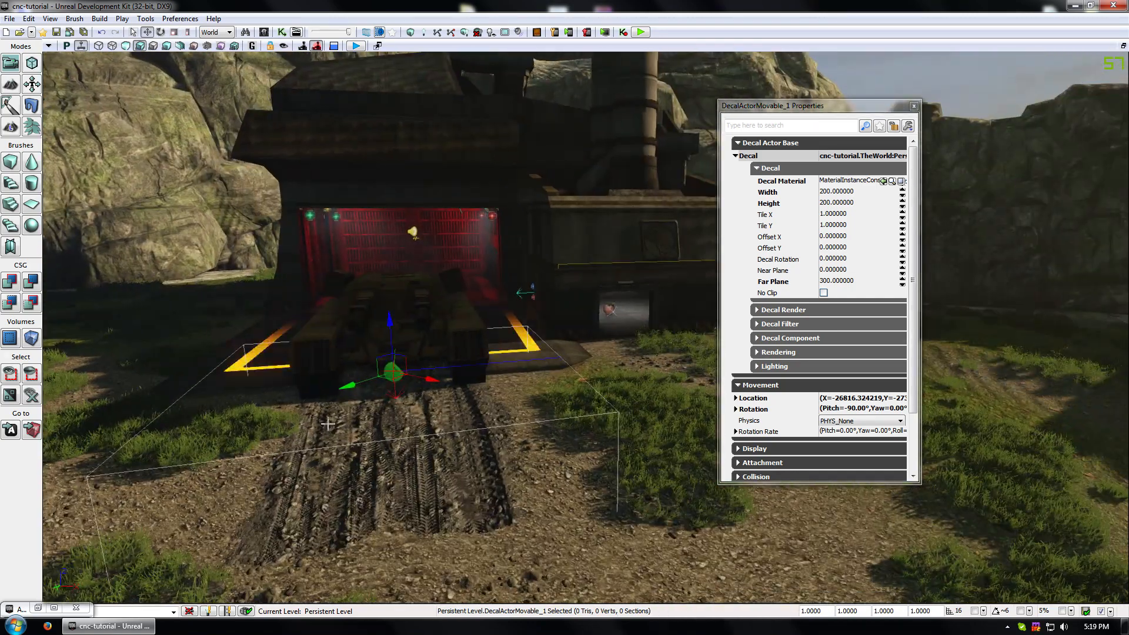
pyautogui.moveTo(433, 384); pyautogui.dragTo(389, 406)
pyautogui.moveTo(620, 512)
pyautogui.mouseDown(button='right')
pyautogui.moveTo(588, 497)
pyautogui.moveTo(618, 511)
pyautogui.mouseUp(button='right')
pyautogui.moveTo(584, 362); pyautogui.dragTo(626, 517)
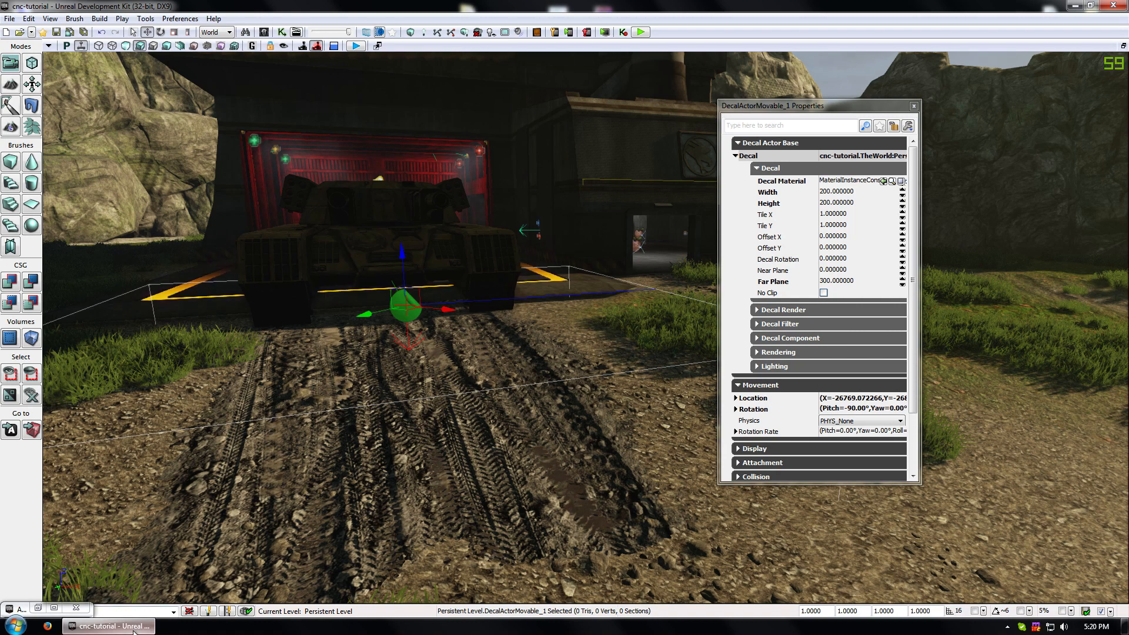
# - Locate the track decal's material in the Content Browser, then inspect MI_MuddyTrack_SubParent and its parent material DecalM_MuddyTrack_Parent_Cheaper
pyautogui.click(884, 181)
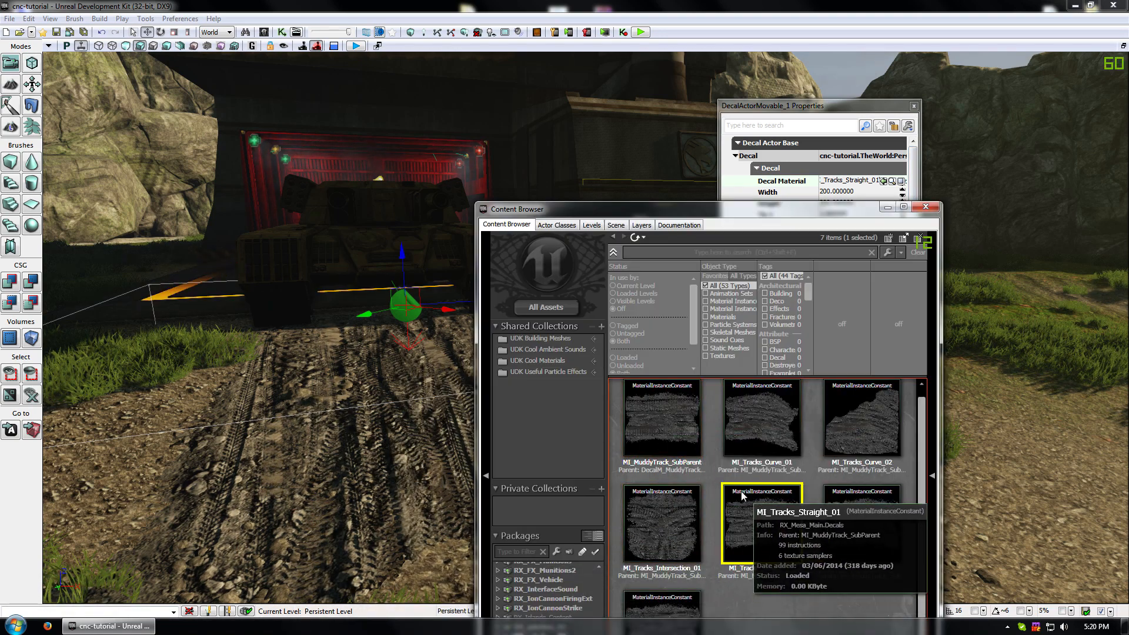
pyautogui.click(678, 398)
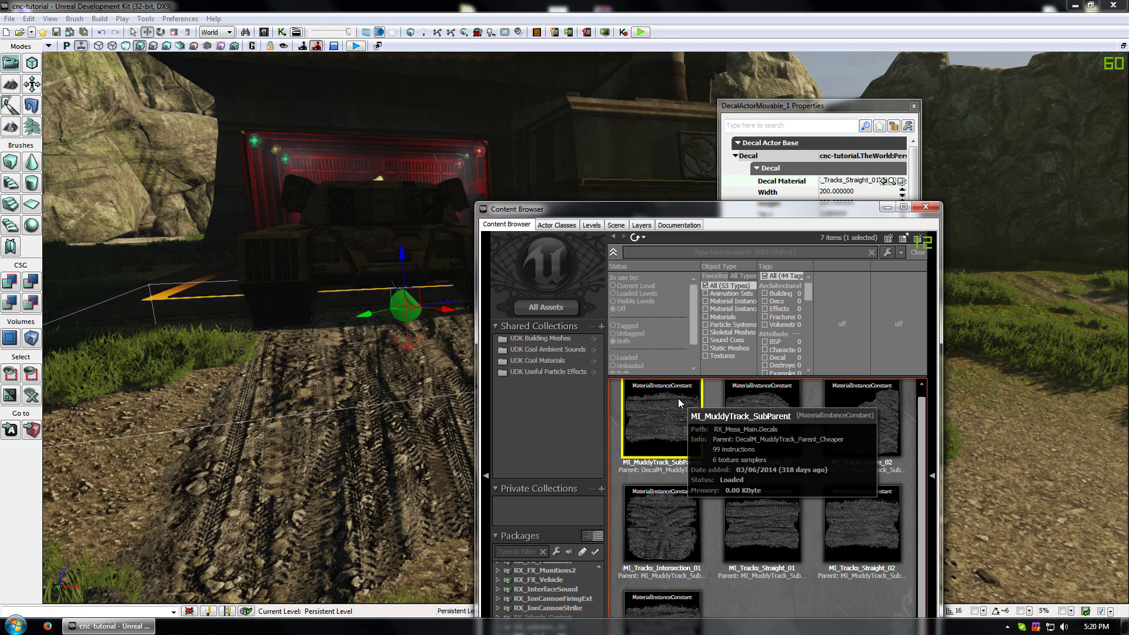
pyautogui.doubleClick(679, 398)
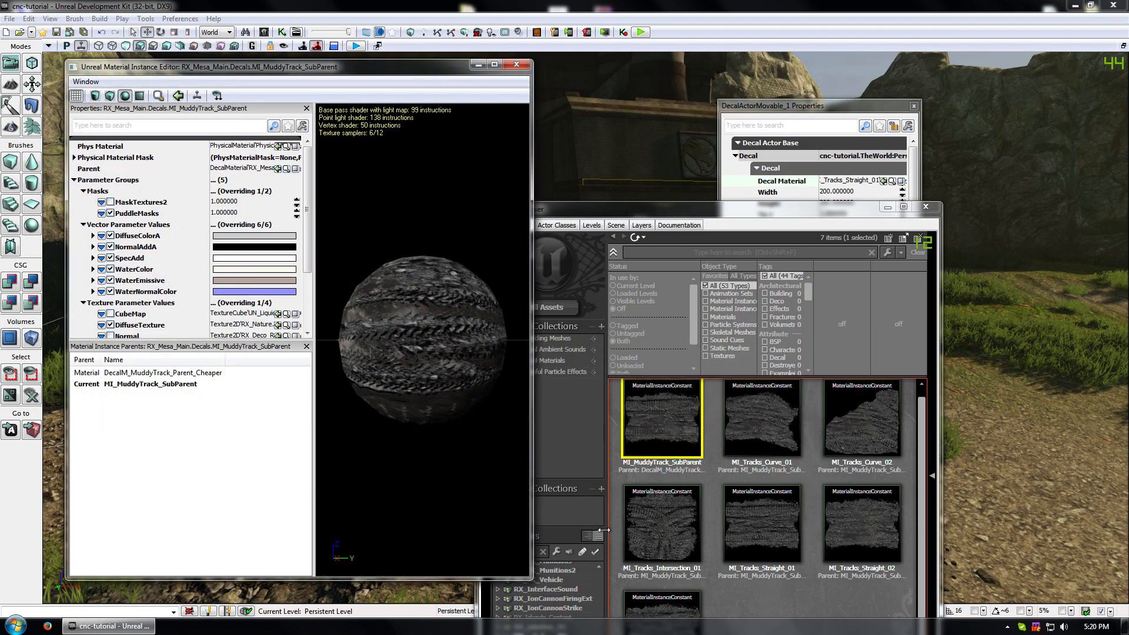
pyautogui.moveTo(676, 204); pyautogui.dragTo(676, 144)
pyautogui.doubleClick(676, 145)
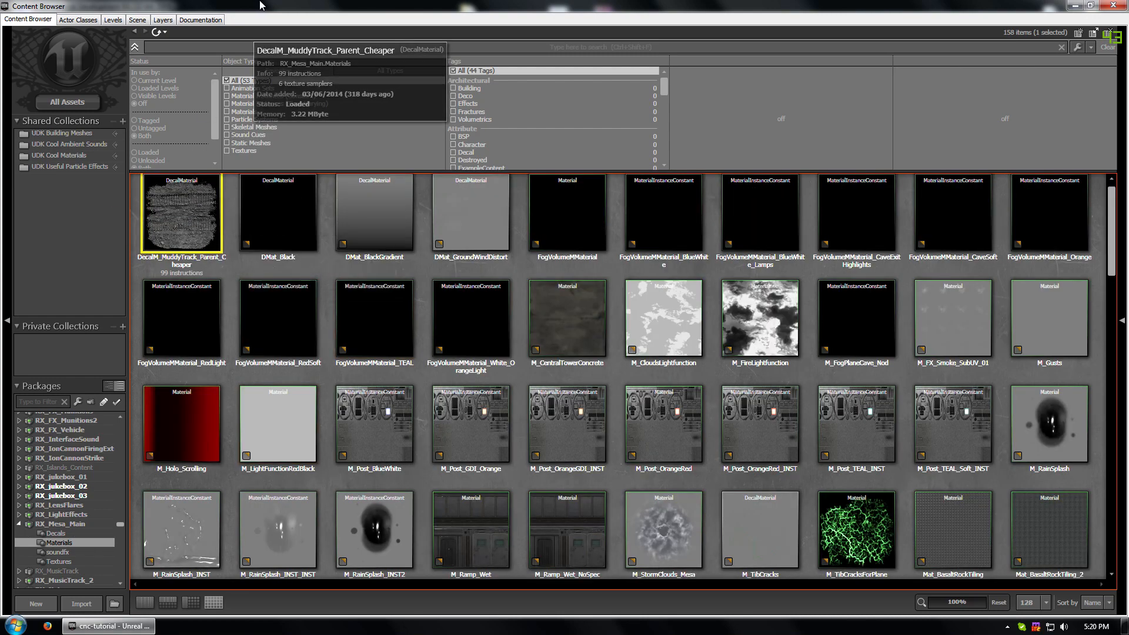
pyautogui.moveTo(608, 6); pyautogui.dragTo(560, 72)
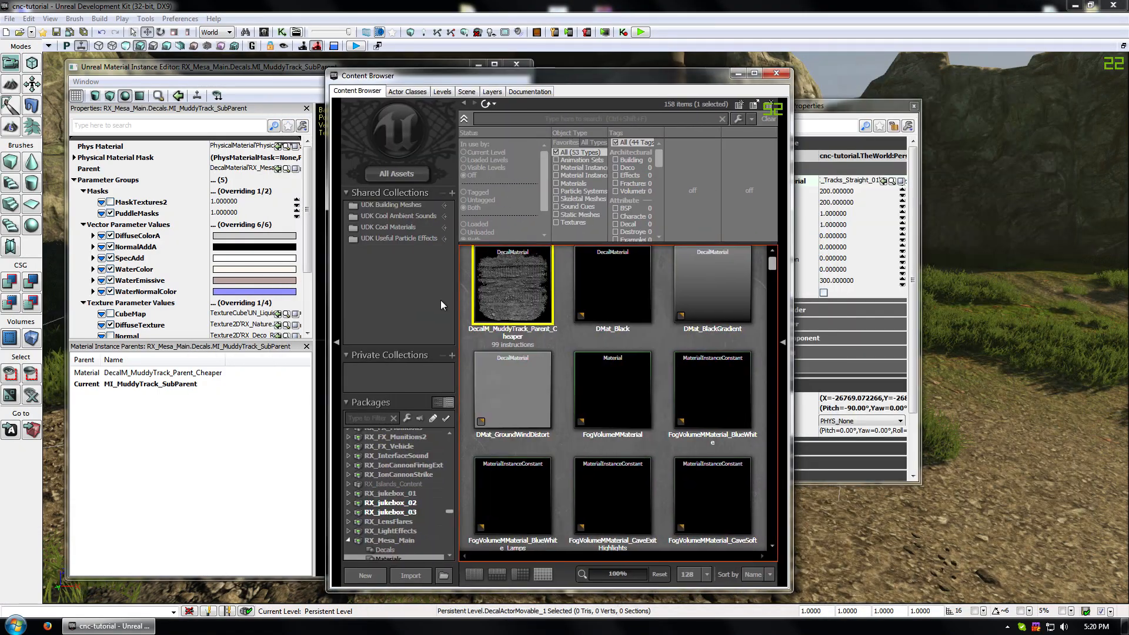
# - Open the curve, intersection and straight MI_Tracks material instances from RX_Mesa_Main's Decals group in instance editors
pyautogui.click(385, 550)
pyautogui.doubleClick(513, 286)
pyautogui.click(517, 64)
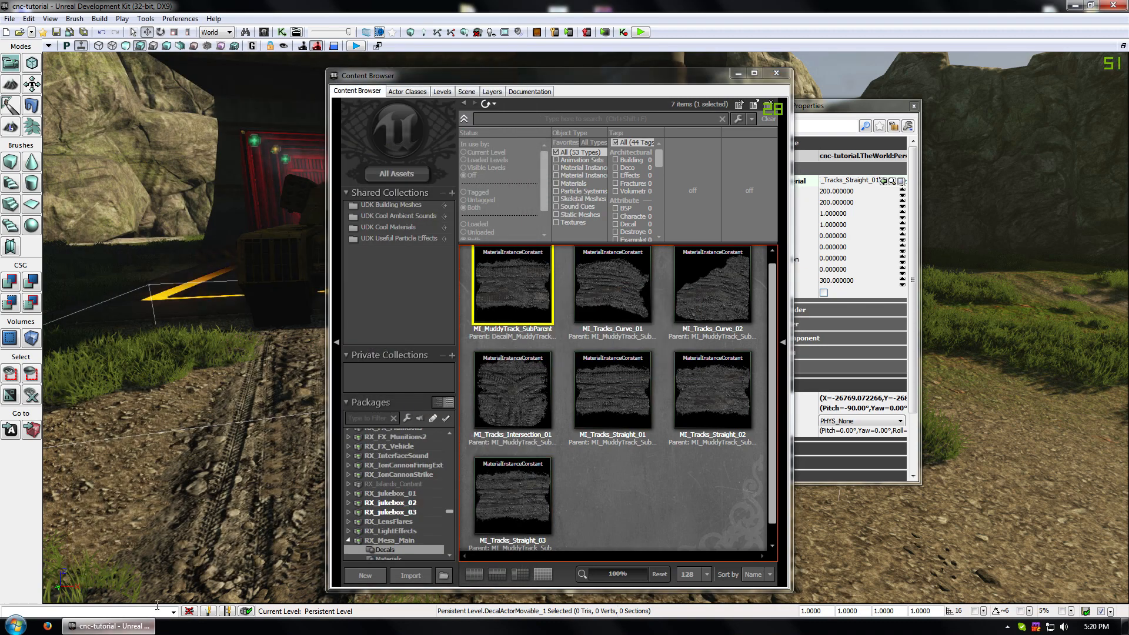
pyautogui.doubleClick(613, 282)
pyautogui.click(630, 277)
pyautogui.doubleClick(722, 284)
pyautogui.click(545, 386)
pyautogui.doubleClick(544, 387)
pyautogui.click(548, 492)
pyautogui.doubleClick(548, 492)
pyautogui.click(620, 378)
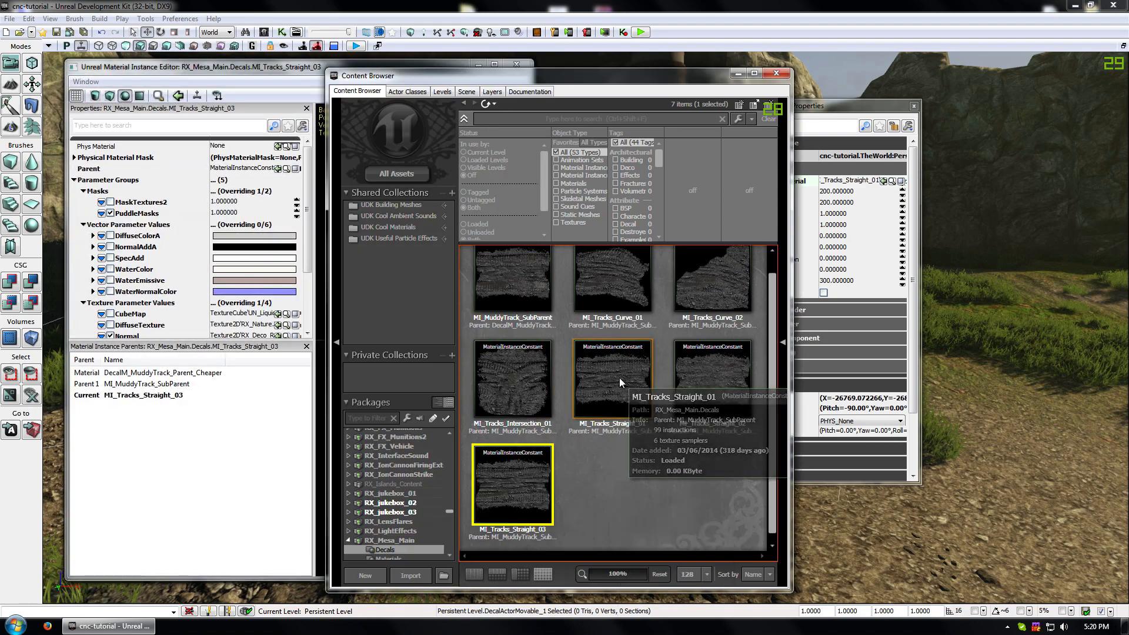
pyautogui.doubleClick(713, 379)
# - Set DecalM_MuddyTrack_Parent_Cheaper as the parent of all straight, intersection and curve track instances and of MI_MuddyTrack_SubParent, closing their editors
pyautogui.moveTo(377, 76); pyautogui.dragTo(475, 76)
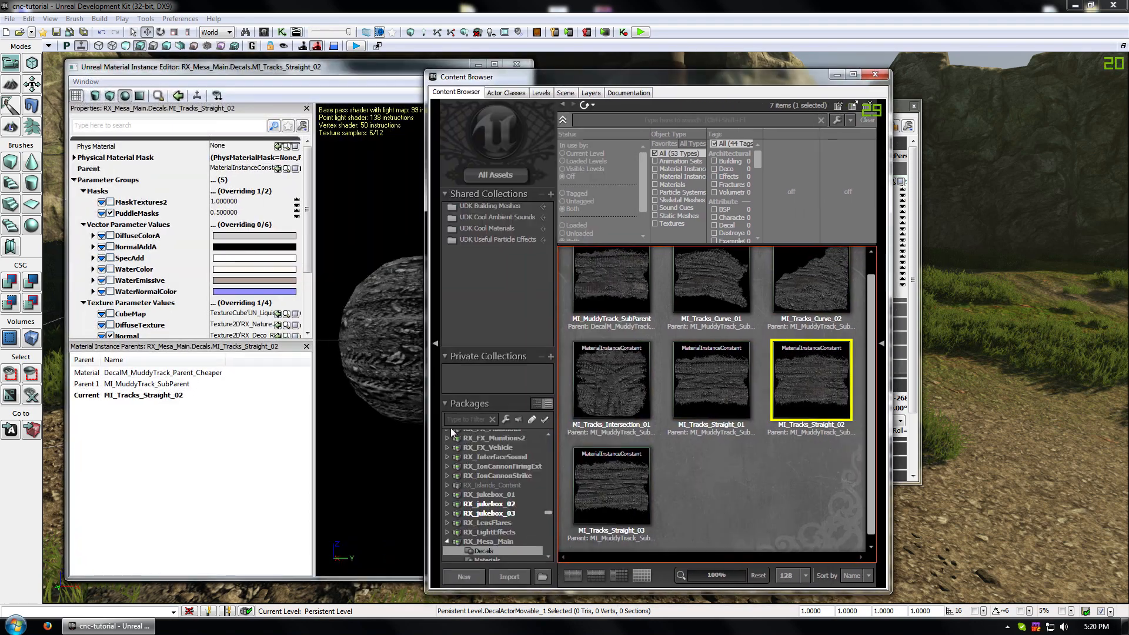
pyautogui.click(488, 559)
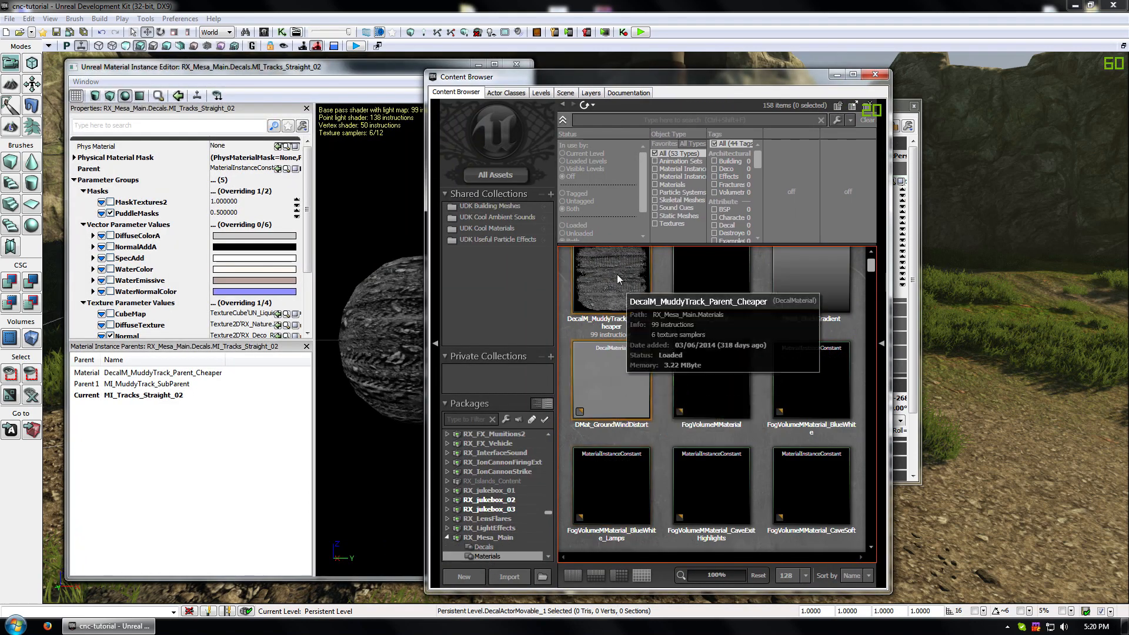
pyautogui.moveTo(655, 80); pyautogui.dragTo(932, 91)
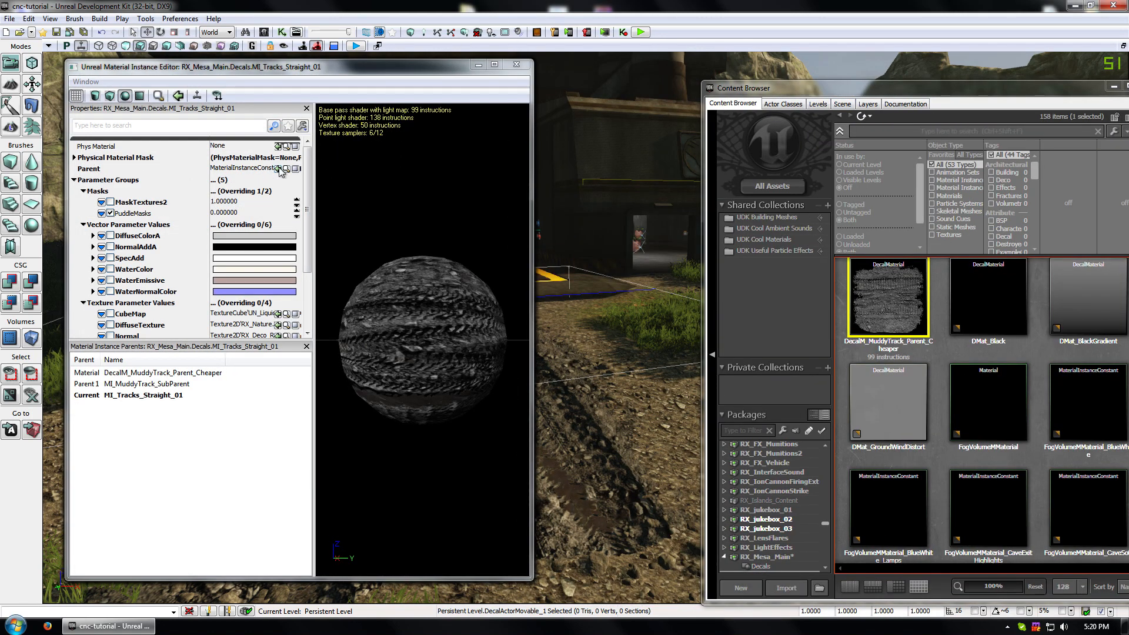
pyautogui.click(278, 169)
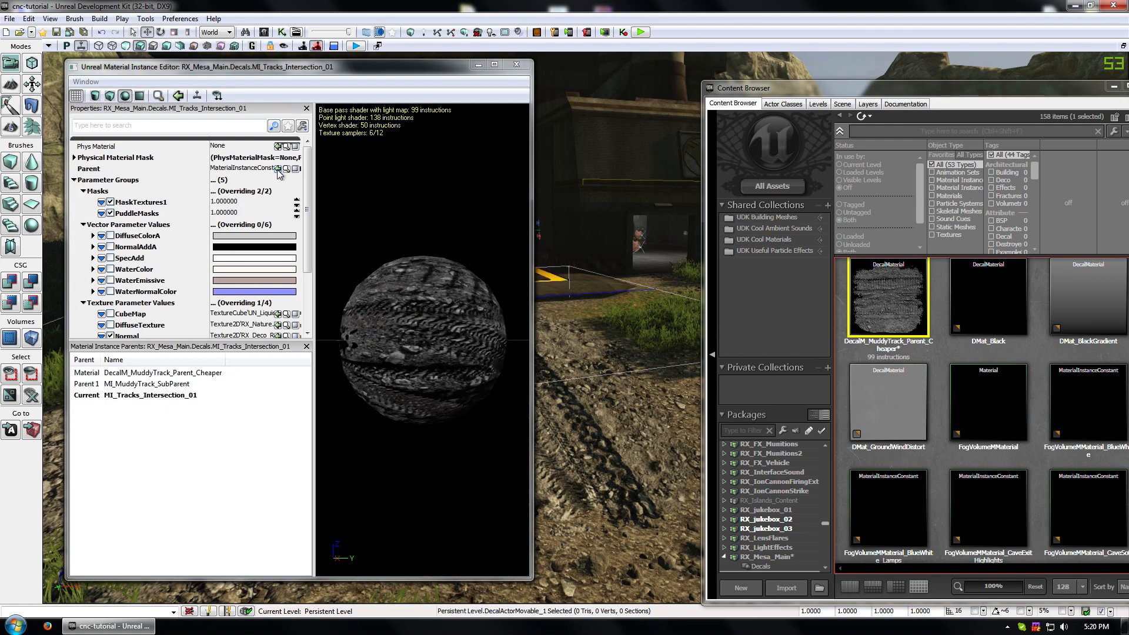
pyautogui.click(278, 170)
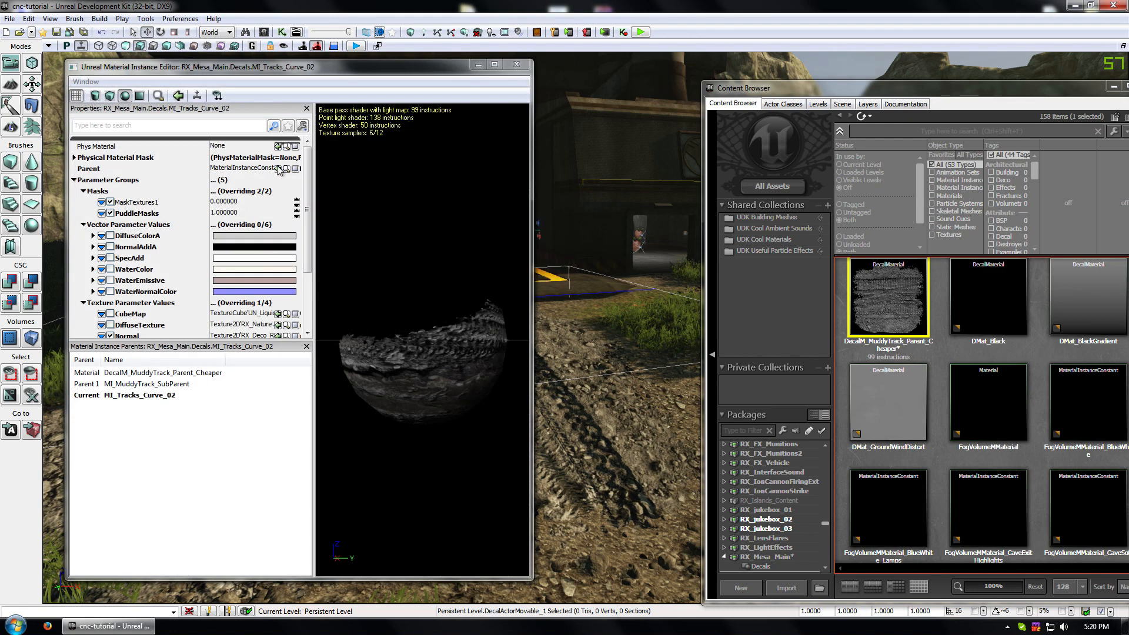
pyautogui.click(278, 168)
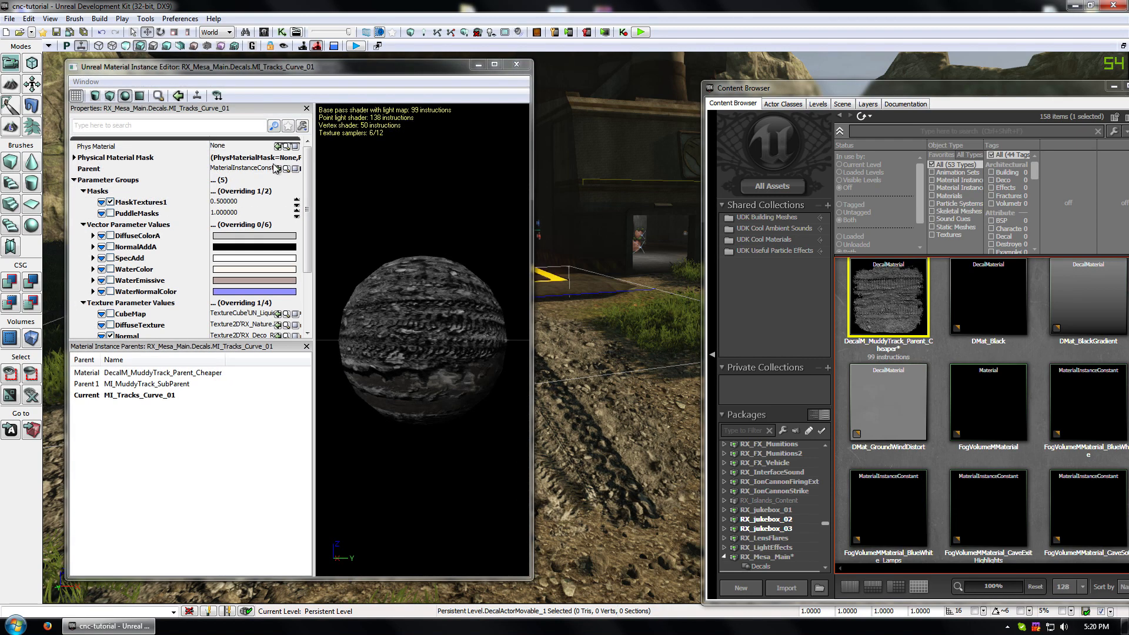
pyautogui.click(278, 169)
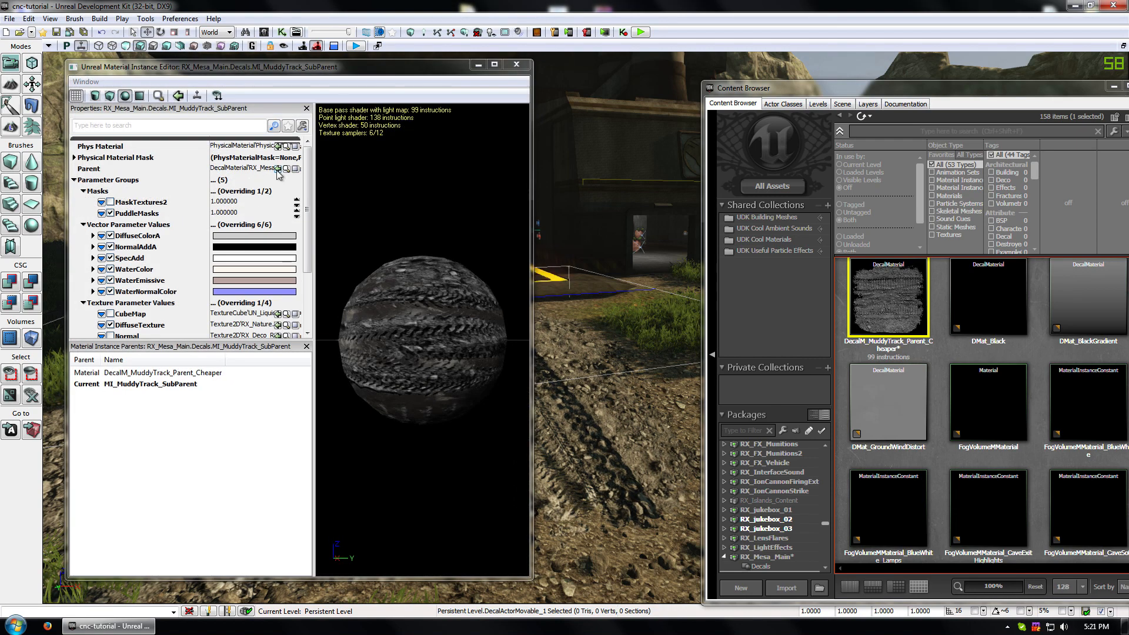
pyautogui.click(279, 169)
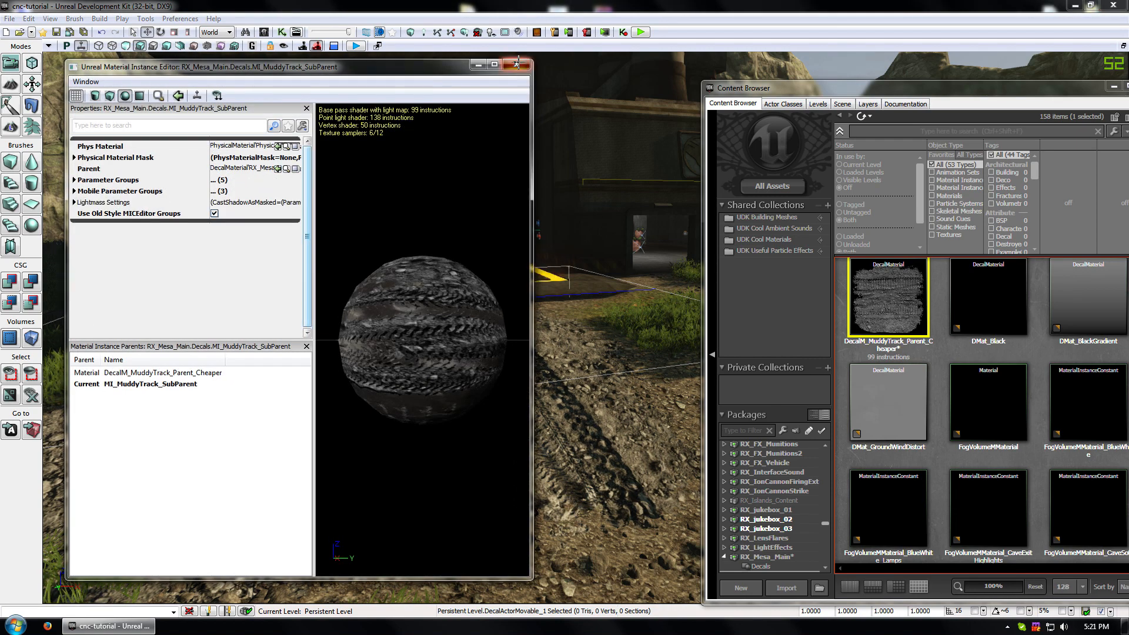
pyautogui.click(517, 64)
# - Open DecalM_MuddyTrack_Parent_Cheaper for editing and examine its mask nodes and the Water Variation for the Alpha group
pyautogui.click(529, 399)
pyautogui.moveTo(529, 400); pyautogui.dragTo(521, 435, button='right')
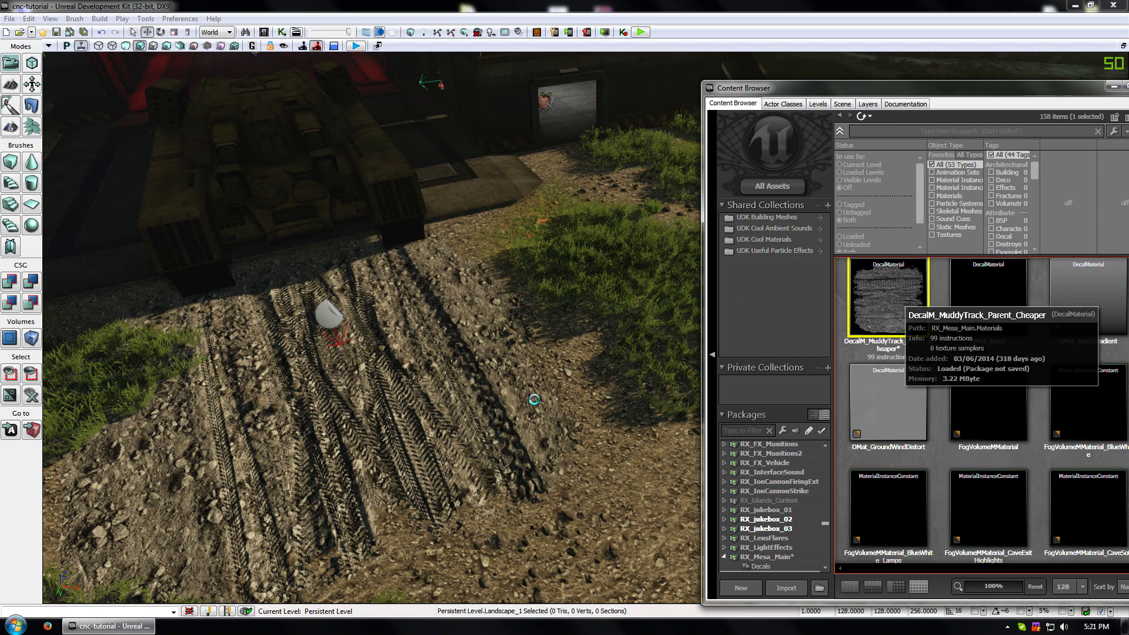
pyautogui.doubleClick(904, 305)
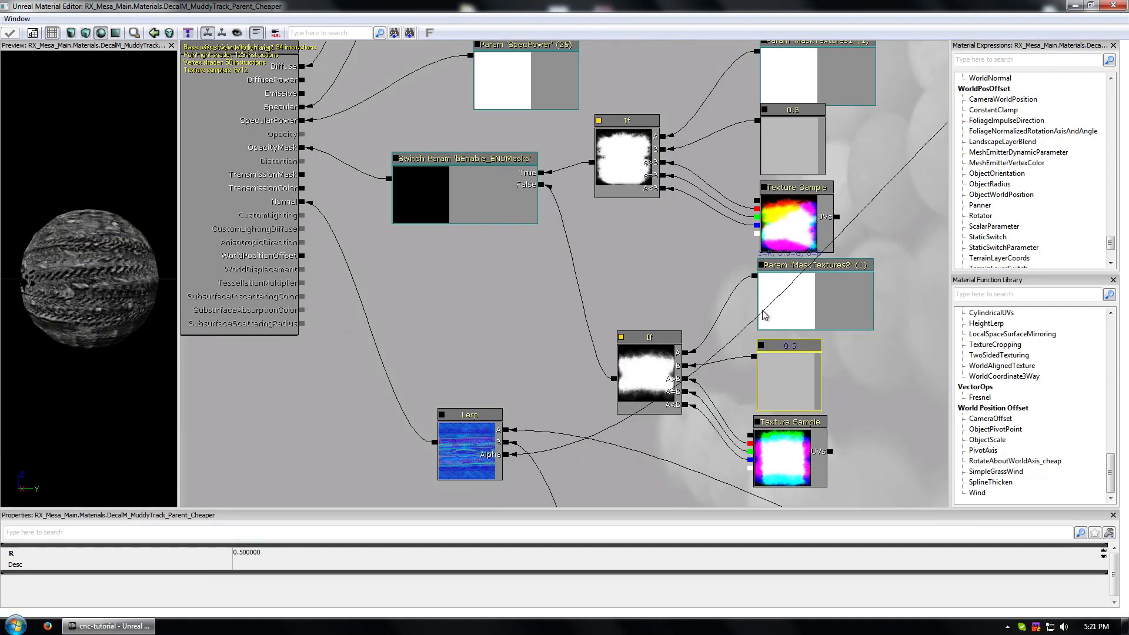
pyautogui.moveTo(474, 280); pyautogui.dragTo(462, 493)
pyautogui.moveTo(407, 238); pyautogui.dragTo(437, 289)
pyautogui.scroll(-5, 507, 234)
pyautogui.scroll(4, 471, 315)
pyautogui.moveTo(663, 281); pyautogui.dragTo(380, 79)
pyautogui.moveTo(608, 238); pyautogui.dragTo(377, 75)
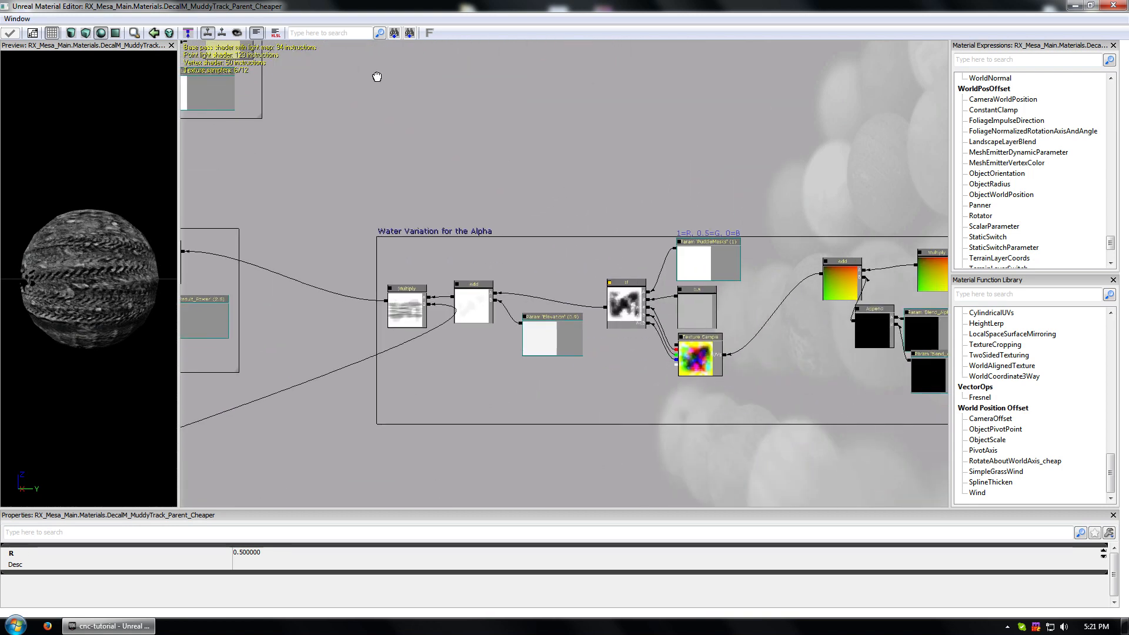
pyautogui.moveTo(613, 284); pyautogui.dragTo(383, 277)
# - Connect the Add node of the Specular group directly to the material's Specular input, bypassing the Multiply node
pyautogui.moveTo(200, 70); pyautogui.dragTo(844, 125)
pyautogui.moveTo(412, 218); pyautogui.dragTo(704, 240)
pyautogui.moveTo(432, 258); pyautogui.dragTo(789, 266)
pyautogui.moveTo(516, 311); pyautogui.dragTo(378, 434)
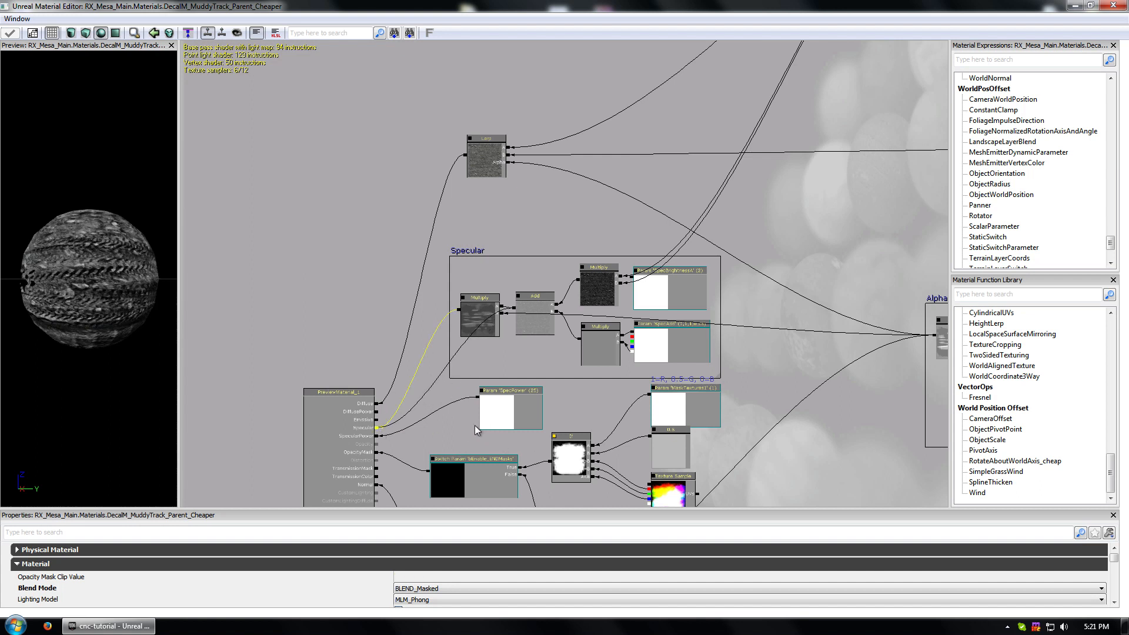
# - Connect the Desaturation node of the Diffuse Ground Texture group directly to the material's Diffuse input, bypassing the Lerp
pyautogui.moveTo(386, 409); pyautogui.dragTo(404, 230)
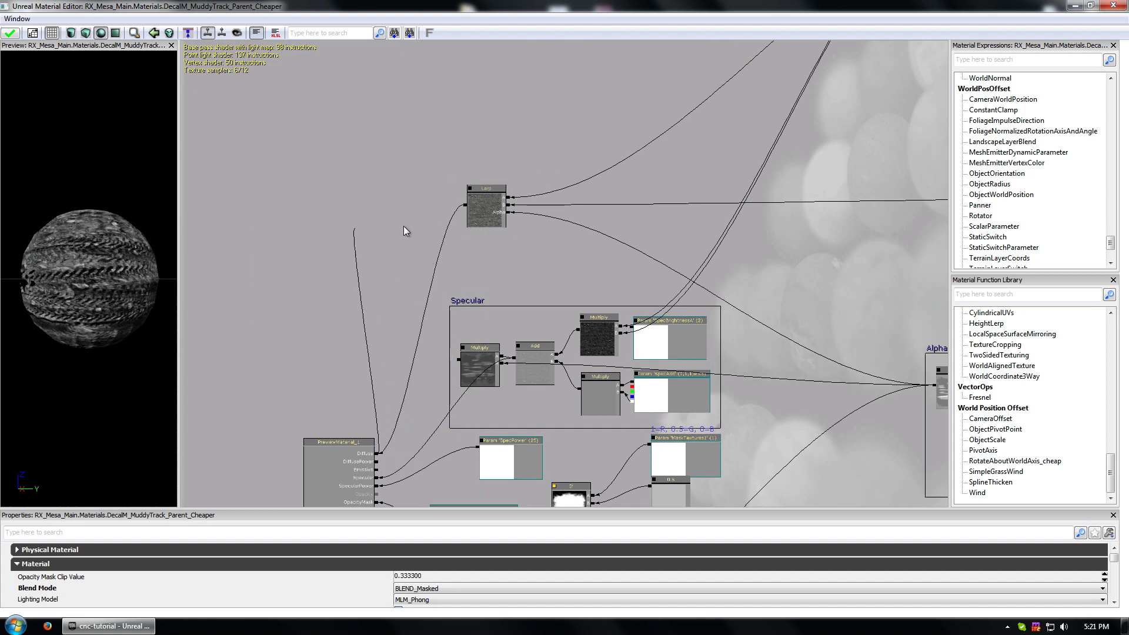
pyautogui.moveTo(511, 206); pyautogui.dragTo(380, 457)
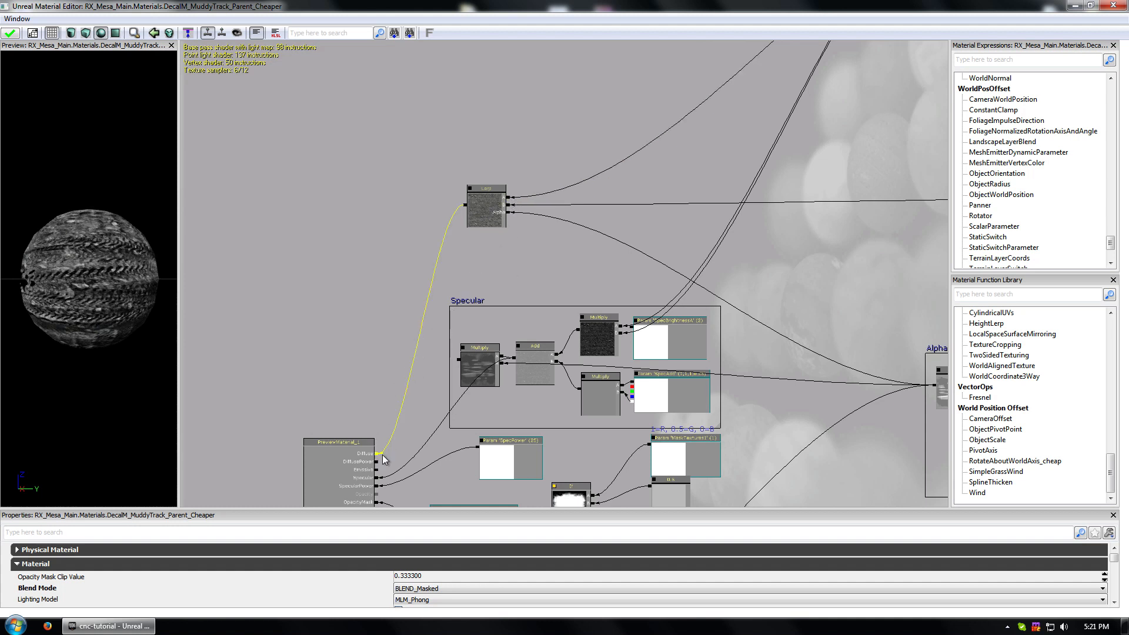
pyautogui.moveTo(509, 202); pyautogui.dragTo(377, 459)
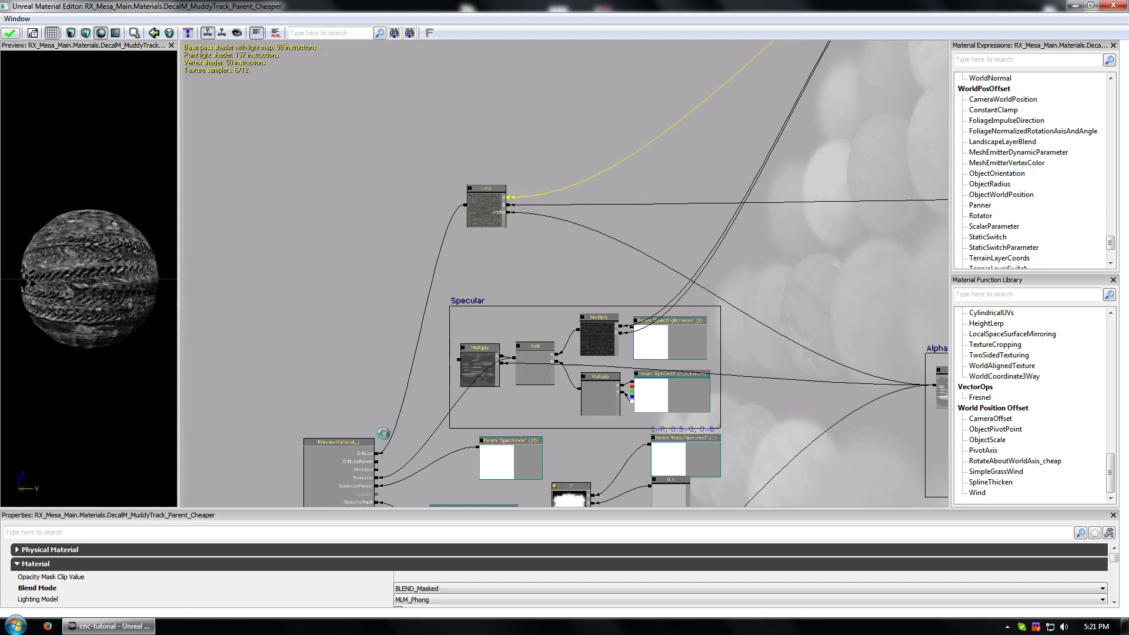
pyautogui.moveTo(375, 354); pyautogui.dragTo(860, 158)
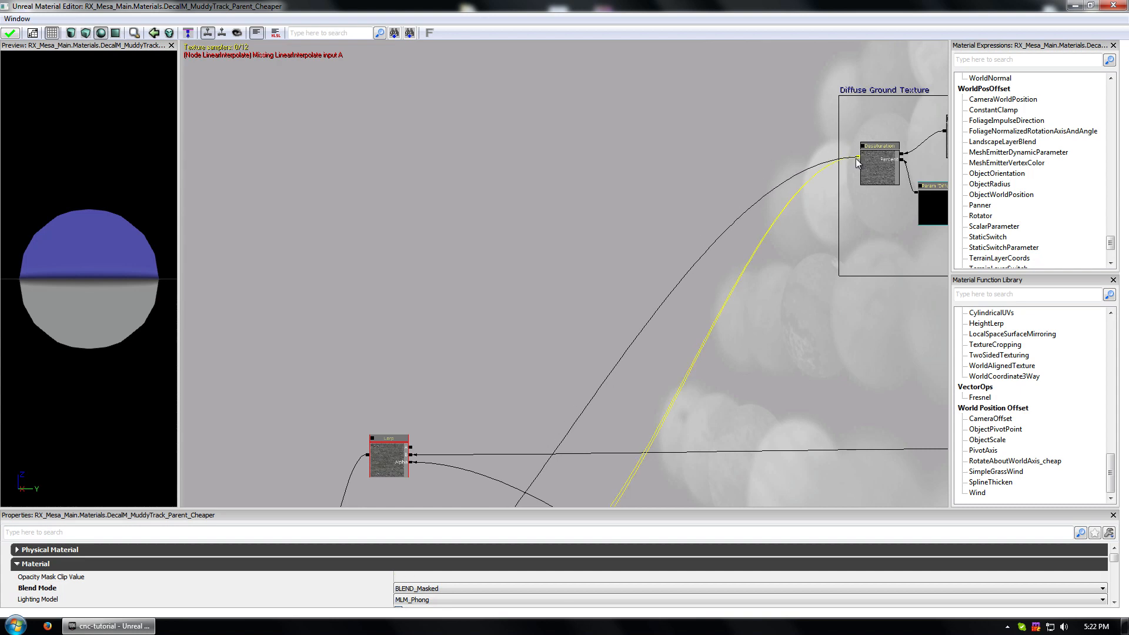
# - Connect the Add node of the Ground Normals group directly to the material's Normal input, bypassing the Lerp
pyautogui.moveTo(90, 309); pyautogui.dragTo(124, 309)
pyautogui.moveTo(405, 456); pyautogui.dragTo(418, 91)
pyautogui.moveTo(420, 474)
pyautogui.mouseDown()
pyautogui.moveTo(411, 287)
pyautogui.moveTo(225, 164)
pyautogui.moveTo(182, 171)
pyautogui.mouseUp()
pyautogui.moveTo(647, 147); pyautogui.dragTo(291, 157)
pyautogui.moveTo(353, 423); pyautogui.dragTo(813, 222)
pyautogui.moveTo(316, 44); pyautogui.dragTo(385, 205)
pyautogui.moveTo(730, 379); pyautogui.dragTo(272, 151)
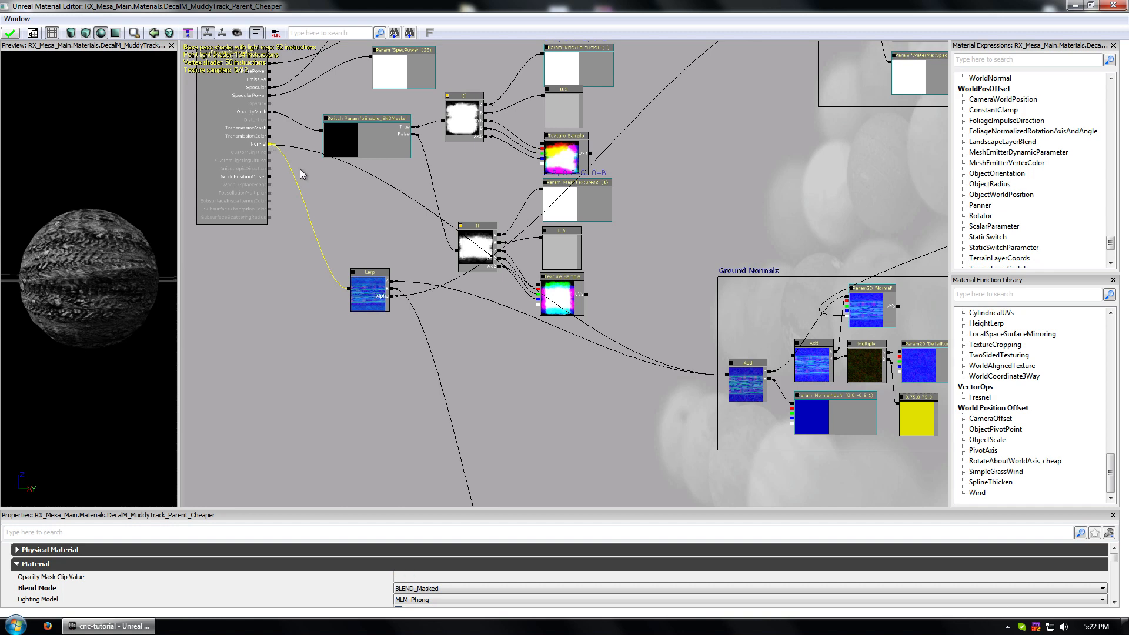
# - Apply the parent material changes and clear the material editor out of the way of the track decal in the level
pyautogui.click(11, 33)
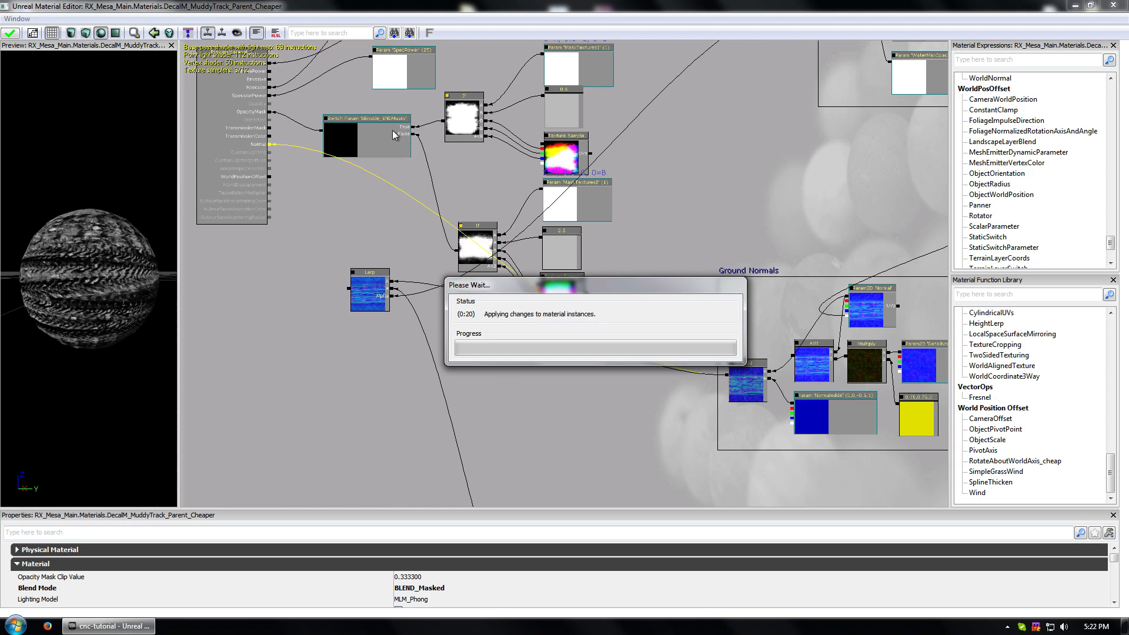
pyautogui.moveTo(353, 236); pyautogui.dragTo(310, 449)
pyautogui.doubleClick(263, 7)
pyautogui.moveTo(263, 5); pyautogui.dragTo(906, 290)
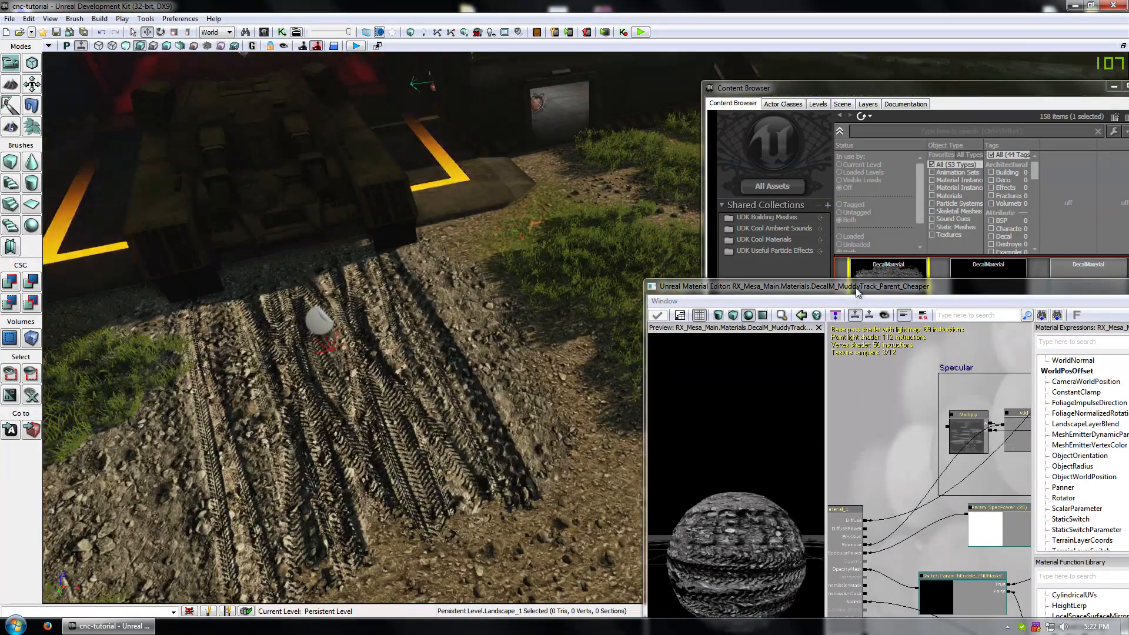
pyautogui.moveTo(651, 393); pyautogui.dragTo(267, 378)
pyautogui.click(807, 269)
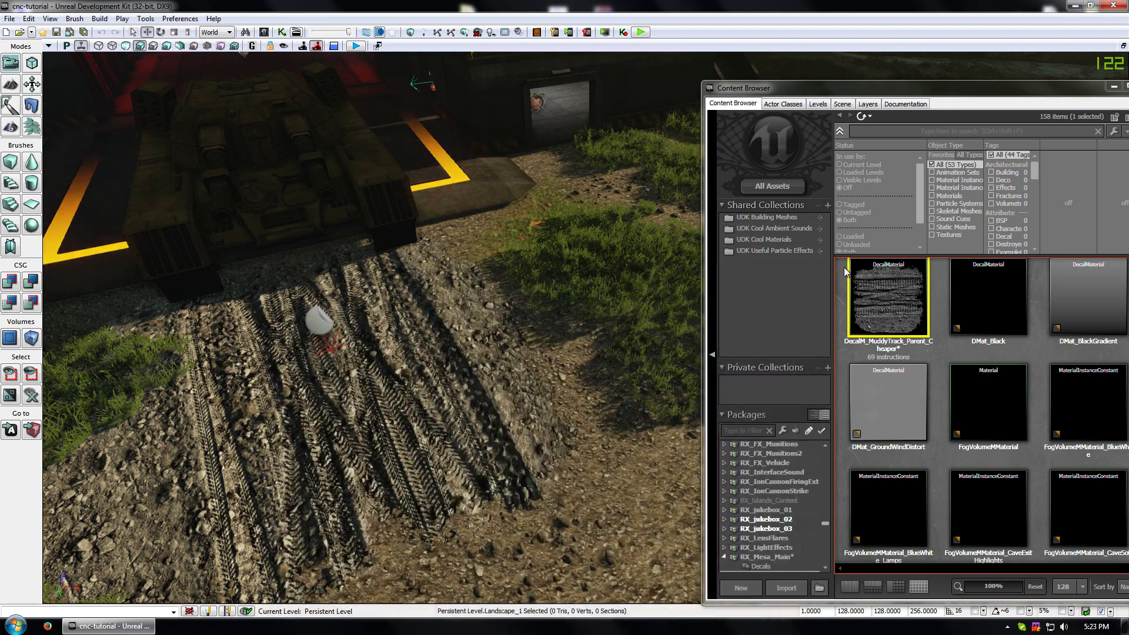
# - Open MI_MuddyTrack_SubParent beside the decal and examine its mask, vector, texture, static switch and scalar parameters
pyautogui.click(760, 566)
pyautogui.doubleClick(883, 295)
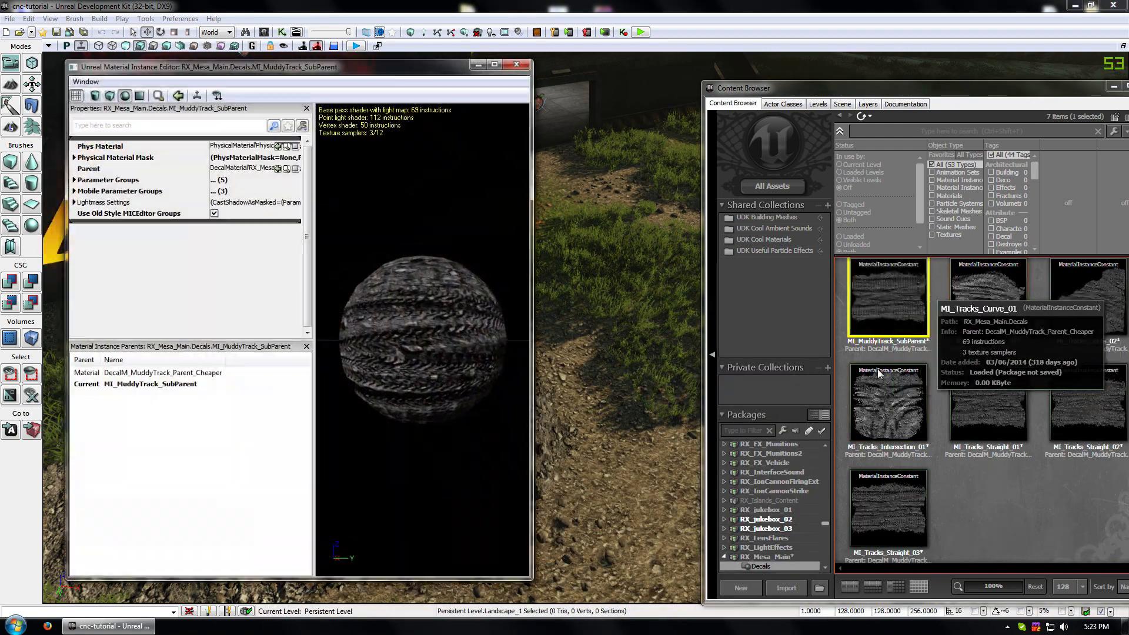
pyautogui.moveTo(261, 77); pyautogui.dragTo(800, 77)
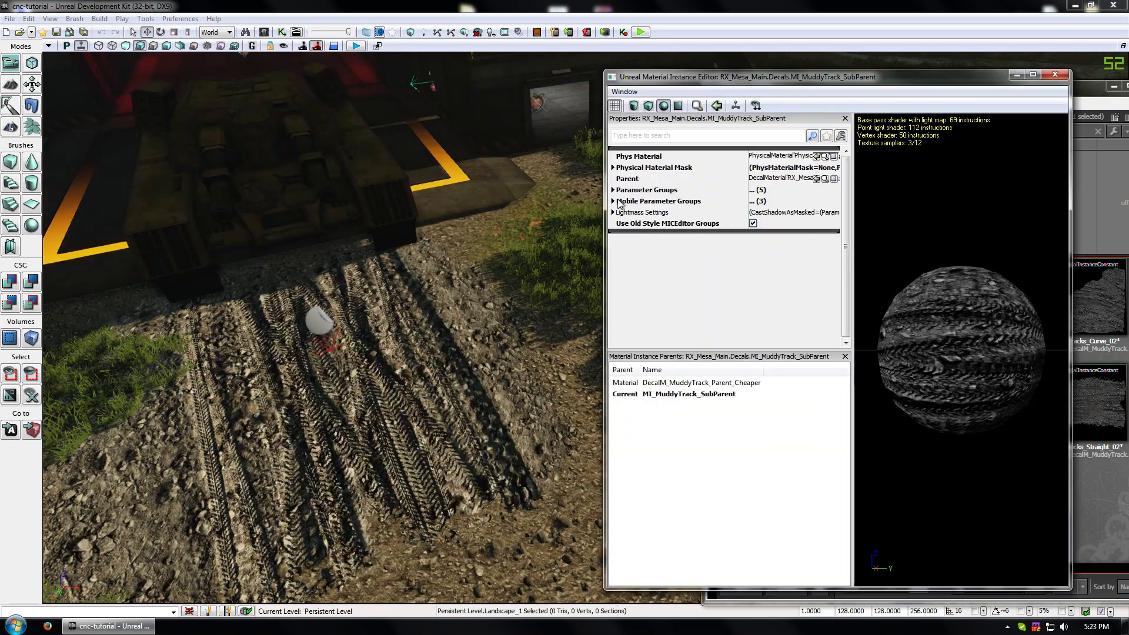
pyautogui.click(613, 190)
pyautogui.click(613, 257)
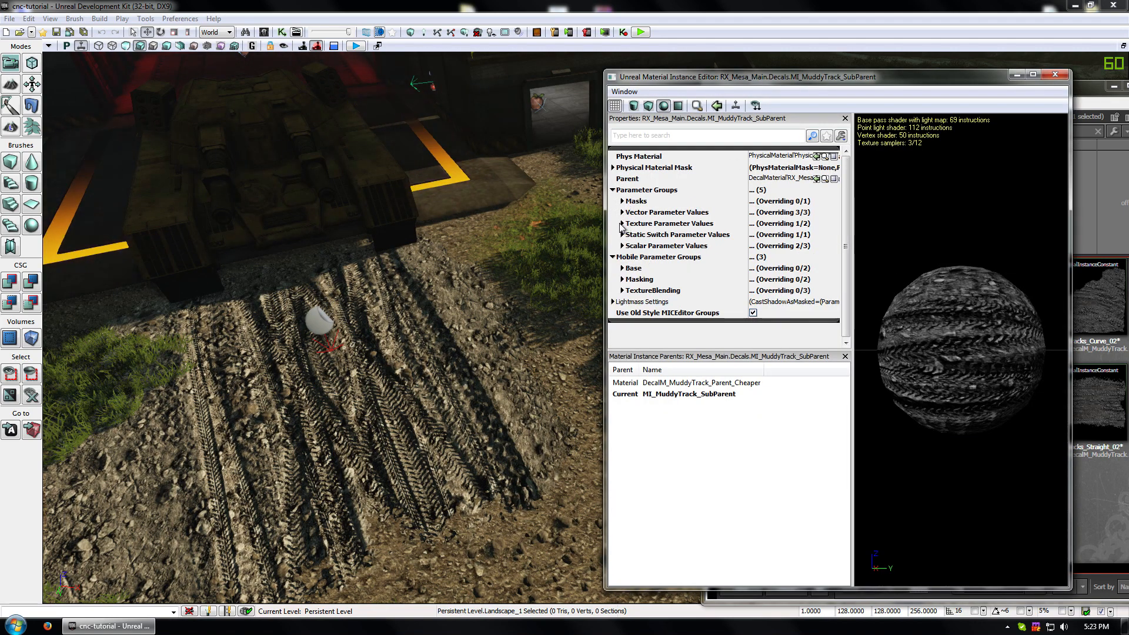
pyautogui.click(622, 224)
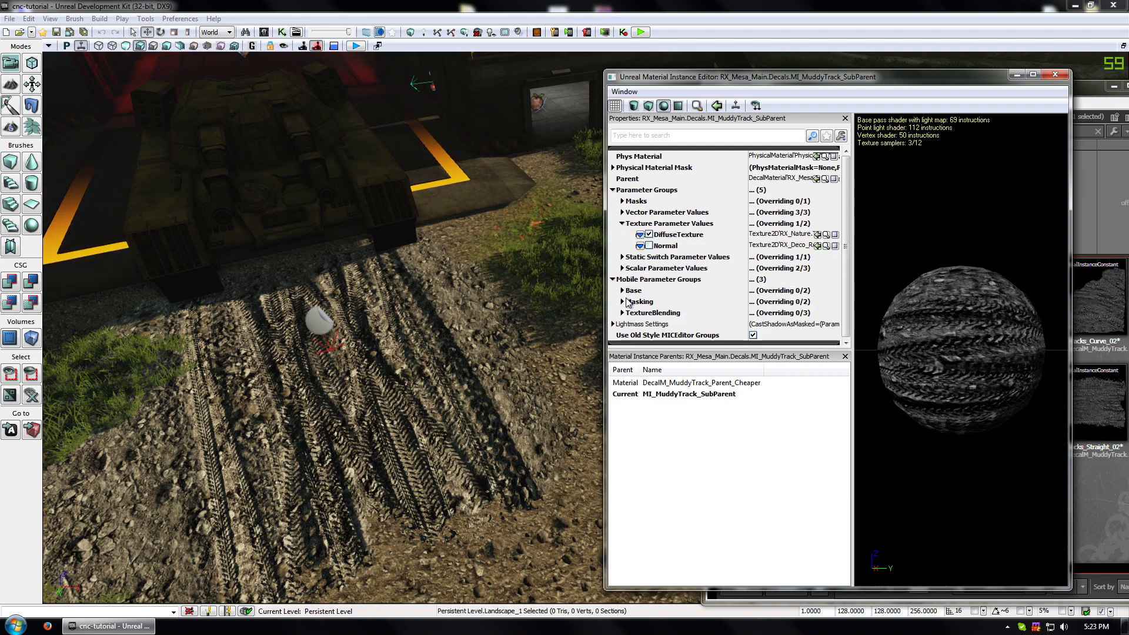
pyautogui.click(623, 268)
pyautogui.click(622, 257)
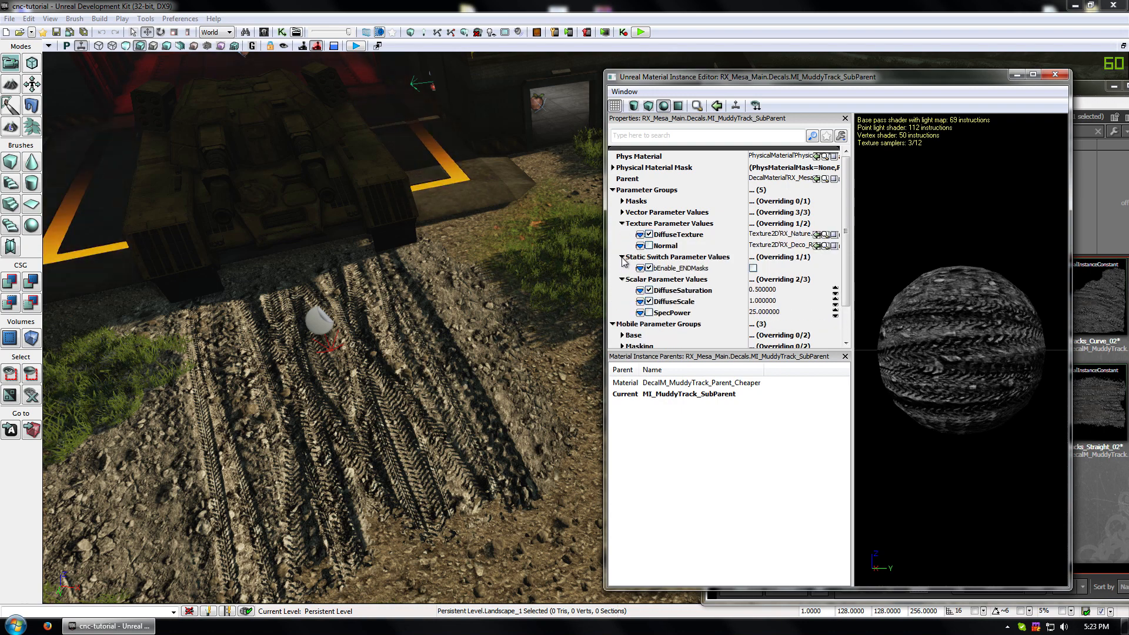
pyautogui.click(622, 213)
pyautogui.click(622, 201)
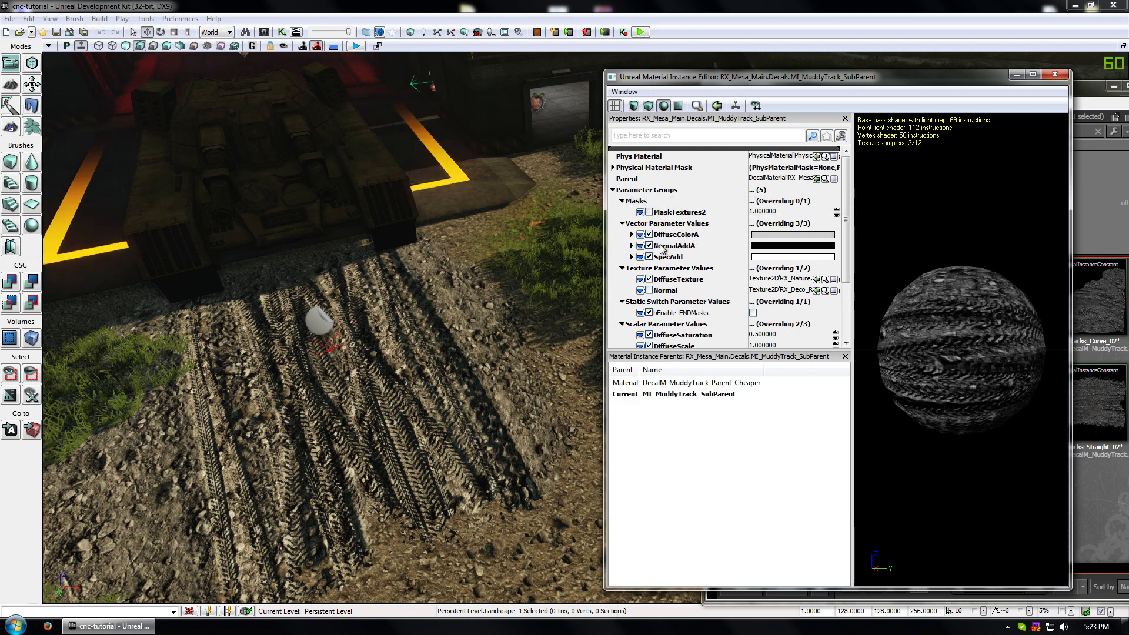
# - Try a purple tint for the DiffuseColorA parameter of MI_MuddyTrack_SubParent
pyautogui.click(786, 236)
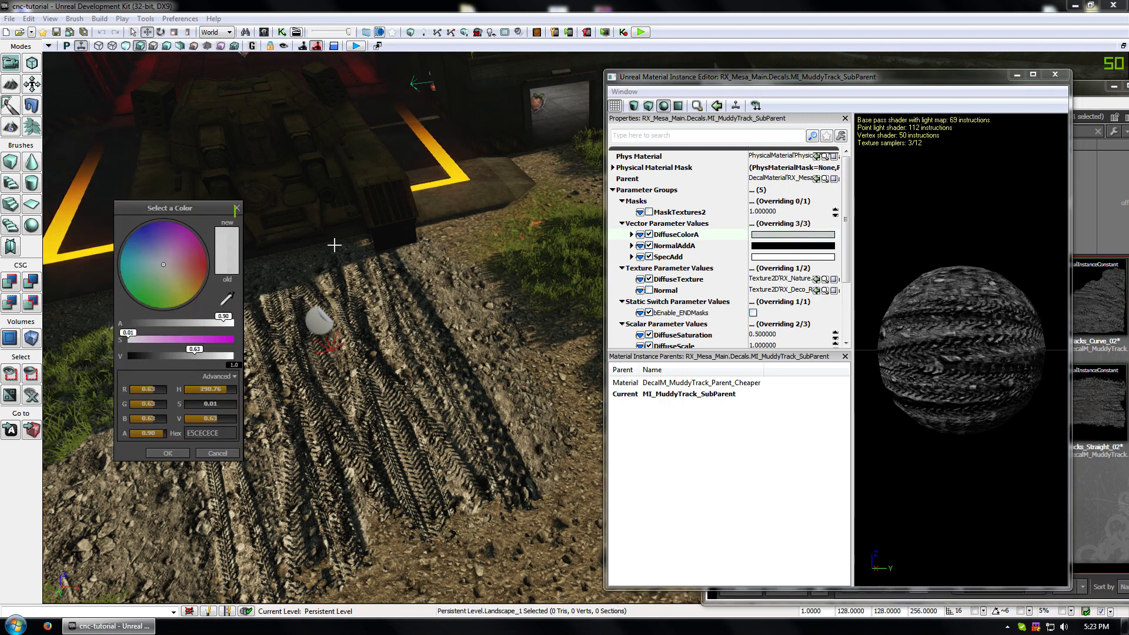
pyautogui.click(168, 270)
pyautogui.moveTo(167, 272); pyautogui.dragTo(154, 242)
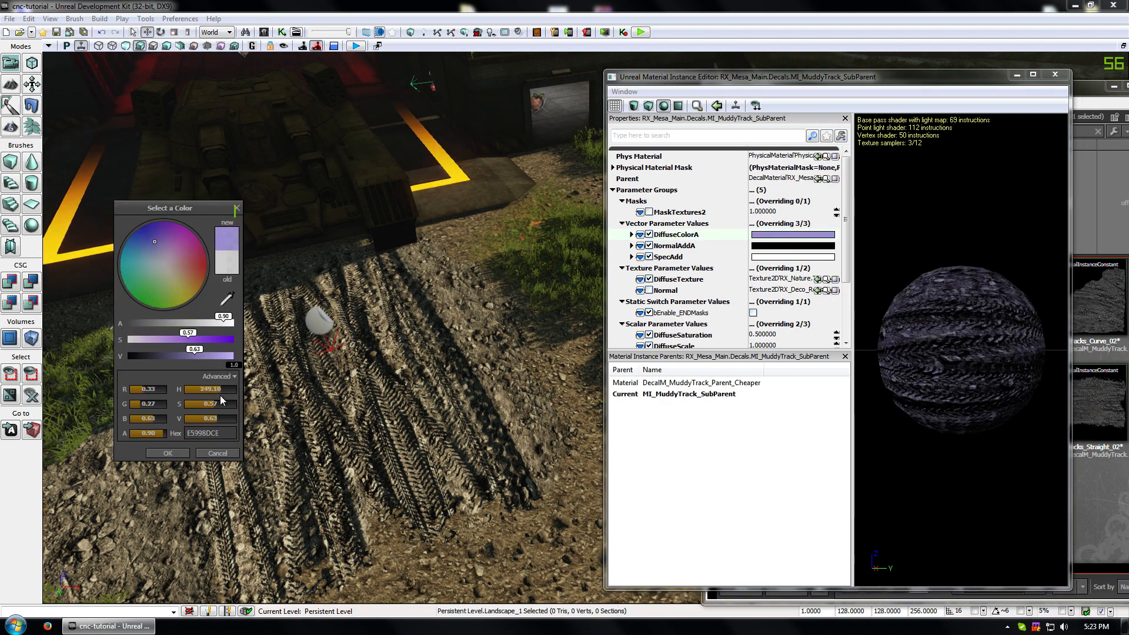
pyautogui.click(218, 454)
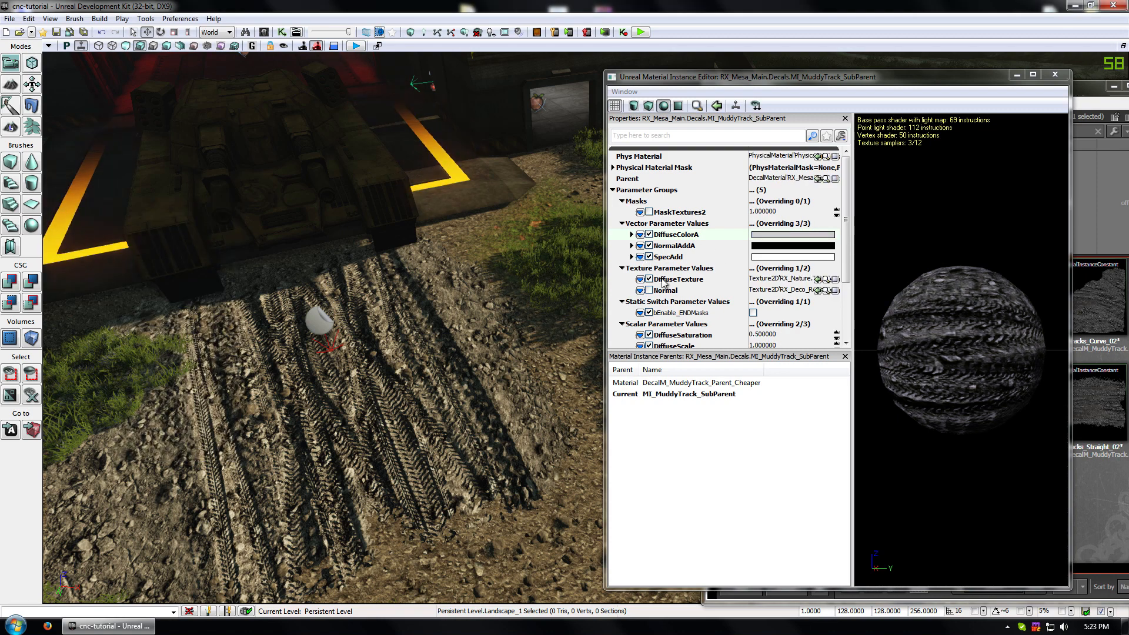
# - Set DiffuseColorA of MI_MuddyTrack_SubParent to a tan brown with saturation 0.70 and value 0.54
pyautogui.moveTo(300, 381); pyautogui.dragTo(297, 384, button='right')
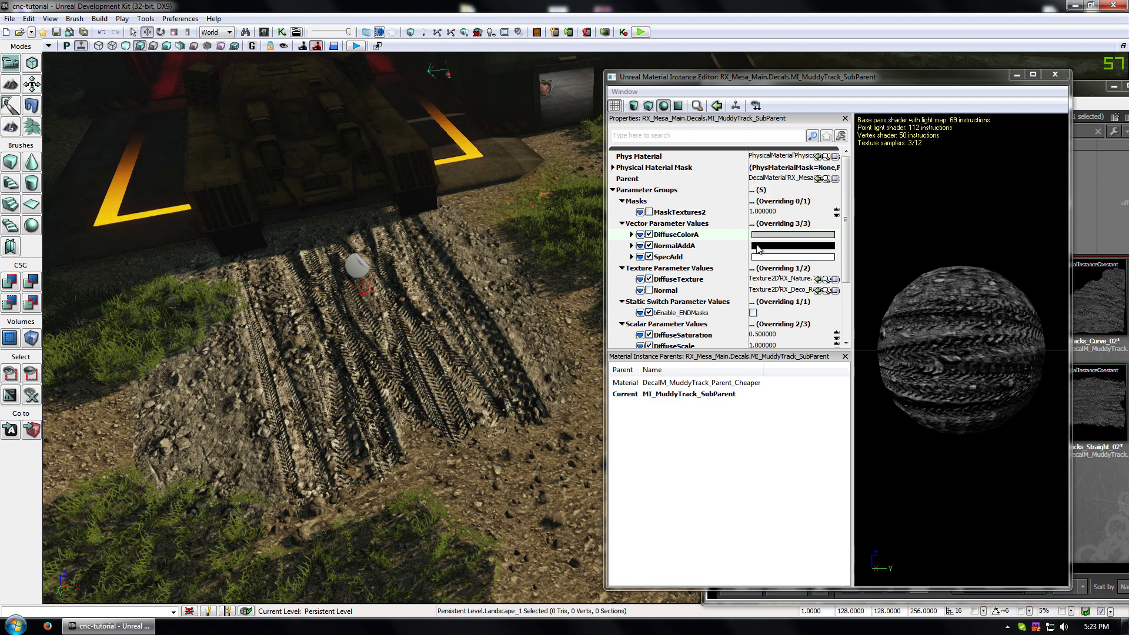
pyautogui.click(793, 235)
pyautogui.click(175, 284)
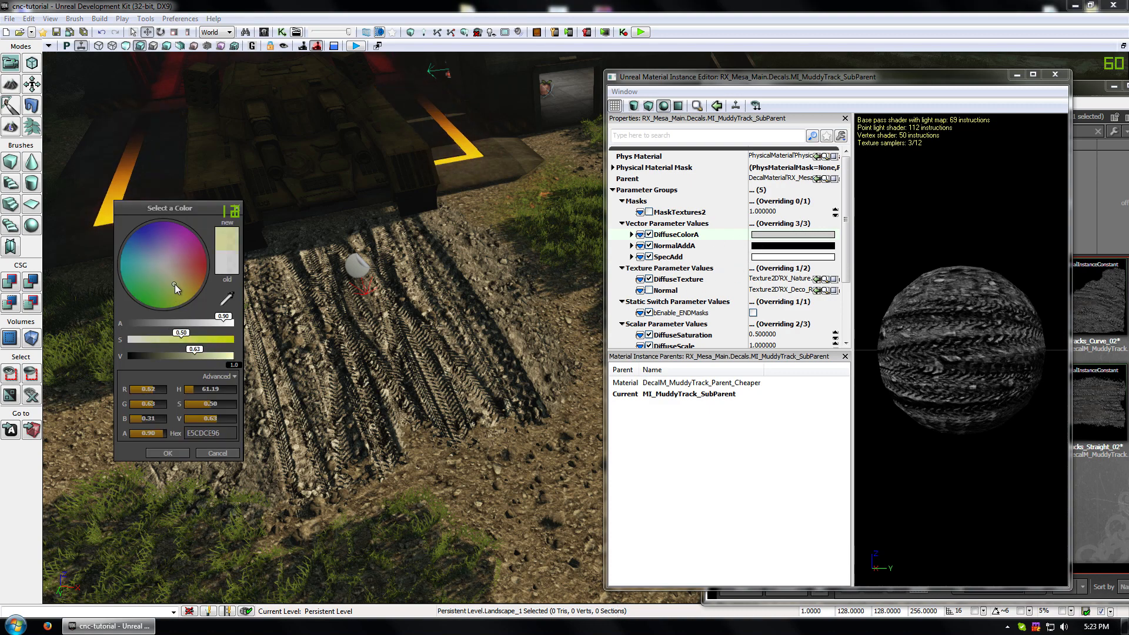
pyautogui.moveTo(196, 358)
pyautogui.mouseDown()
pyautogui.moveTo(214, 357)
pyautogui.moveTo(184, 358)
pyautogui.mouseUp()
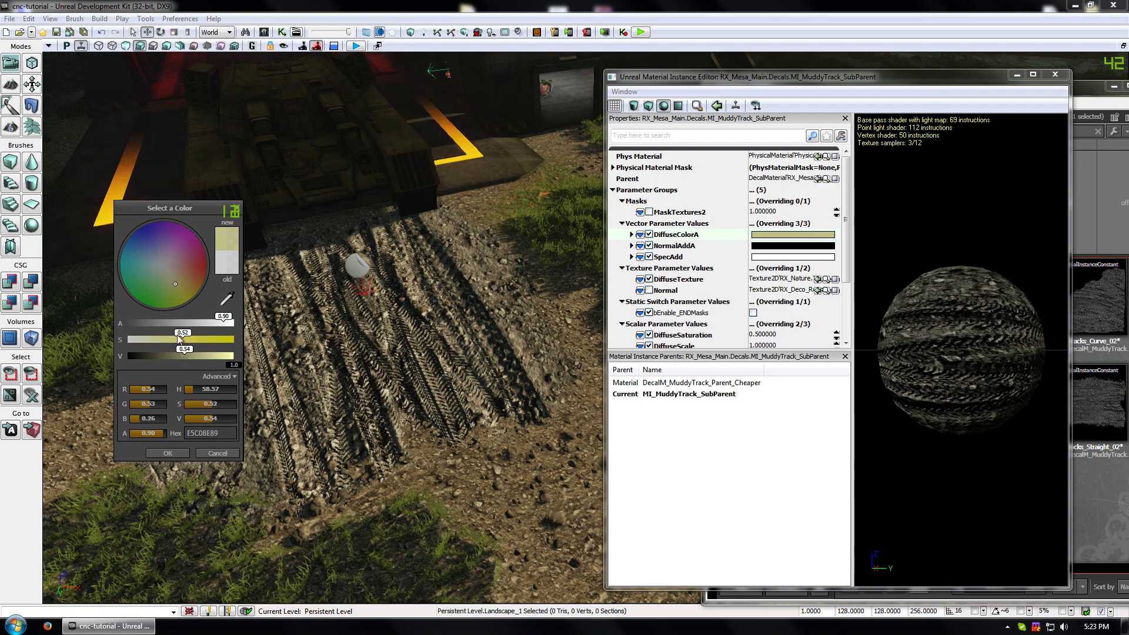
pyautogui.click(189, 281)
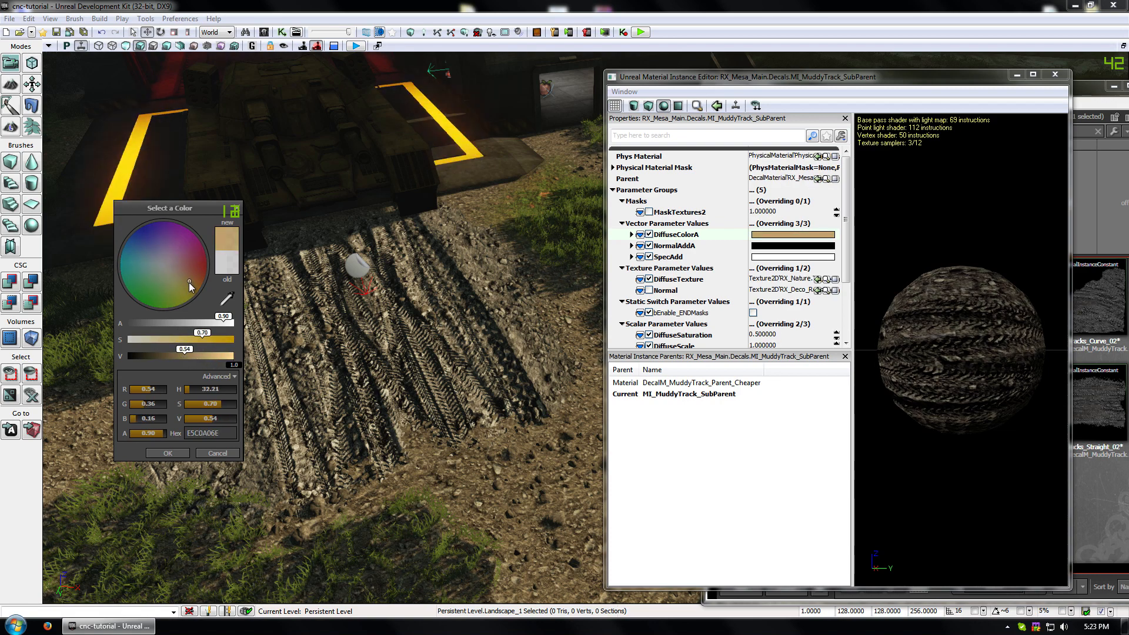
pyautogui.click(170, 454)
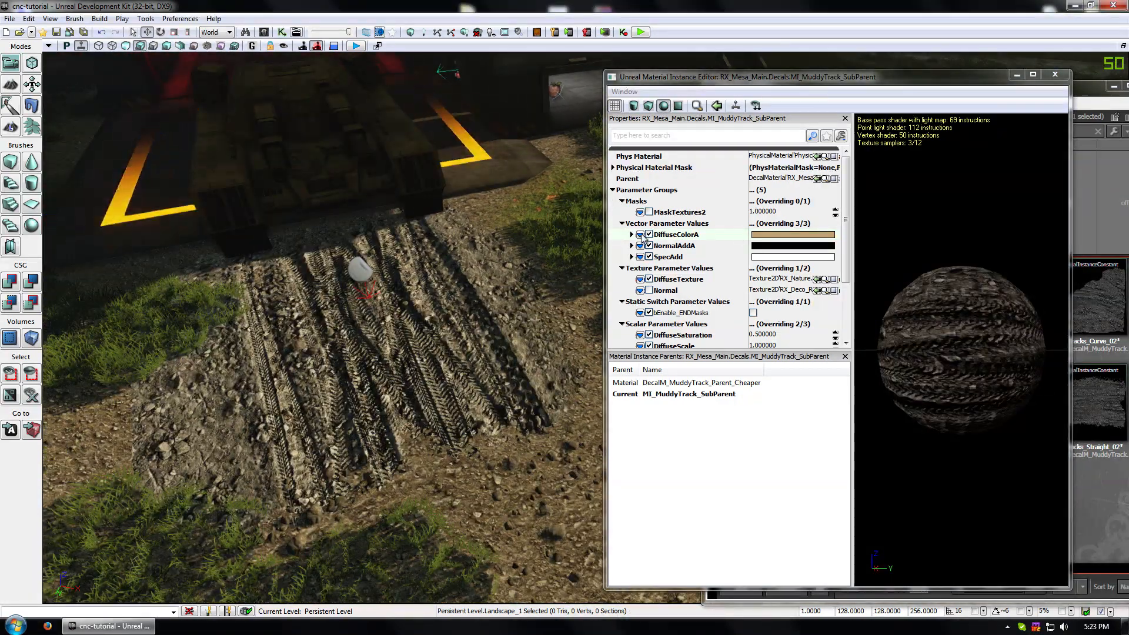
# - Toggle the SpecAdd and DiffuseColorA overrides of MI_MuddyTrack_SubParent off and on again to compare the preview
pyautogui.click(632, 235)
pyautogui.click(632, 234)
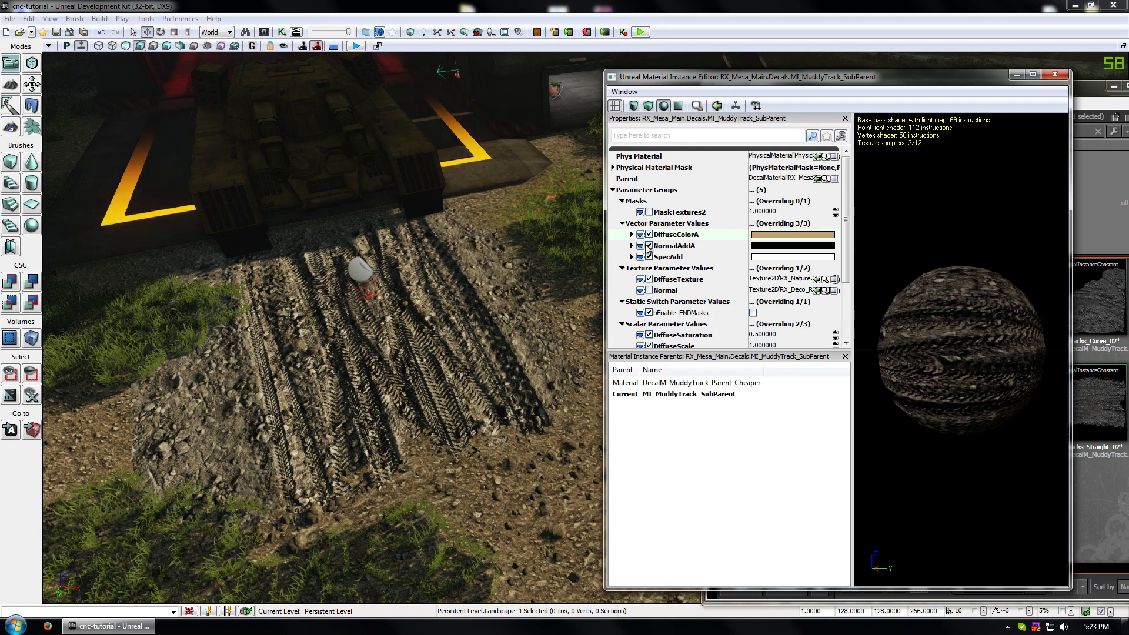
pyautogui.click(650, 257)
pyautogui.click(650, 257)
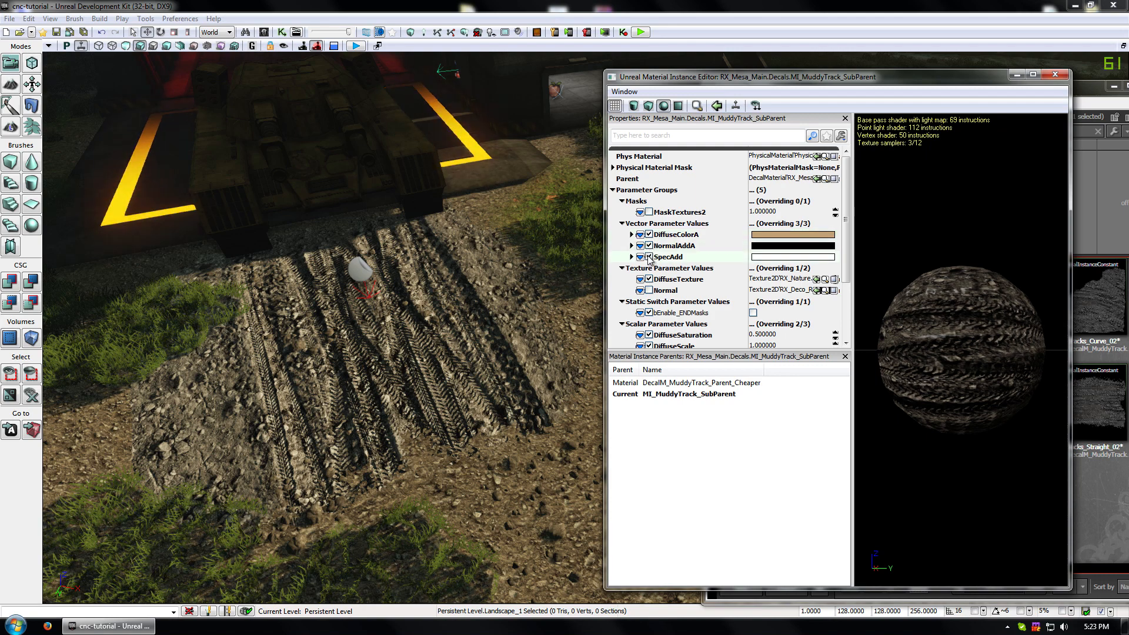
pyautogui.click(654, 213)
pyautogui.click(649, 235)
pyautogui.click(649, 234)
pyautogui.click(650, 235)
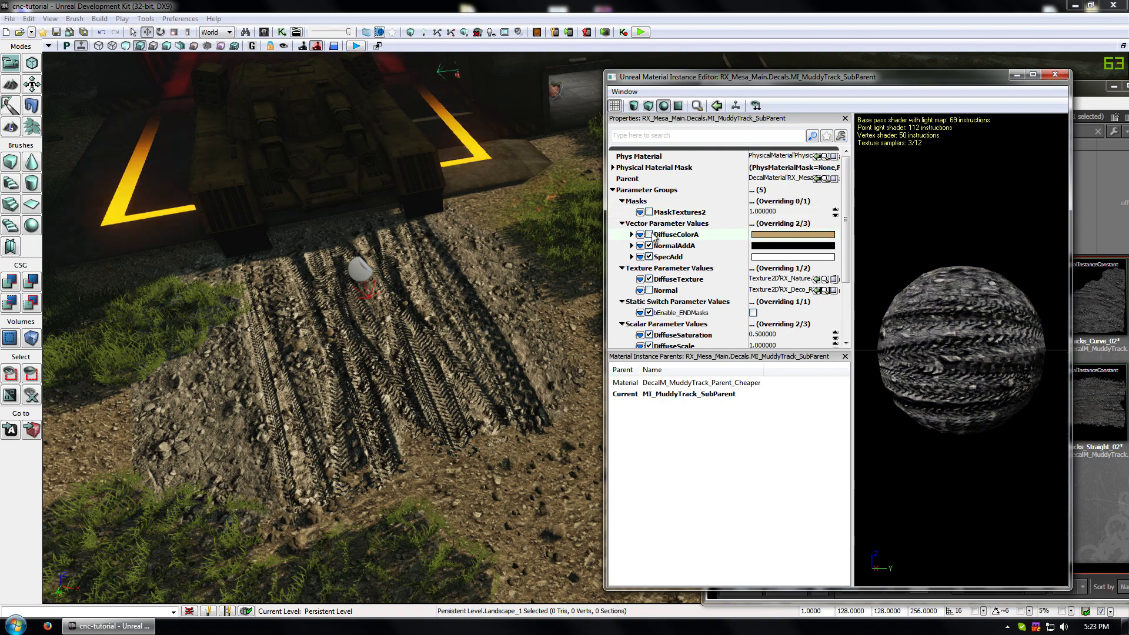
pyautogui.moveTo(676, 79); pyautogui.dragTo(535, 75)
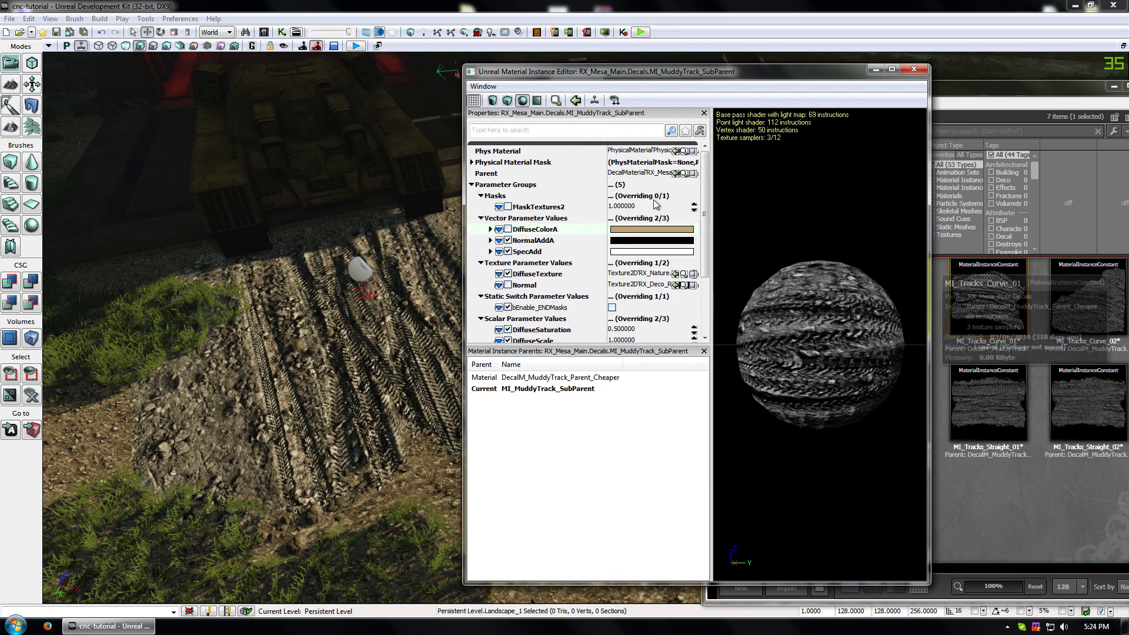
pyautogui.click(508, 229)
# - Open the MI_Tracks curve, intersection and straight instances and place the MI_MuddyTrack_SubParent editor beside them
pyautogui.click(993, 293)
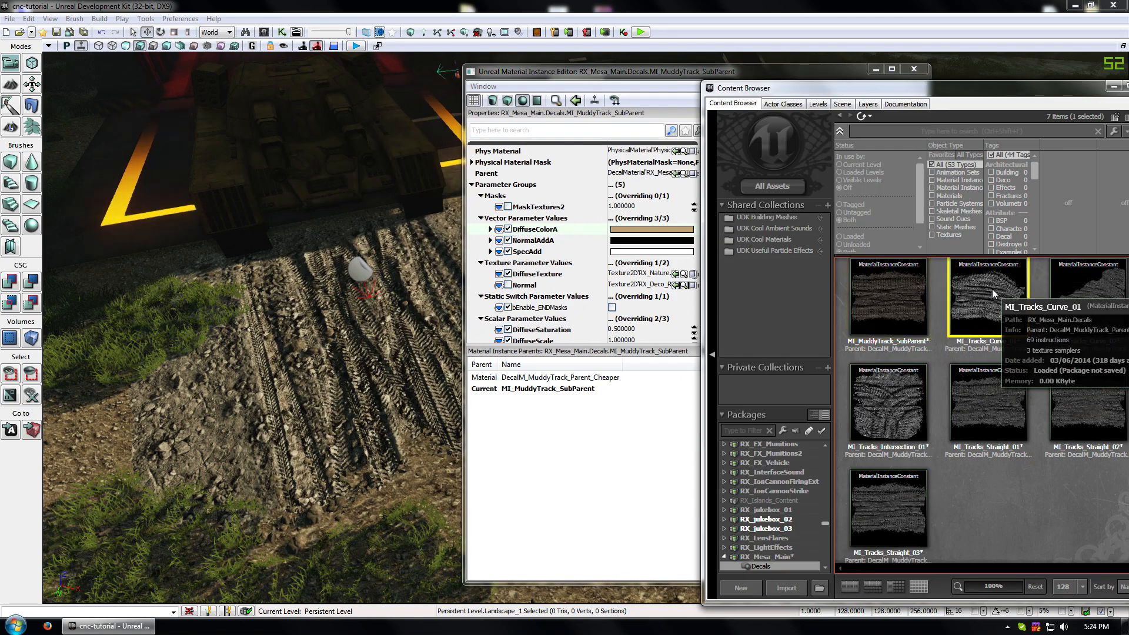
pyautogui.doubleClick(1084, 290)
pyautogui.doubleClick(916, 389)
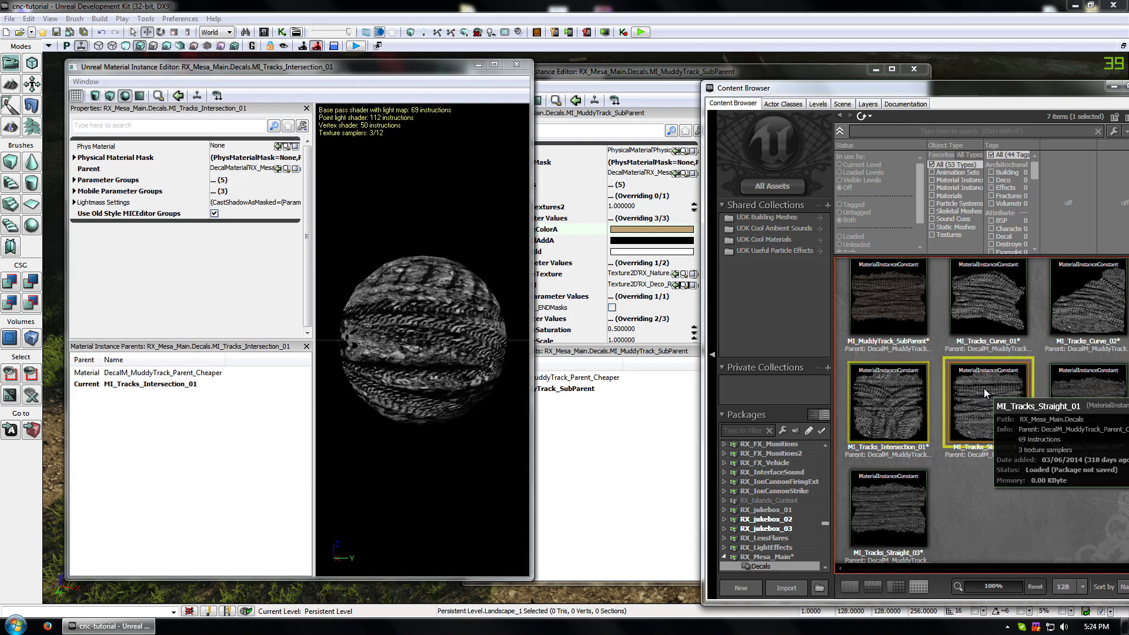
pyautogui.doubleClick(984, 389)
pyautogui.doubleClick(1059, 404)
pyautogui.doubleClick(870, 510)
pyautogui.click(629, 72)
pyautogui.moveTo(714, 70); pyautogui.dragTo(779, 71)
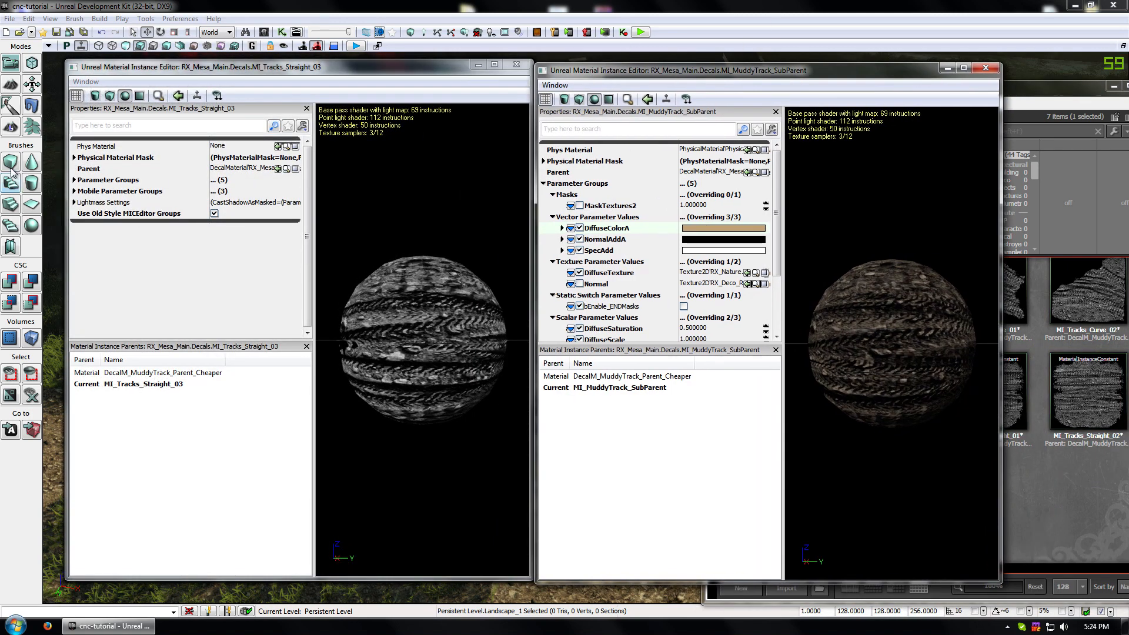
# - Set DiffuseColorA of MI_Tracks_Straight_03 to the tan color FFC0A273 sampled from MI_MuddyTrack_SubParent's DiffuseColorA swatch
pyautogui.click(74, 180)
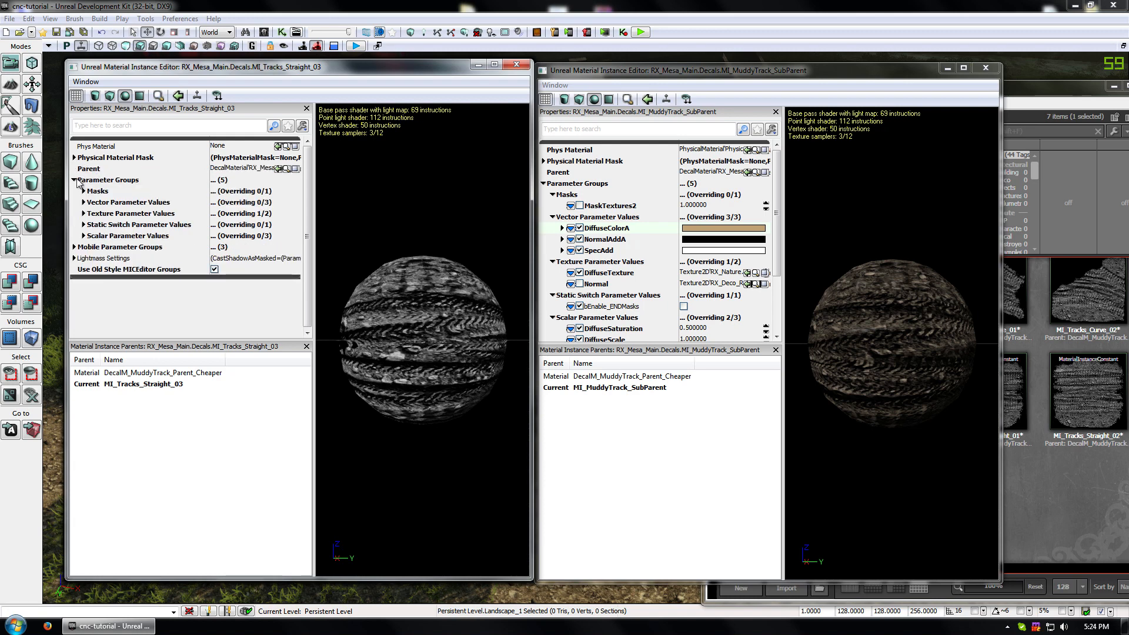
pyautogui.click(84, 202)
pyautogui.click(264, 215)
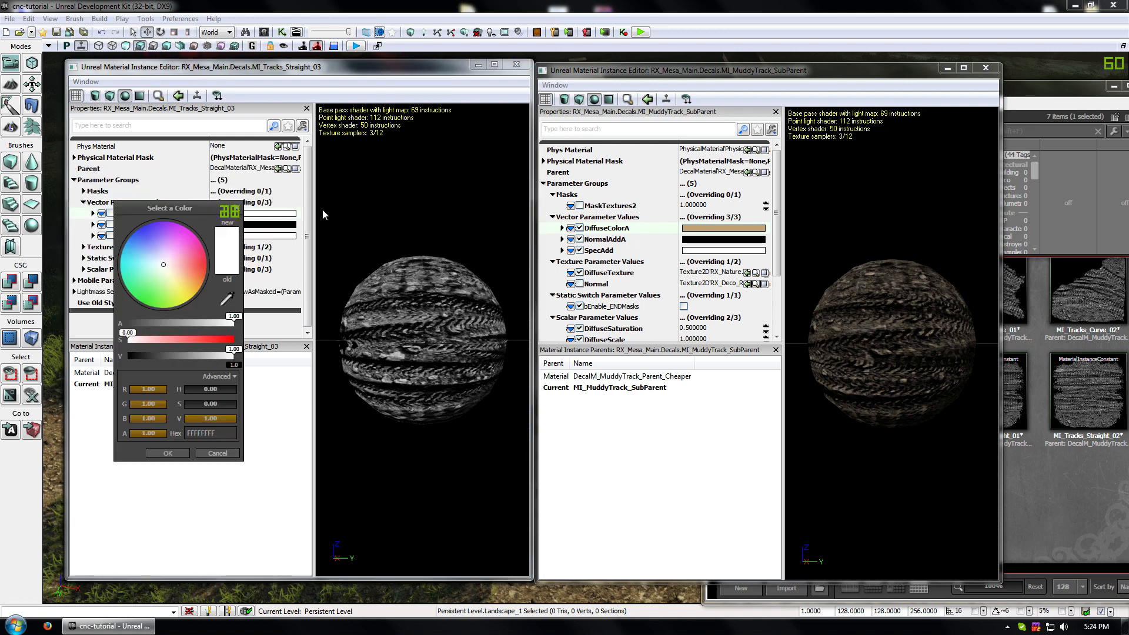
pyautogui.click(226, 301)
pyautogui.click(721, 227)
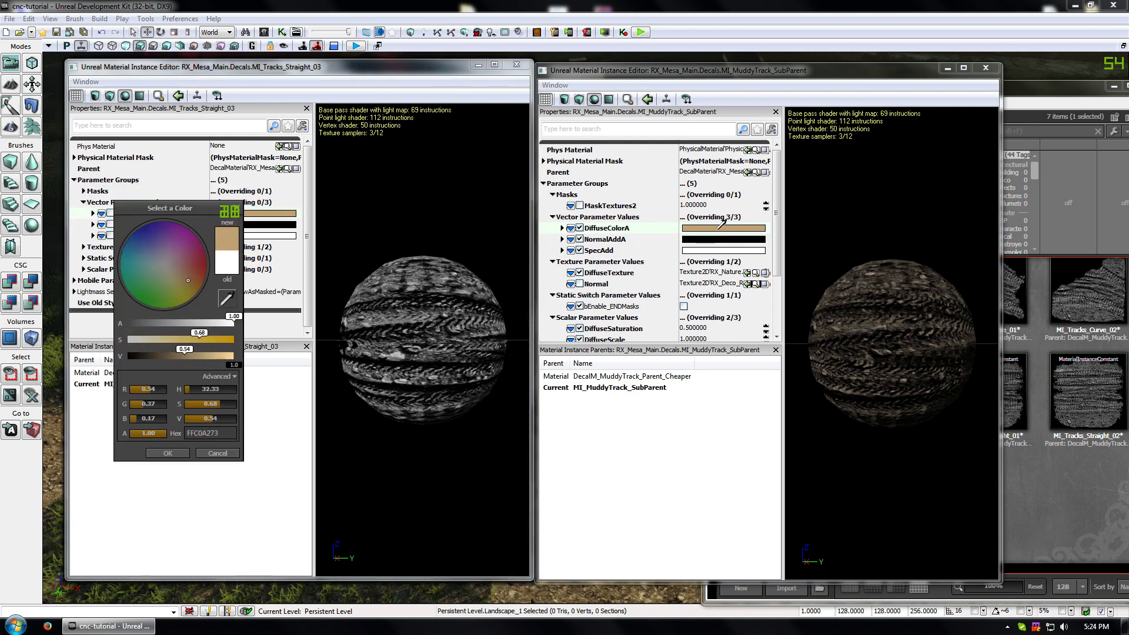
pyautogui.press('Escape')
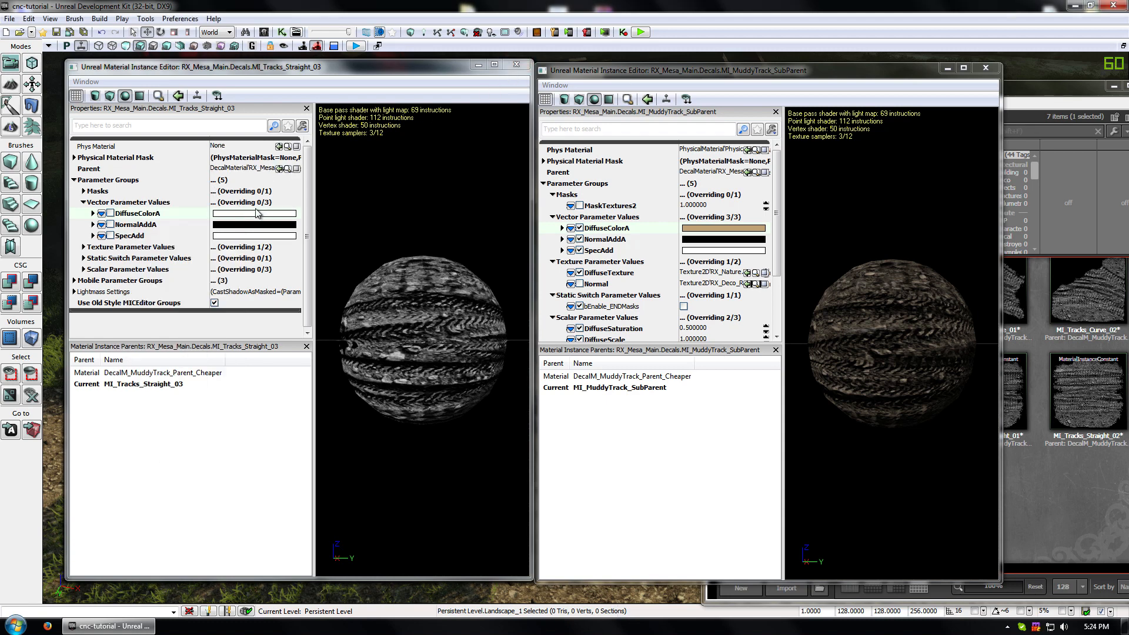
pyautogui.click(263, 215)
pyautogui.click(225, 301)
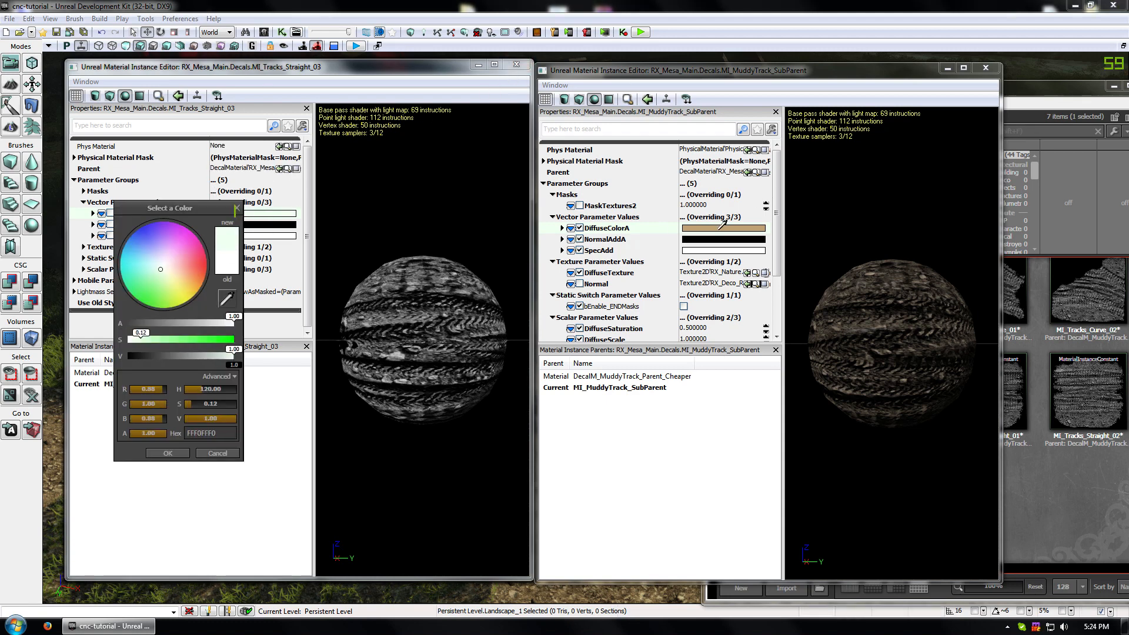
pyautogui.click(723, 227)
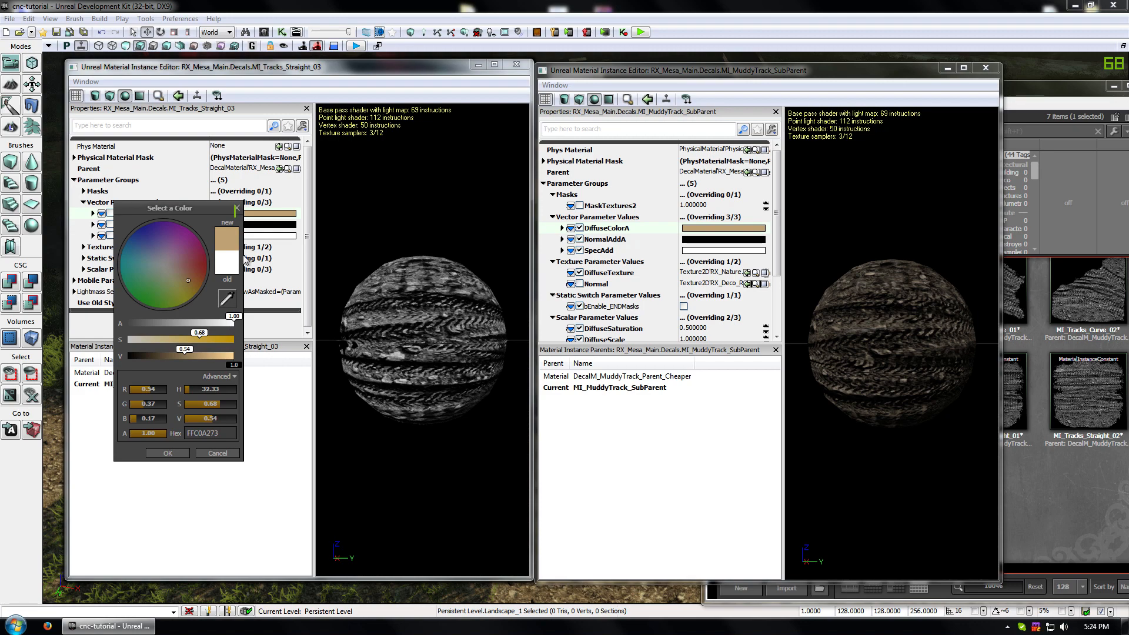
pyautogui.click(169, 453)
# - Close all the open material instance editors to get back to the track decal in the level
pyautogui.moveTo(412, 76); pyautogui.dragTo(798, 104)
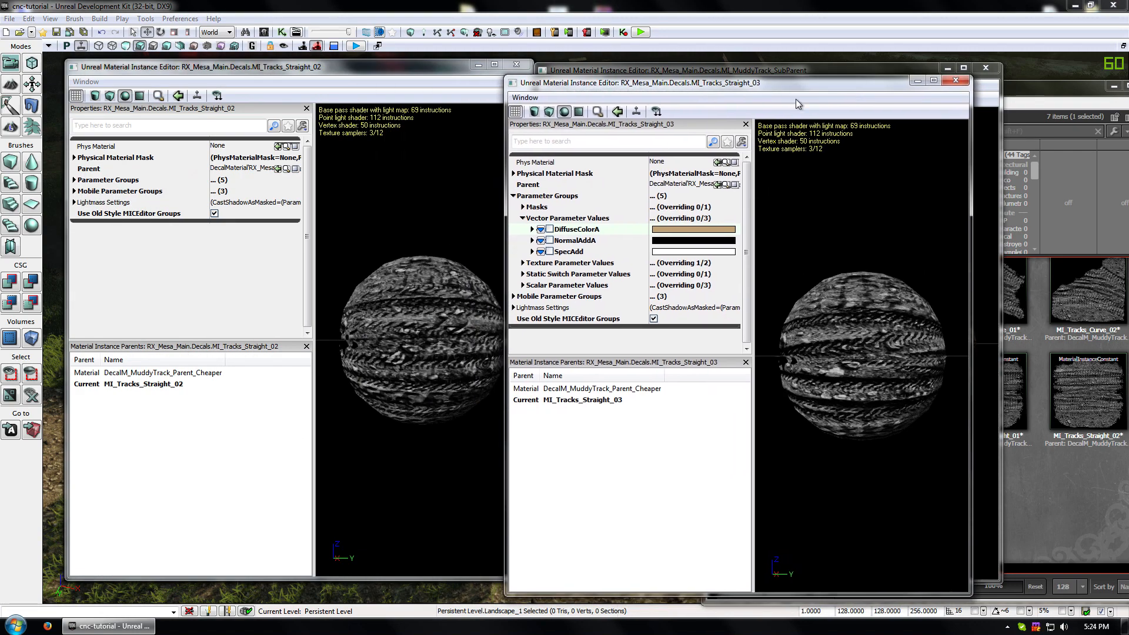
pyautogui.click(516, 65)
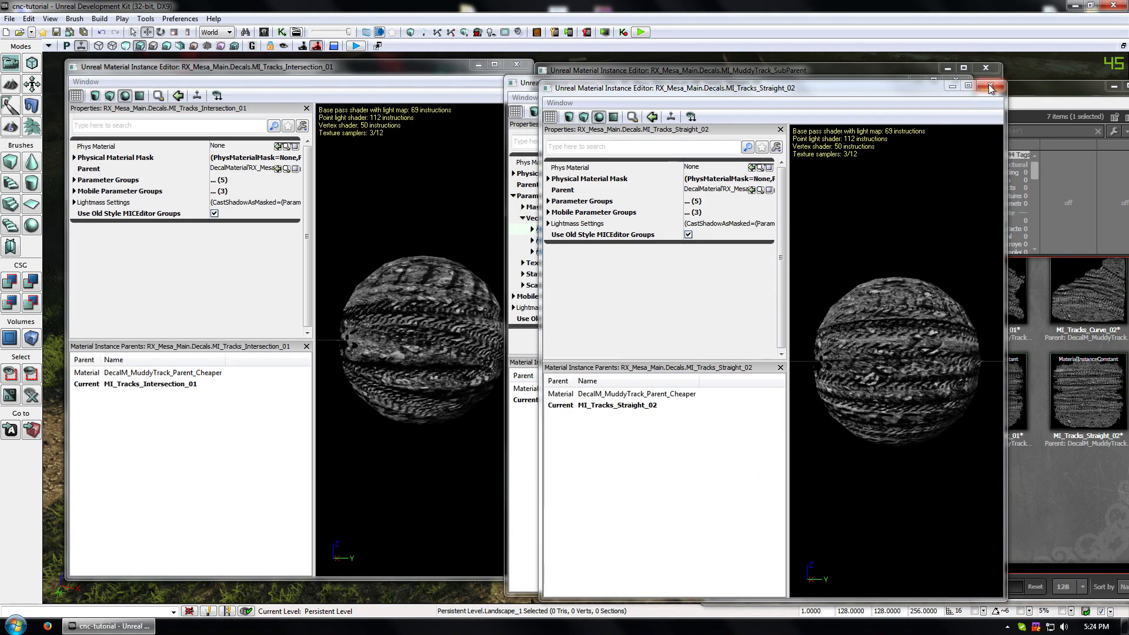
pyautogui.click(992, 71)
pyautogui.click(956, 80)
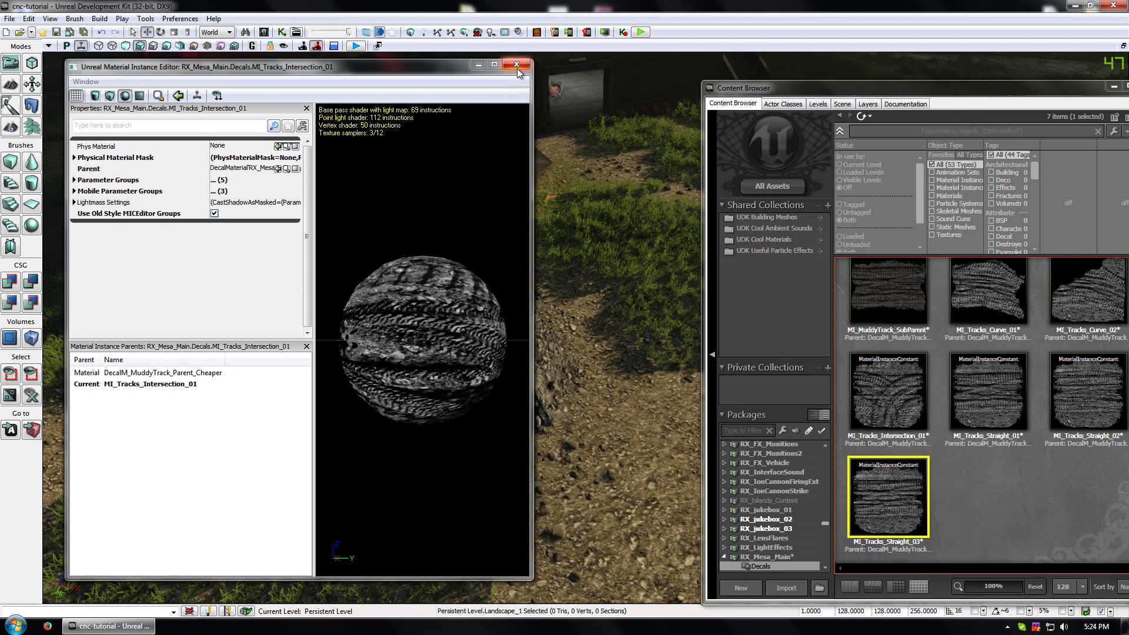
pyautogui.click(516, 64)
pyautogui.click(517, 64)
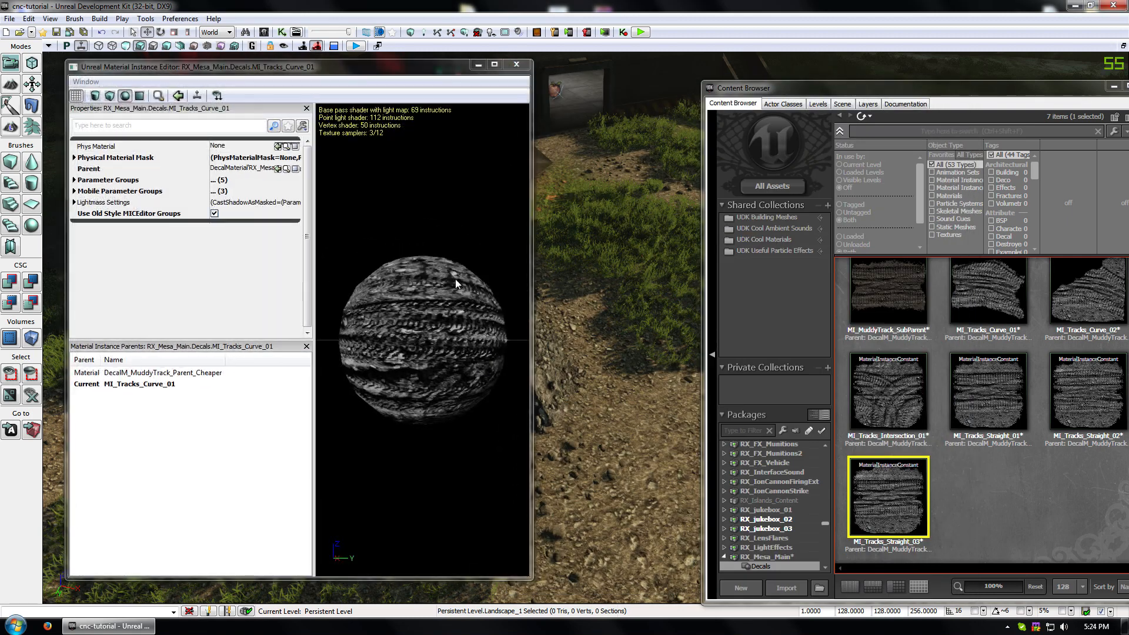
pyautogui.click(517, 65)
# - Locate the decal material of the track decal behind the tank and open MI_Tracks_Straight_01 for editing
pyautogui.doubleClick(521, 196)
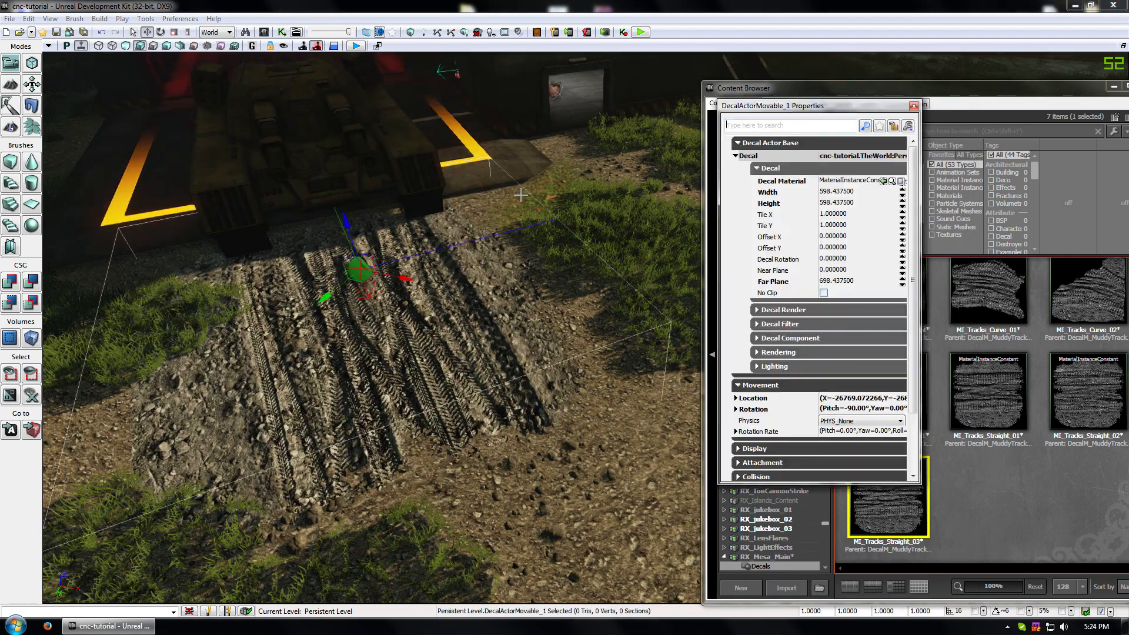
pyautogui.click(894, 181)
pyautogui.doubleClick(1004, 386)
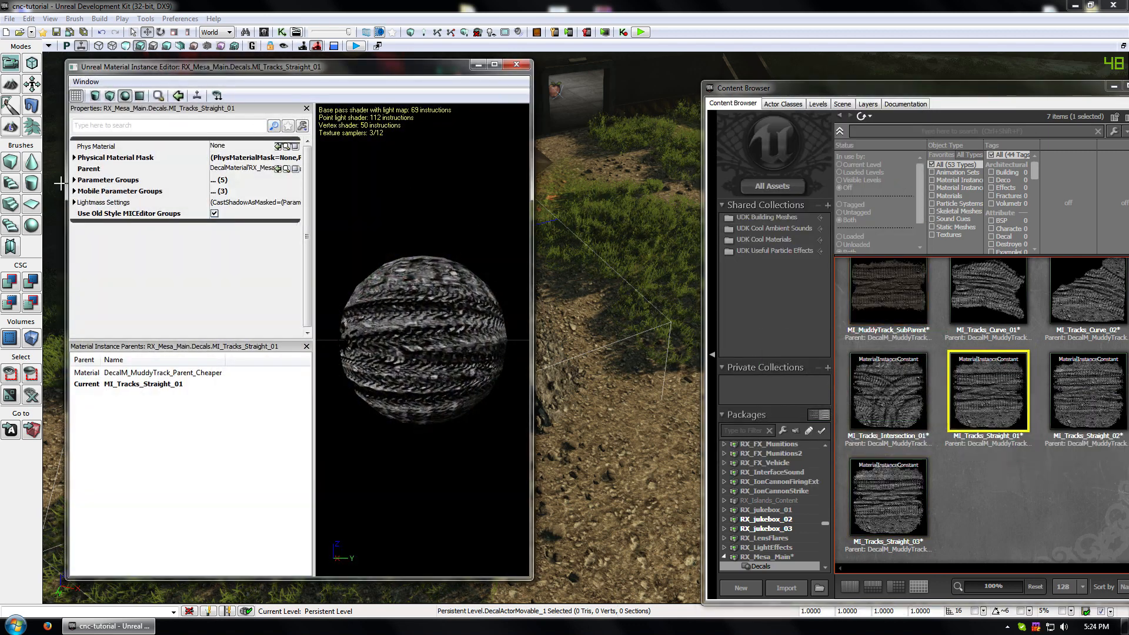
# - Enable the DiffuseColorA override among the vector parameters of MI_Tracks_Straight_01
pyautogui.click(74, 180)
pyautogui.click(74, 180)
pyautogui.click(74, 180)
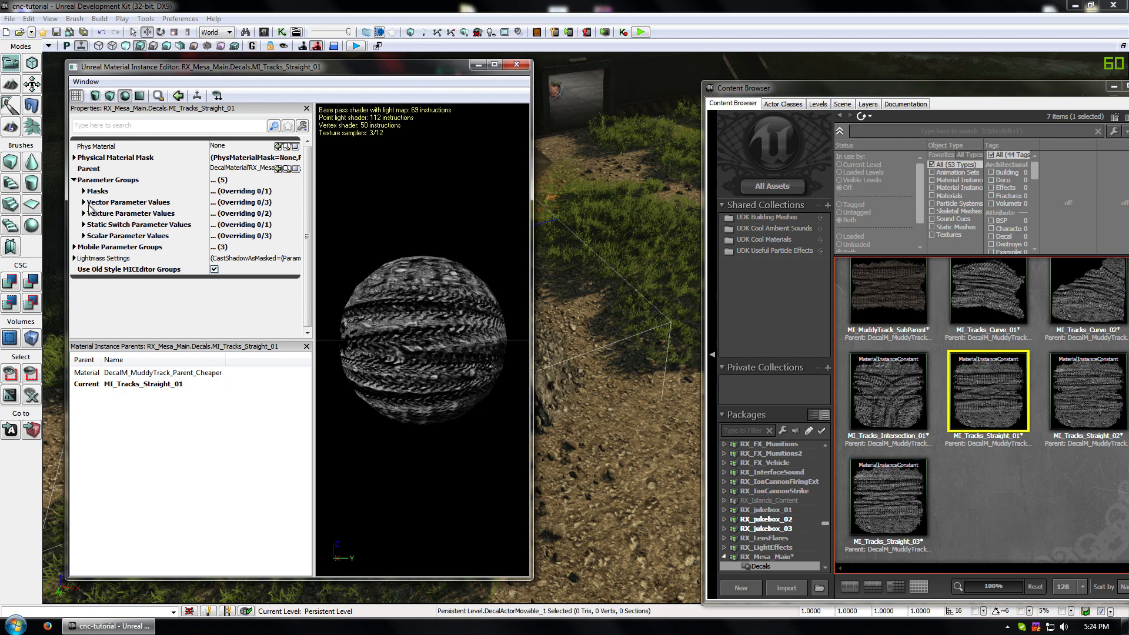
pyautogui.click(84, 203)
pyautogui.click(110, 214)
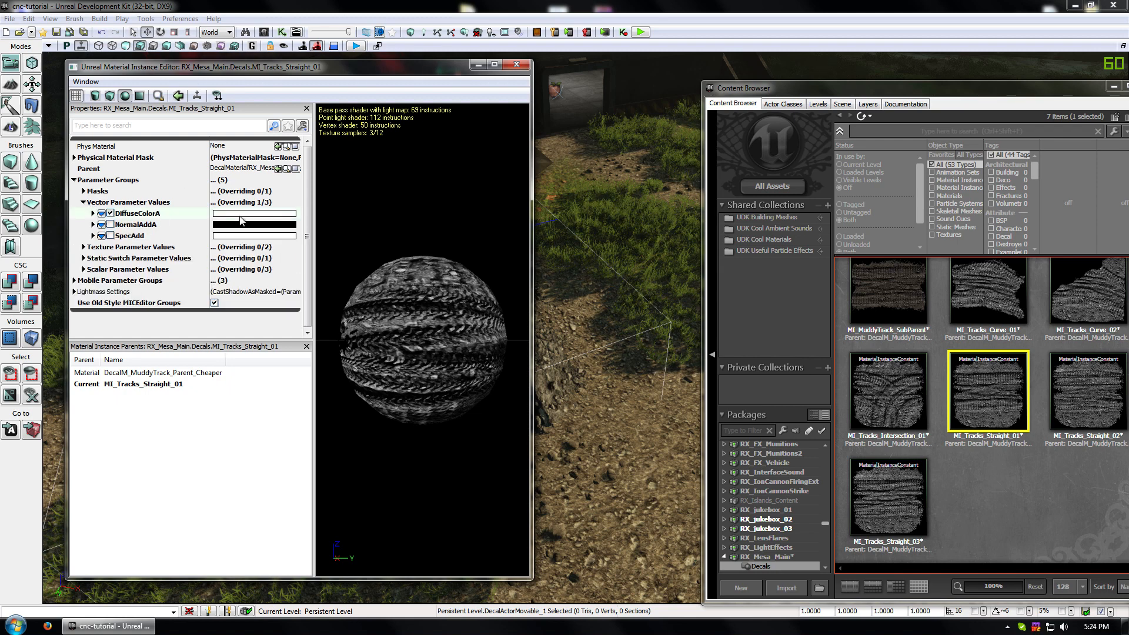
# - Tint DiffuseColorA of MI_Tracks_Straight_01 a pale orange with saturation 0.33, comparing the decal with the surrounding ground
pyautogui.click(235, 214)
pyautogui.moveTo(300, 66); pyautogui.dragTo(871, 67)
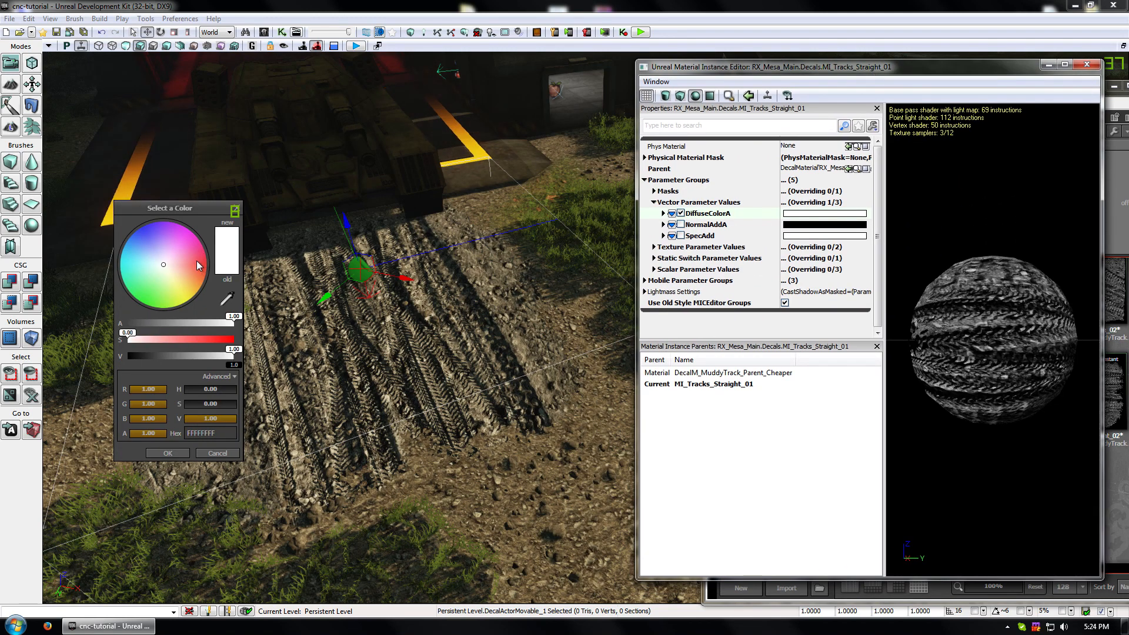
pyautogui.click(172, 271)
pyautogui.moveTo(353, 330); pyautogui.dragTo(236, 341, button='right')
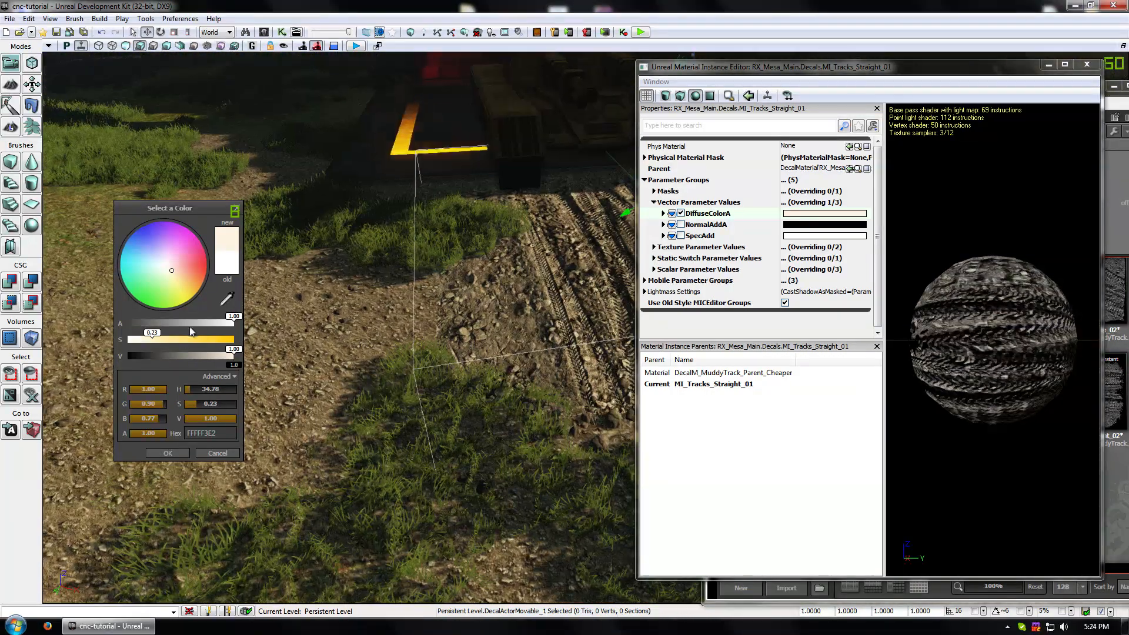
pyautogui.click(175, 273)
pyautogui.moveTo(174, 277); pyautogui.dragTo(176, 275)
pyautogui.moveTo(282, 353); pyautogui.dragTo(274, 341, button='right')
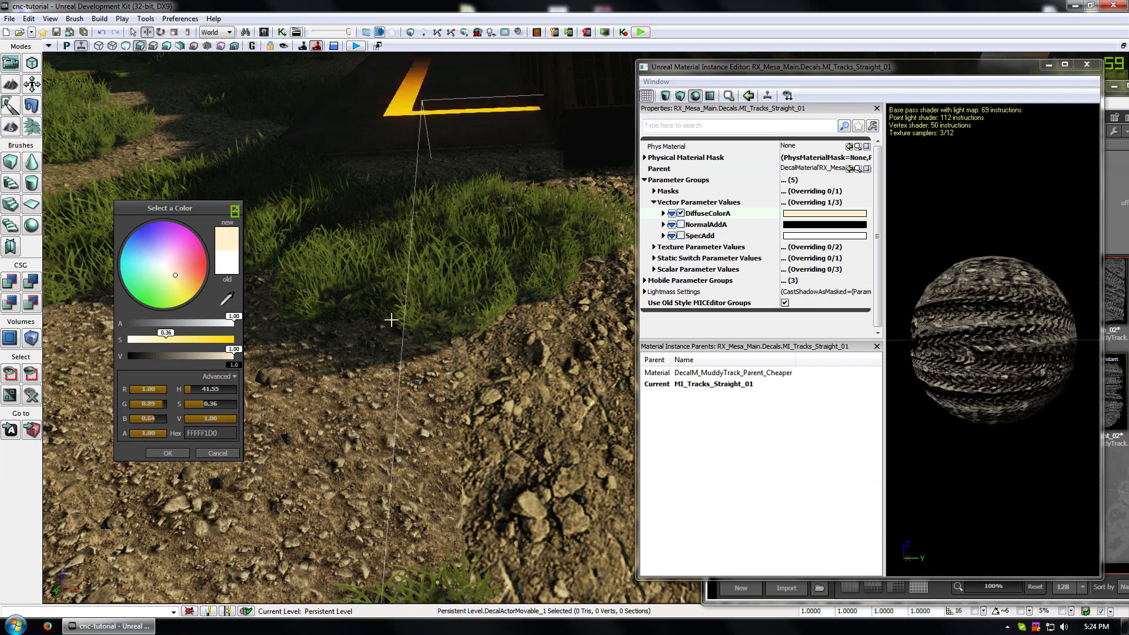
pyautogui.moveTo(176, 274); pyautogui.dragTo(175, 273)
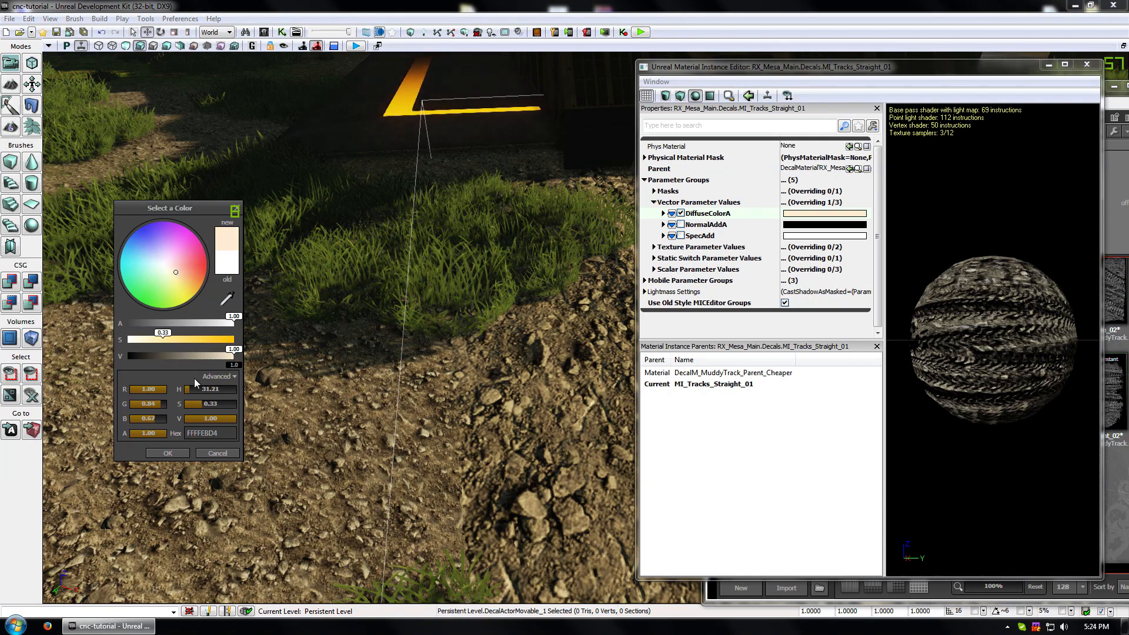
# - Try a darker, redder DiffuseColorA tint for MI_Tracks_Straight_01 with hue 27.93, saturation 0.37 and value 0.81
pyautogui.moveTo(231, 355); pyautogui.dragTo(219, 357)
pyautogui.moveTo(175, 272); pyautogui.dragTo(176, 272)
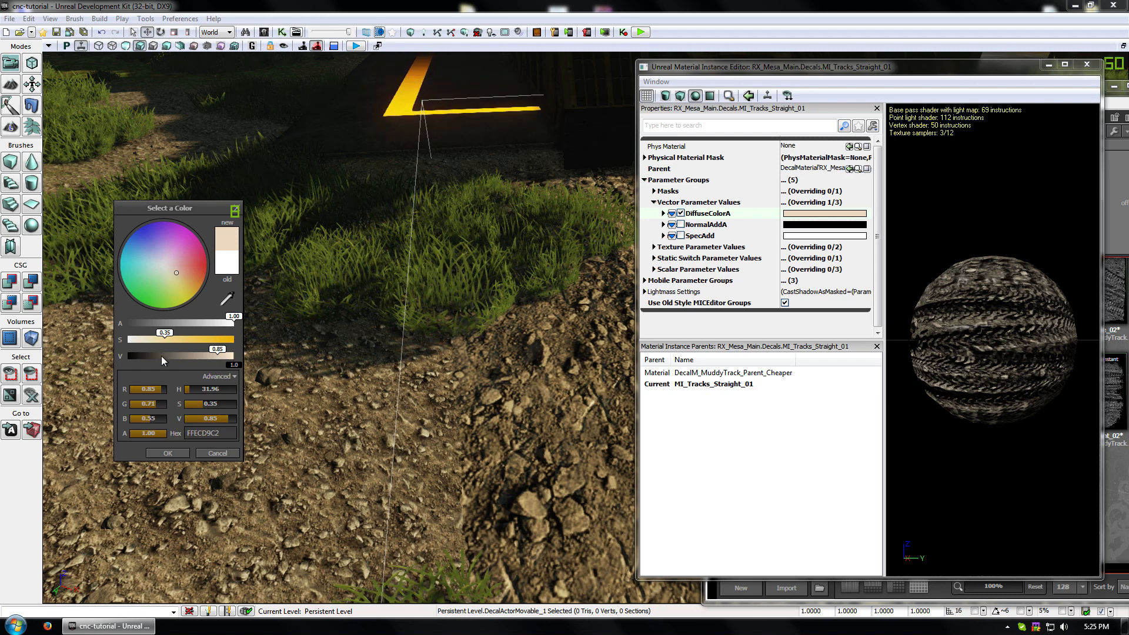
pyautogui.click(178, 271)
pyautogui.click(178, 273)
pyautogui.moveTo(216, 354); pyautogui.dragTo(213, 356)
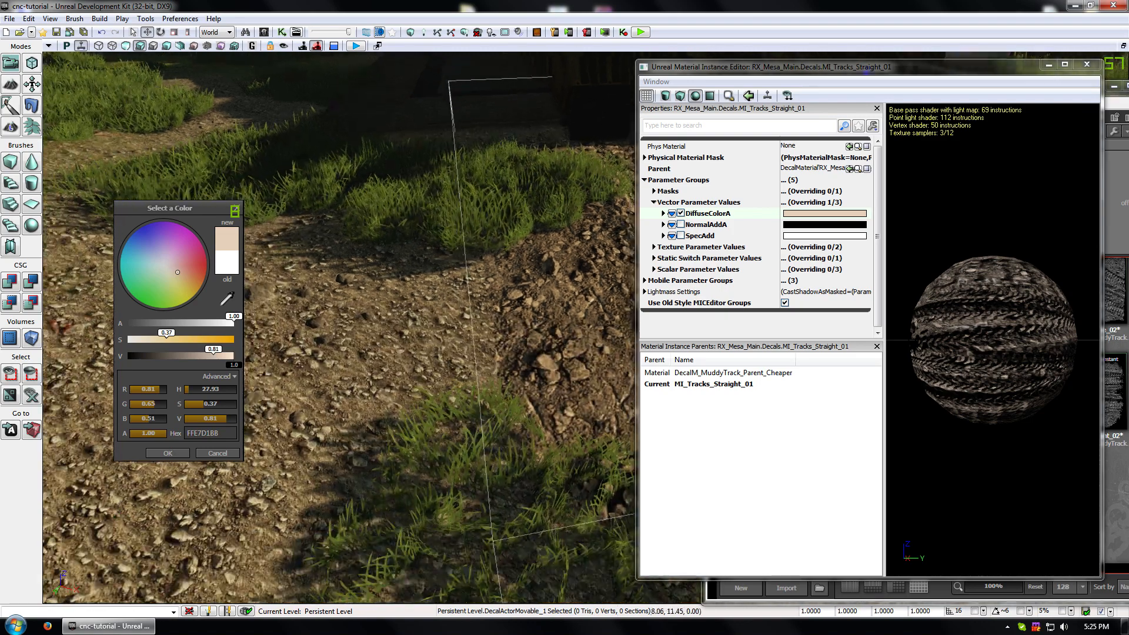
# - Try a brighter, paler DiffuseColorA tint with saturation 0.24 and value 1.00, comparing the track decal with the surrounding ground
pyautogui.moveTo(294, 265)
pyautogui.mouseDown(button='right')
pyautogui.moveTo(294, 306)
pyautogui.moveTo(283, 258)
pyautogui.mouseUp(button='right')
pyautogui.moveTo(213, 355); pyautogui.dragTo(231, 355)
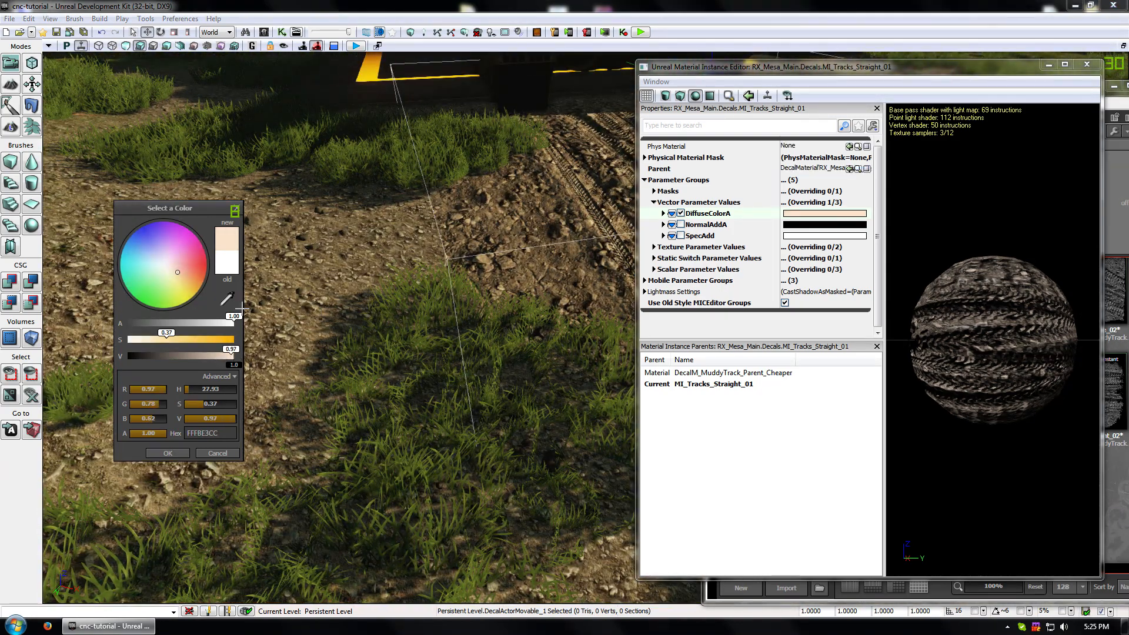
pyautogui.moveTo(365, 318); pyautogui.dragTo(423, 373, button='right')
pyautogui.moveTo(169, 337); pyautogui.dragTo(149, 339)
pyautogui.moveTo(253, 481)
pyautogui.mouseDown()
pyautogui.moveTo(244, 541)
pyautogui.moveTo(232, 482)
pyautogui.mouseUp()
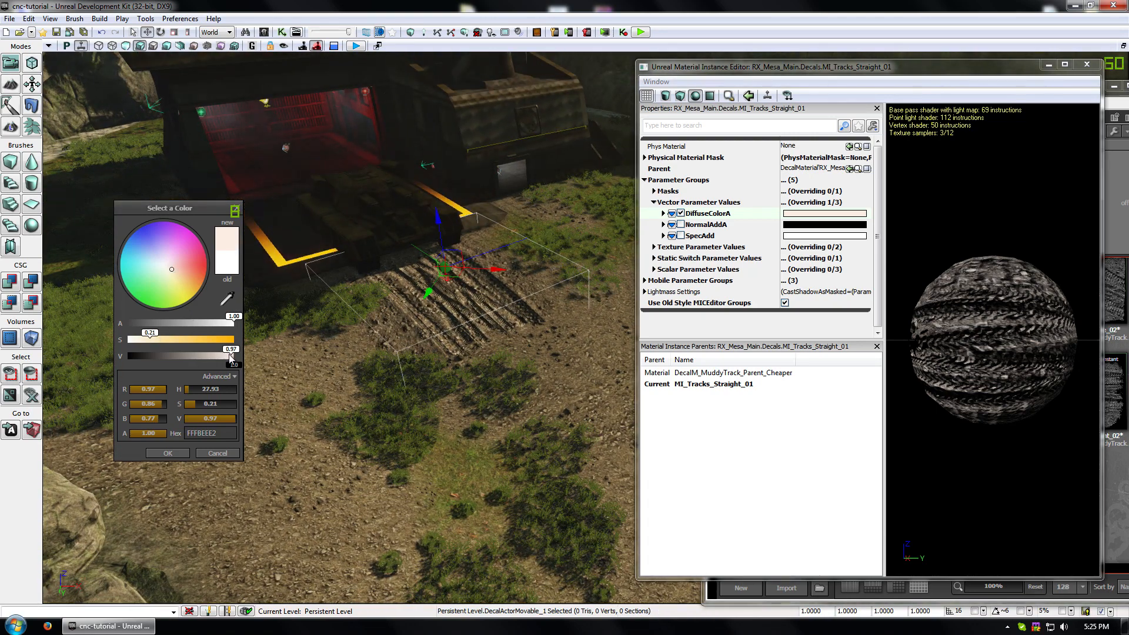
pyautogui.moveTo(225, 351); pyautogui.dragTo(234, 351)
pyautogui.moveTo(150, 340); pyautogui.dragTo(153, 337)
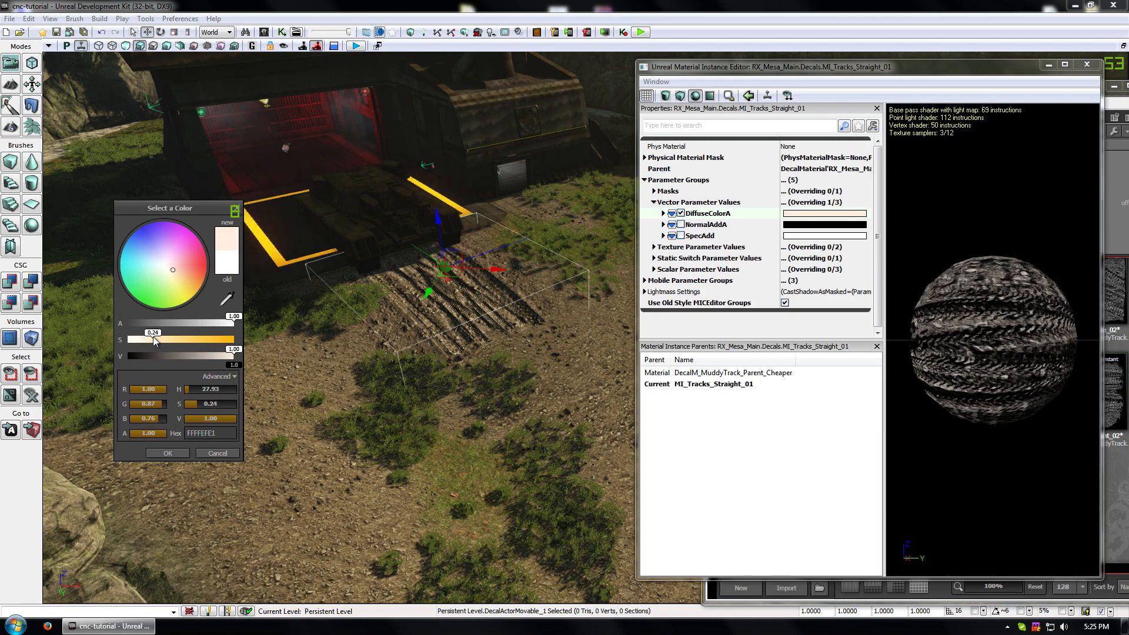
# - Select the landscape, try a yellower DiffuseColorA tint with hue 38.42 and saturation 0.19, and discard the colour change
pyautogui.click(289, 353)
pyautogui.moveTo(449, 372)
pyautogui.mouseDown(button='right')
pyautogui.moveTo(470, 396)
pyautogui.moveTo(485, 388)
pyautogui.moveTo(450, 372)
pyautogui.mouseUp(button='right')
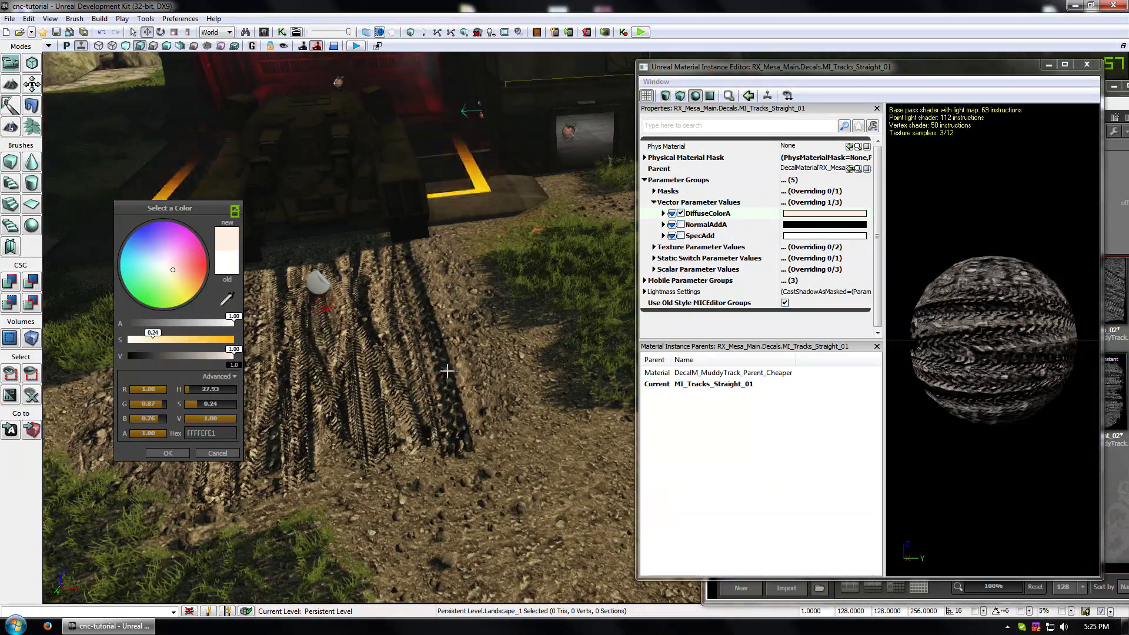
pyautogui.moveTo(151, 339); pyautogui.dragTo(148, 338)
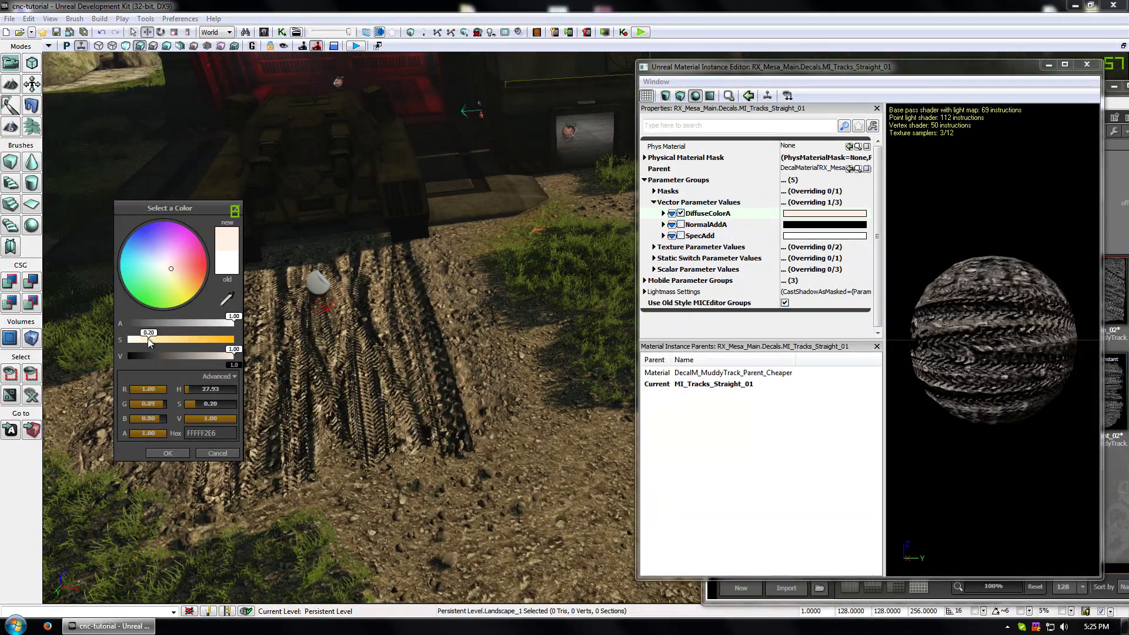
pyautogui.click(171, 267)
pyautogui.moveTo(172, 267); pyautogui.dragTo(171, 270)
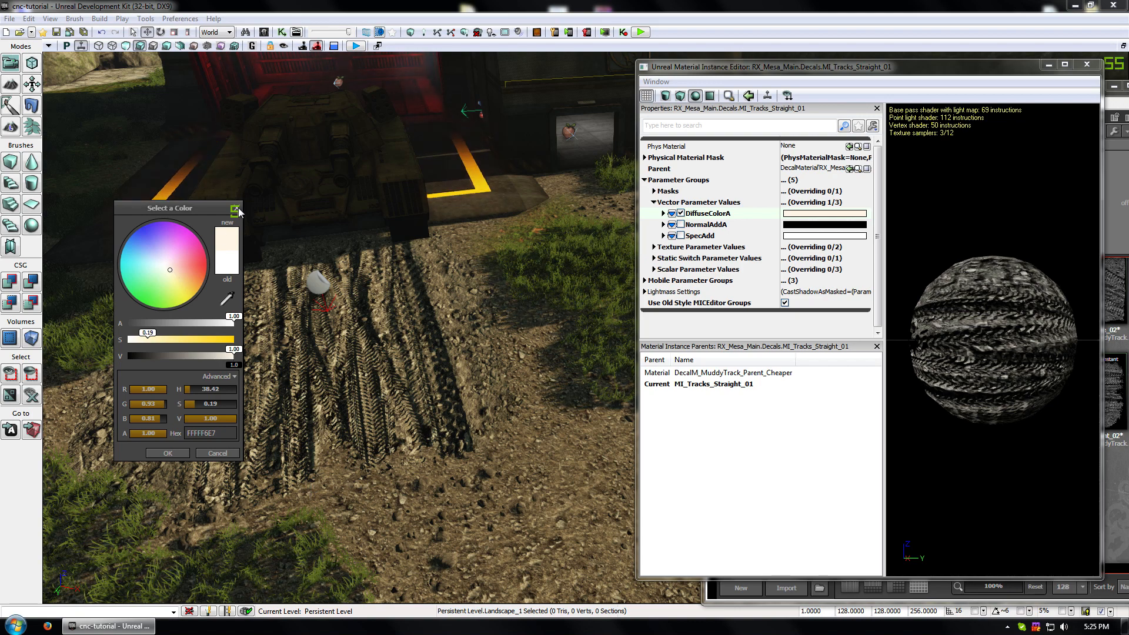
pyautogui.click(217, 453)
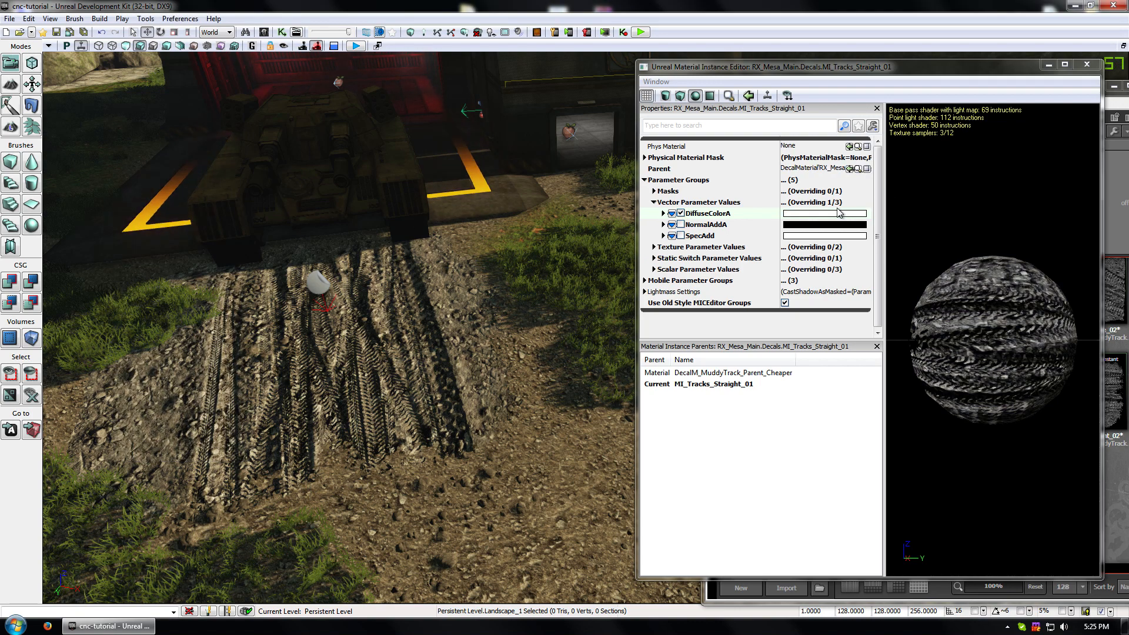
# - Set DiffuseColorA of MI_Tracks_Straight_01 to a pale orange with hue 31.29, saturation 0.25 and value 1.00
pyautogui.click(840, 213)
pyautogui.click(172, 271)
pyautogui.click(173, 270)
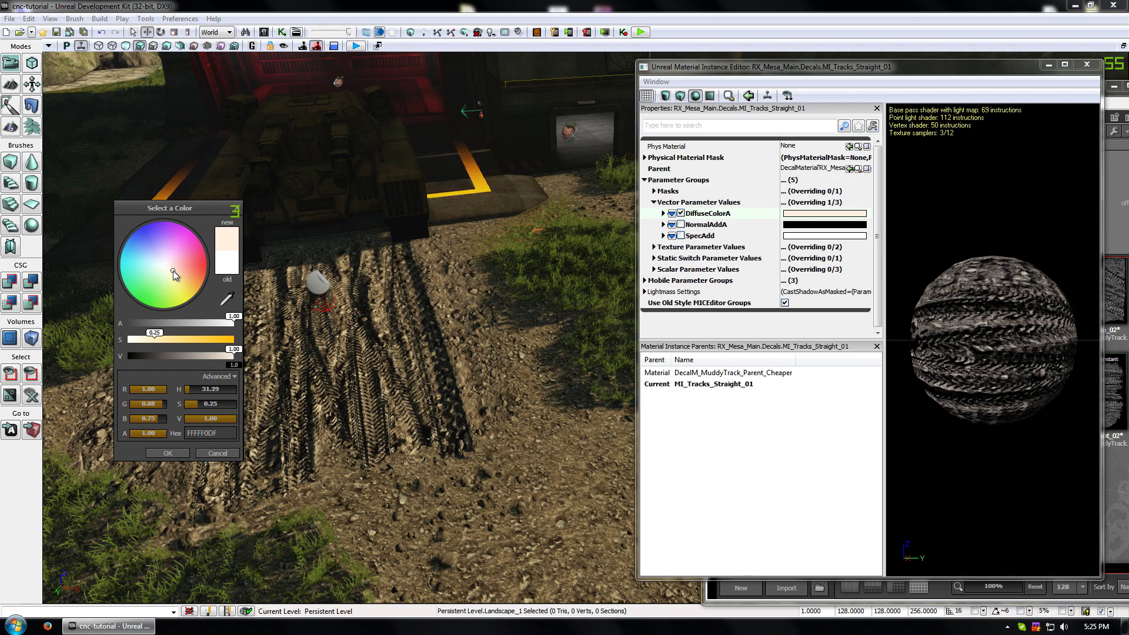
pyautogui.moveTo(437, 365); pyautogui.dragTo(436, 365, button='right')
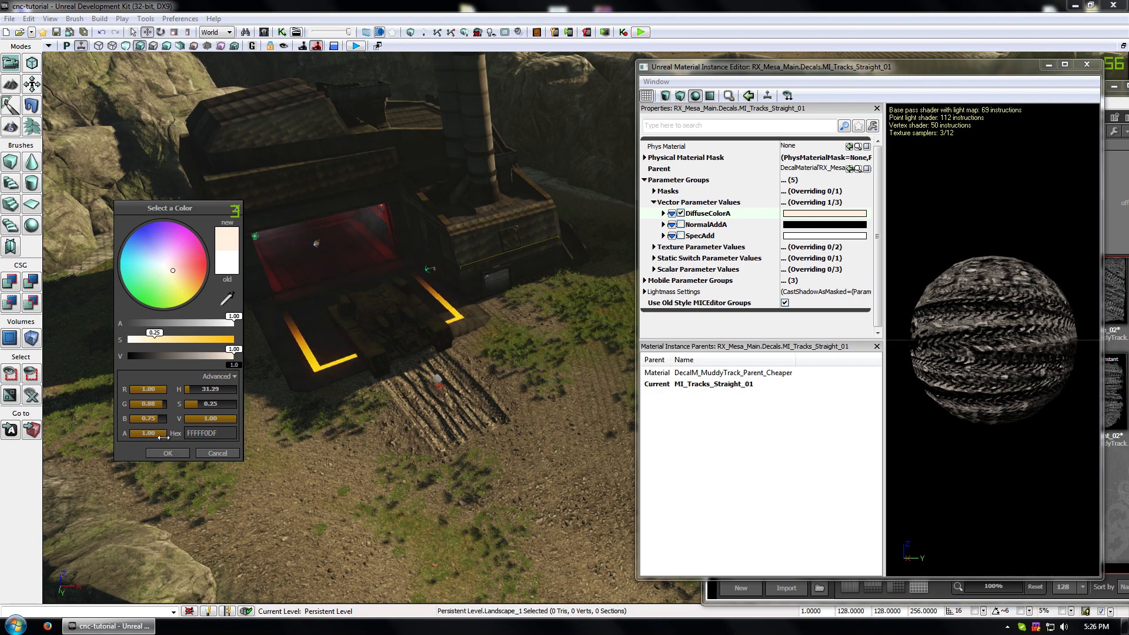
pyautogui.click(167, 452)
# - Open the MuddyTrack_SubParent, Curve_01, Curve_02, Intersection_01, Straight_02 and Straight_03 material instances for editing
pyautogui.moveTo(955, 66); pyautogui.dragTo(480, 52)
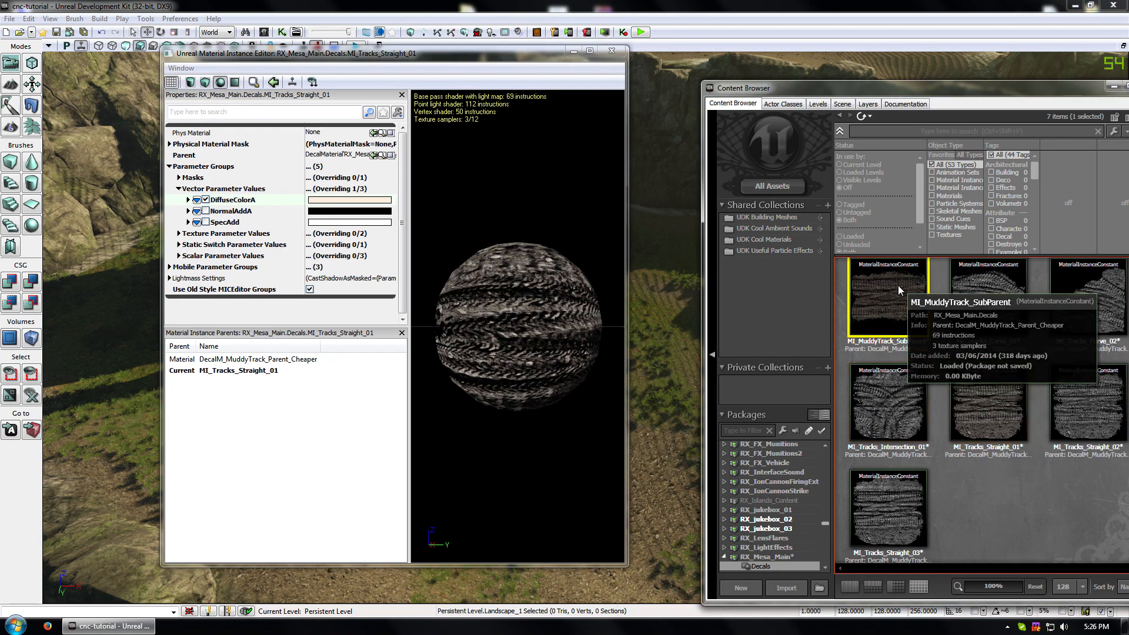
pyautogui.doubleClick(885, 292)
pyautogui.doubleClick(975, 289)
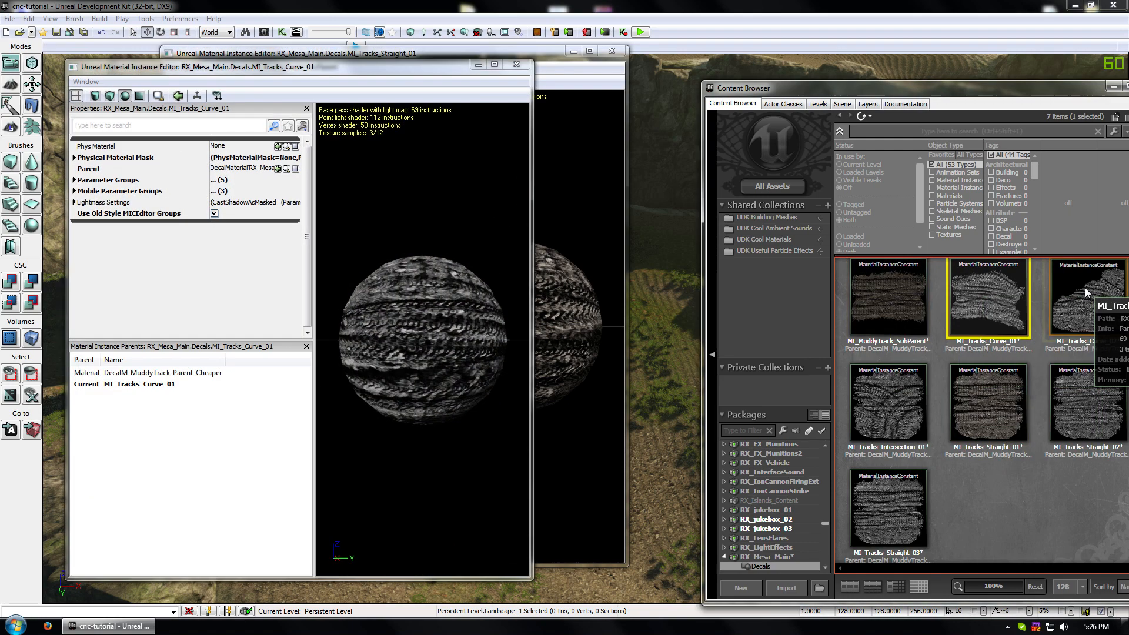
pyautogui.doubleClick(1086, 287)
pyautogui.doubleClick(908, 393)
pyautogui.doubleClick(1088, 406)
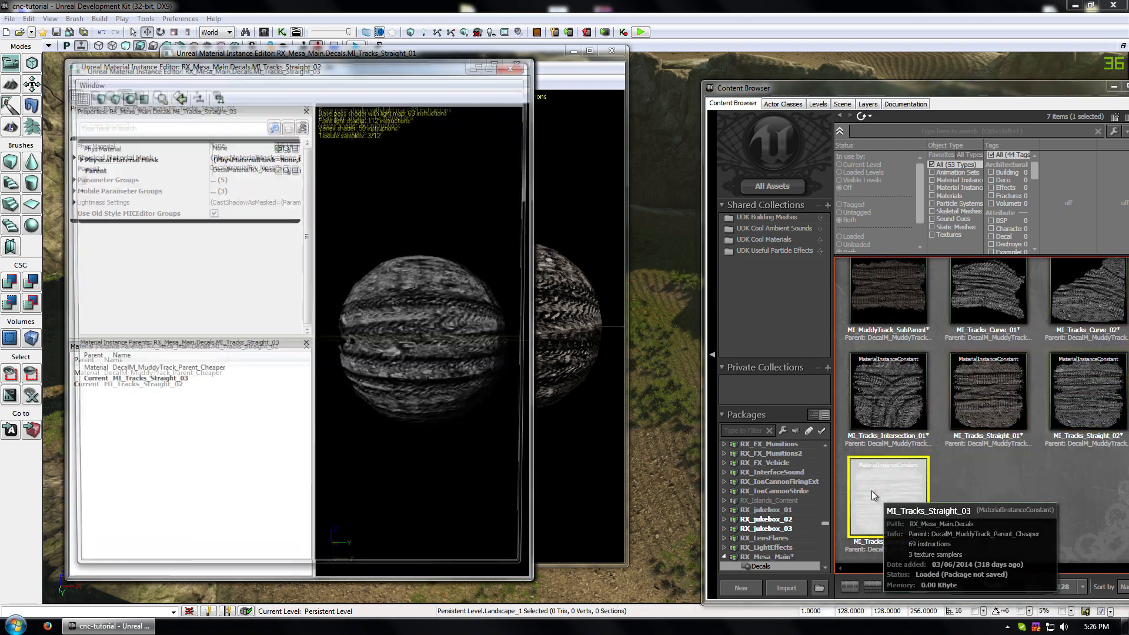
pyautogui.click(872, 492)
# - Close and reopen MI_Tracks_Straight_01 so its editor sits beside the MI_Tracks_Straight_03 editor as the colour reference
pyautogui.click(493, 57)
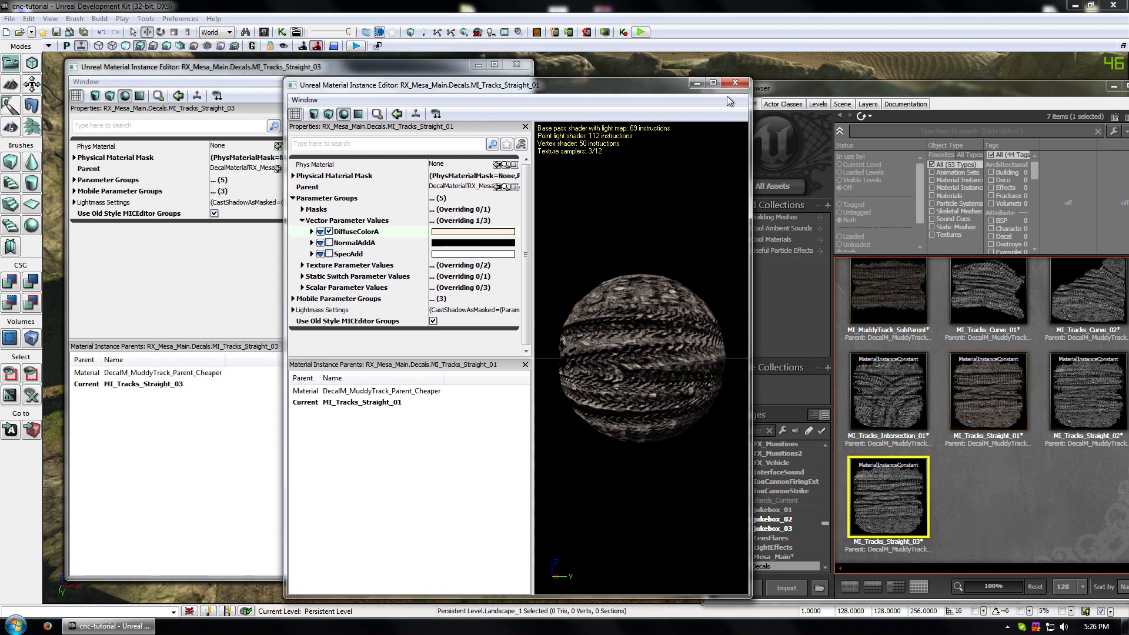
pyautogui.click(732, 87)
pyautogui.doubleClick(967, 380)
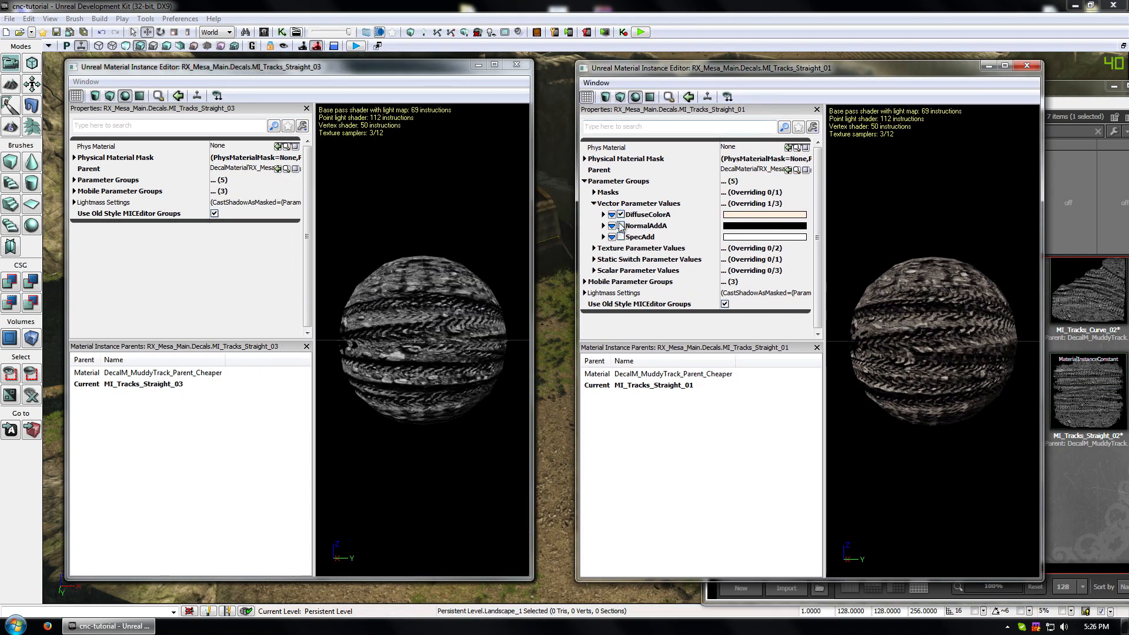
# - Override DiffuseColorA of MI_Tracks_Straight_03 with the pale orange sampled from MI_Tracks_Straight_01 and close its editor
pyautogui.click(74, 180)
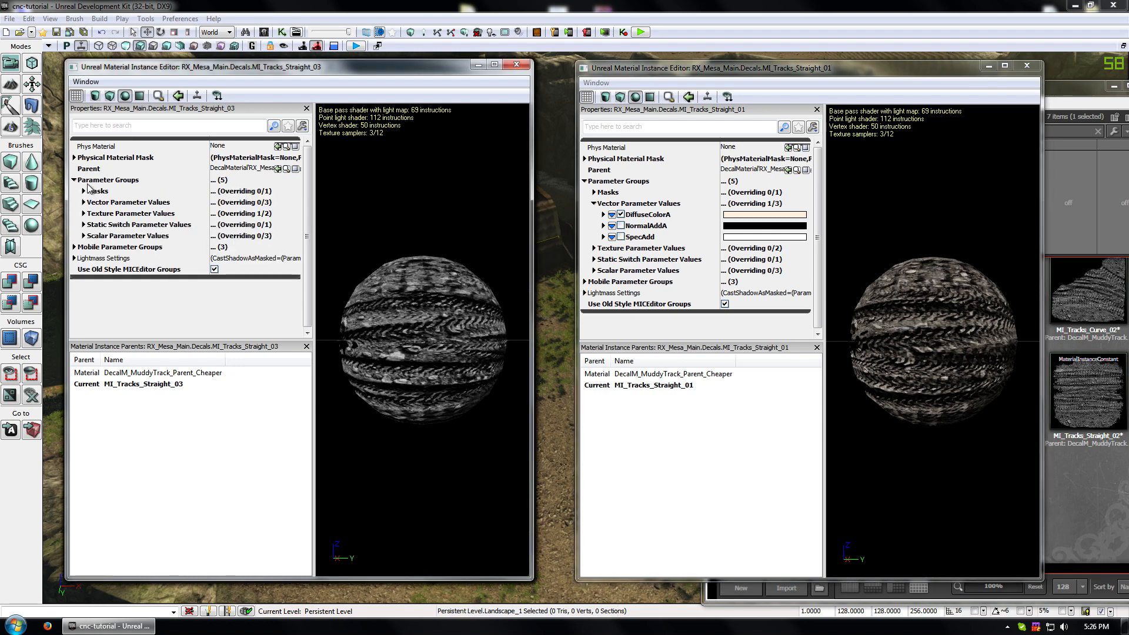
pyautogui.click(89, 213)
pyautogui.click(132, 203)
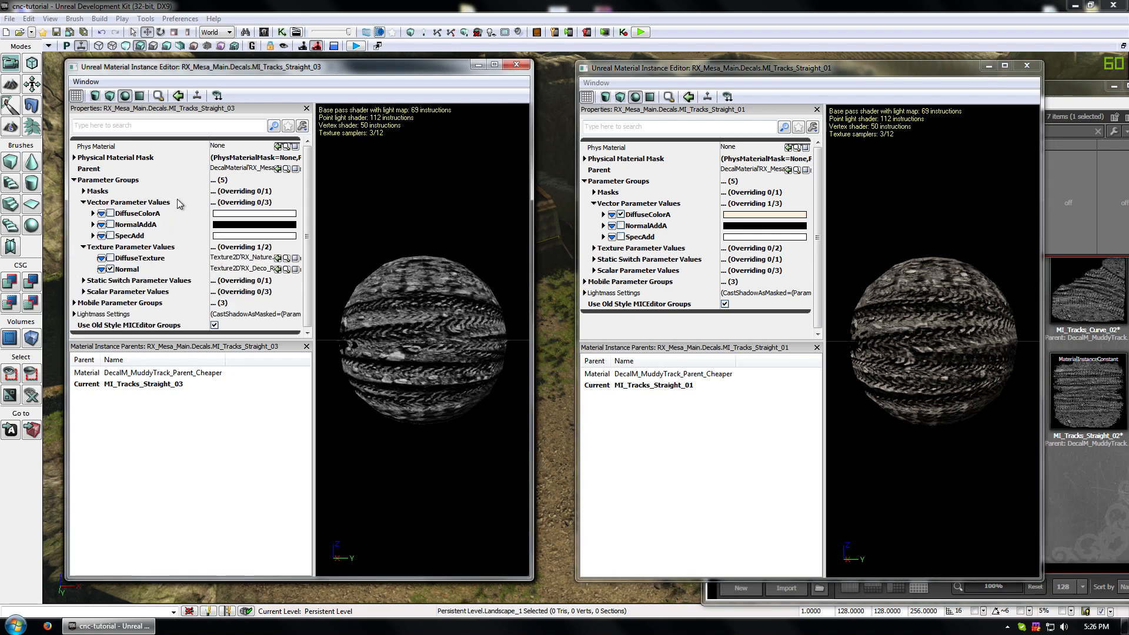
pyautogui.click(110, 213)
pyautogui.click(253, 214)
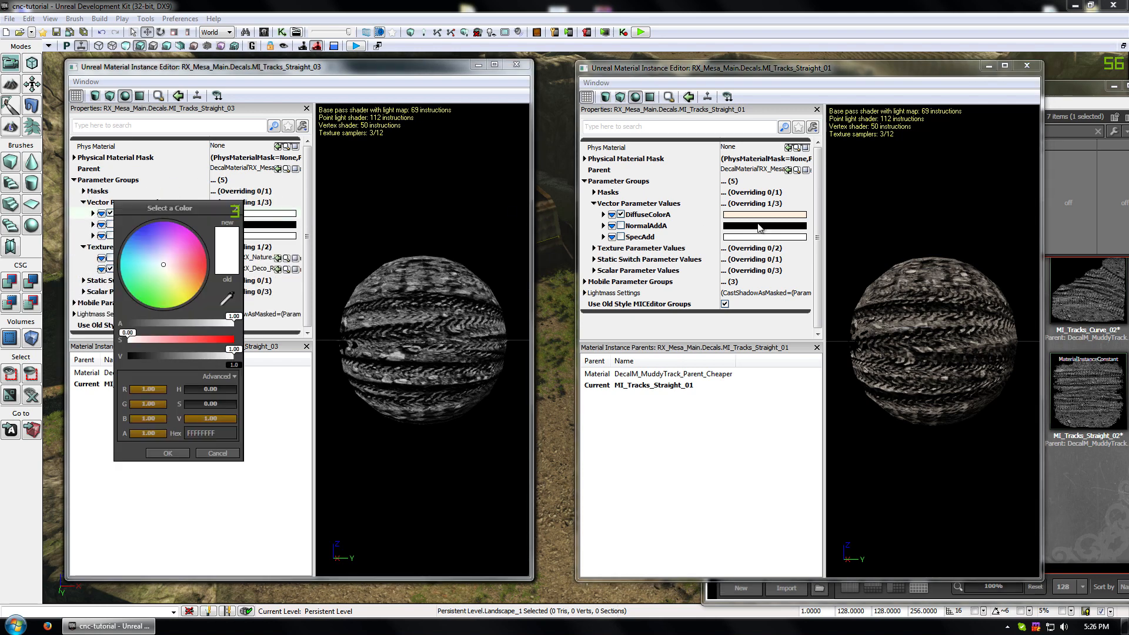
pyautogui.moveTo(227, 298); pyautogui.dragTo(757, 213)
pyautogui.click(167, 453)
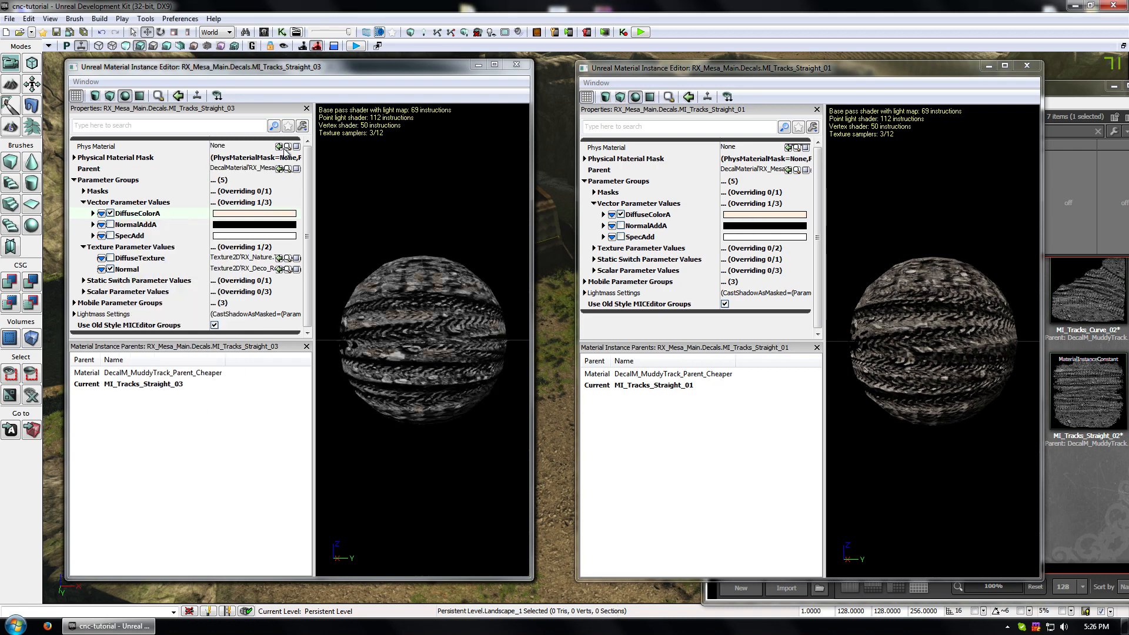
pyautogui.click(516, 64)
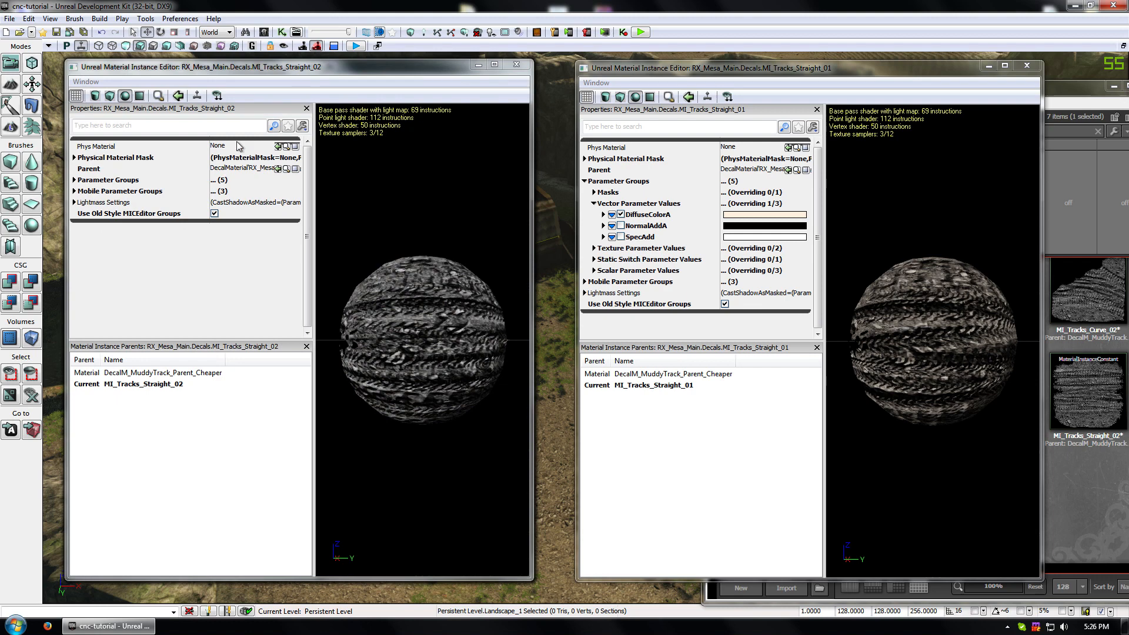
# - Open the DiffuseColorA colour of MI_Tracks_Straight_02 for editing
pyautogui.click(75, 179)
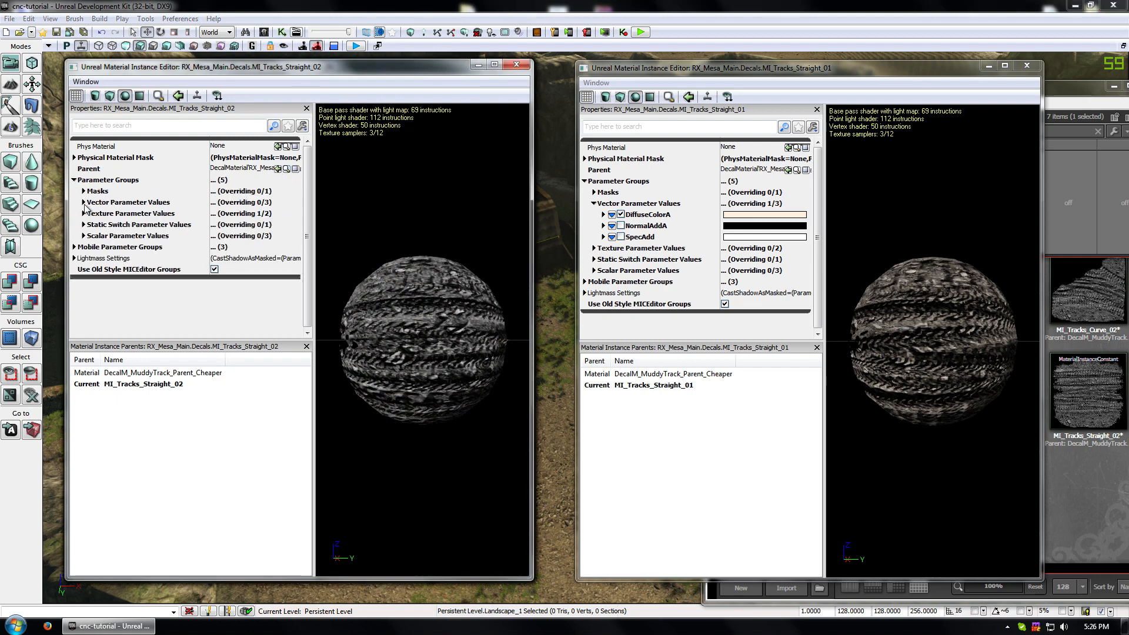
pyautogui.click(84, 203)
pyautogui.click(252, 214)
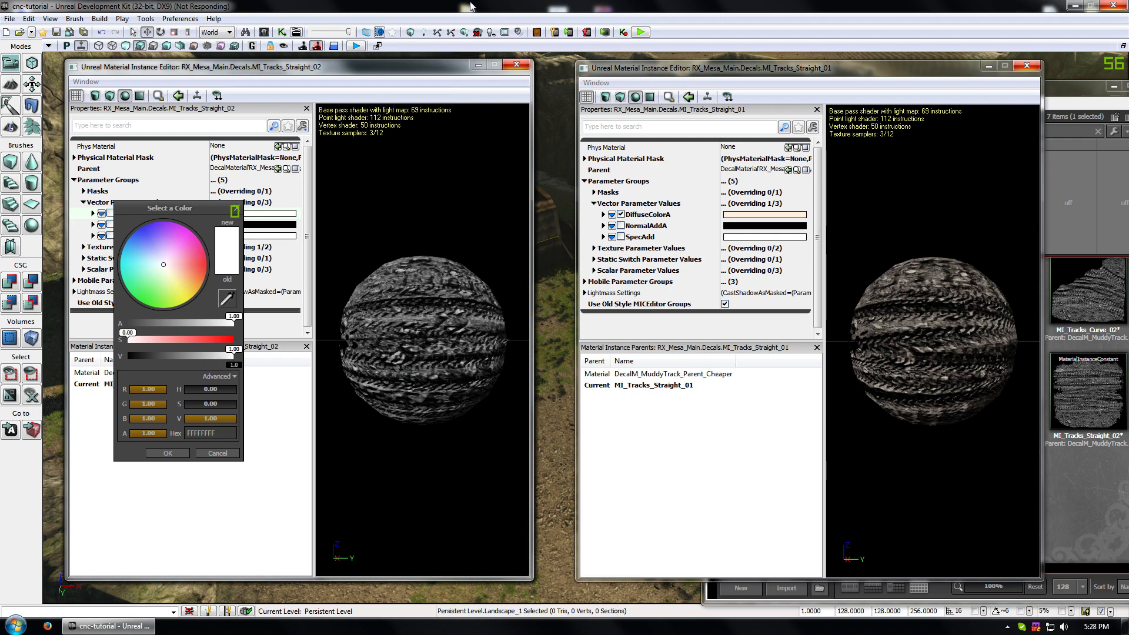
pyautogui.click(277, 432)
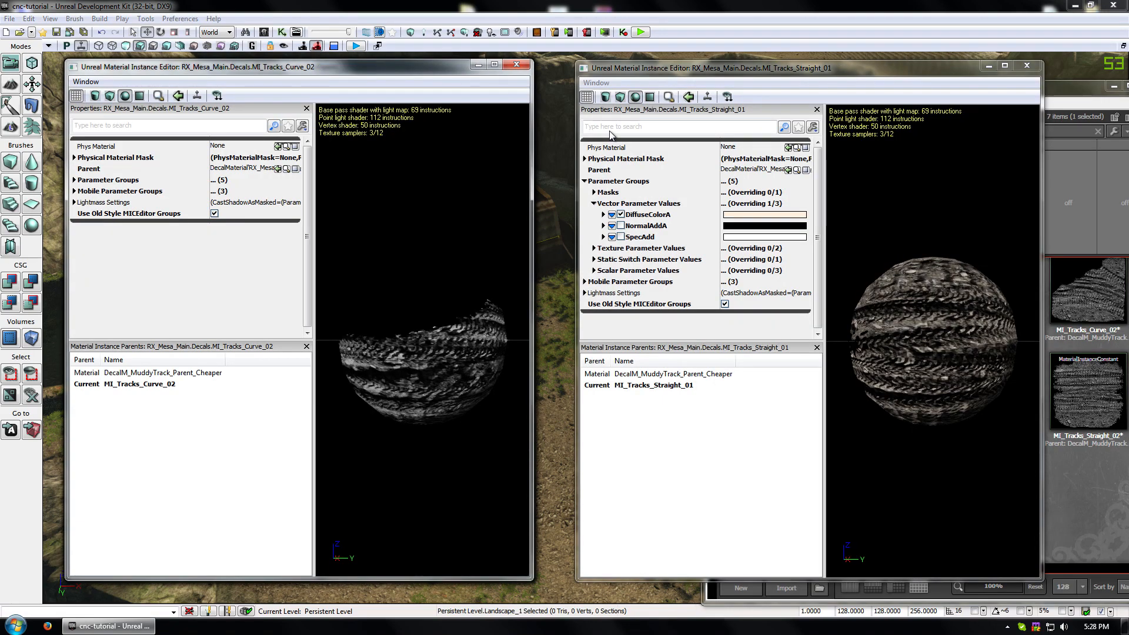
# - Set DiffuseColorA of MI_Tracks_Curve_02 to the pale orange sampled from MI_Tracks_Straight_01, enable its override and close the editor
pyautogui.click(74, 180)
pyautogui.click(83, 191)
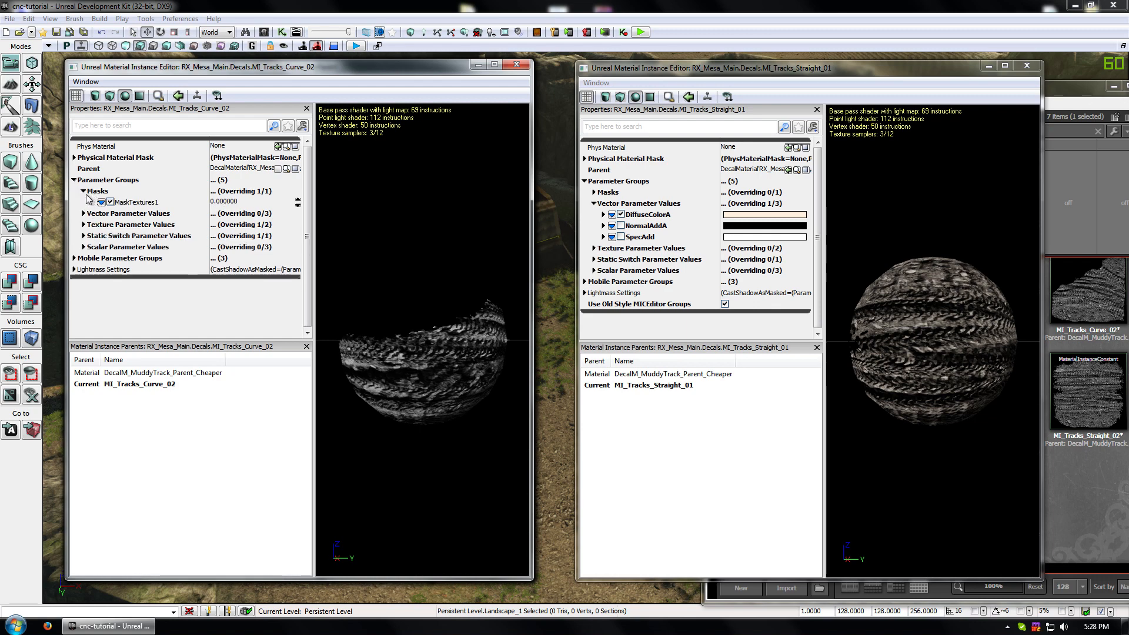
pyautogui.click(84, 192)
pyautogui.click(84, 203)
pyautogui.click(238, 214)
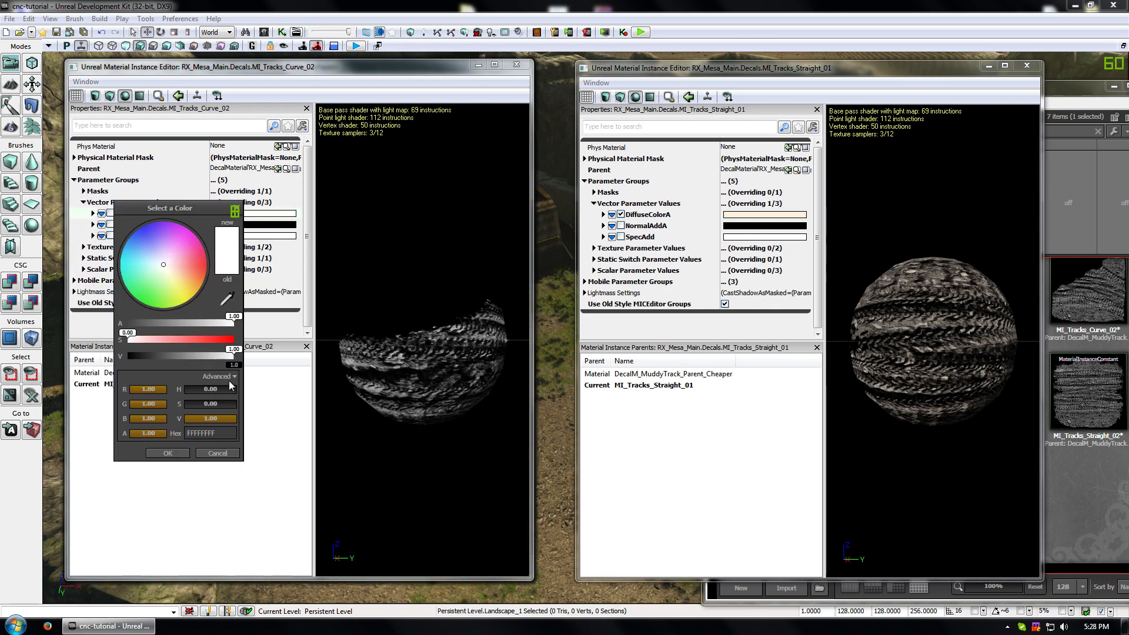
pyautogui.click(225, 307)
pyautogui.click(764, 214)
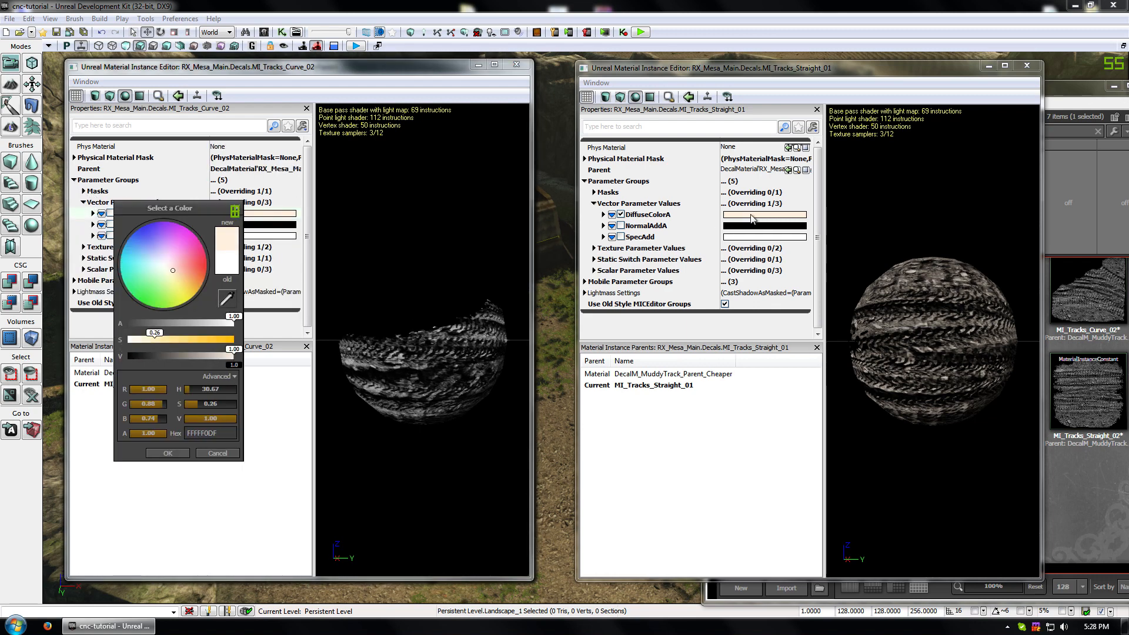
pyautogui.click(168, 453)
pyautogui.click(111, 213)
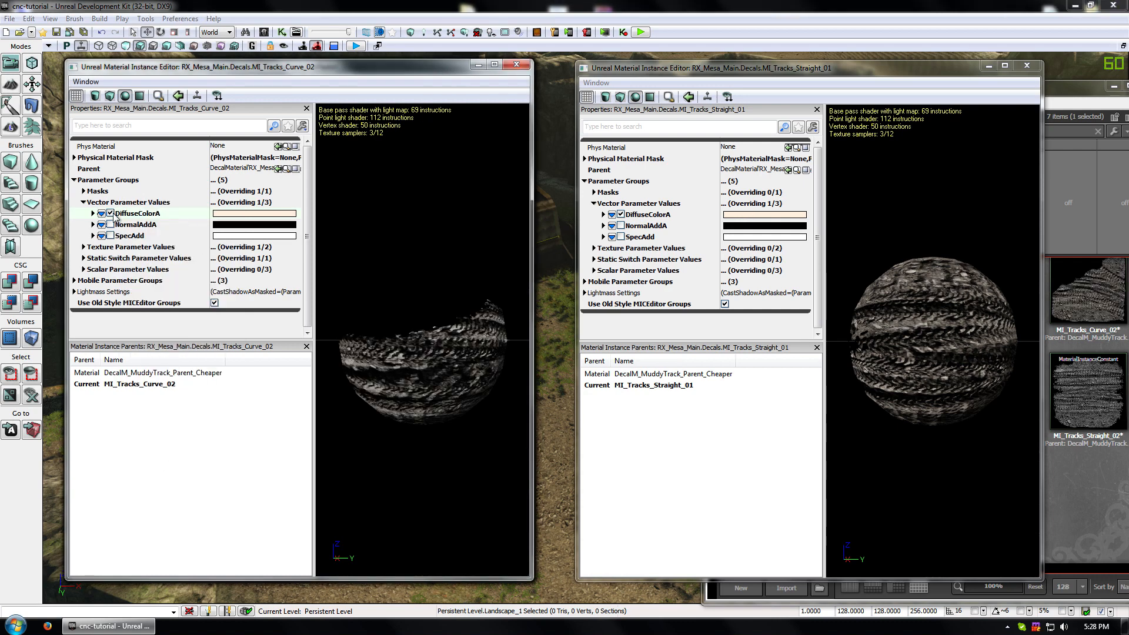
pyautogui.click(523, 68)
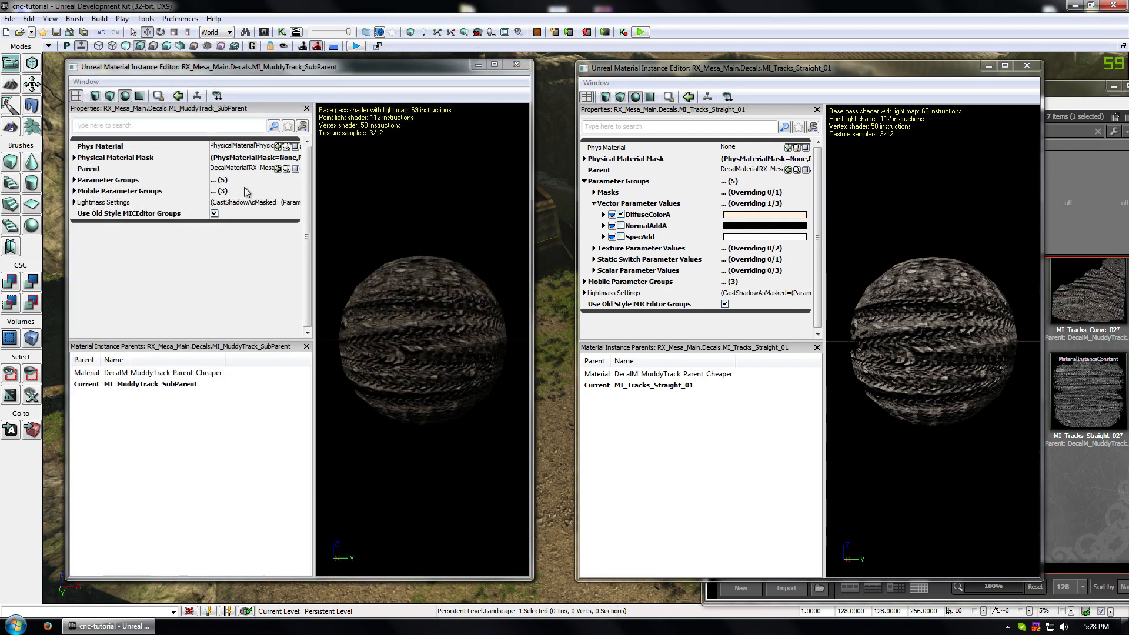
# - Set DiffuseColorA of MI_MuddyTrack_SubParent to the pale orange sampled from MI_Tracks_Straight_01, hex FFFFF0DF
pyautogui.click(74, 180)
pyautogui.click(84, 203)
pyautogui.click(258, 214)
pyautogui.click(226, 303)
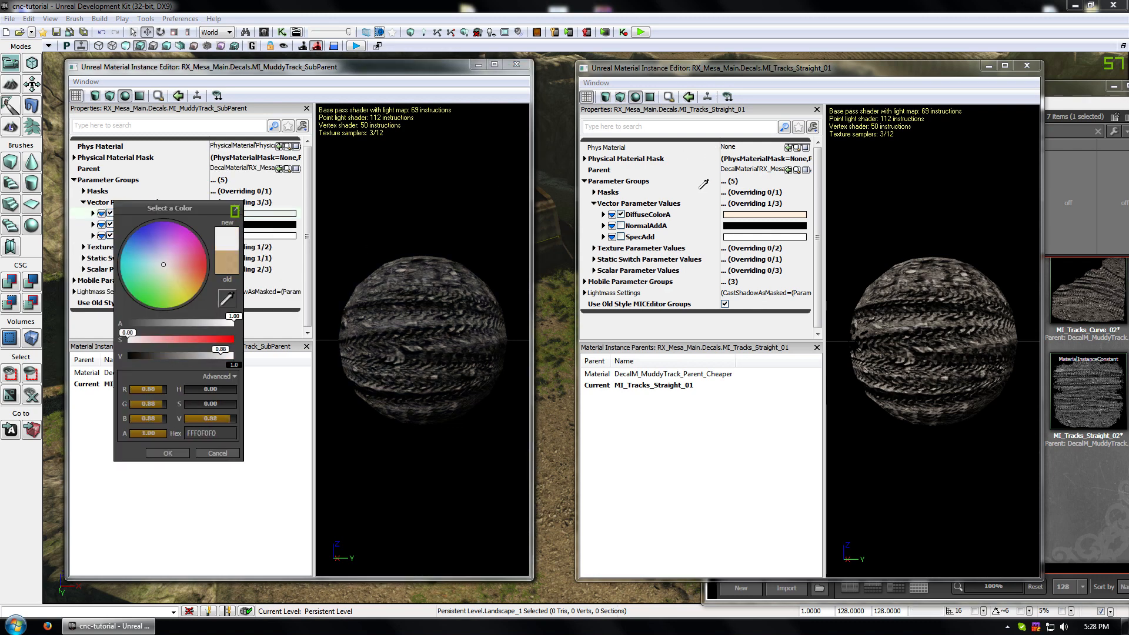
pyautogui.click(765, 214)
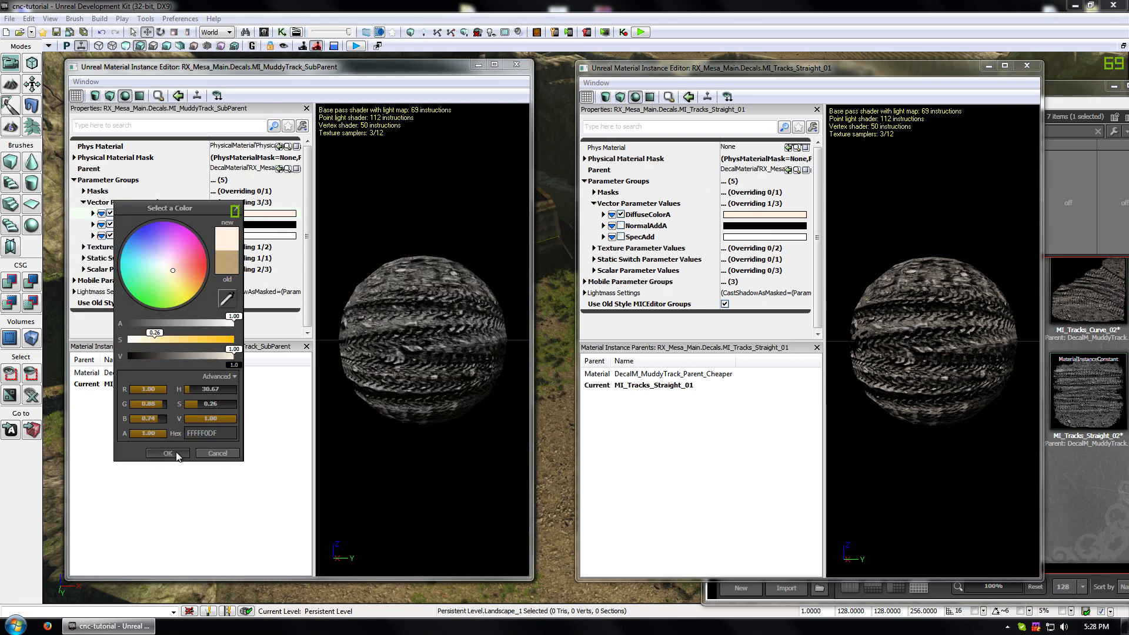
pyautogui.click(169, 454)
# - Disable the NormalAddA and SpecAdd overrides of MI_MuddyTrack_SubParent and close its editor
pyautogui.click(110, 224)
pyautogui.click(110, 236)
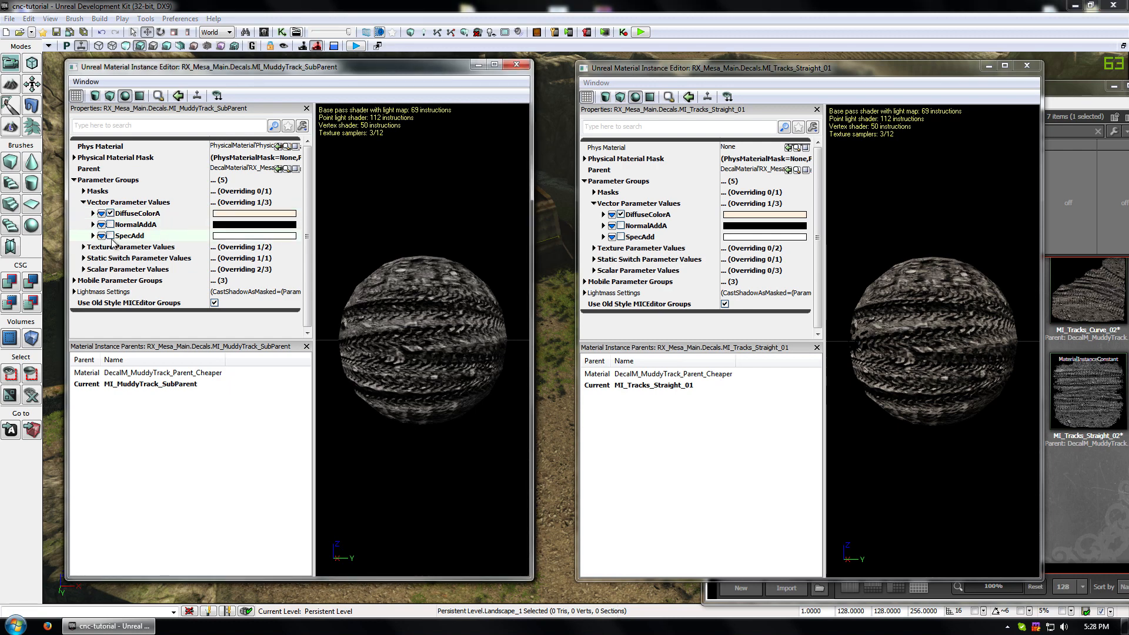
pyautogui.click(517, 64)
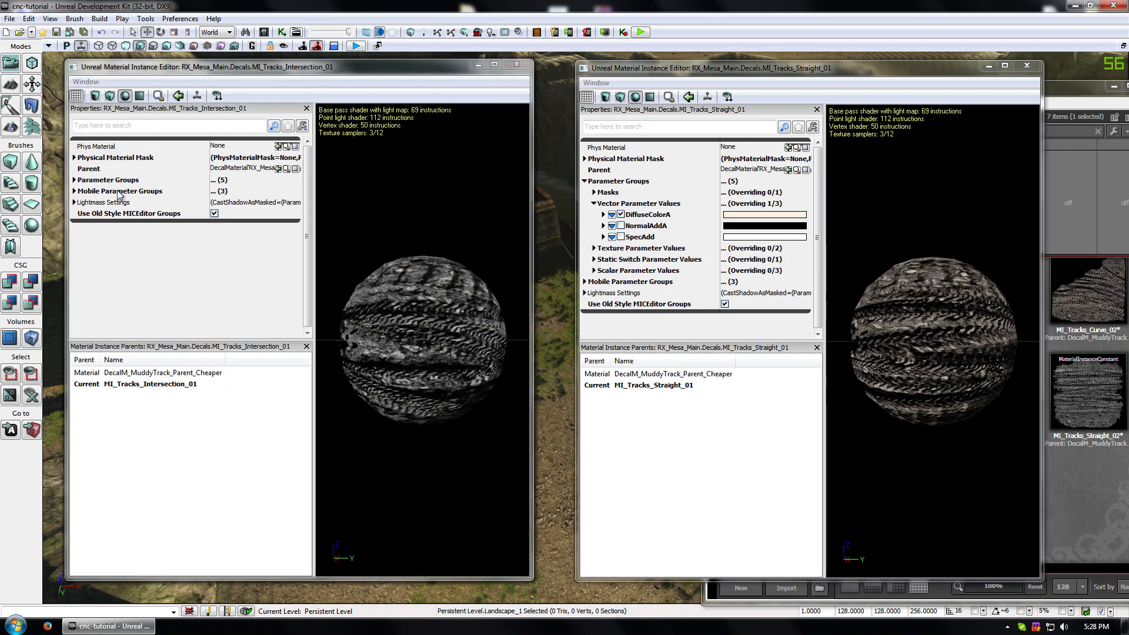
# - Set DiffuseColorA of MI_Tracks_Intersection_01 to the pale orange sampled from MI_Tracks_Straight_01, hex FFFFF0DF, with its override enabled, and close the editor
pyautogui.click(74, 180)
pyautogui.doubleClick(99, 203)
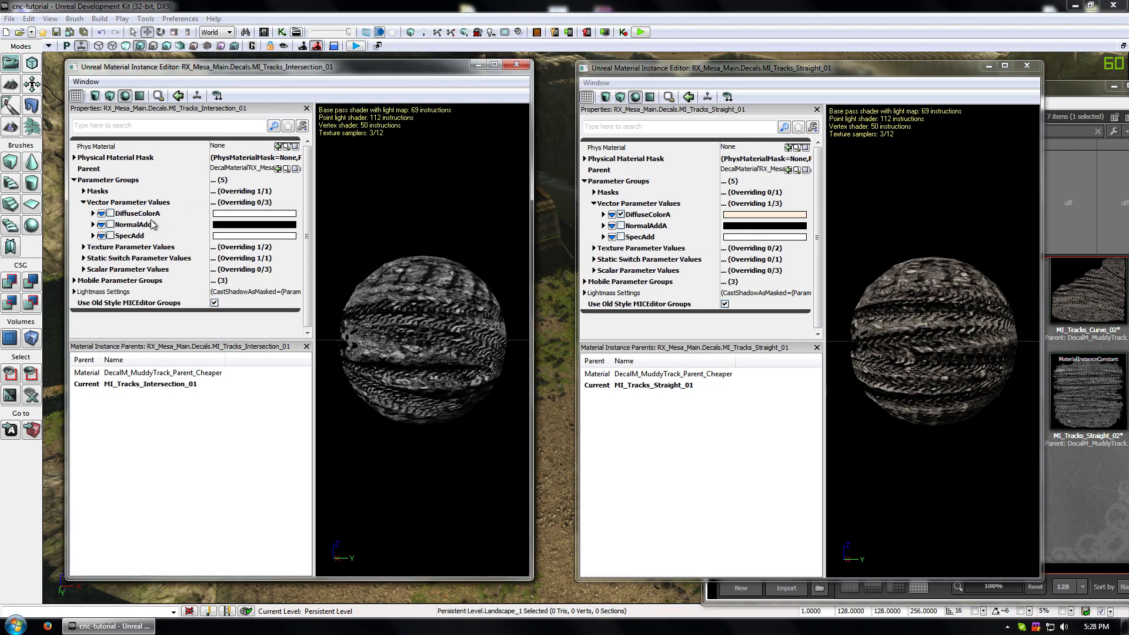
pyautogui.doubleClick(121, 215)
pyautogui.click(272, 215)
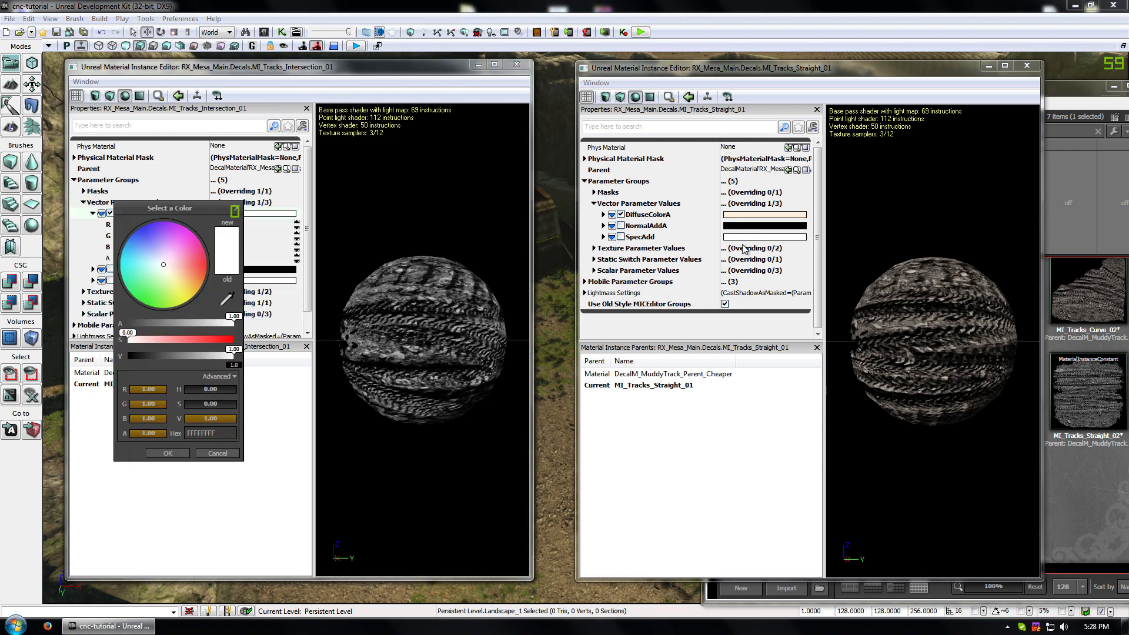
pyautogui.click(226, 300)
pyautogui.click(744, 213)
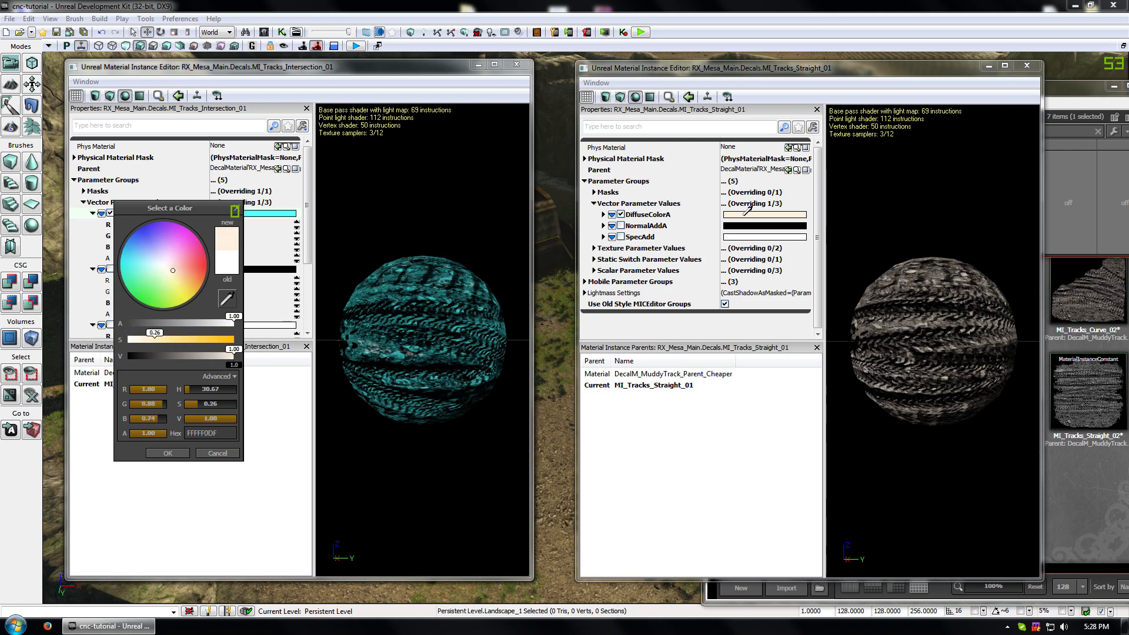
pyautogui.click(169, 453)
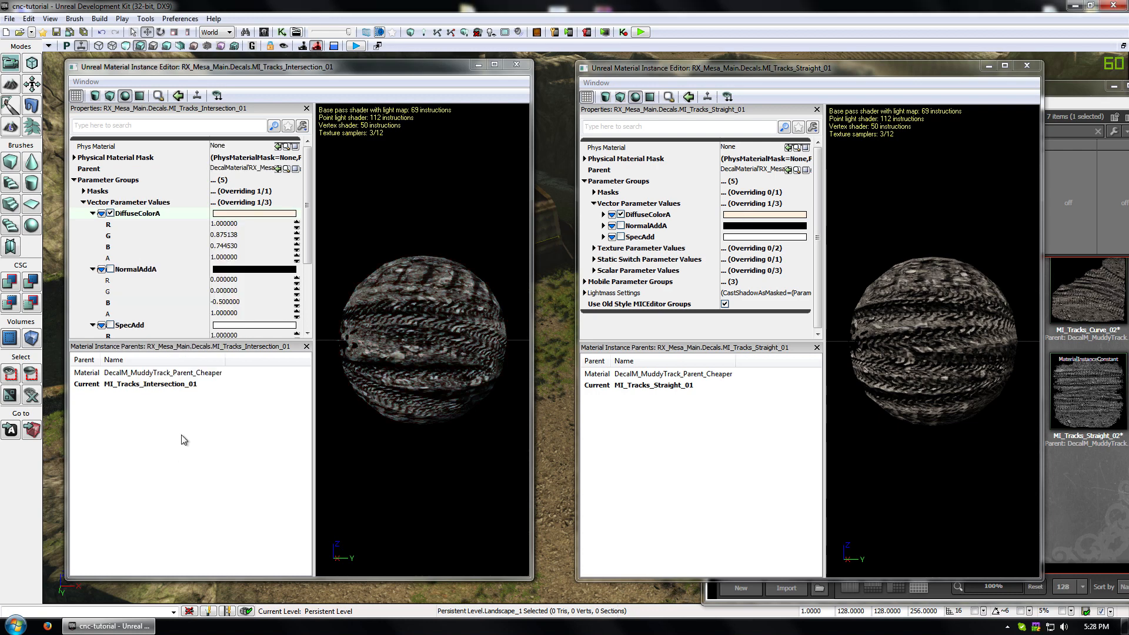
pyautogui.click(513, 63)
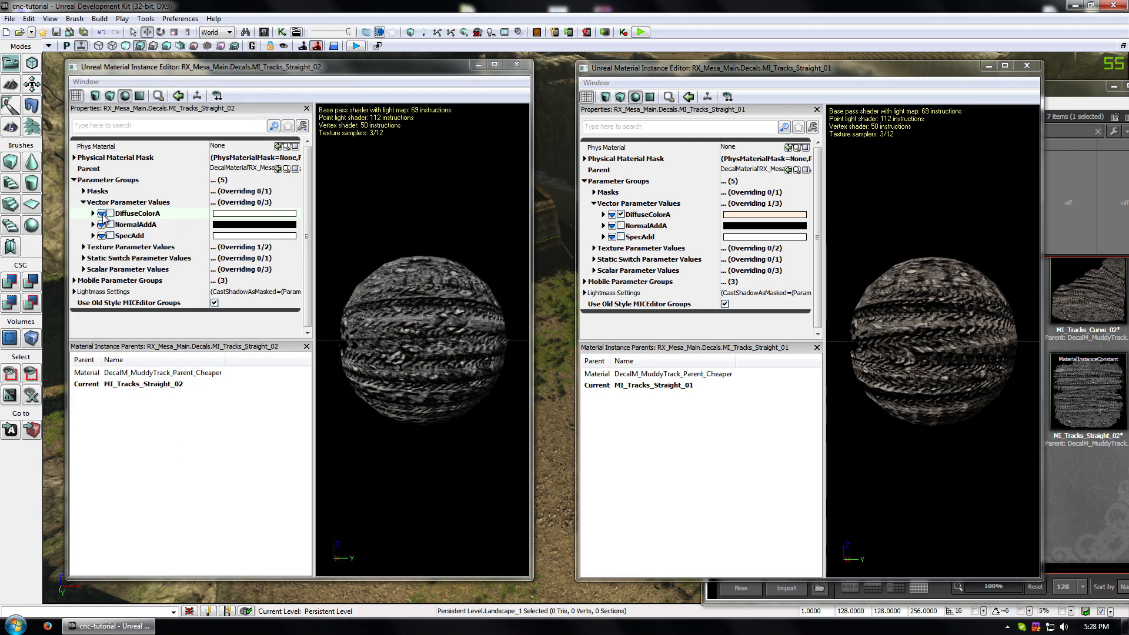
# - Enable the DiffuseColorA override of MI_Tracks_Straight_02, set it to the pale orange sampled from MI_Tracks_Straight_01, and close the editor
pyautogui.click(110, 214)
pyautogui.click(254, 213)
pyautogui.click(227, 298)
pyautogui.click(759, 215)
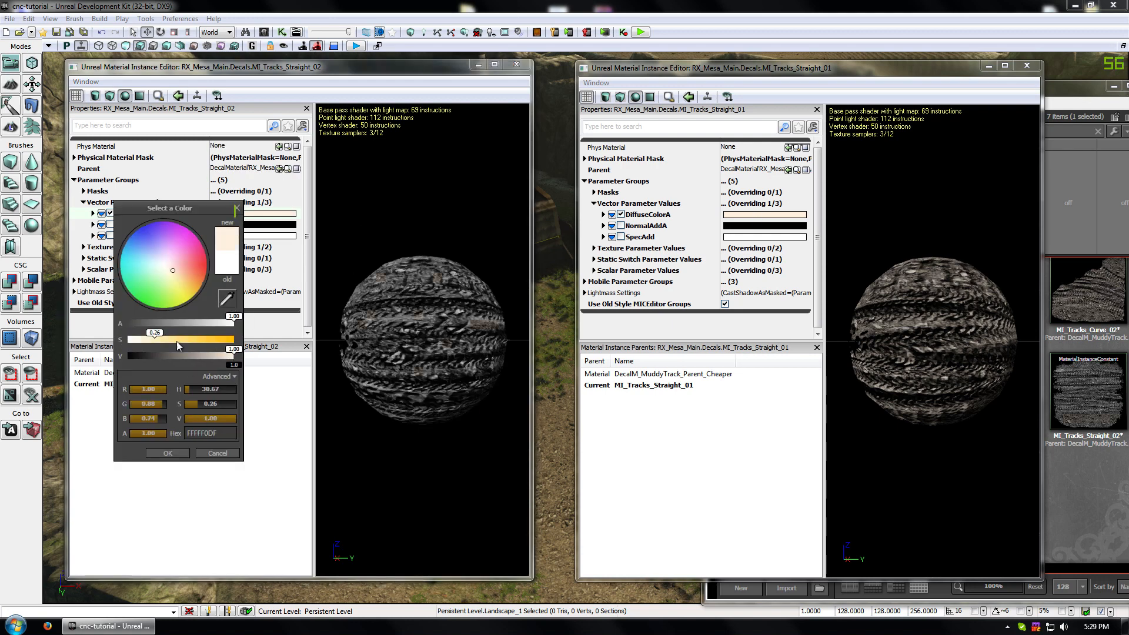
pyautogui.click(168, 453)
pyautogui.click(518, 66)
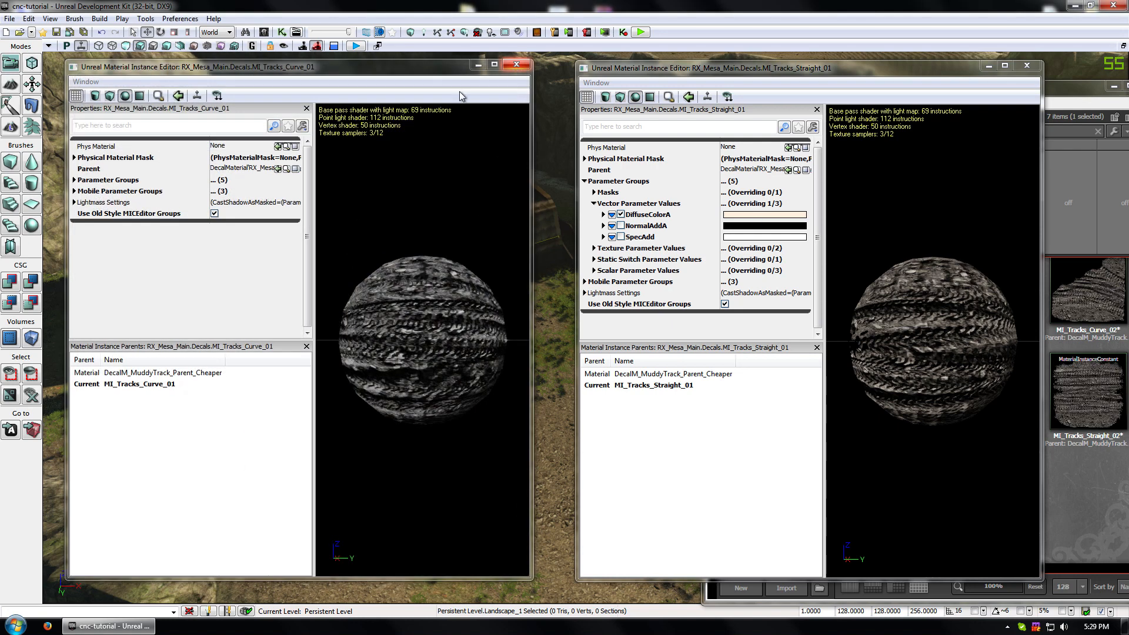
# - Override DiffuseColorA of MI_Tracks_Curve_01 with the pale orange sampled from MI_Tracks_Straight_01, and close both material instance editors
pyautogui.click(74, 180)
pyautogui.click(84, 203)
pyautogui.doubleClick(128, 218)
pyautogui.click(110, 213)
pyautogui.click(265, 215)
pyautogui.click(228, 300)
pyautogui.click(761, 214)
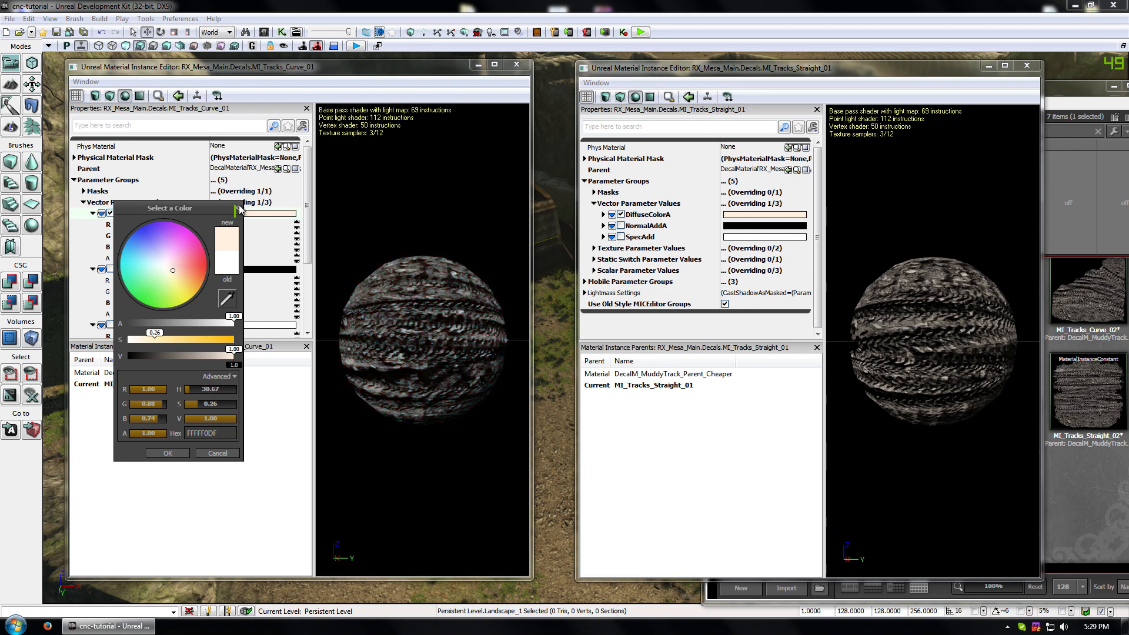
pyautogui.click(168, 454)
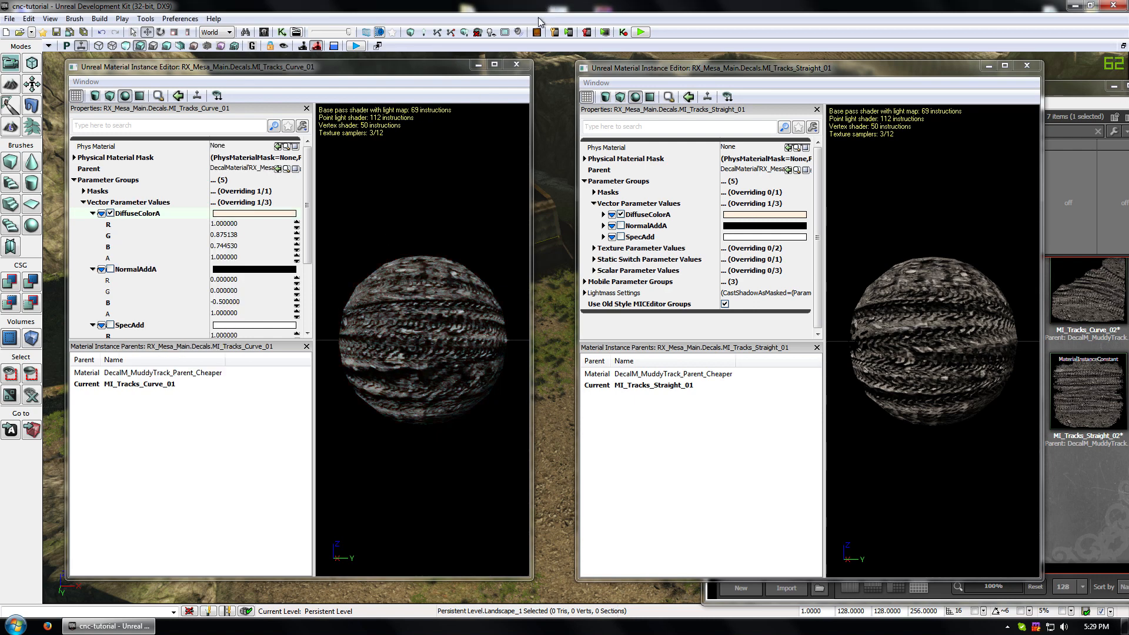
pyautogui.click(518, 65)
pyautogui.click(1027, 65)
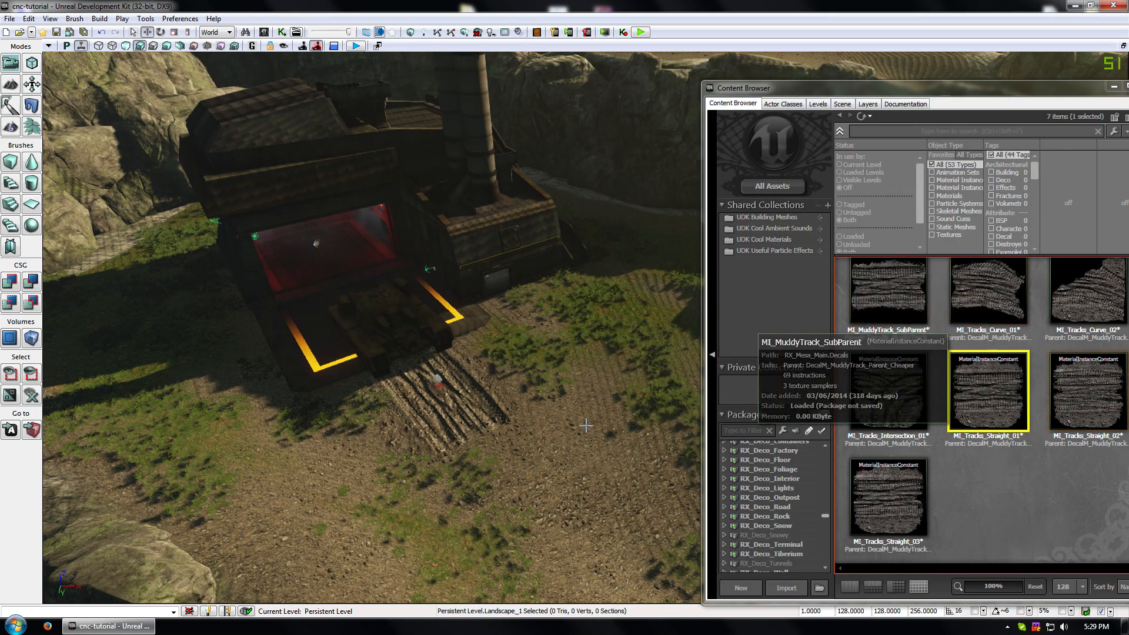
# - Try placing an MI_MuddyTrack_SubParent decal on the ground beside the existing tracks, and delete it
pyautogui.moveTo(888, 294); pyautogui.dragTo(659, 453)
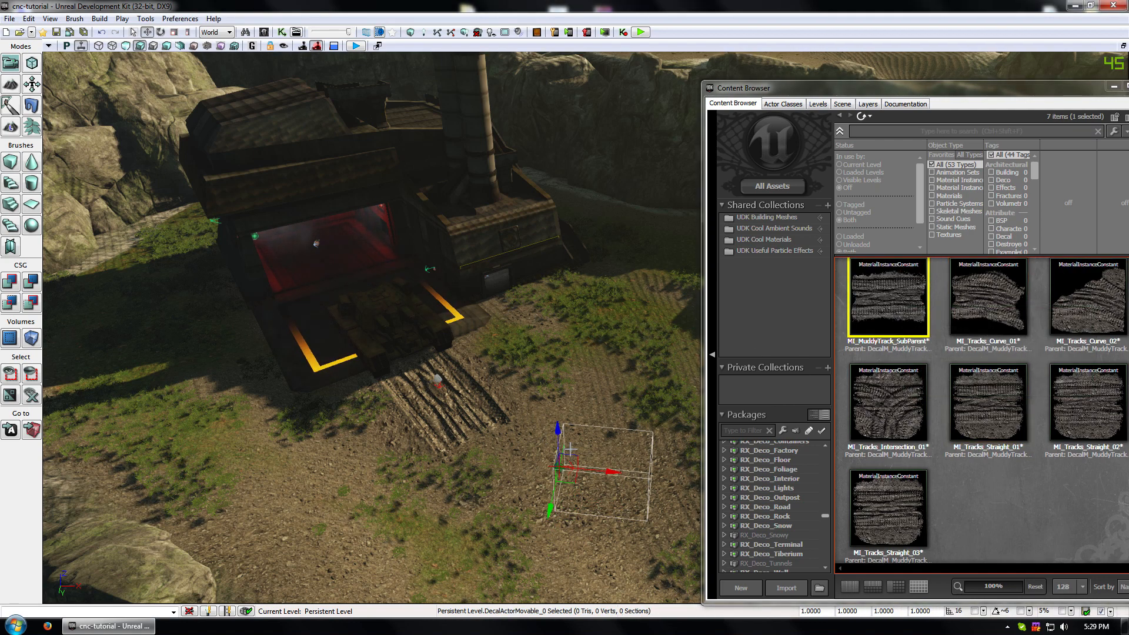
pyautogui.press('Delete')
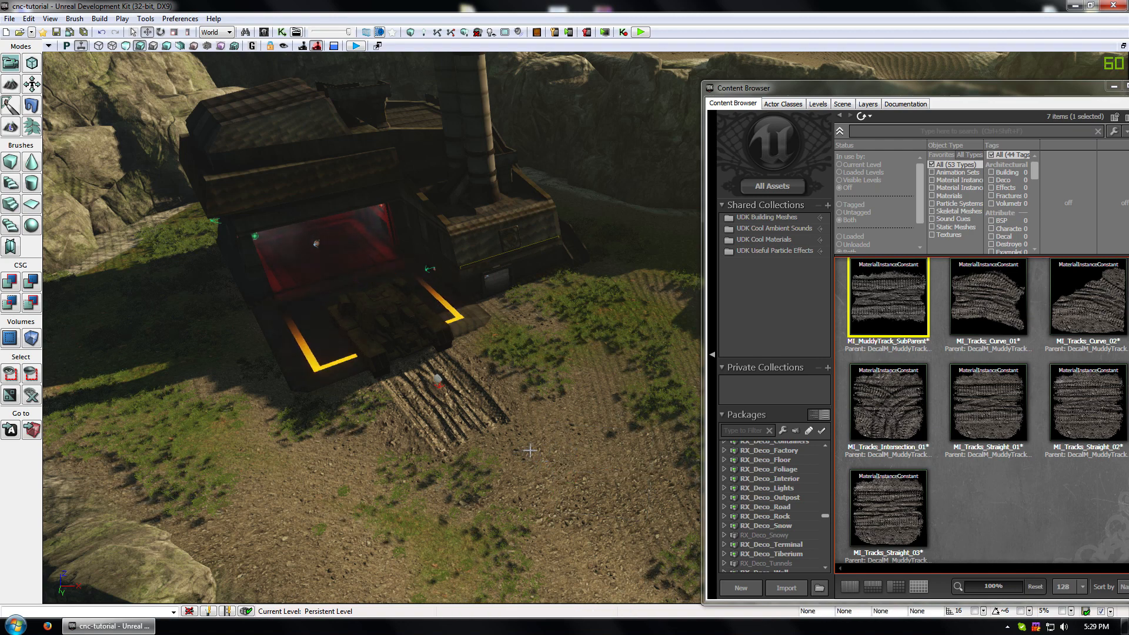
# - Duplicate the existing track decal several times to extend the tire tracks in a row leading away from the tank
pyautogui.moveTo(1095, 88); pyautogui.dragTo(1019, 90)
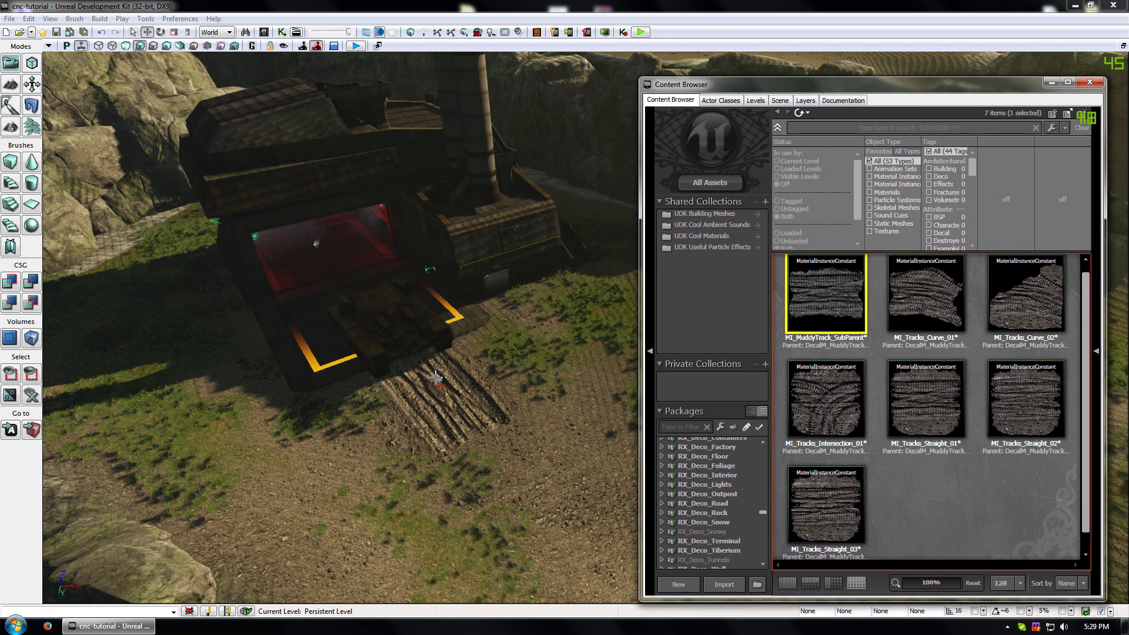
pyautogui.rightClick(437, 379)
pyautogui.click(548, 368)
pyautogui.moveTo(447, 393); pyautogui.dragTo(476, 398)
pyautogui.keyDown('alt'); pyautogui.moveTo(539, 419); pyautogui.dragTo(590, 444); pyautogui.keyUp('alt')
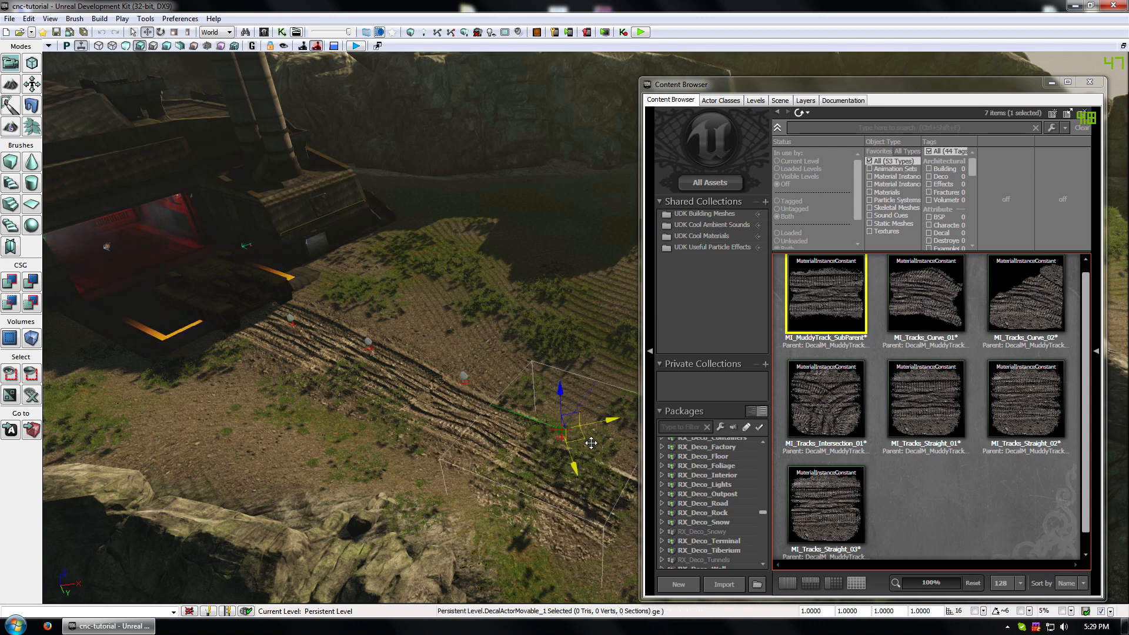
# - Rotate the farthest track decal by about 21° and move it to join the end of the track row
pyautogui.press('space')
pyautogui.moveTo(590, 443); pyautogui.dragTo(642, 433, button='right')
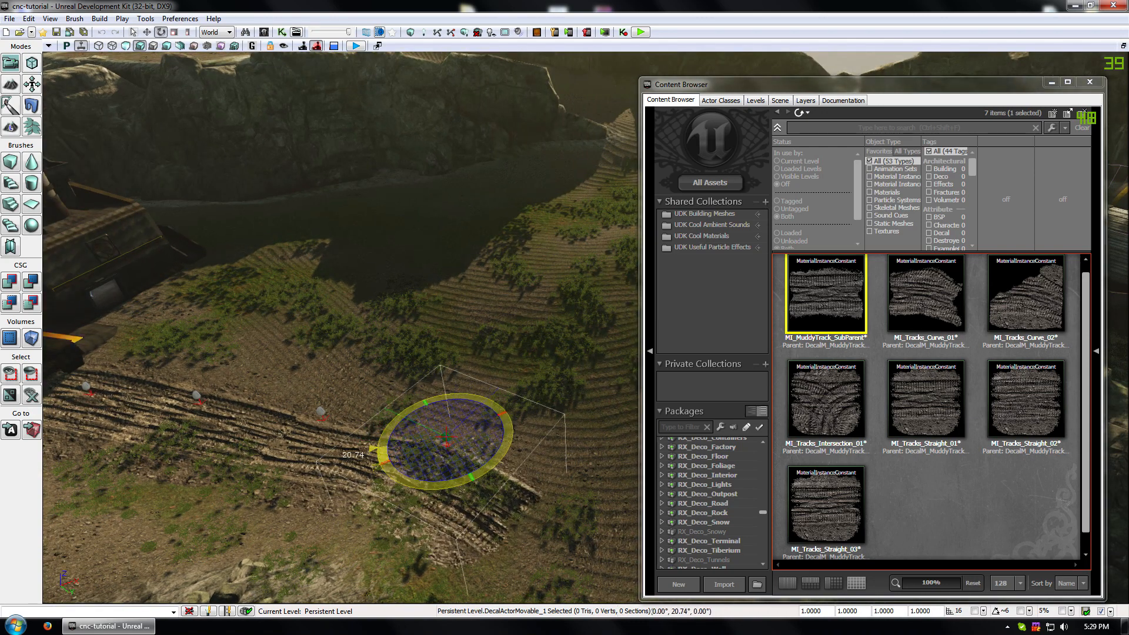
pyautogui.moveTo(467, 441); pyautogui.dragTo(468, 466, button='right')
pyautogui.press('space')
pyautogui.moveTo(470, 477); pyautogui.dragTo(450, 446)
pyautogui.press('space')
pyautogui.moveTo(411, 370); pyautogui.dragTo(94, 416, button='right')
pyautogui.click(401, 487)
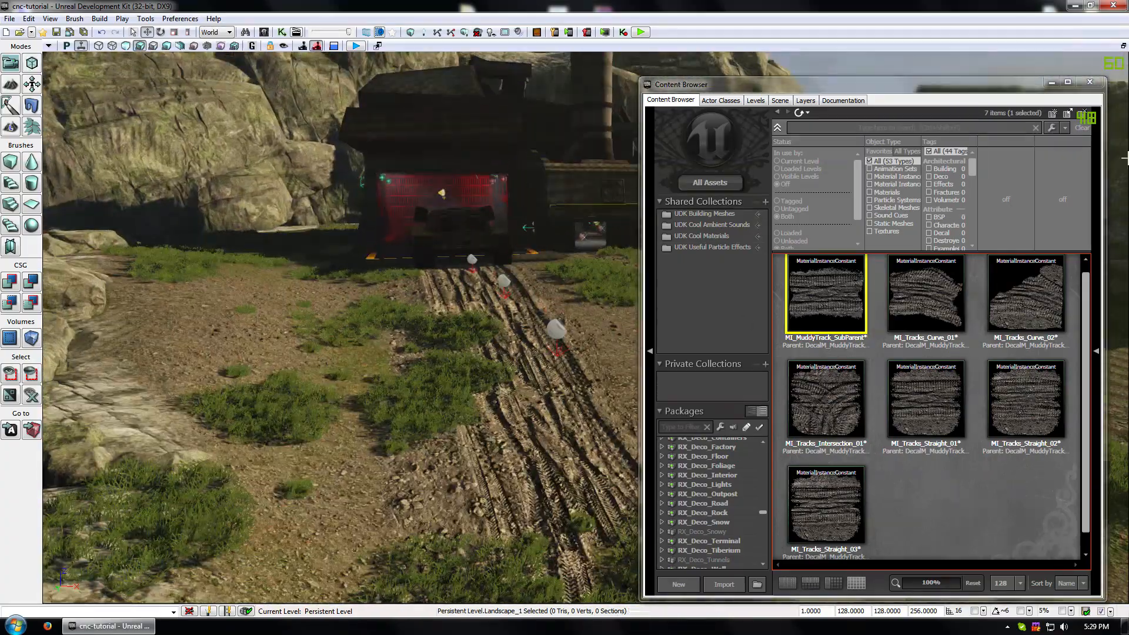
# - Close the Content Browser and landscape properties, and nudge the track decal nearest the tank slightly towards the tank
pyautogui.click(1089, 83)
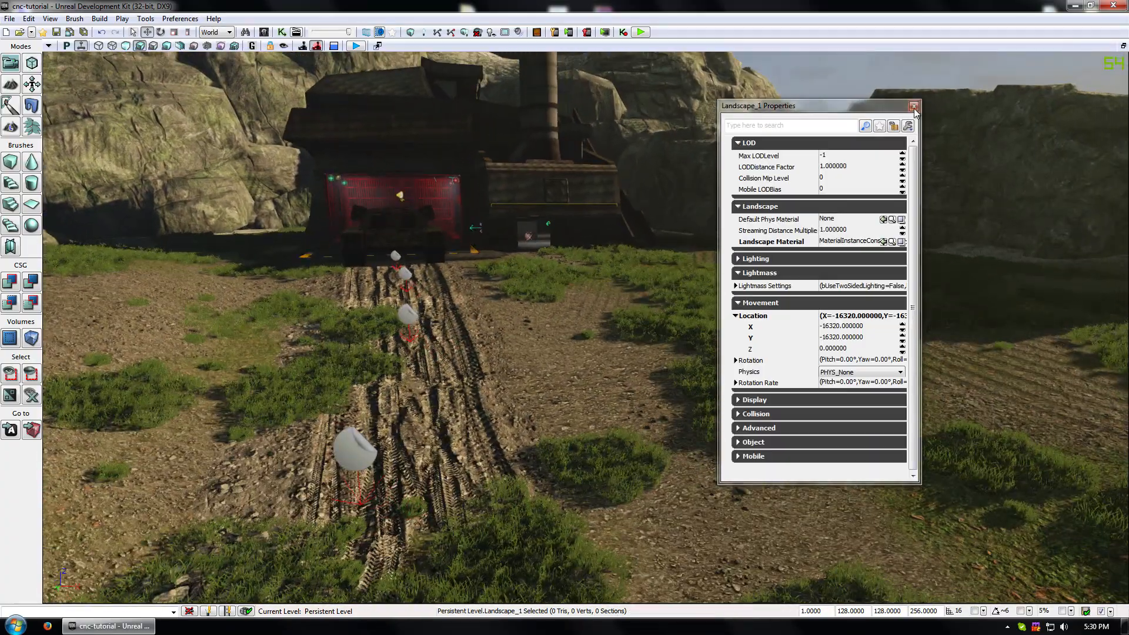
pyautogui.click(915, 107)
pyautogui.moveTo(536, 426); pyautogui.dragTo(589, 396, button='right')
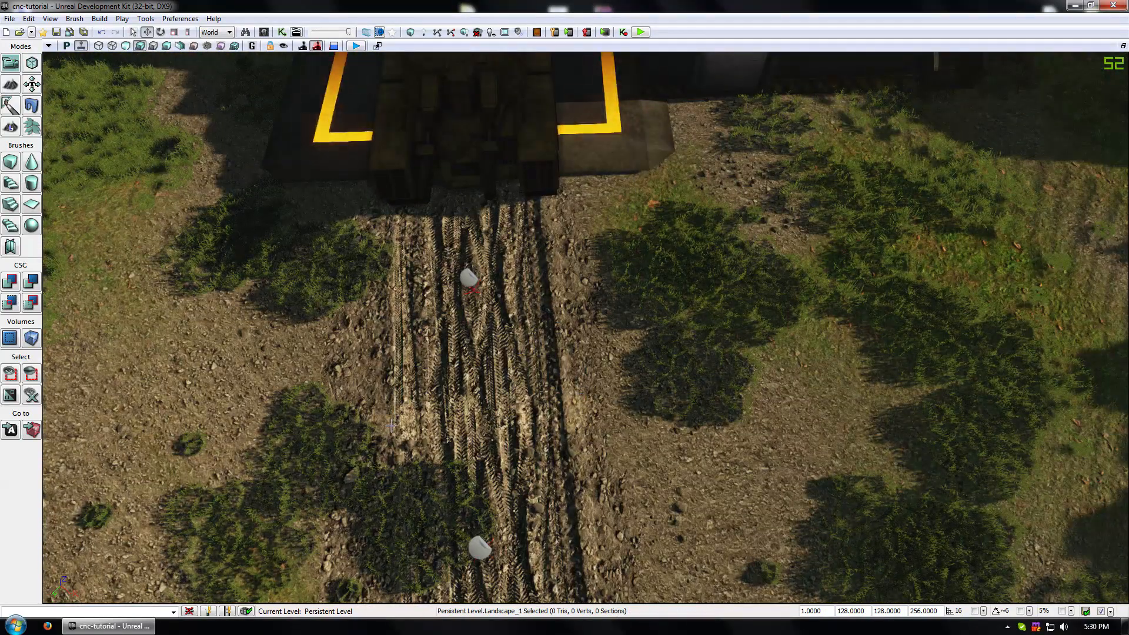
pyautogui.click(464, 274)
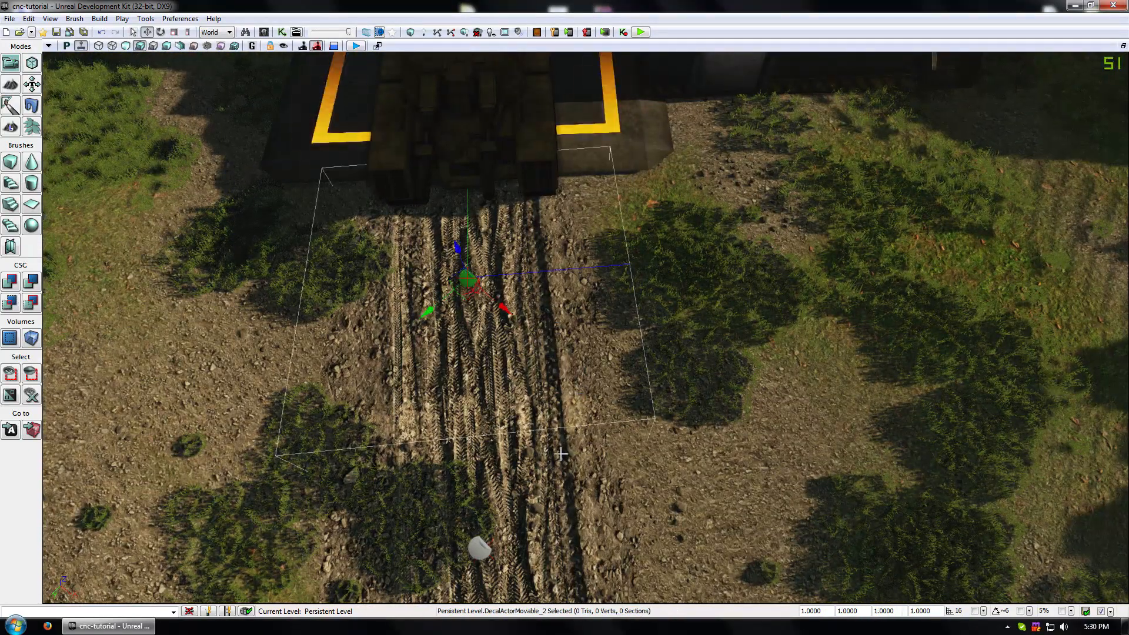
pyautogui.moveTo(471, 291); pyautogui.dragTo(471, 290)
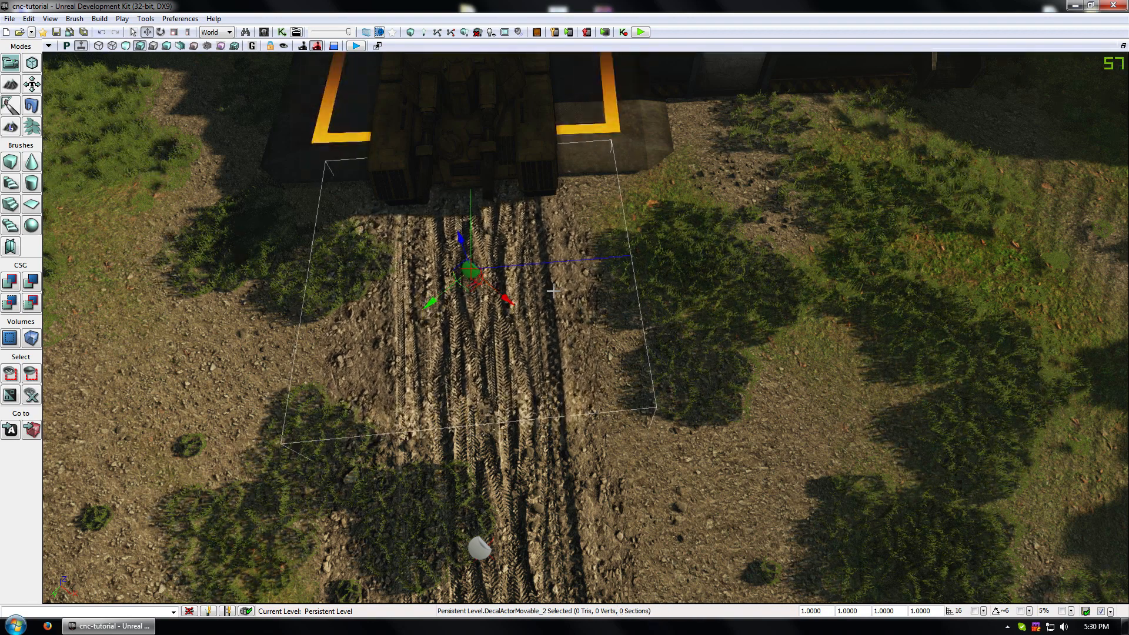
# - Open the properties of the track decal nearest the tank and change its Height to 598.437622
pyautogui.doubleClick(525, 285)
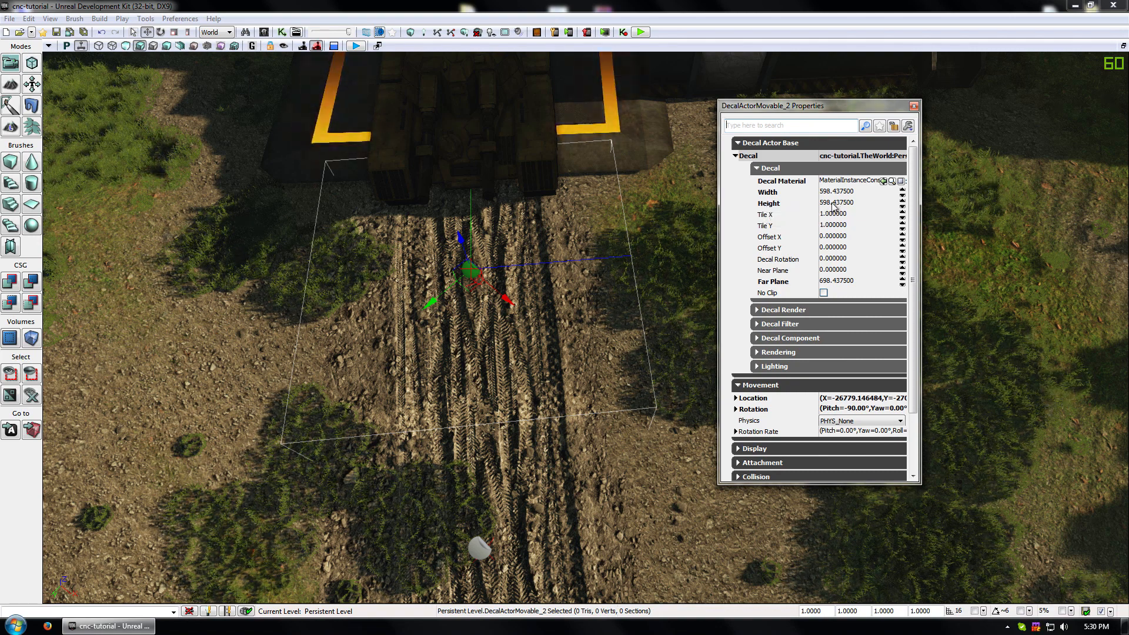
pyautogui.click(856, 203)
pyautogui.press('BackSpace')
pyautogui.write('1')
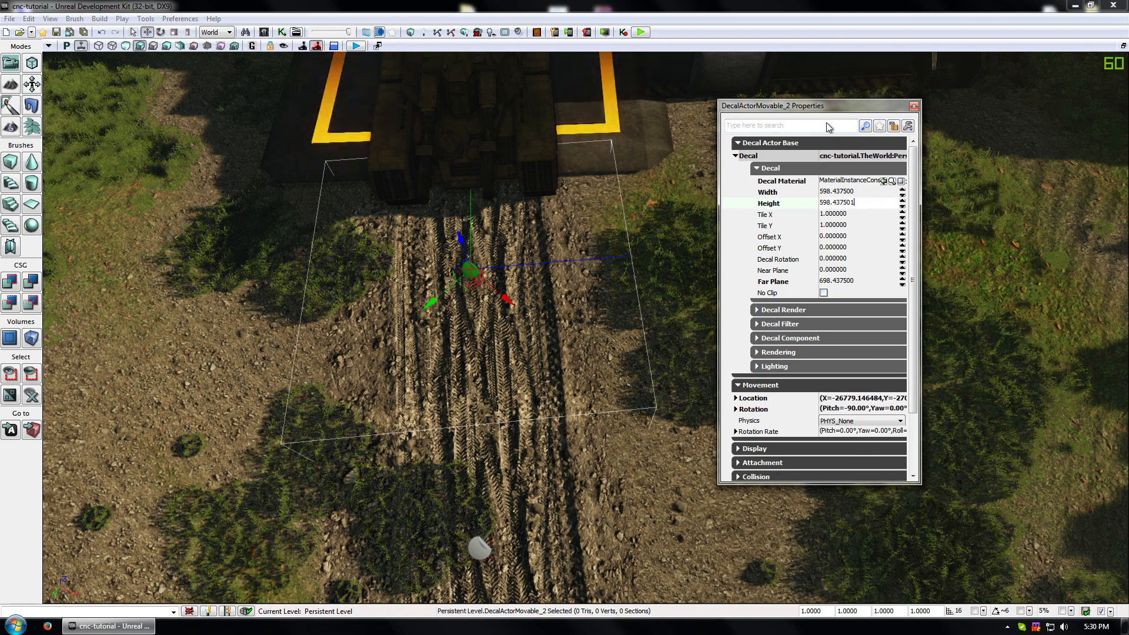
pyautogui.click(858, 202)
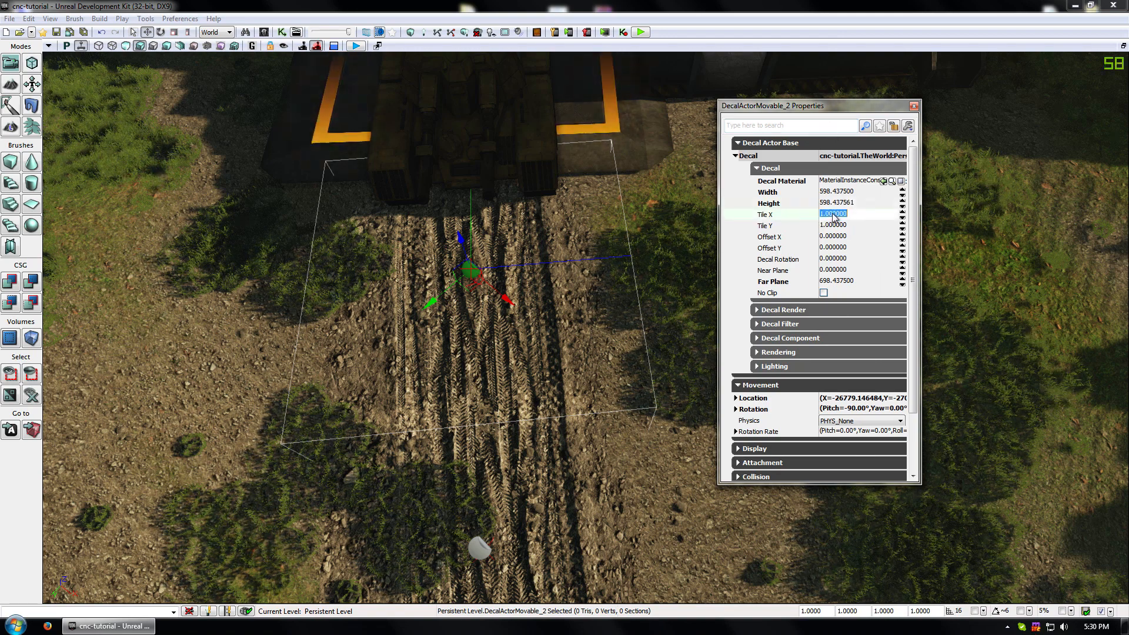
pyautogui.press('BackSpace')
pyautogui.press('BackSpace')
pyautogui.write('61')
pyautogui.press('BackSpace')
pyautogui.write('0')
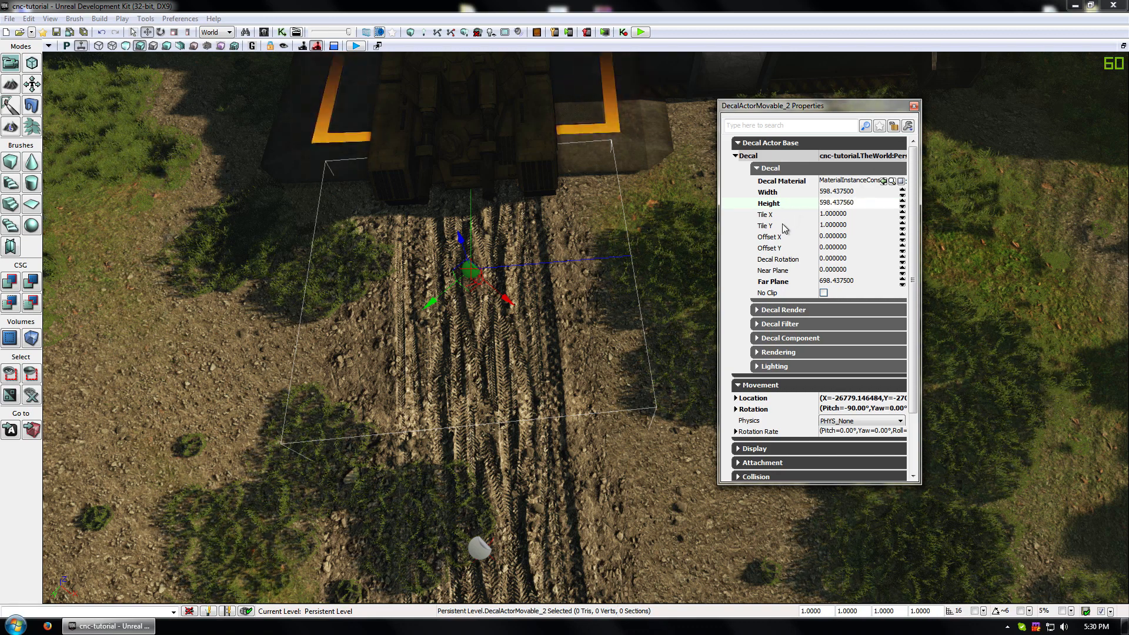
# - Set the Depth Bias of the track decal nearest the tank to -0.000050 in its Decal Render settings
pyautogui.click(802, 311)
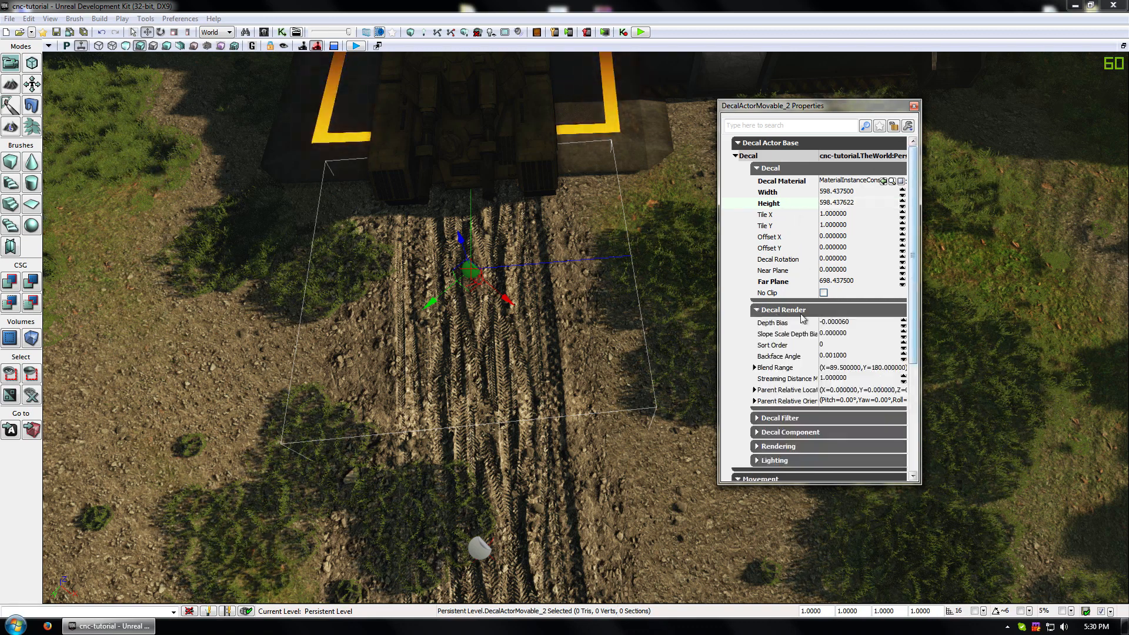
pyautogui.click(851, 325)
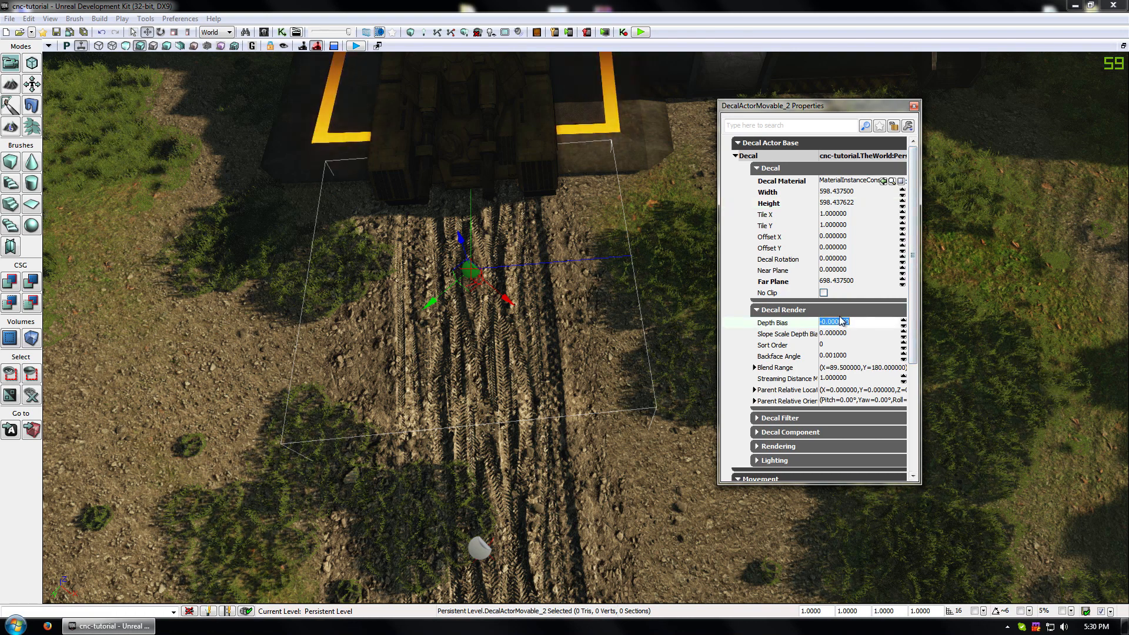
pyautogui.moveTo(851, 327); pyautogui.dragTo(847, 328)
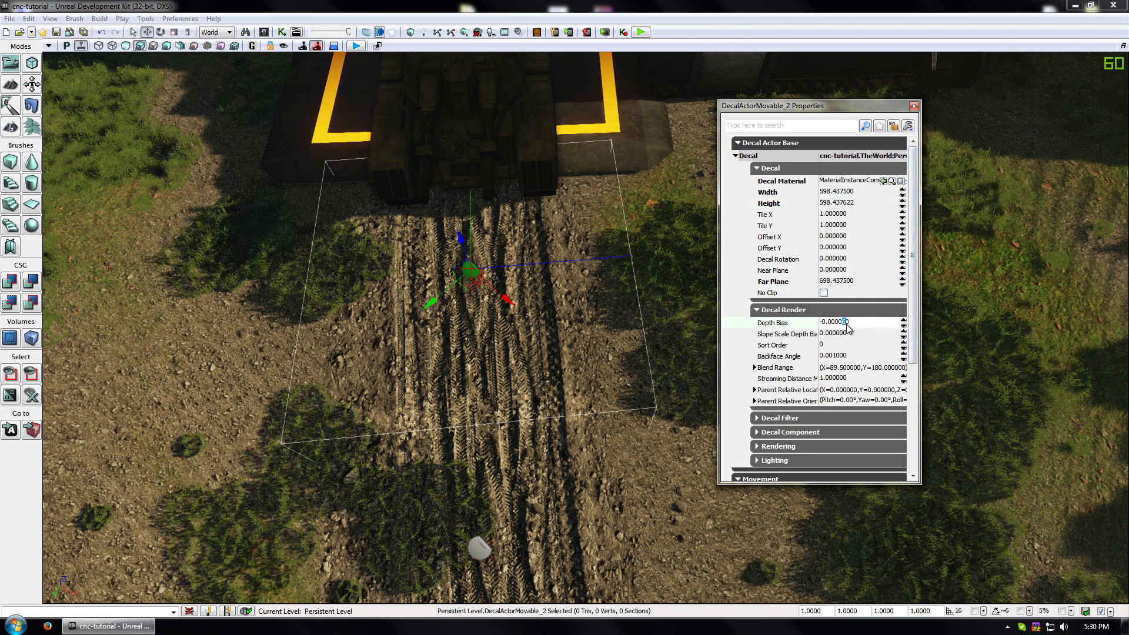
pyautogui.write('50')
pyautogui.click(836, 333)
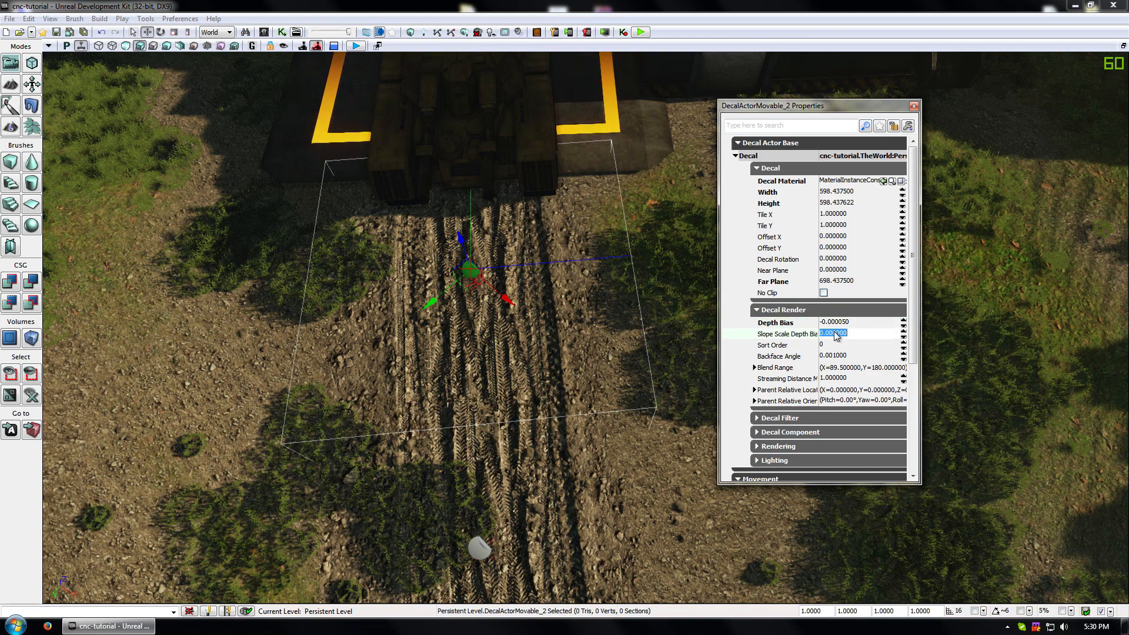
# - Examine where the track decals overlap and compare the decal properties of the other decals along the row
pyautogui.moveTo(486, 353)
pyautogui.mouseDown()
pyautogui.moveTo(486, 371)
pyautogui.moveTo(486, 347)
pyautogui.mouseUp()
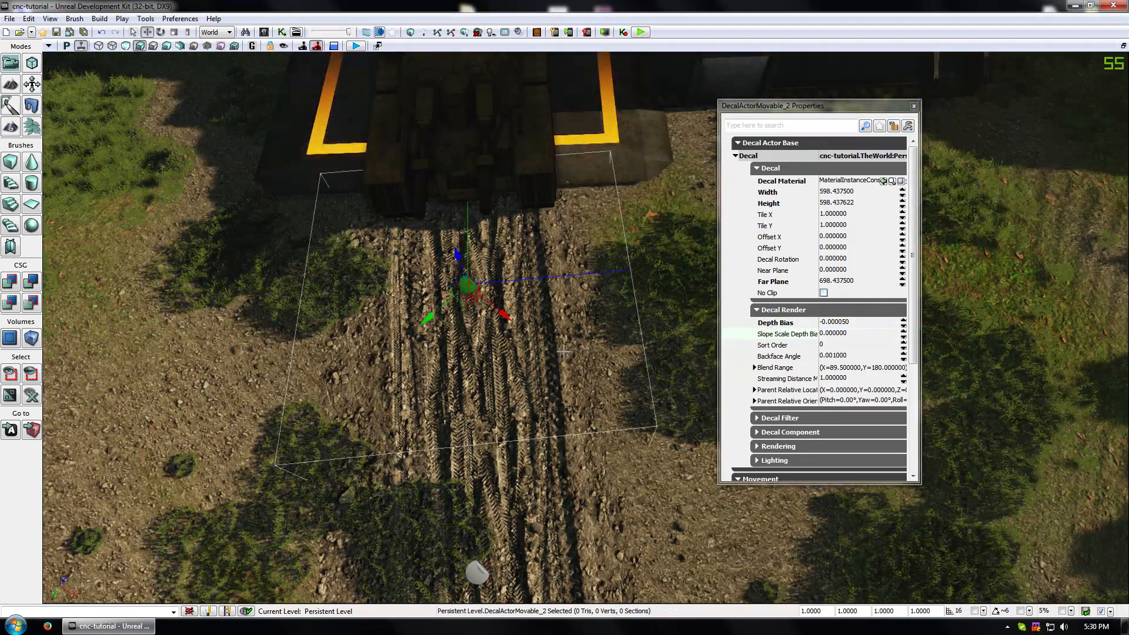
pyautogui.moveTo(544, 294); pyautogui.dragTo(393, 336)
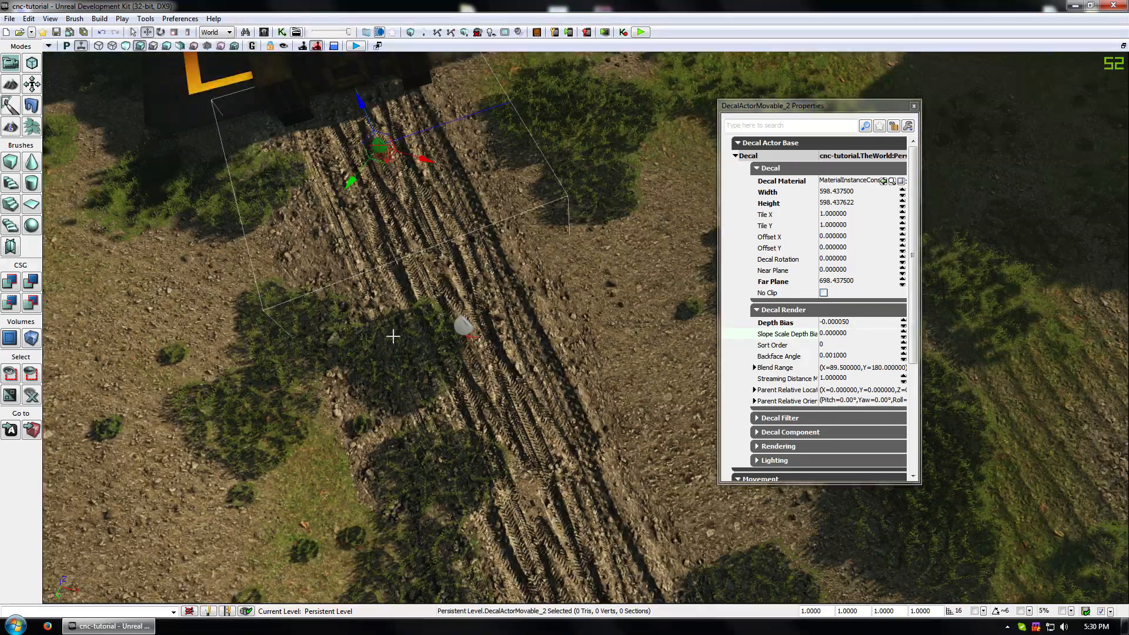
pyautogui.moveTo(393, 336); pyautogui.dragTo(412, 306)
pyautogui.click(575, 295)
pyautogui.moveTo(455, 118); pyautogui.dragTo(456, 89)
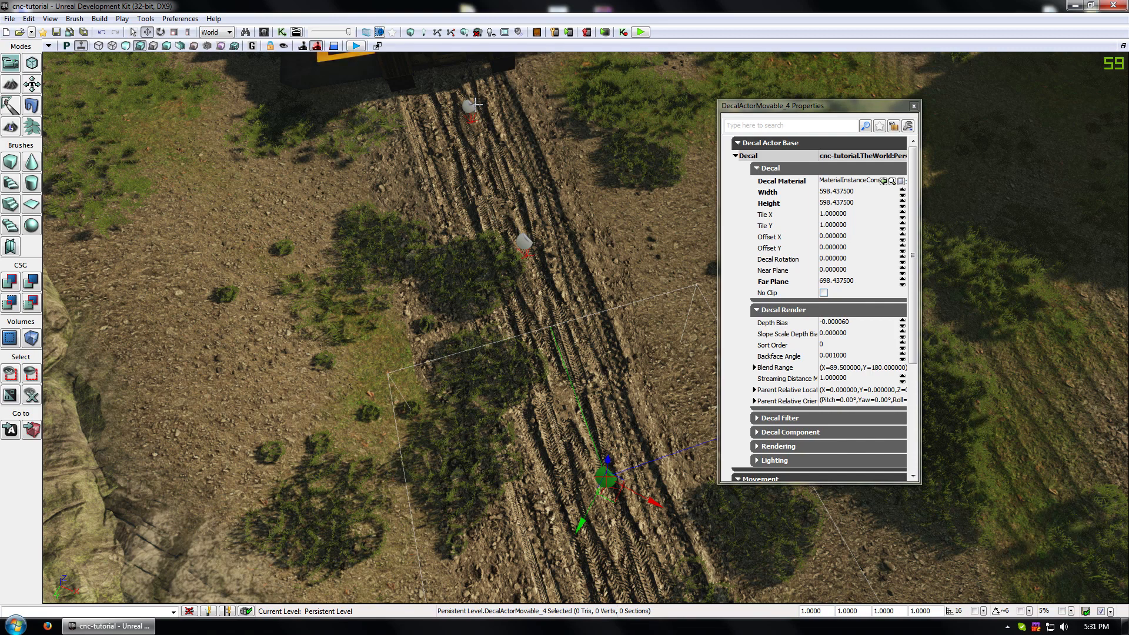
pyautogui.click(524, 241)
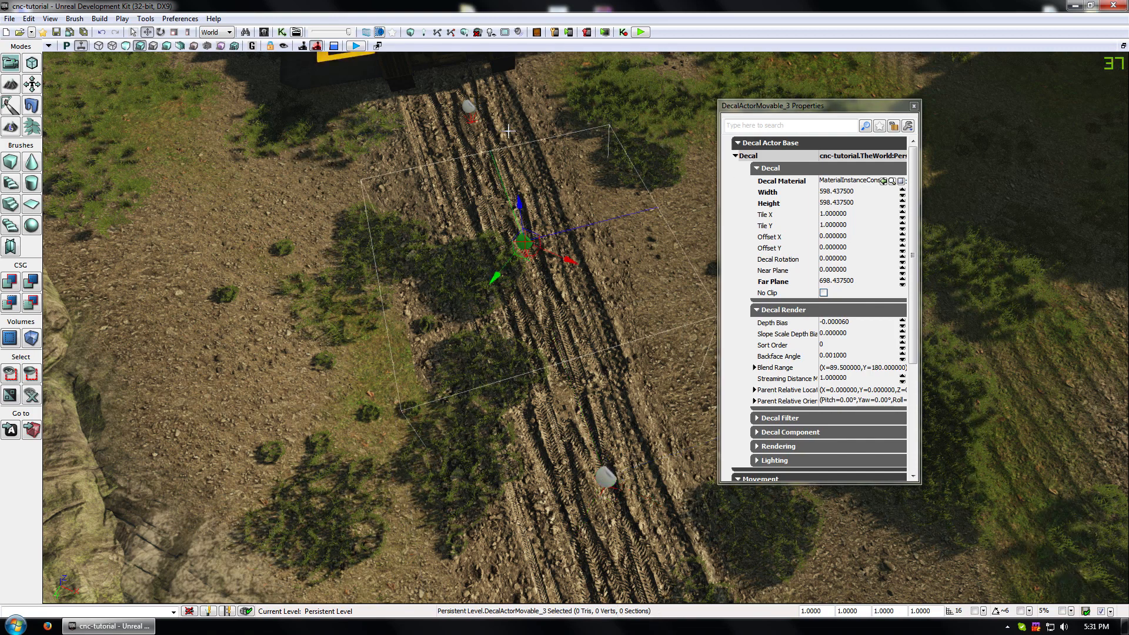
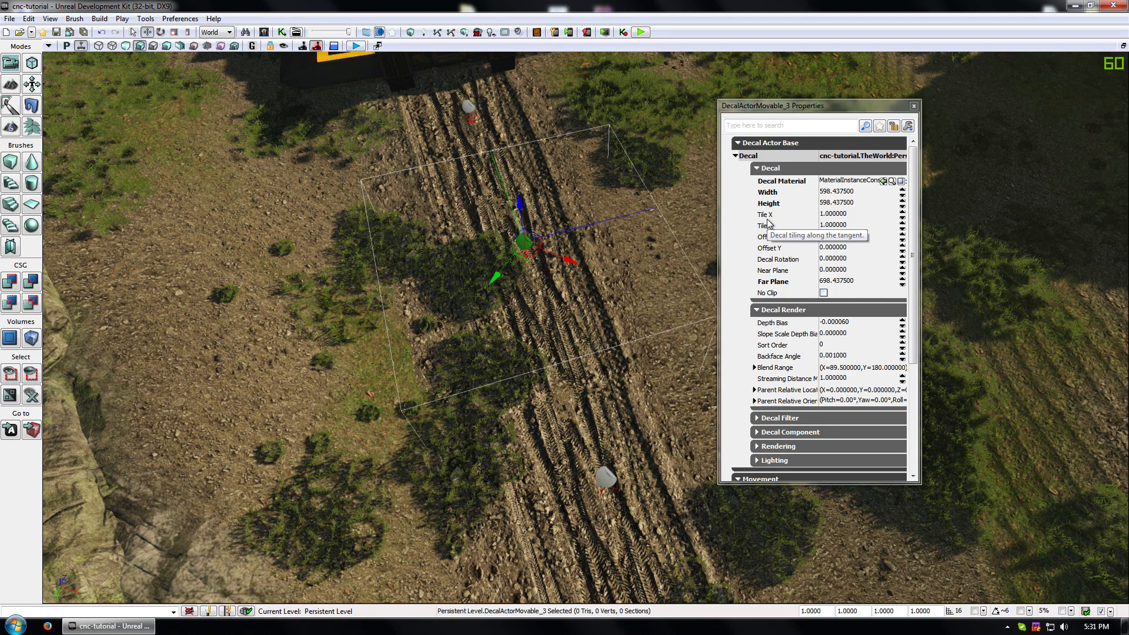
# - Set the Depth Bias of the track decal nearest the tank to -0.000060
pyautogui.click(469, 107)
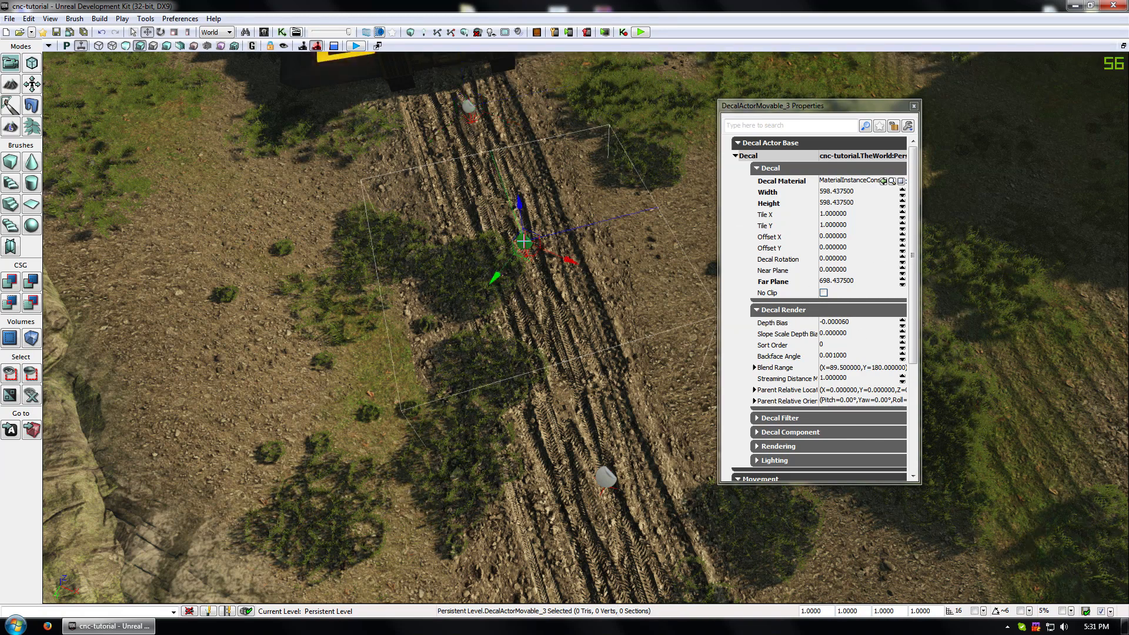
pyautogui.click(842, 324)
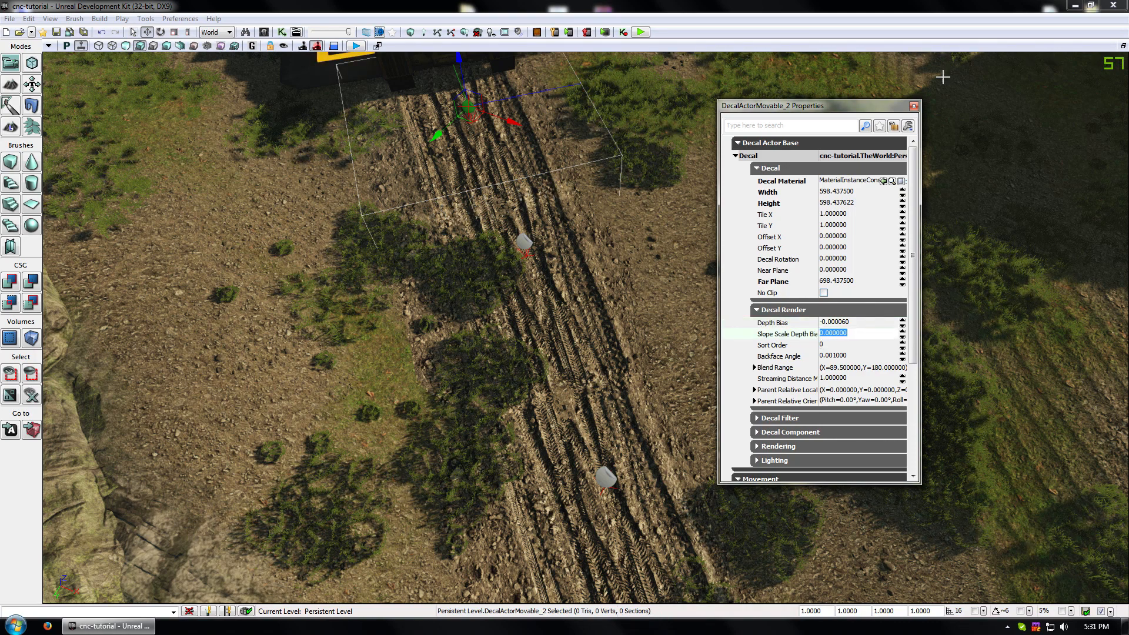
# - Close the decal properties and inspect the row of tire tracks from the tank to its far end, checking the overlaps
pyautogui.click(913, 106)
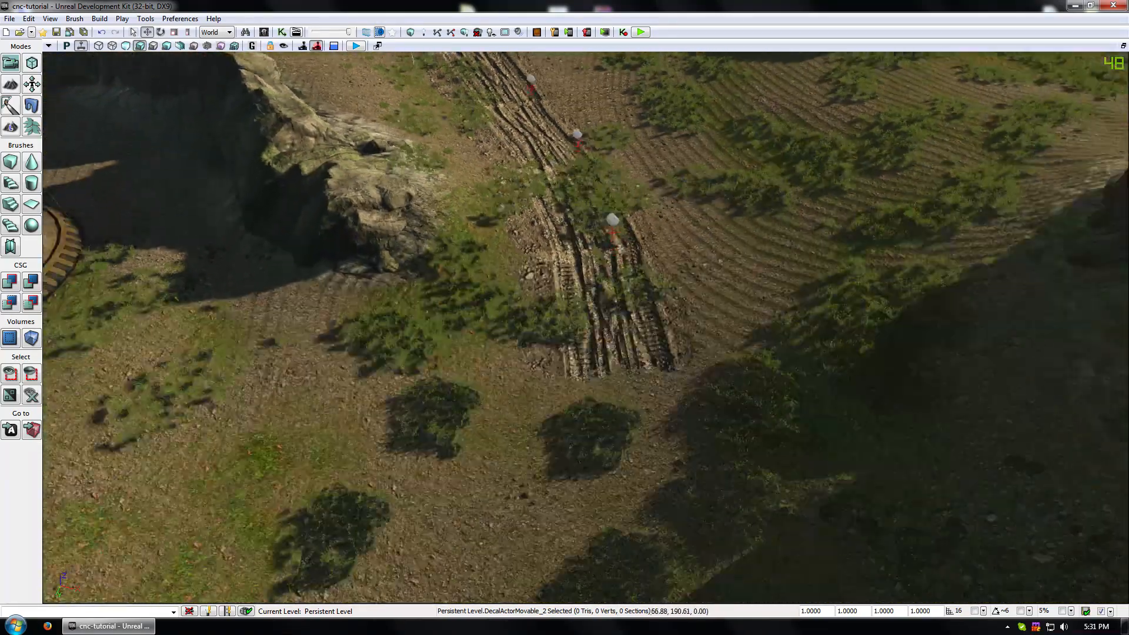
pyautogui.moveTo(586, 328); pyautogui.dragTo(576, 282)
pyautogui.moveTo(658, 247); pyautogui.dragTo(686, 259, button='right')
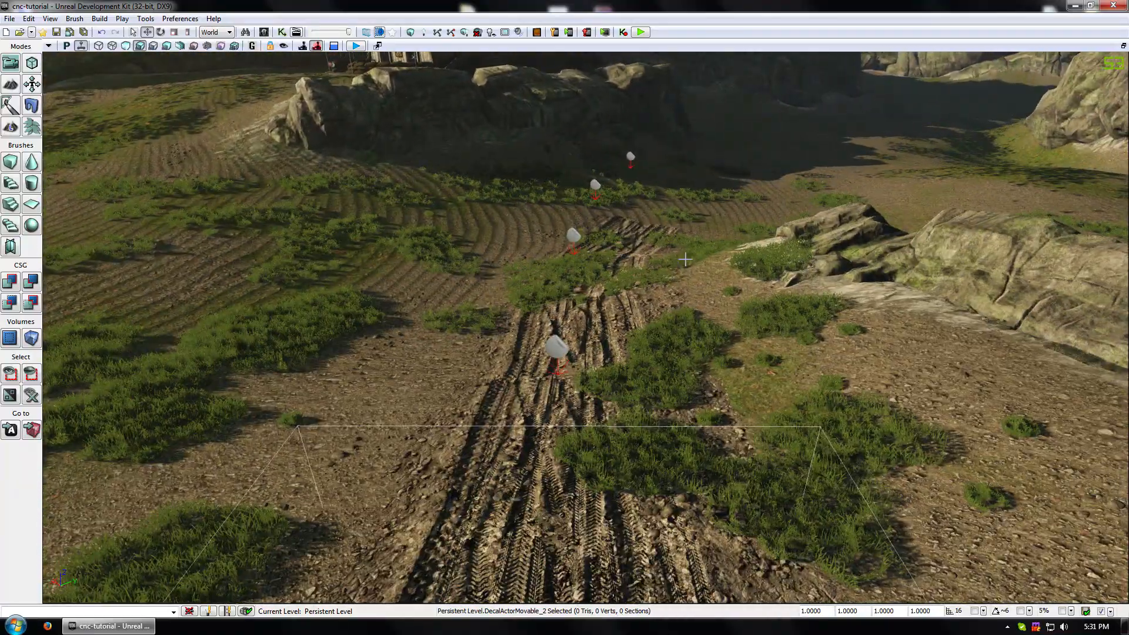
pyautogui.moveTo(675, 316); pyautogui.dragTo(725, 400, button='right')
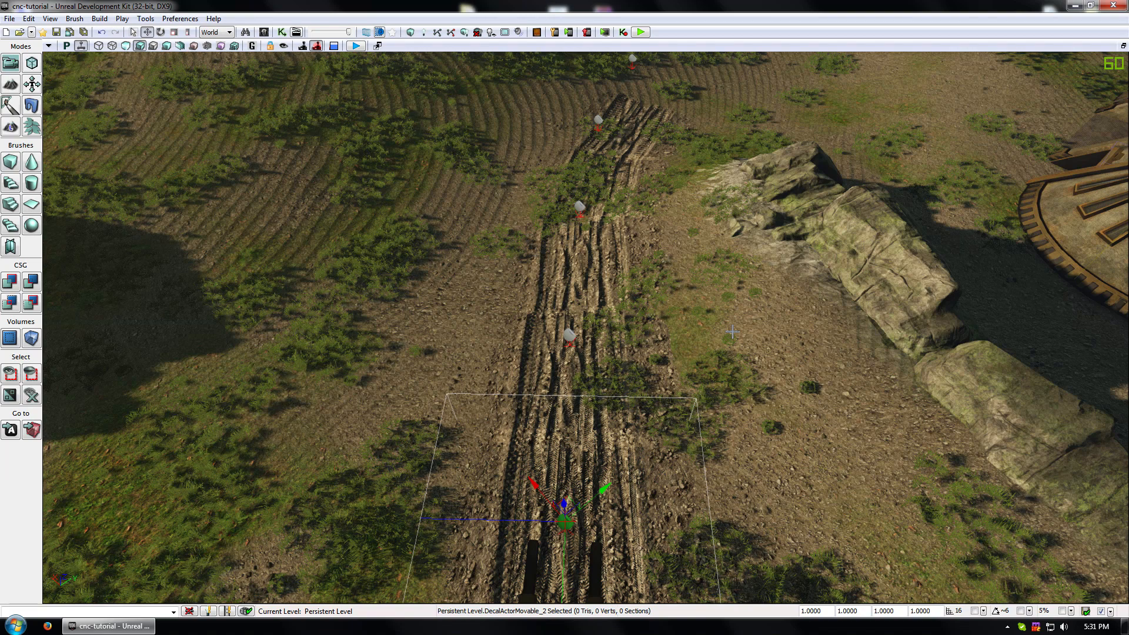
pyautogui.moveTo(730, 328); pyautogui.dragTo(679, 362, button='right')
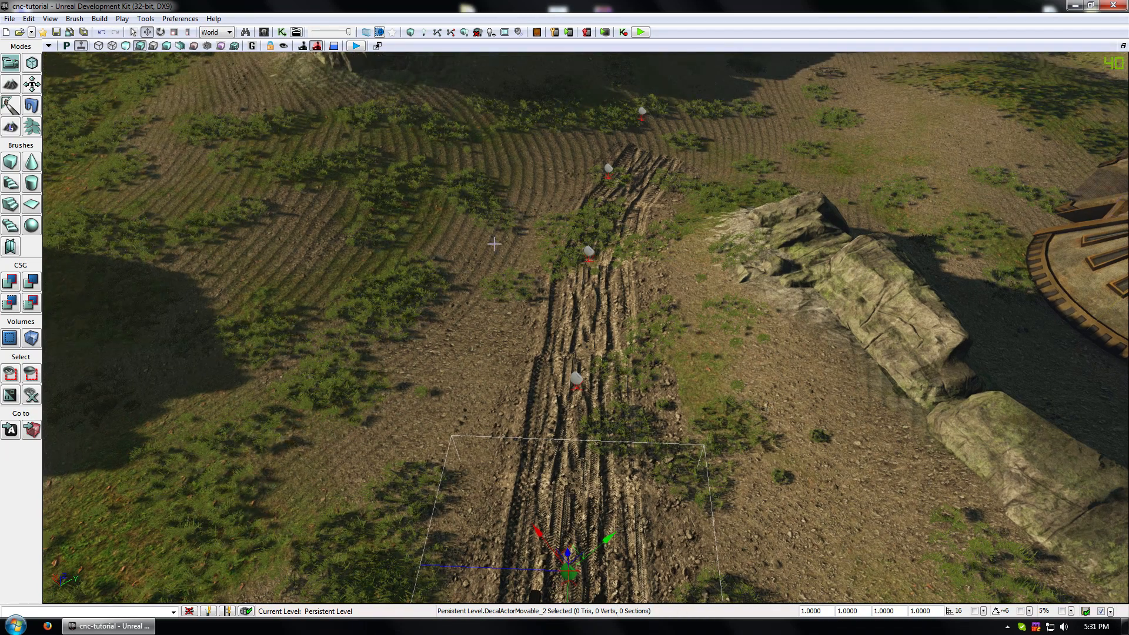
pyautogui.moveTo(678, 362); pyautogui.dragTo(654, 297, button='right')
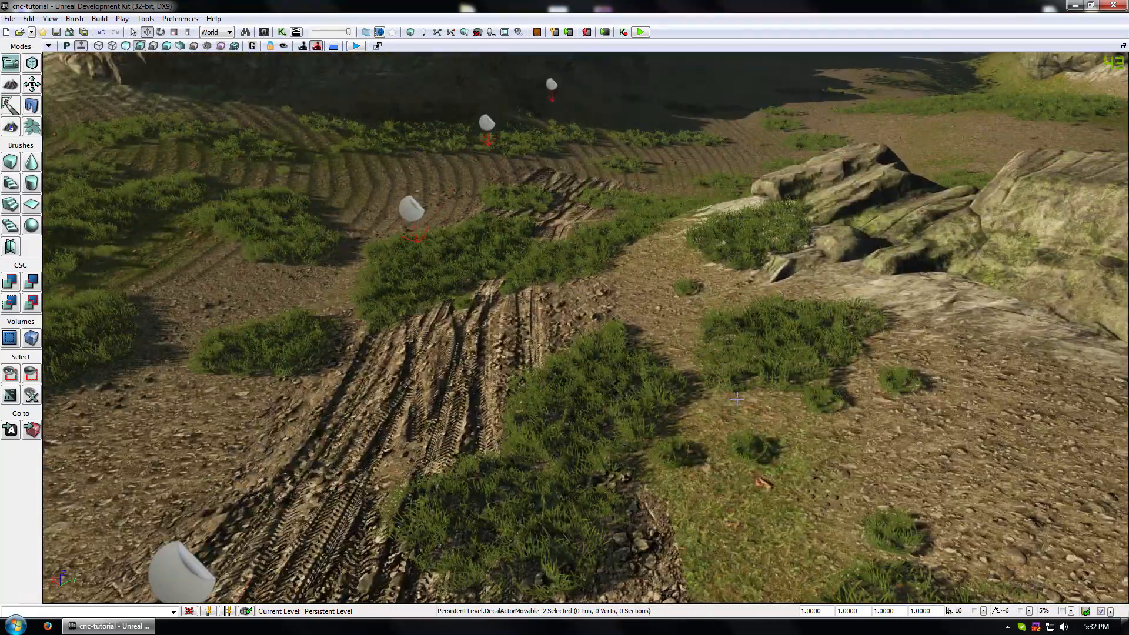
pyautogui.moveTo(734, 398); pyautogui.dragTo(508, 514, button='right')
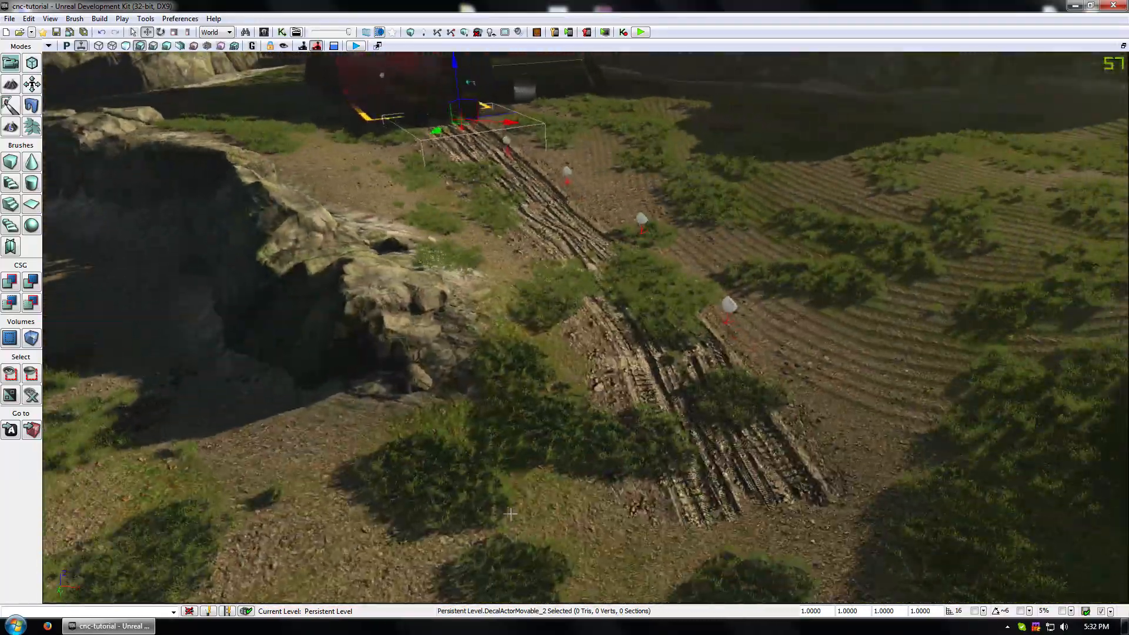
pyautogui.moveTo(579, 528); pyautogui.dragTo(534, 499, button='right')
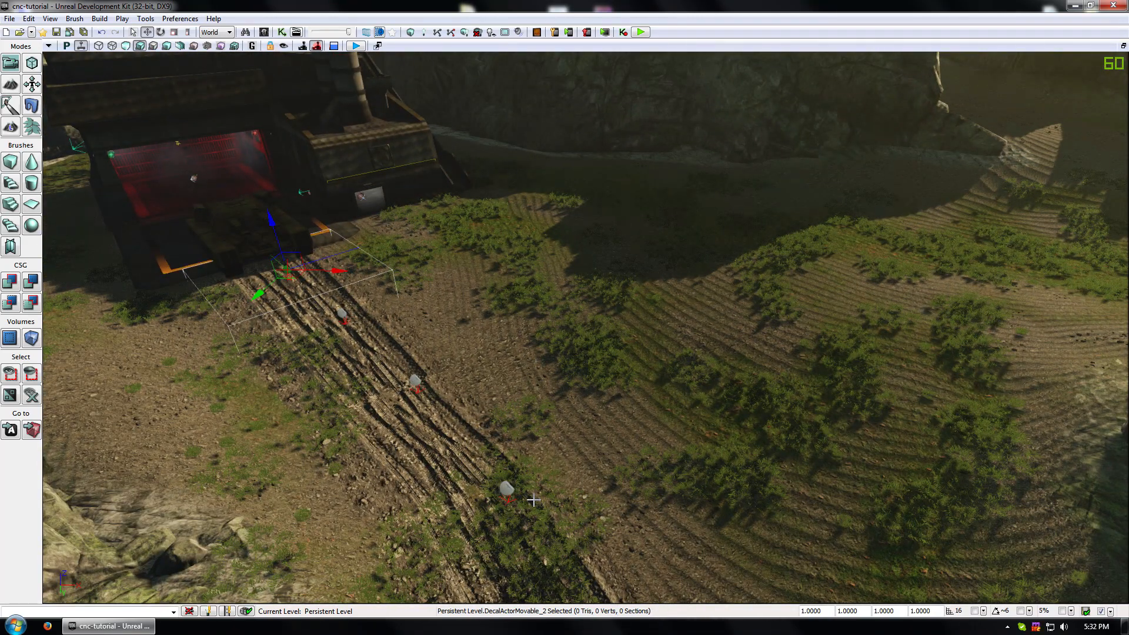
pyautogui.moveTo(533, 500); pyautogui.dragTo(431, 474, button='right')
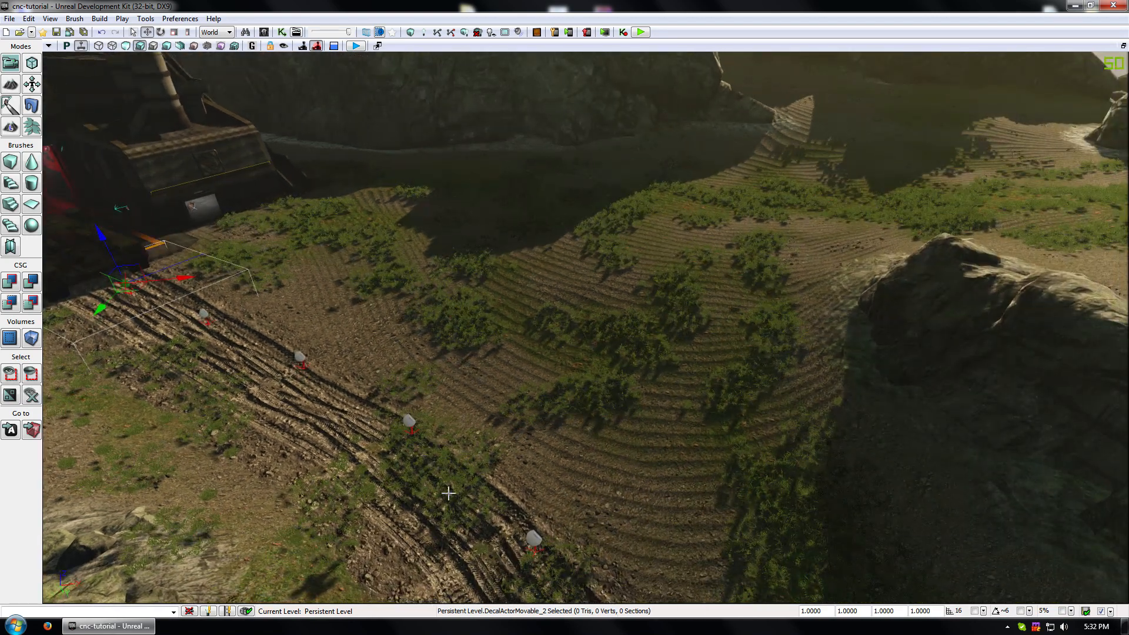
# - Delete the four track decals farther along the row and select the remaining one nearest the tank
pyautogui.click(209, 321)
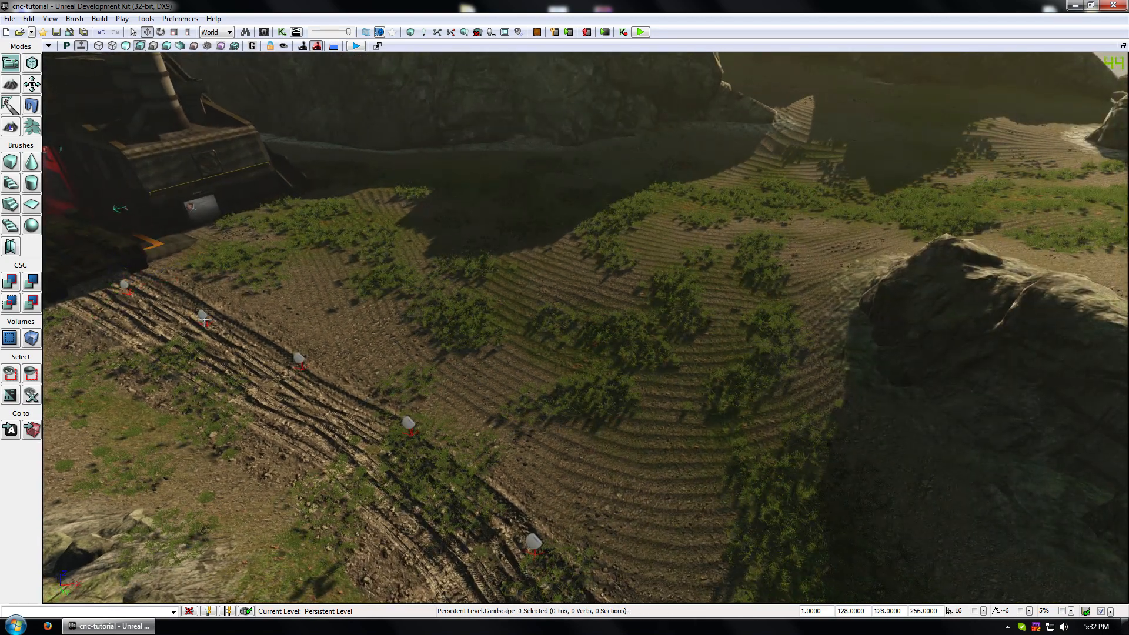
pyautogui.keyDown('ctrl'); pyautogui.click(303, 361); pyautogui.keyUp('ctrl')
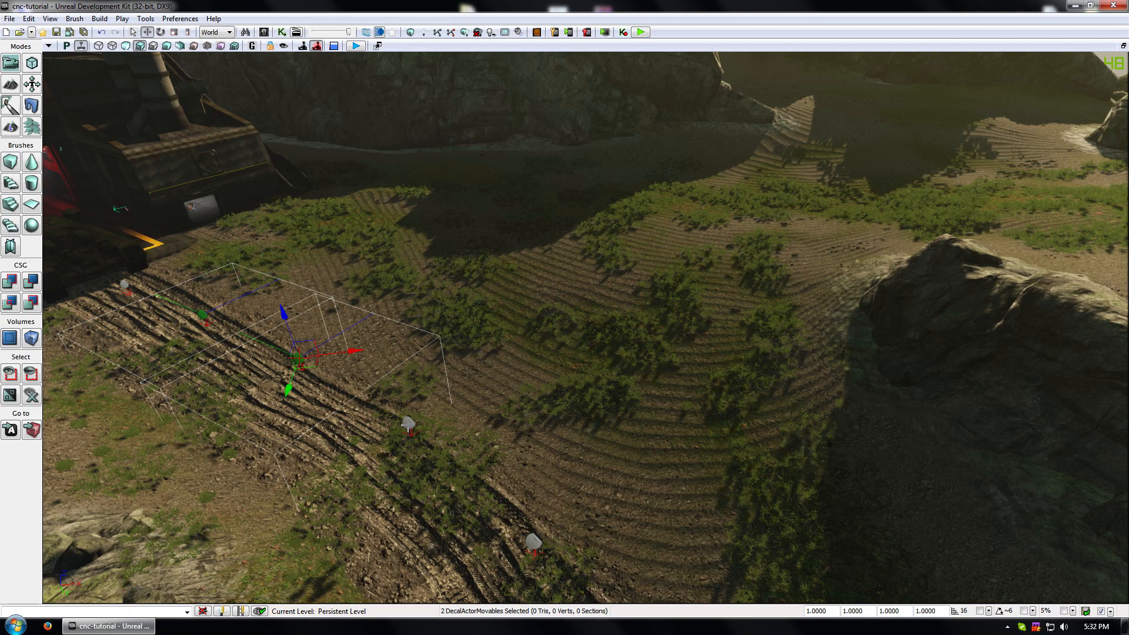
pyautogui.keyDown('ctrl'); pyautogui.click(537, 548); pyautogui.keyUp('ctrl')
pyautogui.moveTo(536, 548); pyautogui.dragTo(353, 260, button='right')
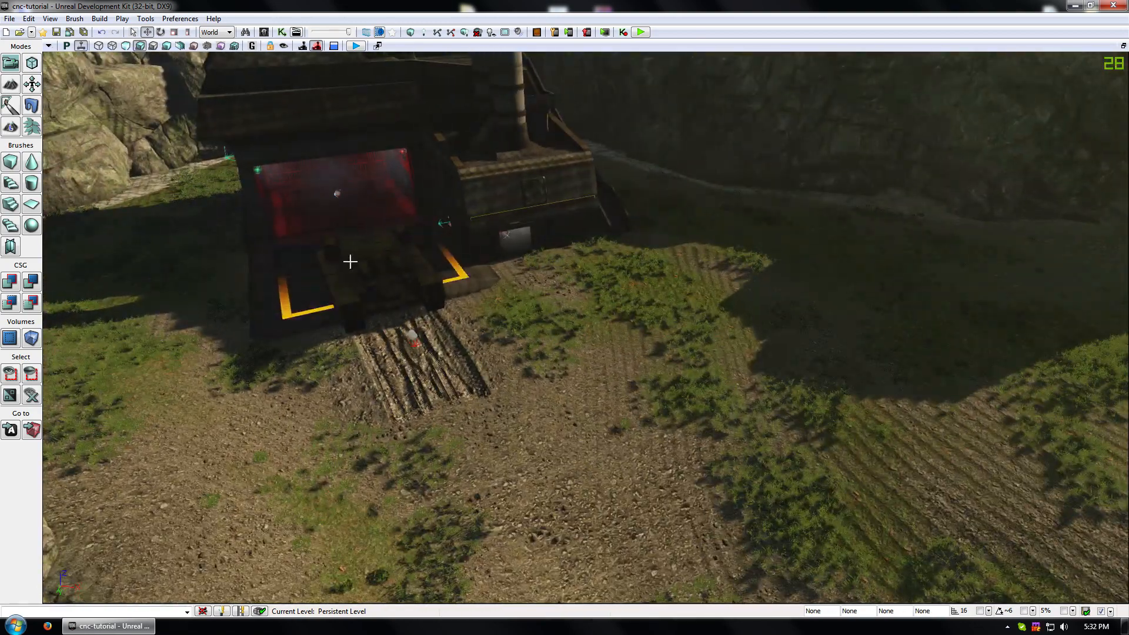
pyautogui.click(420, 336)
pyautogui.moveTo(420, 336); pyautogui.dragTo(618, 400, button='right')
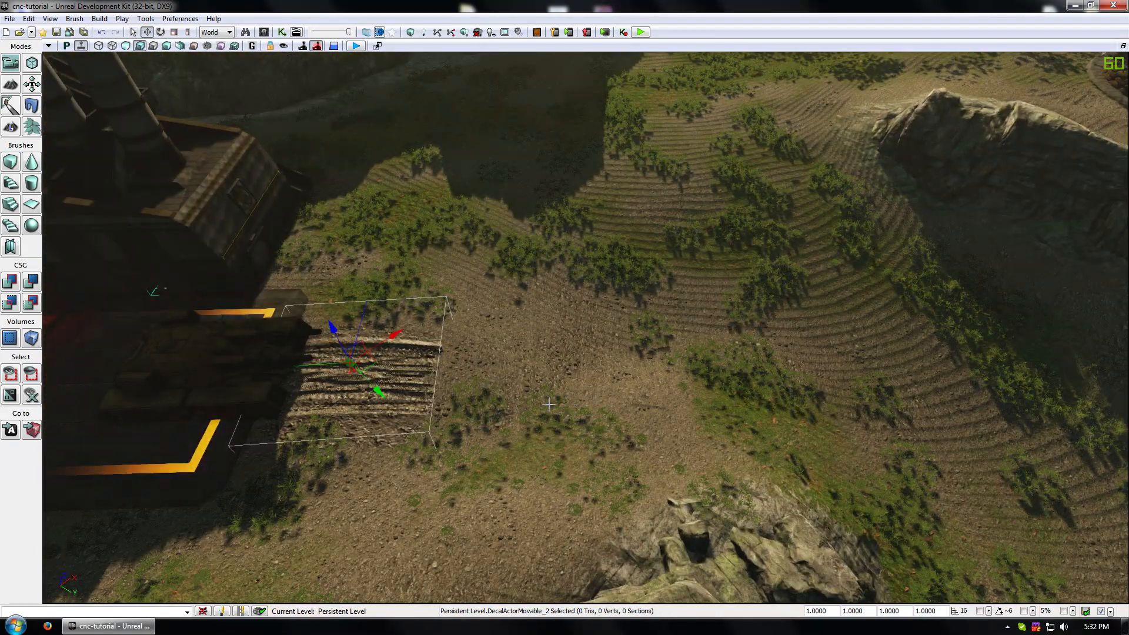
# - Enter Foliage mode at the grassy slope beside the rocks and search the content library for "grass"
pyautogui.moveTo(734, 365); pyautogui.dragTo(519, 480, button='right')
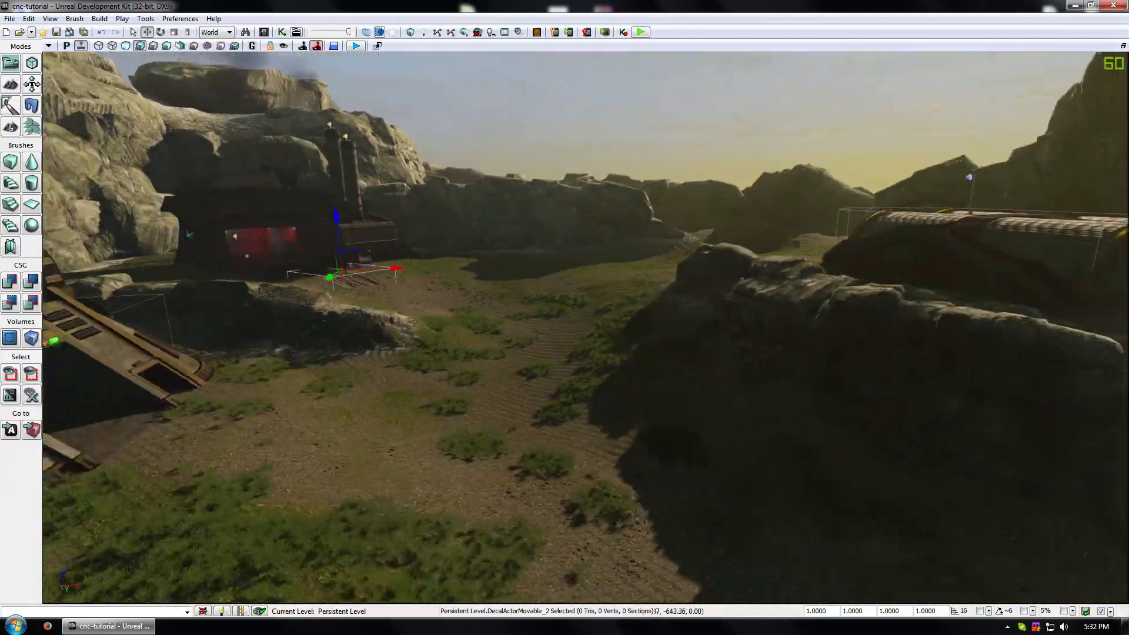
pyautogui.moveTo(586, 326); pyautogui.dragTo(547, 341)
pyautogui.moveTo(547, 341); pyautogui.dragTo(671, 479, button='right')
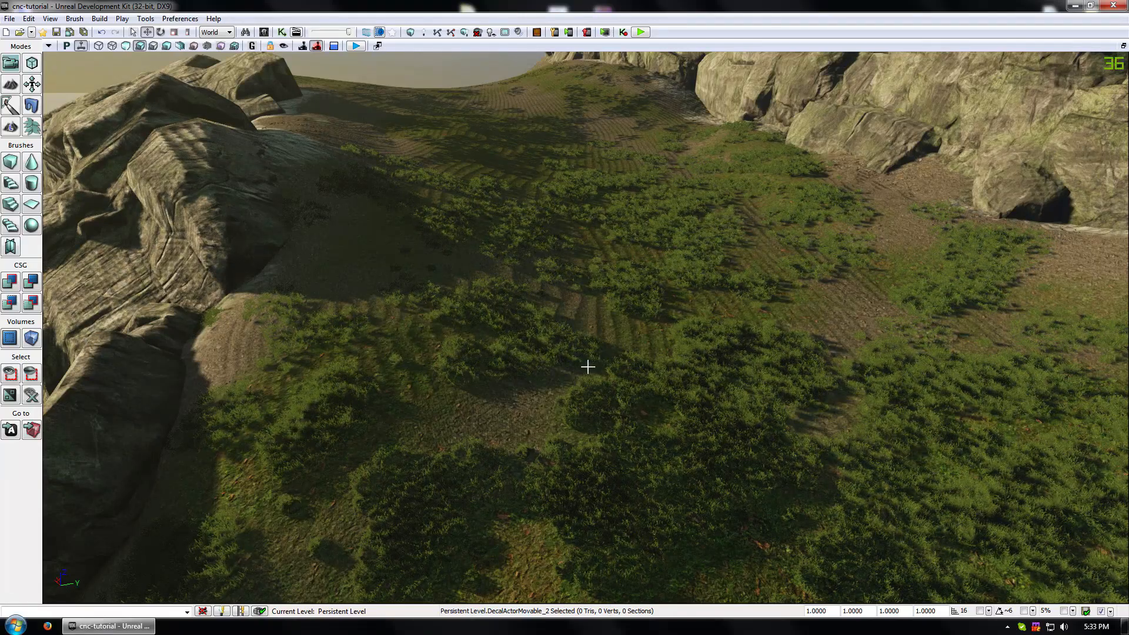
pyautogui.click(32, 127)
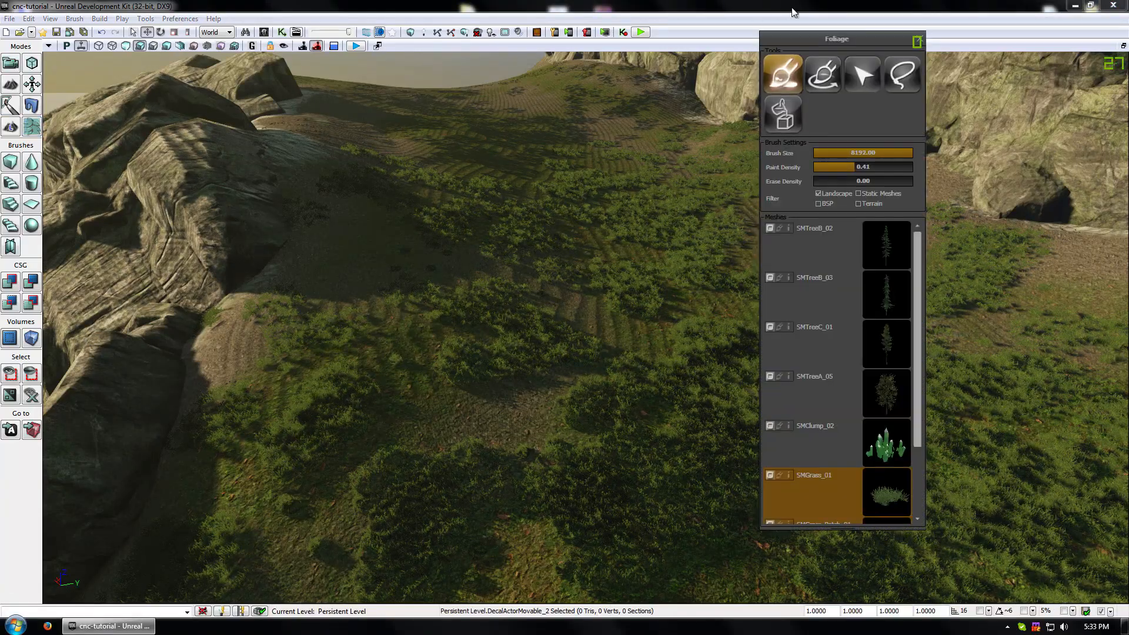
pyautogui.hotkey('ctrl', 'shift', 'f')
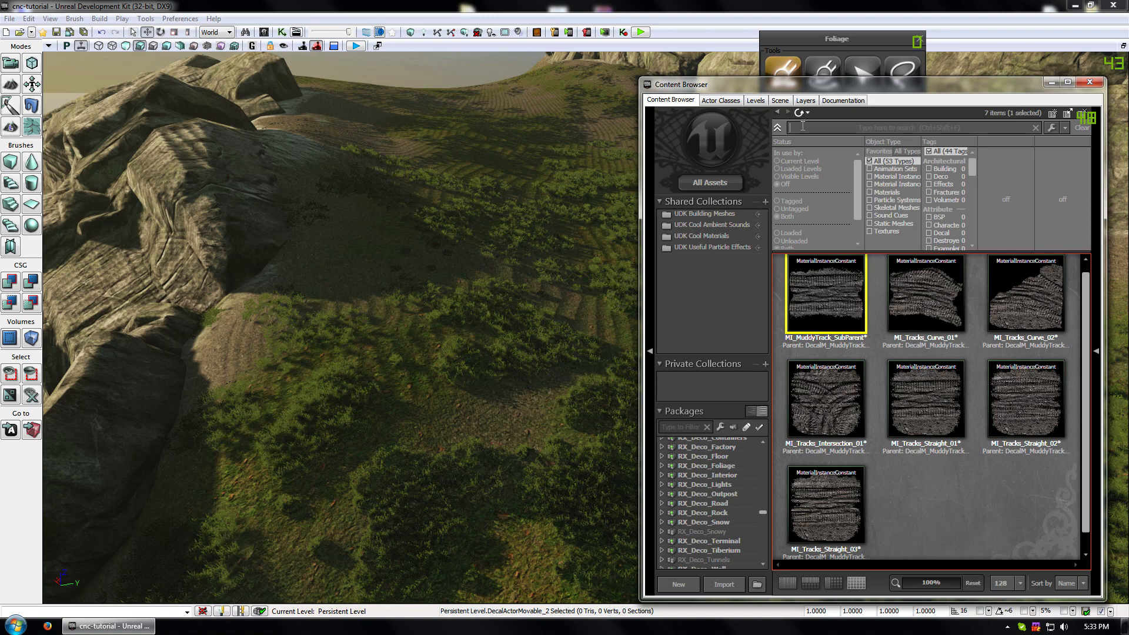
pyautogui.click(803, 126)
pyautogui.write('grass')
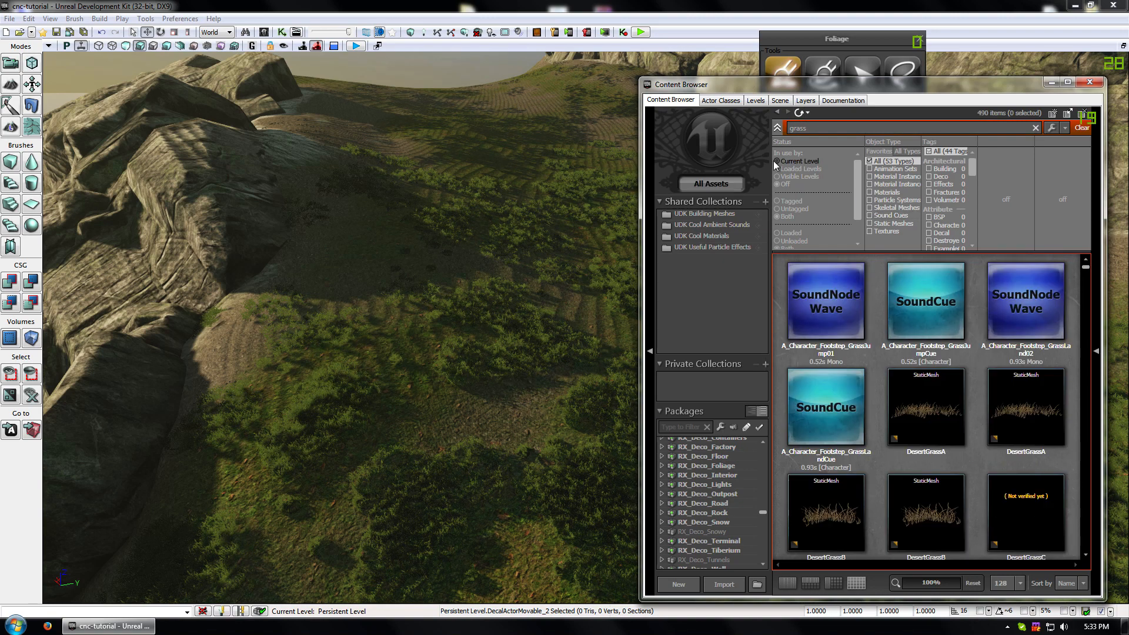
# - Look through the grass search results for meshes suitable as ground foliage
pyautogui.click(924, 414)
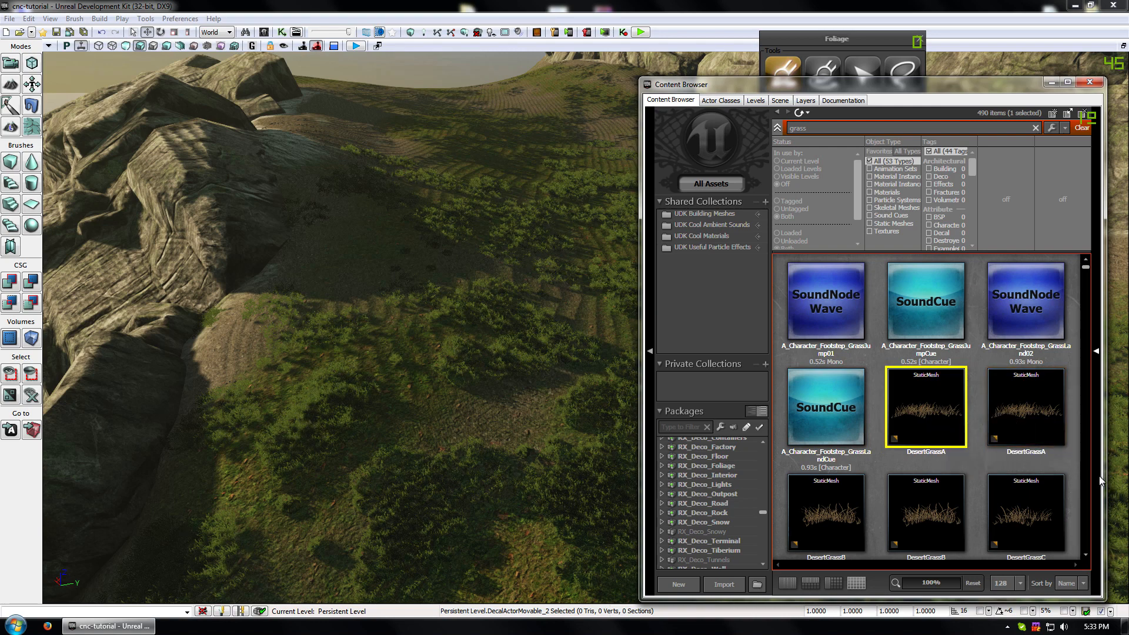
pyautogui.scroll(-4, 1047, 472)
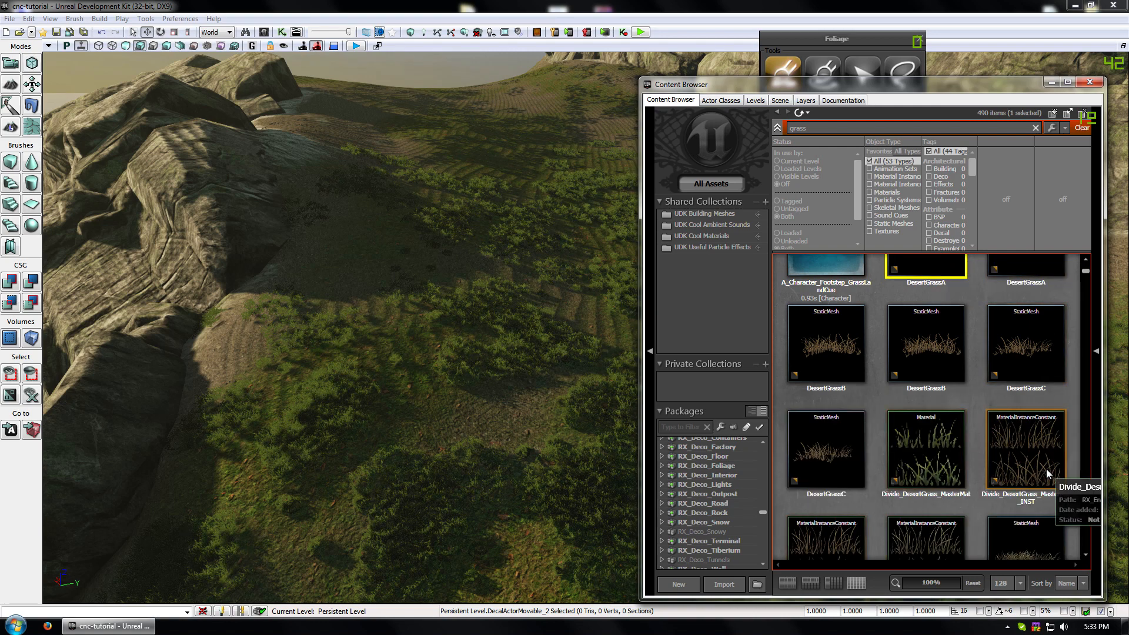
pyautogui.scroll(3, 1047, 468)
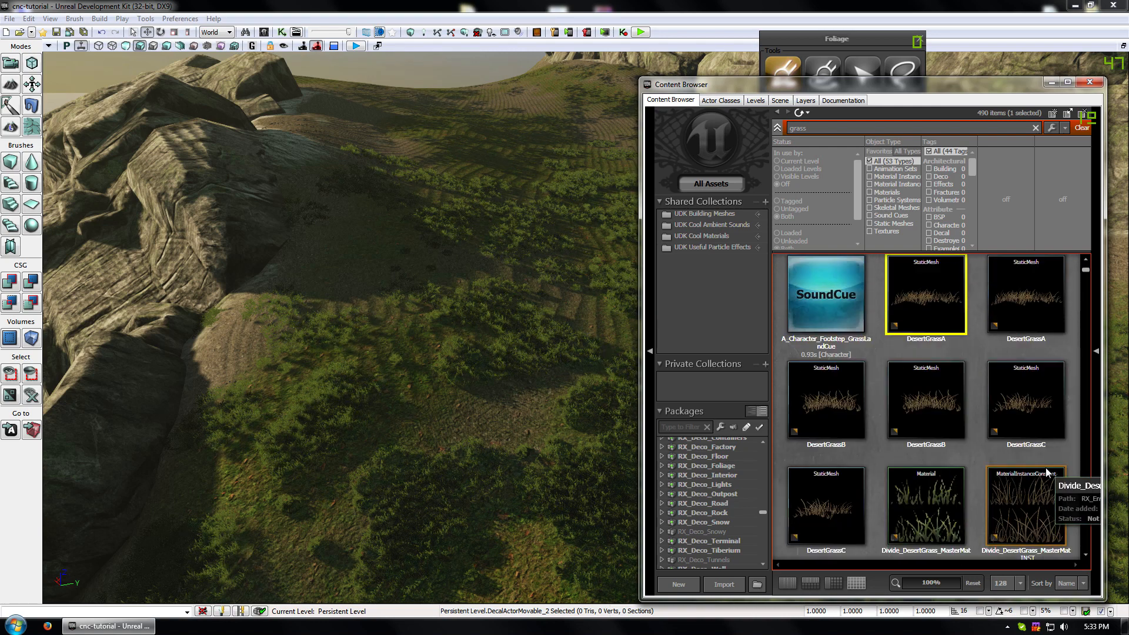
pyautogui.scroll(-1, 1046, 468)
pyautogui.scroll(-3, 1046, 469)
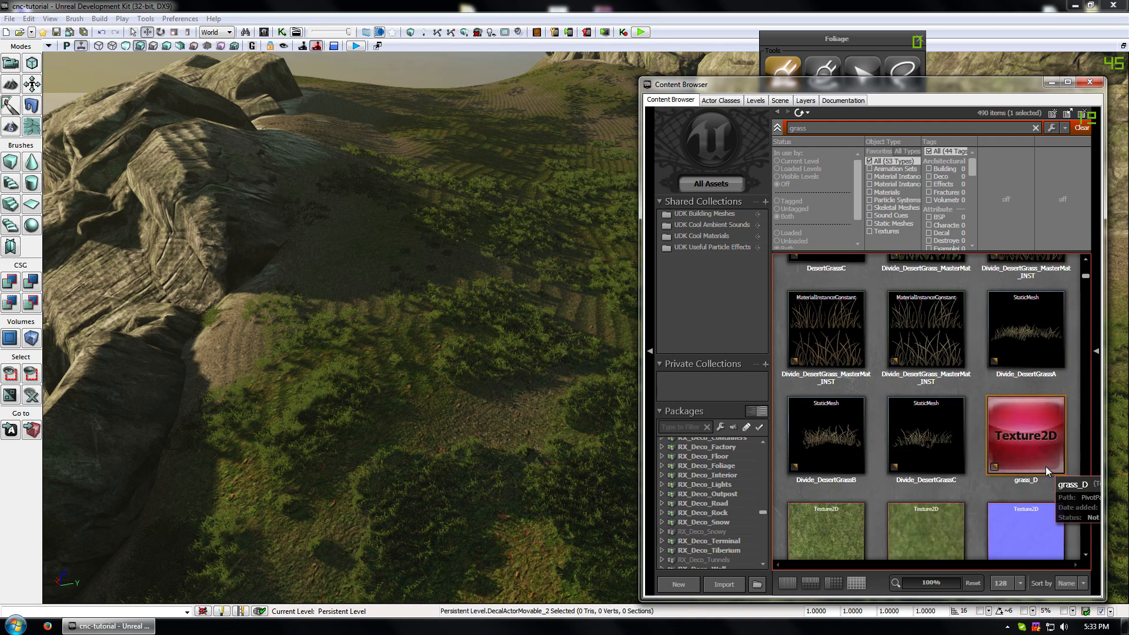
pyautogui.scroll(-2, 1046, 467)
pyautogui.scroll(3, 1046, 467)
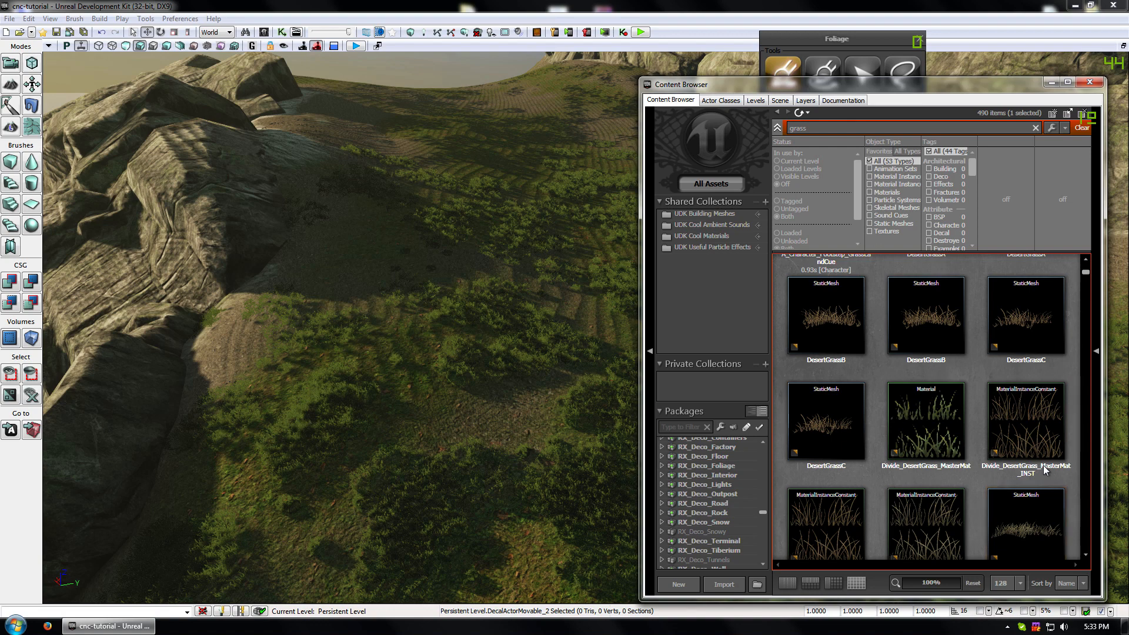
pyautogui.scroll(-8, 1044, 469)
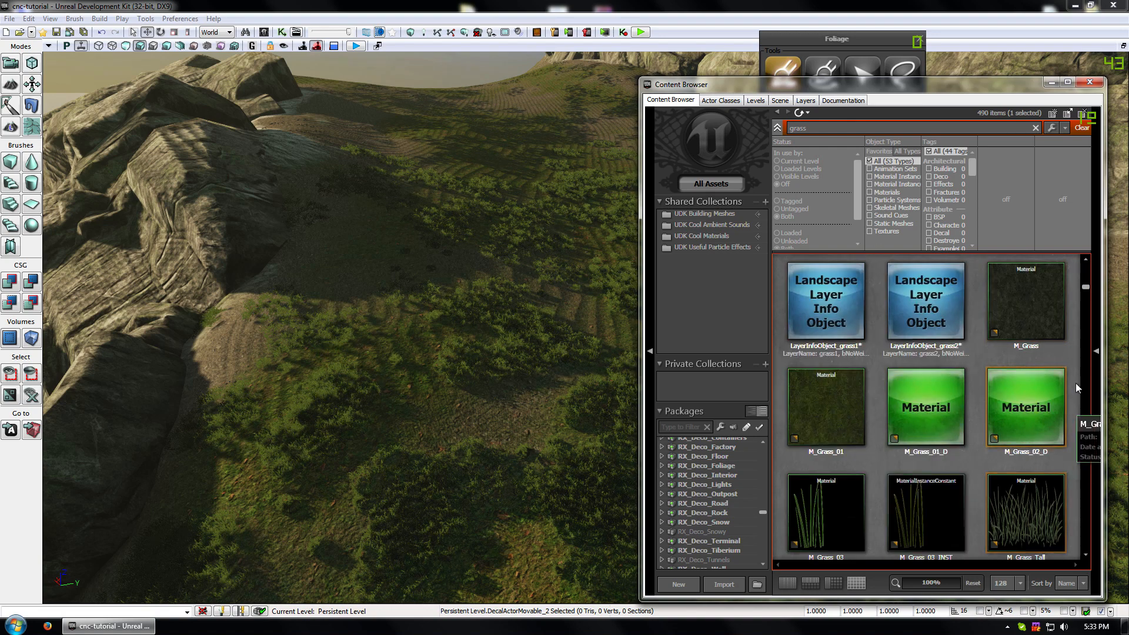
pyautogui.scroll(-6, 965, 444)
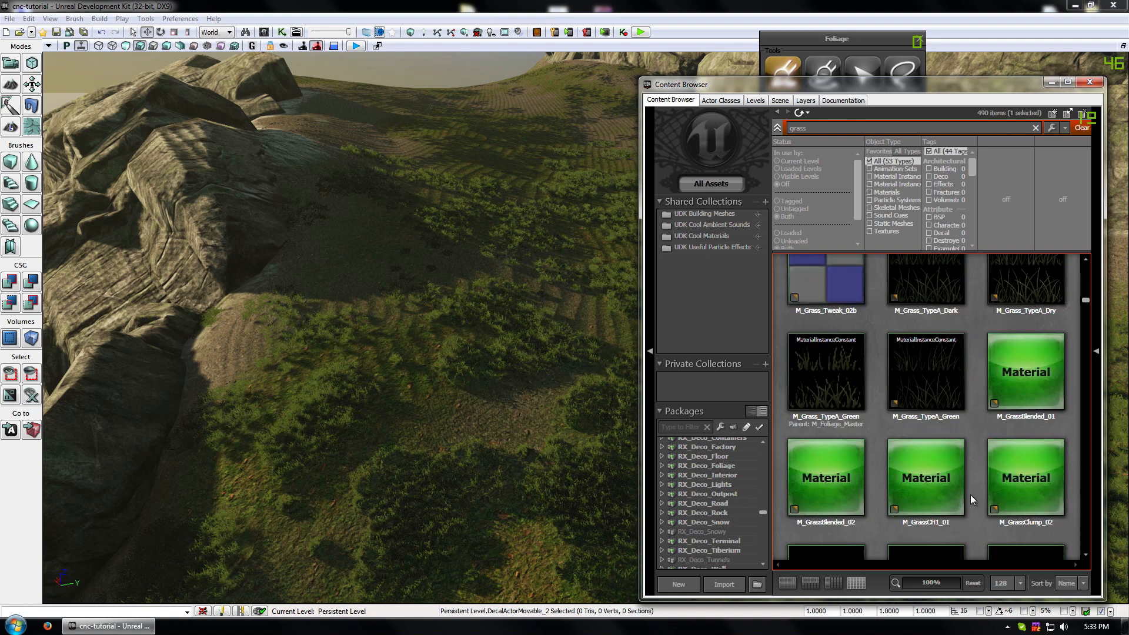
pyautogui.scroll(-2, 970, 495)
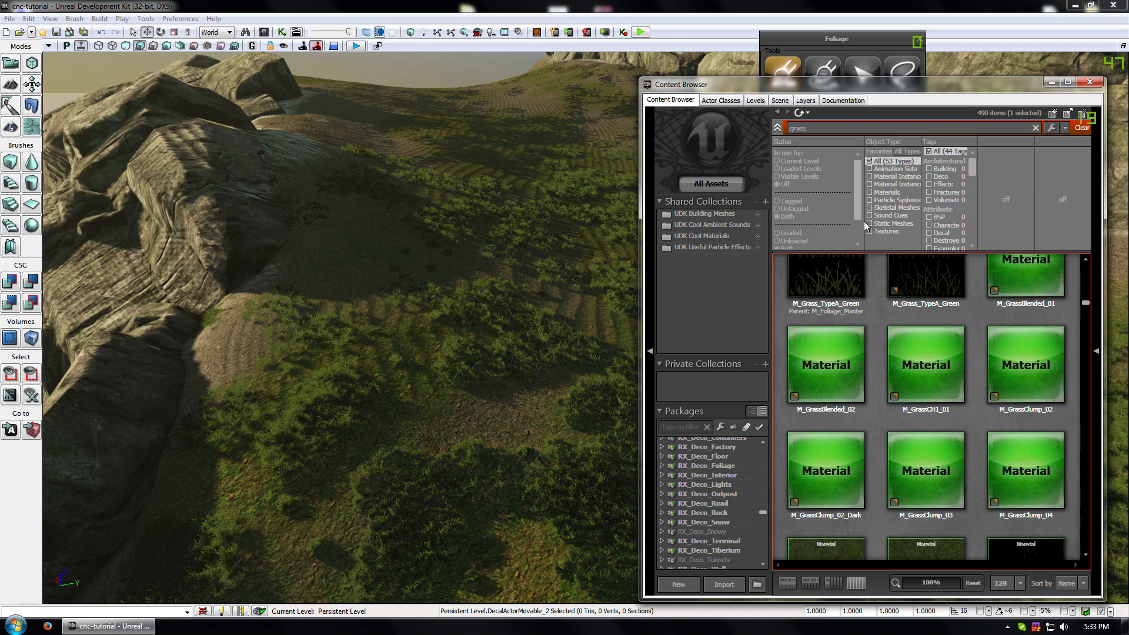
# - Limit the grass search results to static meshes
pyautogui.click(870, 193)
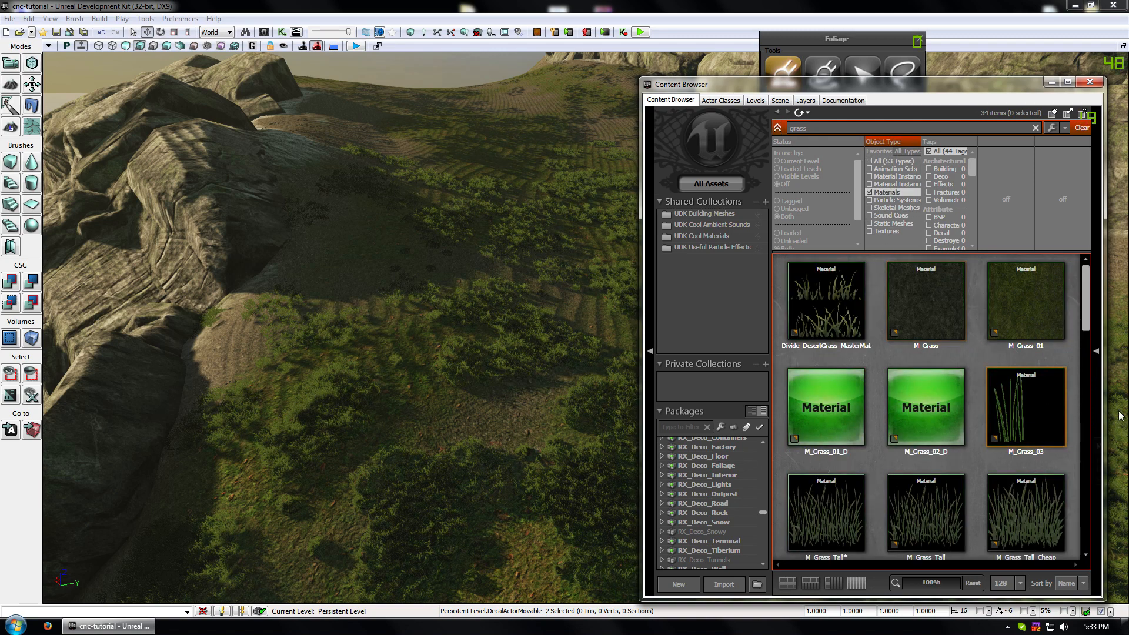
pyautogui.click(870, 161)
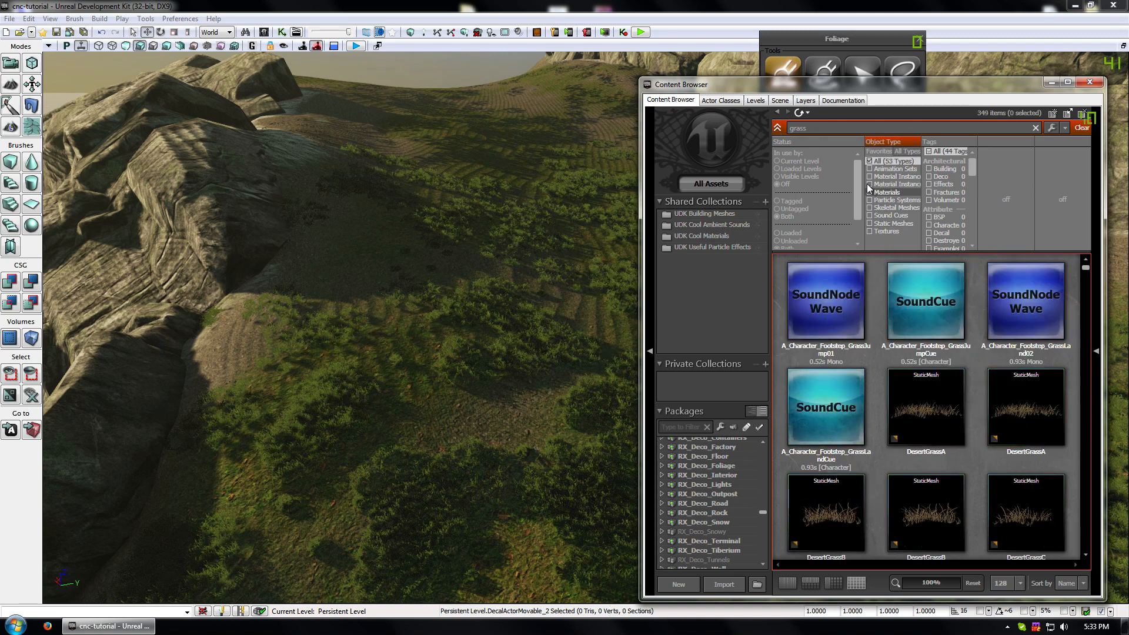
pyautogui.click(870, 224)
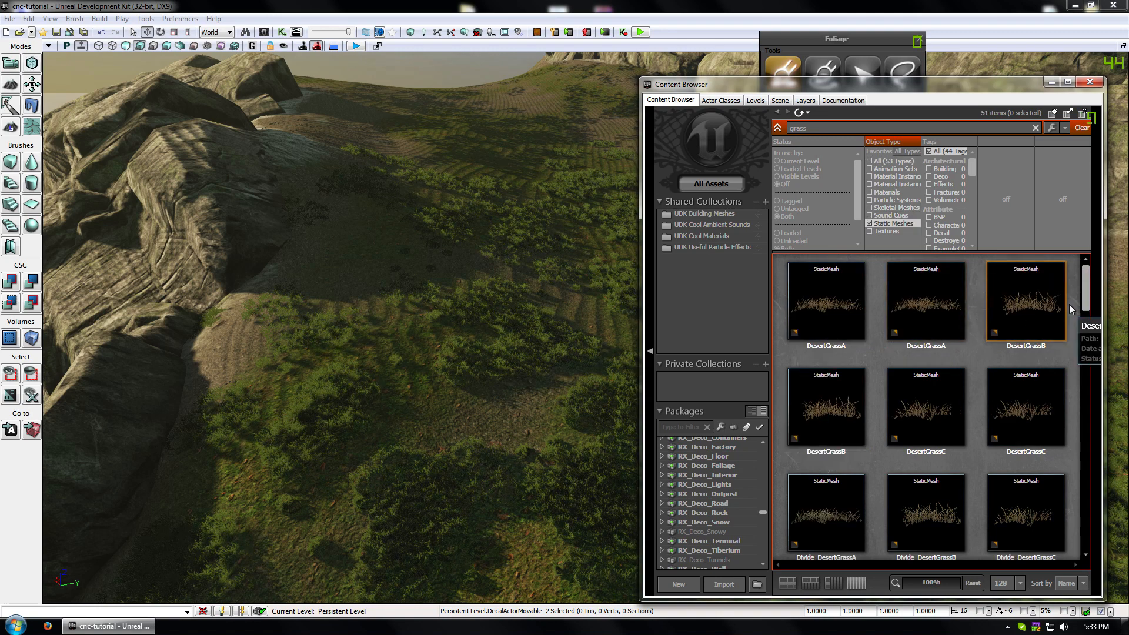
pyautogui.moveTo(1085, 288)
pyautogui.mouseDown()
pyautogui.moveTo(1088, 520)
pyautogui.moveTo(1089, 290)
pyautogui.mouseUp()
# - Select the six DesertGrassA, DesertGrassB and DesertGrassC static meshes and start creating copies of them
pyautogui.click(1022, 418)
pyautogui.keyDown('ctrl'); pyautogui.click(931, 405); pyautogui.keyUp('ctrl')
pyautogui.keyDown('ctrl'); pyautogui.click(836, 369); pyautogui.keyUp('ctrl')
pyautogui.keyDown('ctrl'); pyautogui.click(827, 300); pyautogui.keyUp('ctrl')
pyautogui.keyDown('ctrl'); pyautogui.click(920, 297); pyautogui.keyUp('ctrl')
pyautogui.keyDown('ctrl'); pyautogui.click(1030, 294); pyautogui.keyUp('ctrl')
pyautogui.rightClick(1034, 294)
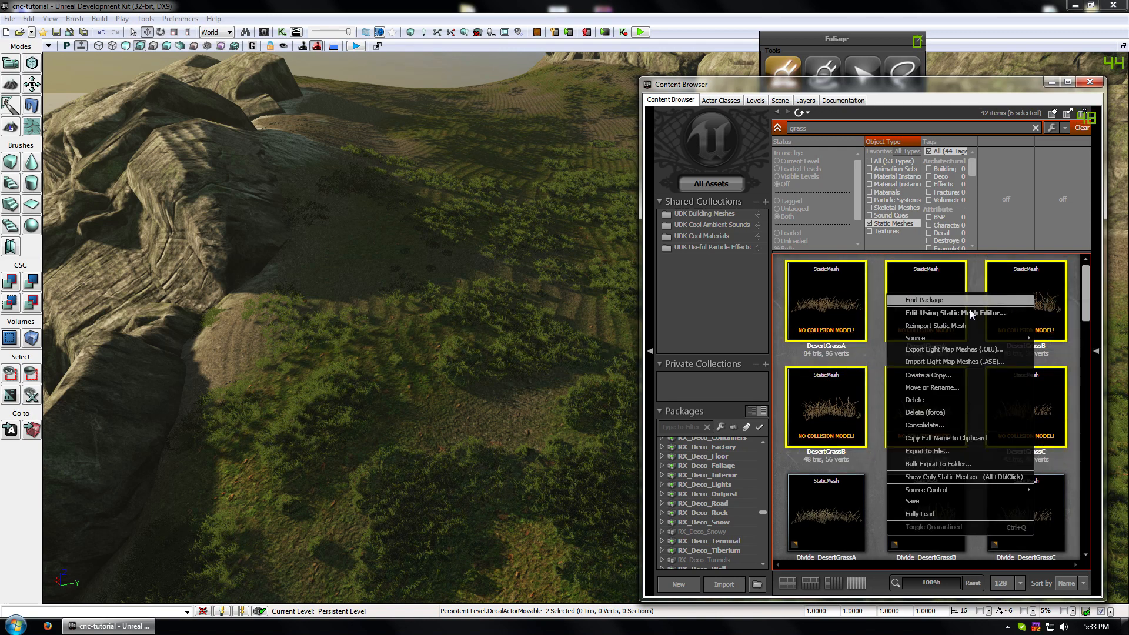
pyautogui.click(938, 375)
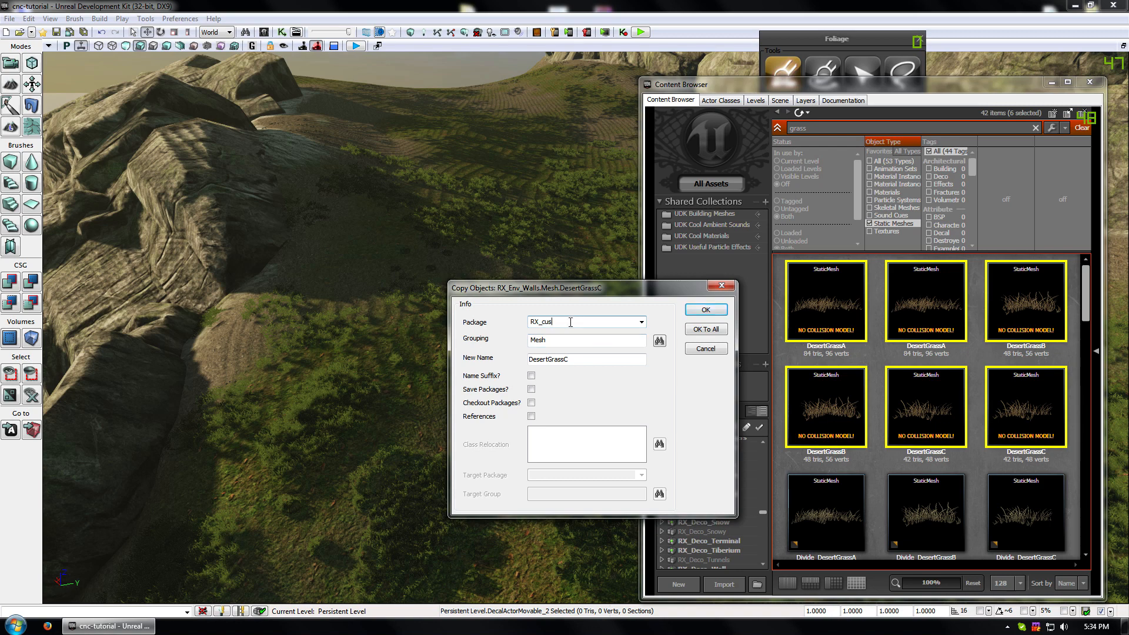
# - Copy DesertGrassC and DesertGrassB into the Mesh group of RX_Custom_Tut as GrassC and GrassB, decline replacing GrassC, and cancel the remaining copies
pyautogui.click(644, 321)
pyautogui.click(632, 320)
pyautogui.click(706, 310)
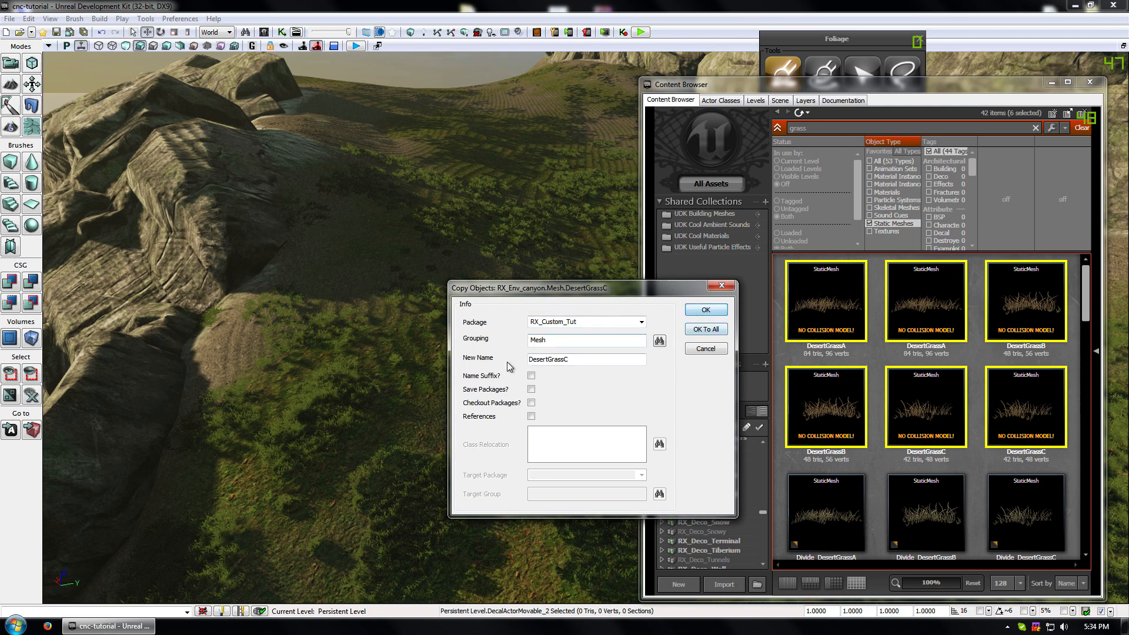
pyautogui.click(719, 330)
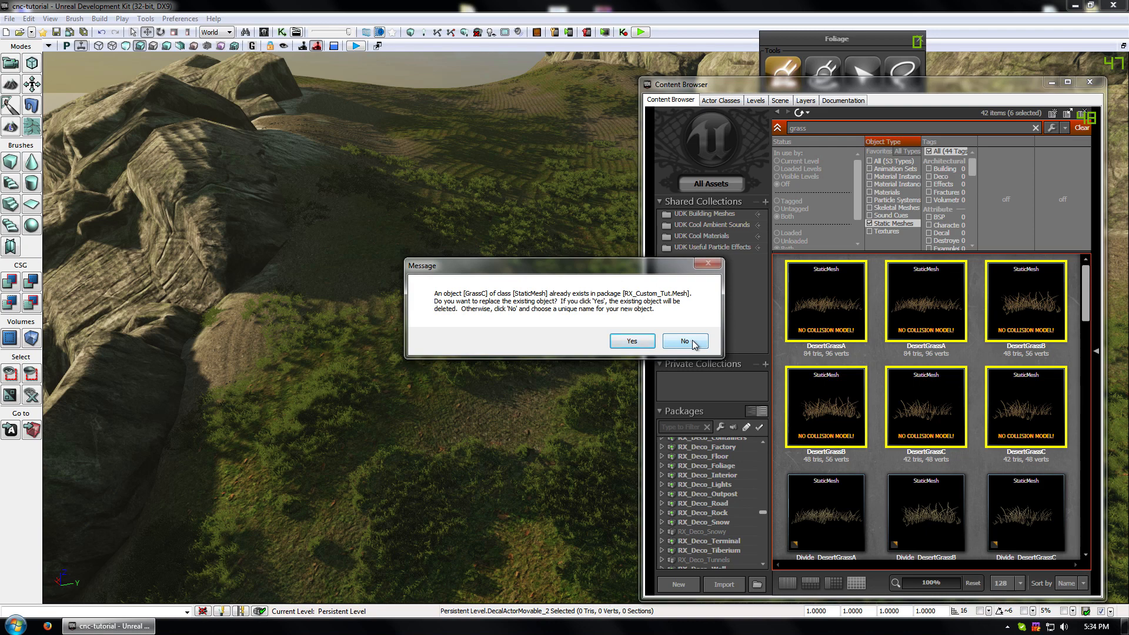
pyautogui.click(686, 342)
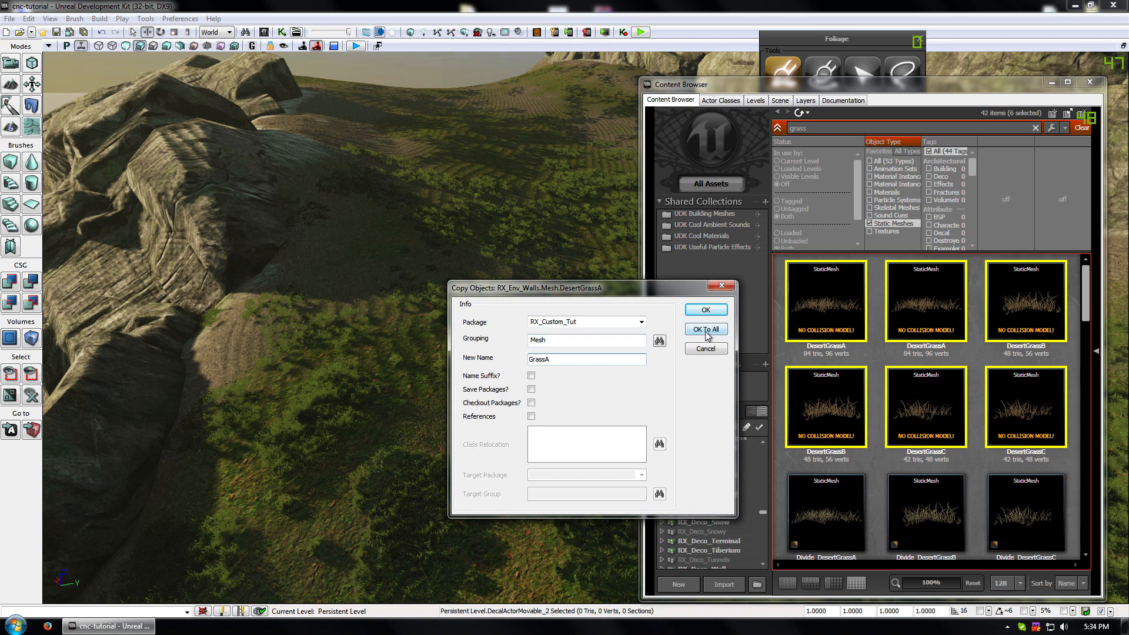
pyautogui.click(705, 350)
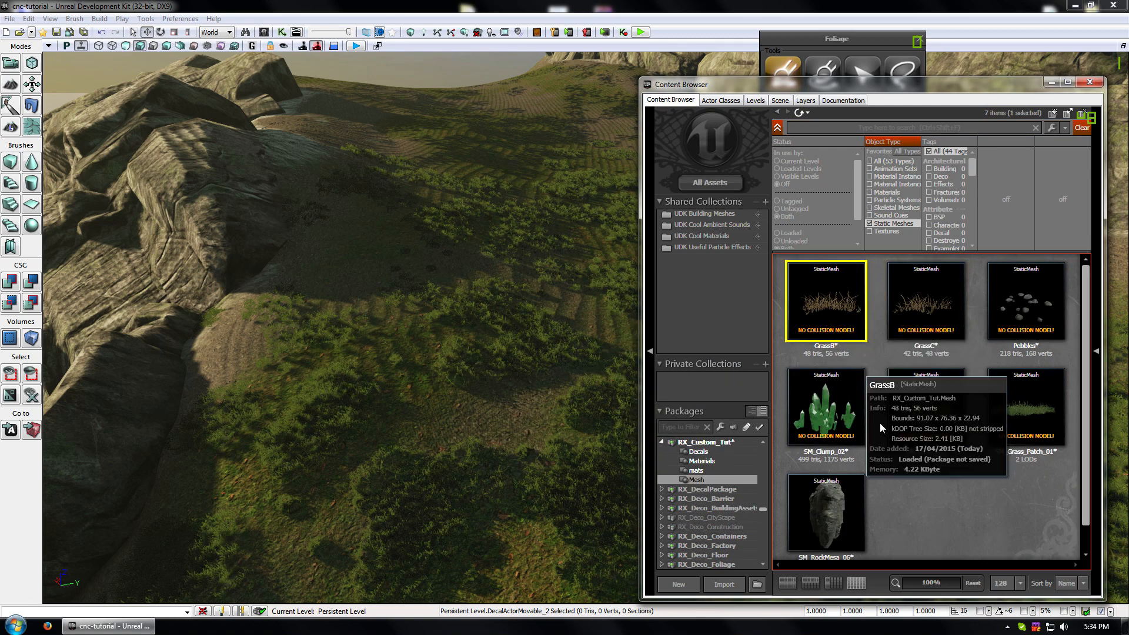
# - Search all assets for "grass" and select the DesertGrassA, DesertGrassB and DesertGrassC static meshes
pyautogui.click(854, 126)
pyautogui.write('gras')
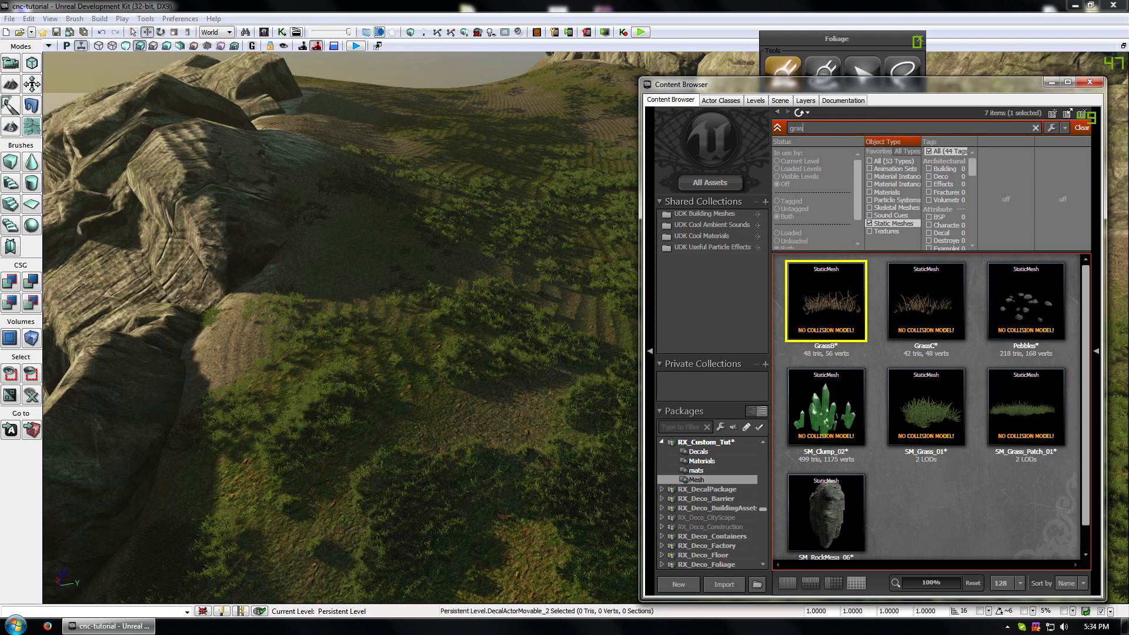
pyautogui.write('s')
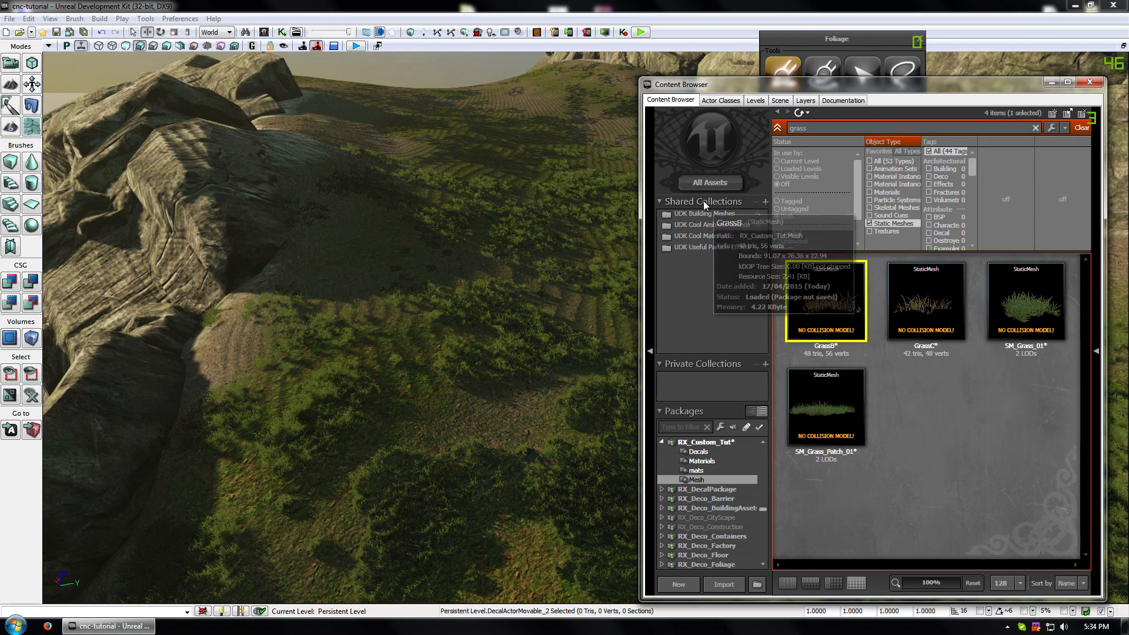
pyautogui.click(711, 184)
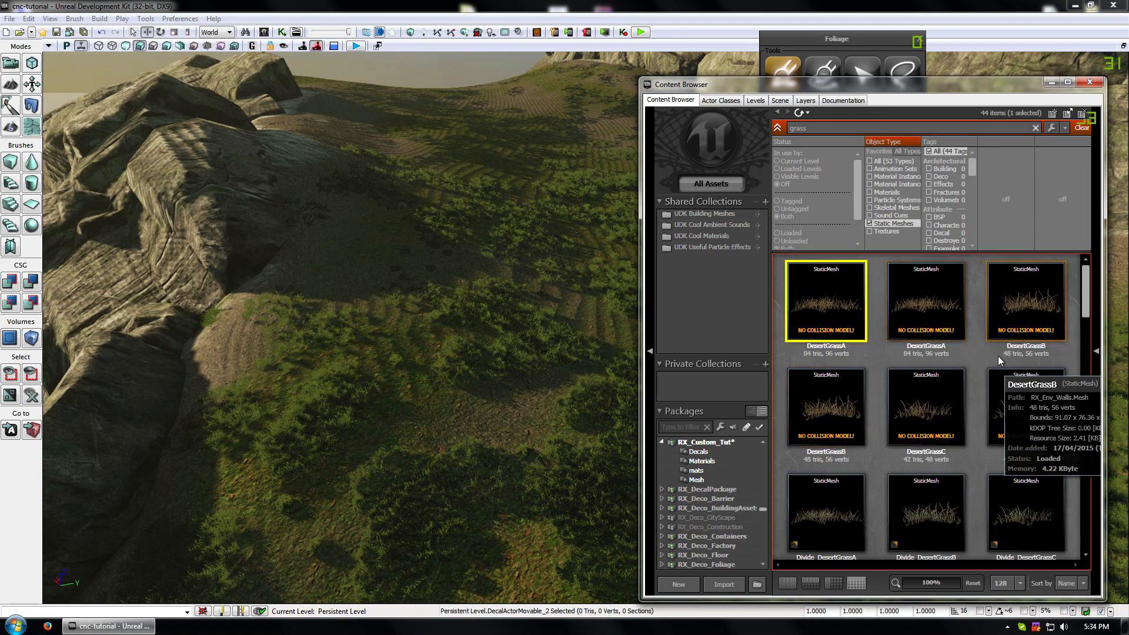
pyautogui.keyDown('ctrl'); pyautogui.click(1026, 301); pyautogui.keyUp('ctrl')
pyautogui.keyDown('ctrl'); pyautogui.click(927, 408); pyautogui.keyUp('ctrl')
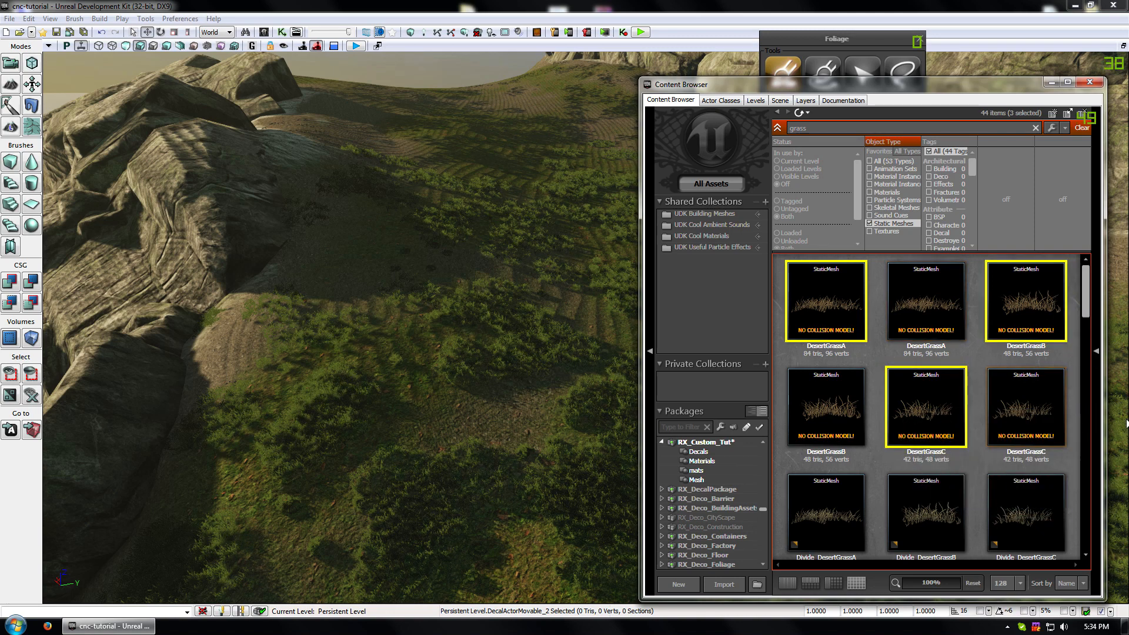
pyautogui.rightClick(854, 308)
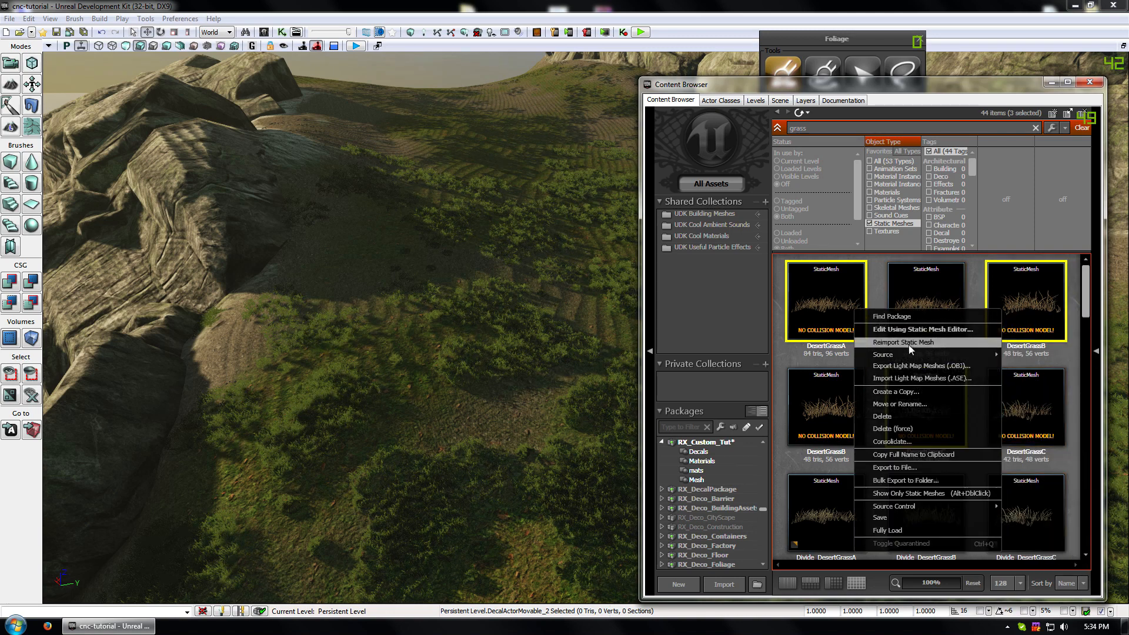
# - Try to copy DesertGrassC from RX_Env_canyon into the Mesh group of RX_Custom_Tut as GrassC
pyautogui.click(936, 407)
pyautogui.rightClick(934, 408)
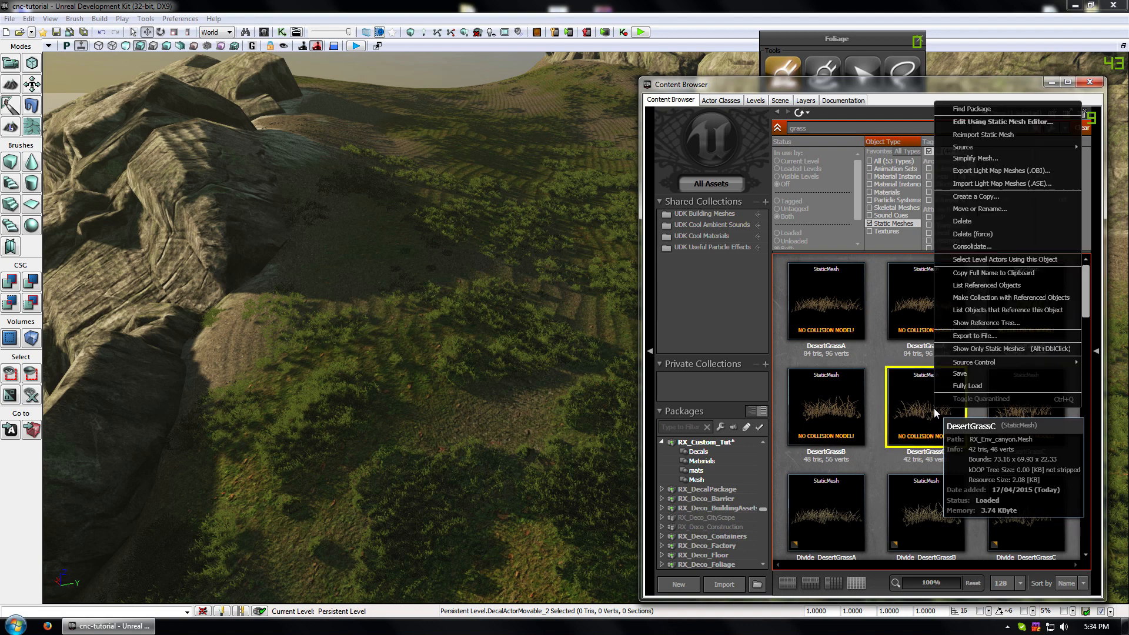
pyautogui.click(995, 198)
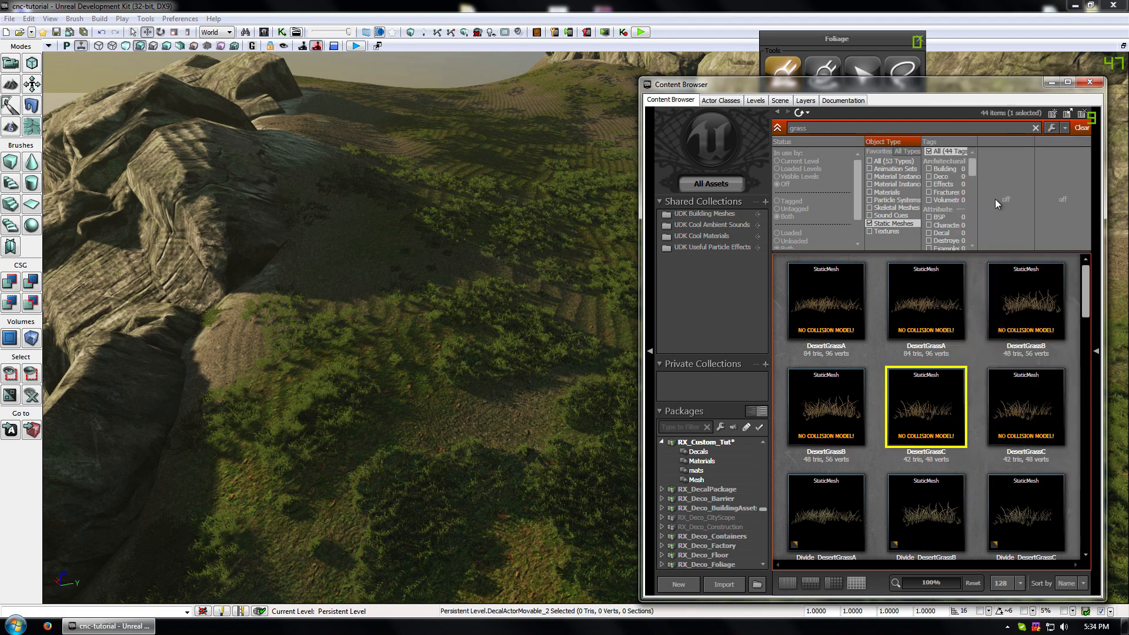
pyautogui.moveTo(596, 321); pyautogui.dragTo(521, 320)
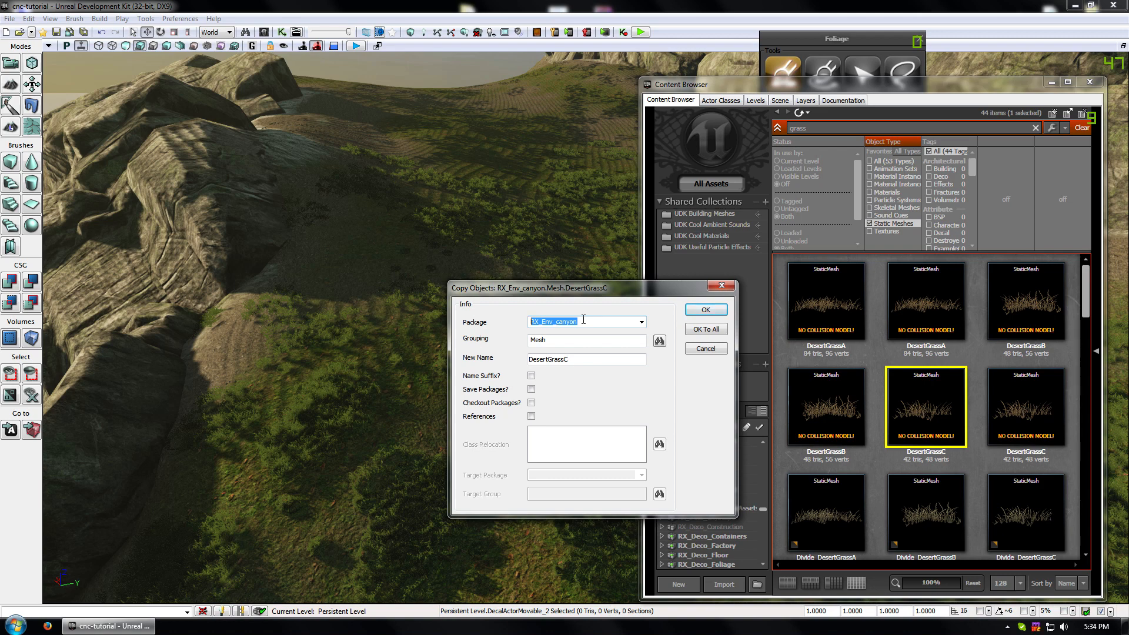
pyautogui.write('rx_cust')
pyautogui.click(553, 360)
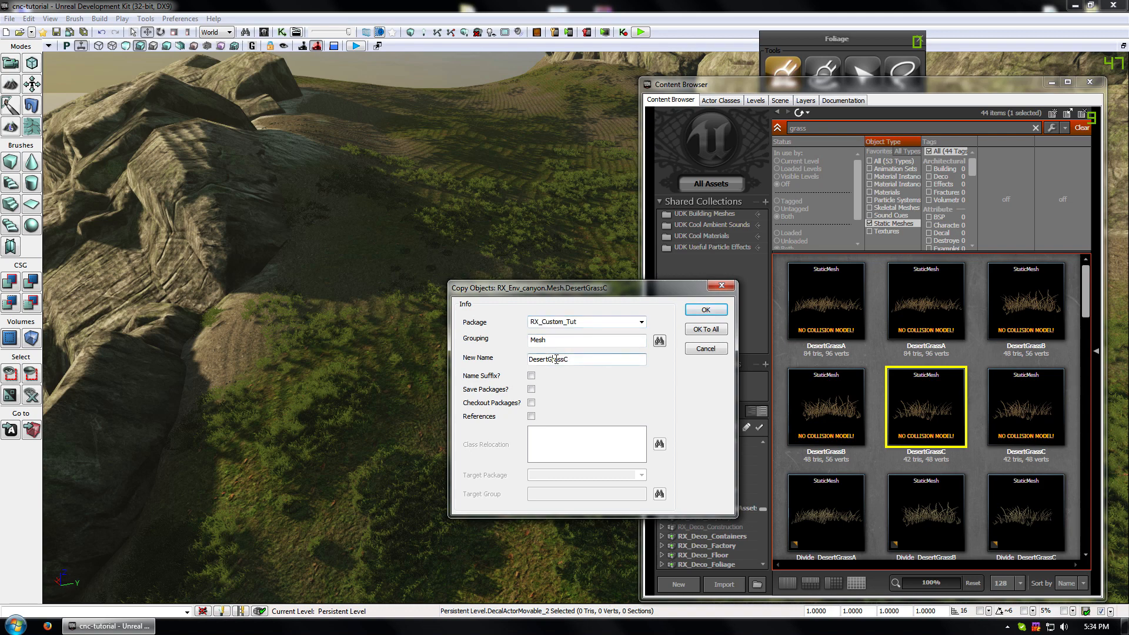
pyautogui.press('BackSpace')
pyautogui.click(703, 312)
pyautogui.click(632, 340)
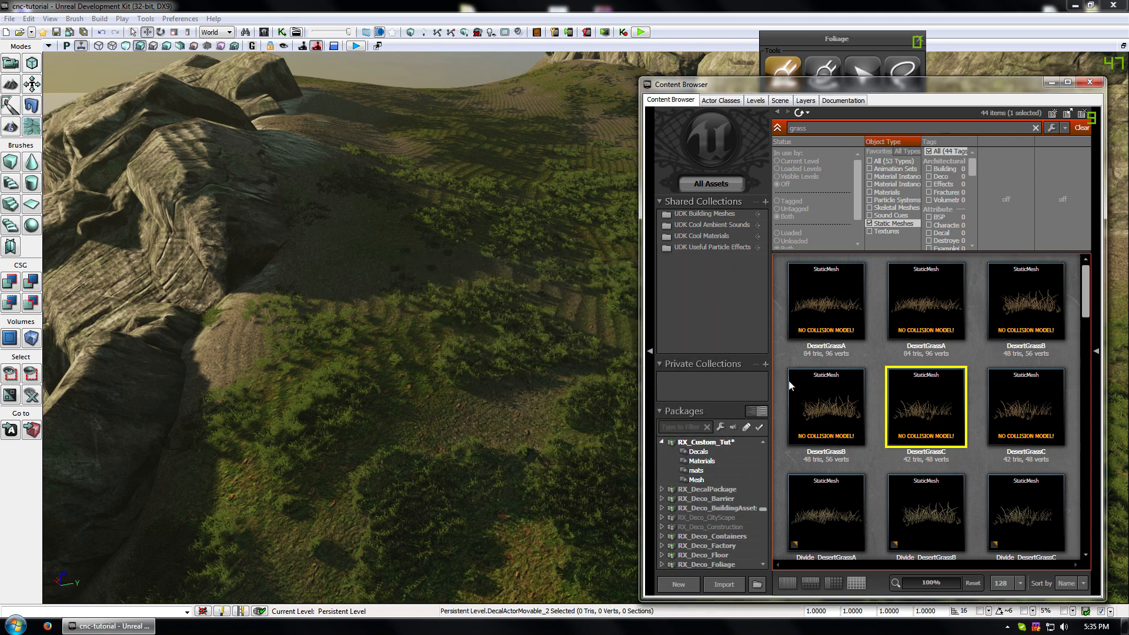
# - Filter the static meshes by "grass" and extend the search from RX_Custom_Tut to all assets
pyautogui.click(826, 300)
pyautogui.click(818, 129)
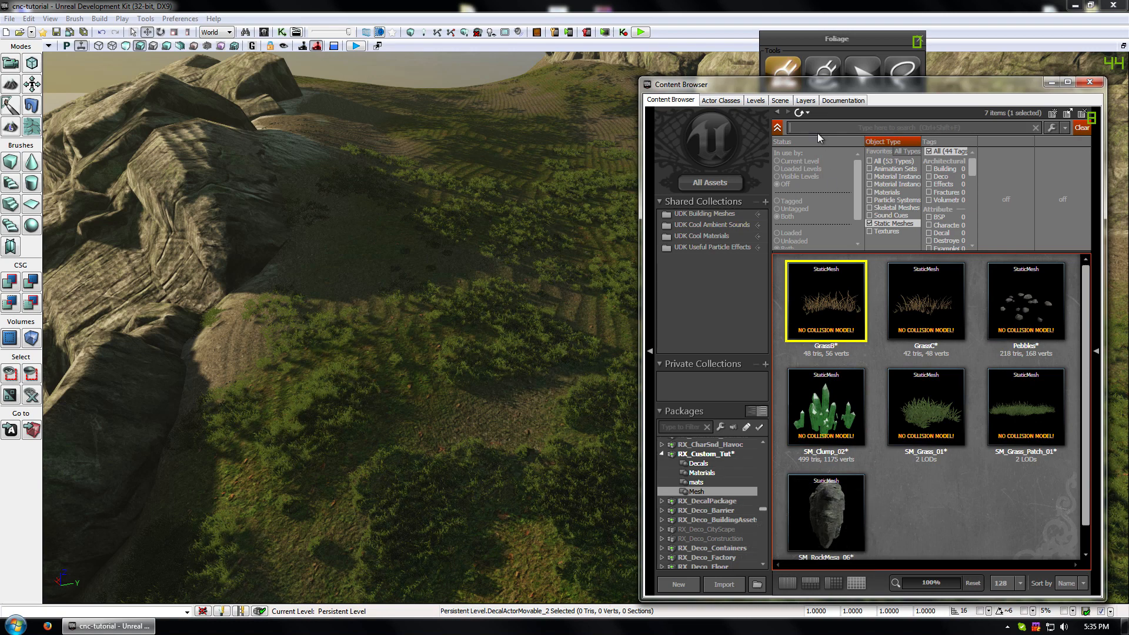
pyautogui.write('grass')
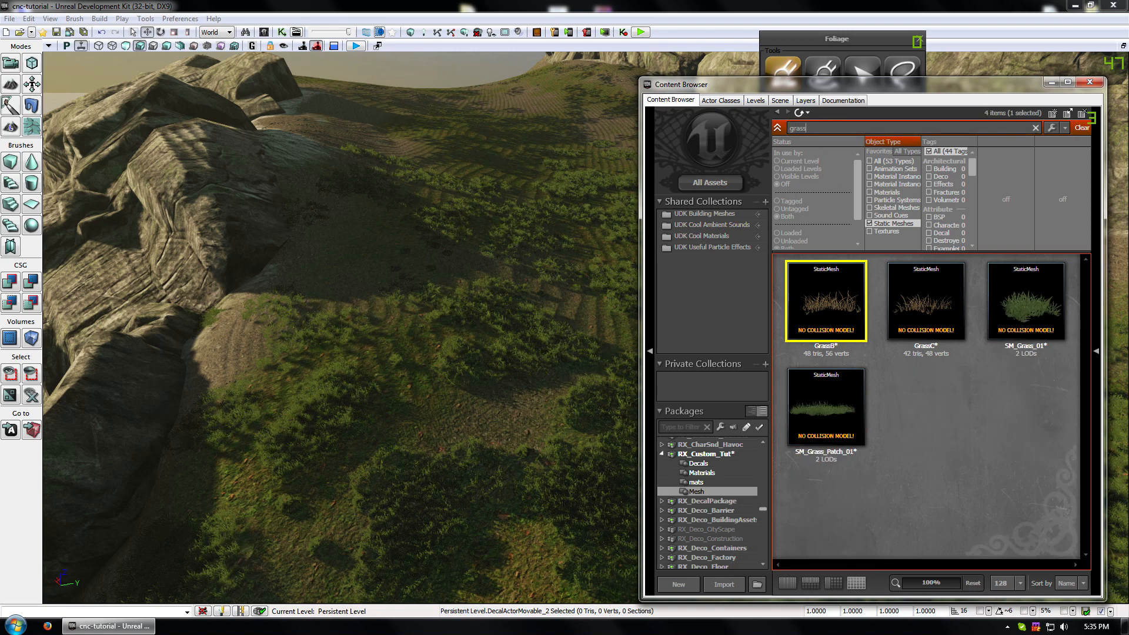
pyautogui.click(719, 183)
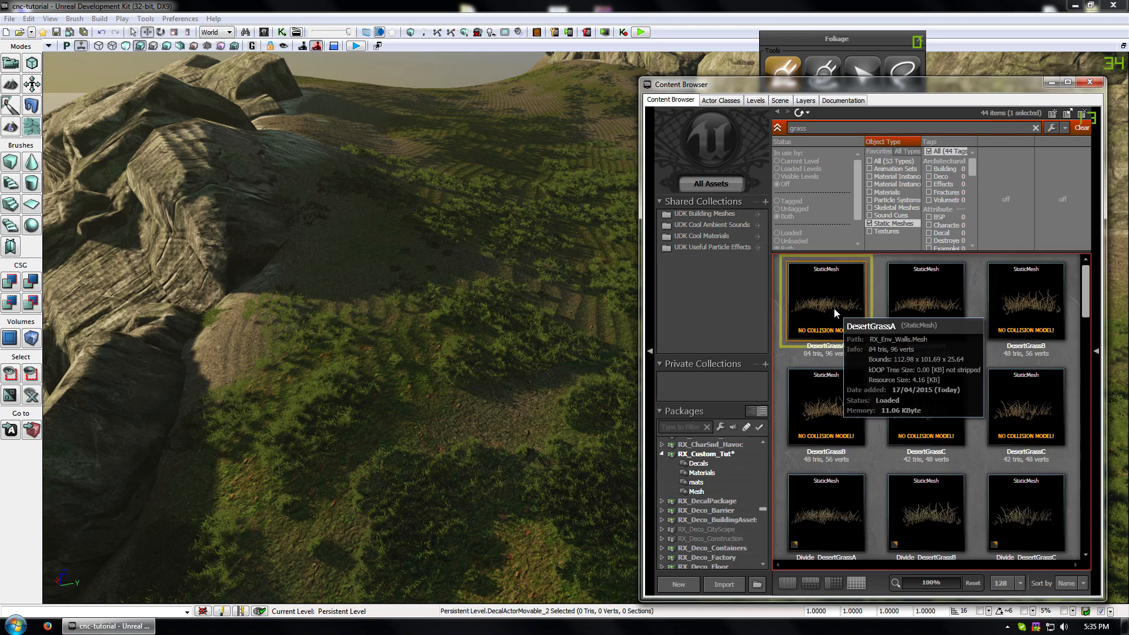
# - Copy DesertGrassA from RX_Env_Walls into the Mesh group of RX_Custom_Tut with the new name GrassA
pyautogui.rightClick(835, 307)
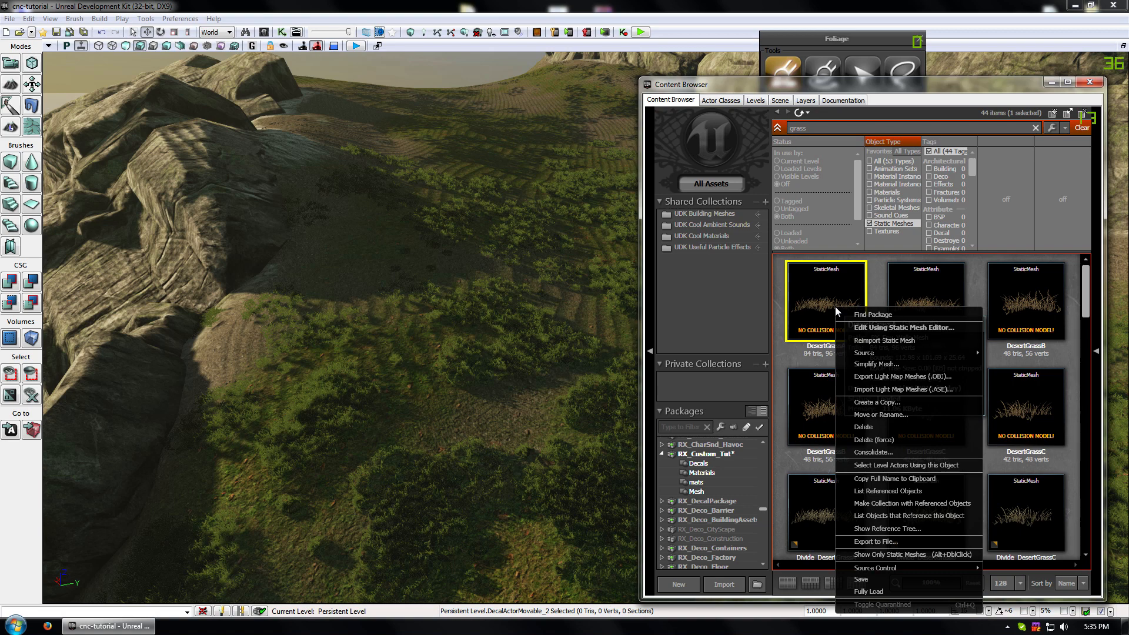
pyautogui.click(878, 401)
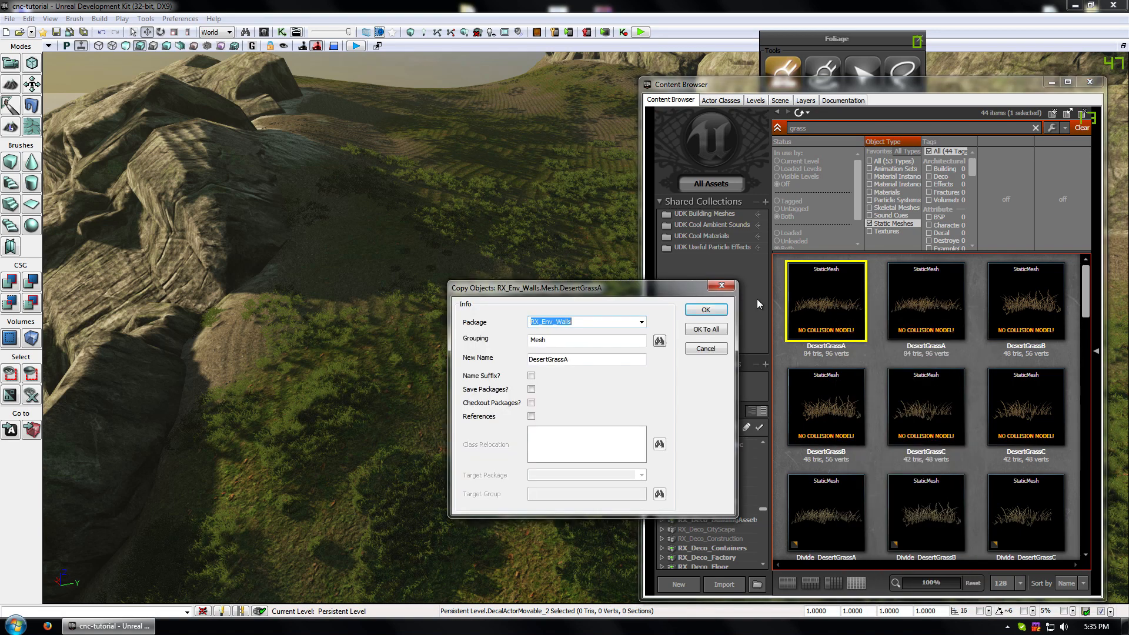
pyautogui.write('rx')
pyautogui.moveTo(549, 359); pyautogui.dragTo(472, 365)
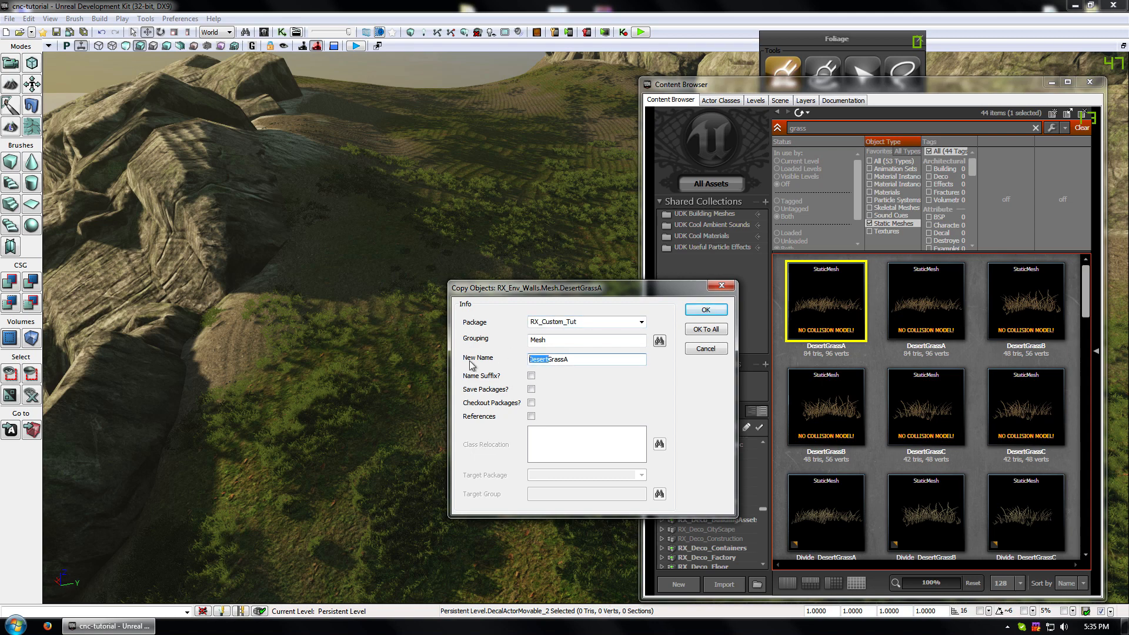
pyautogui.click(706, 310)
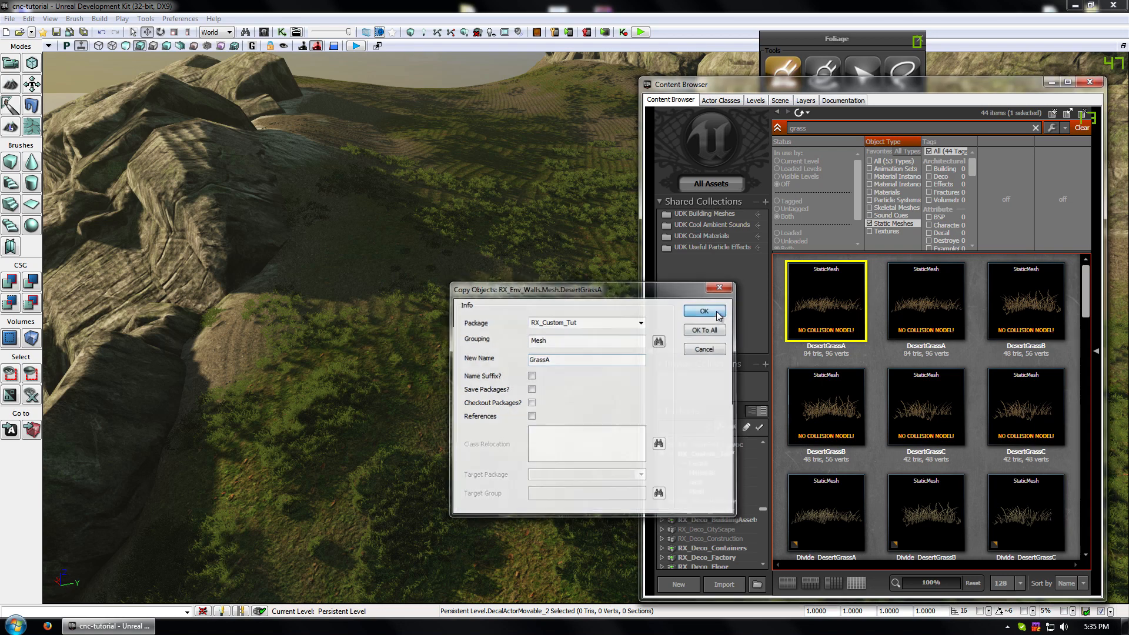
# - Open GrassA in the Static Mesh Editor and locate its assigned LOD material among the package assets
pyautogui.doubleClick(807, 304)
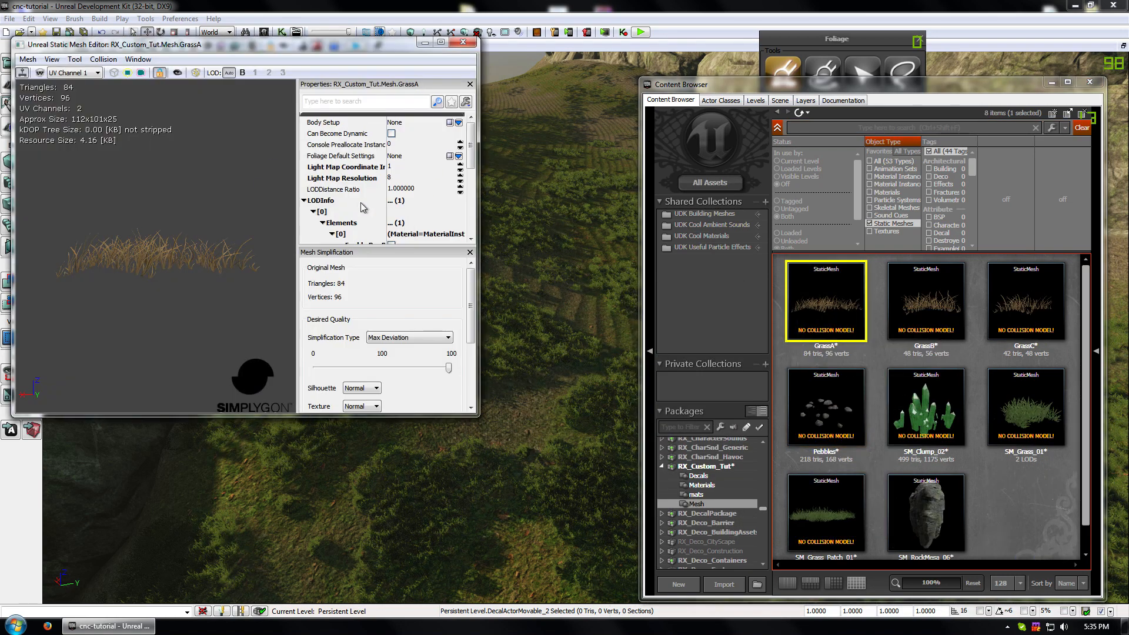
pyautogui.scroll(-3, 421, 195)
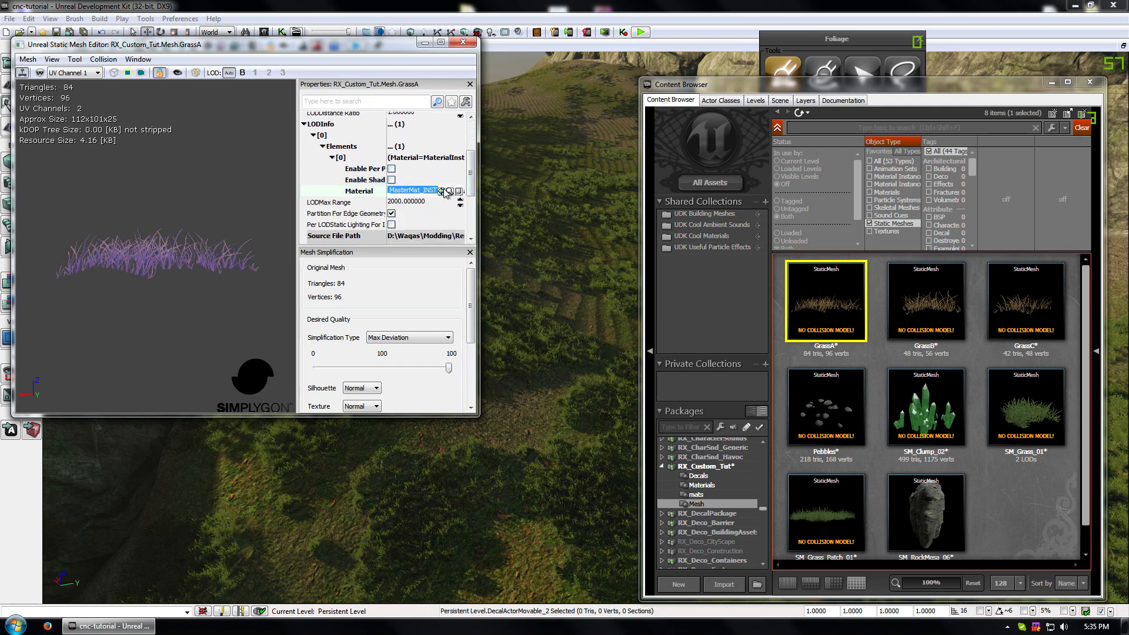
pyautogui.click(449, 191)
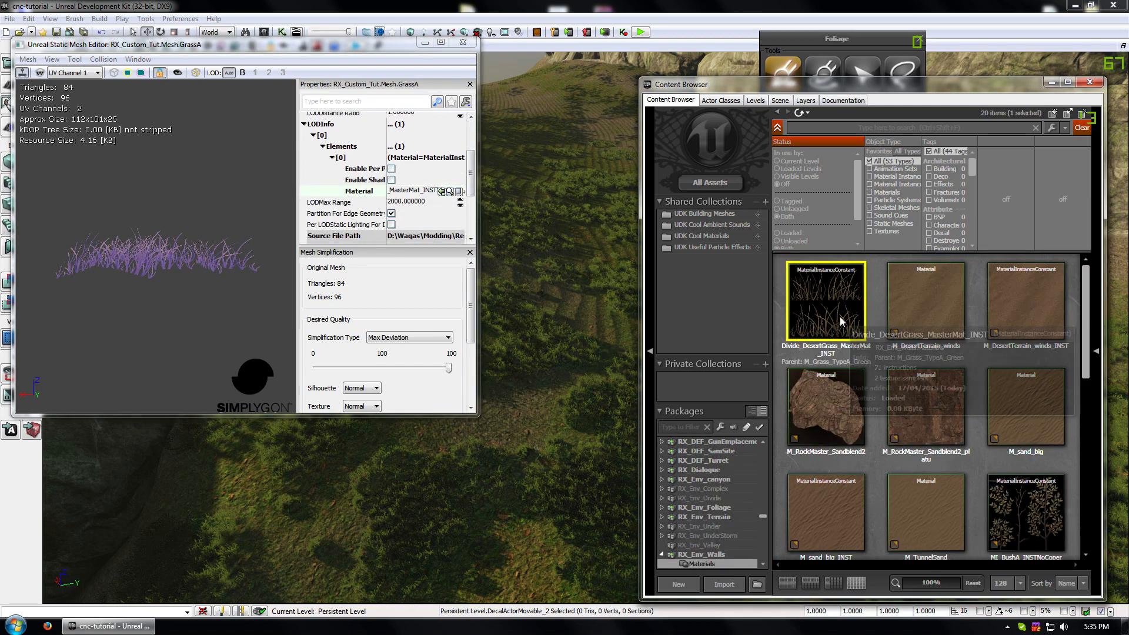
pyautogui.scroll(-3, 959, 381)
pyautogui.scroll(3, 983, 472)
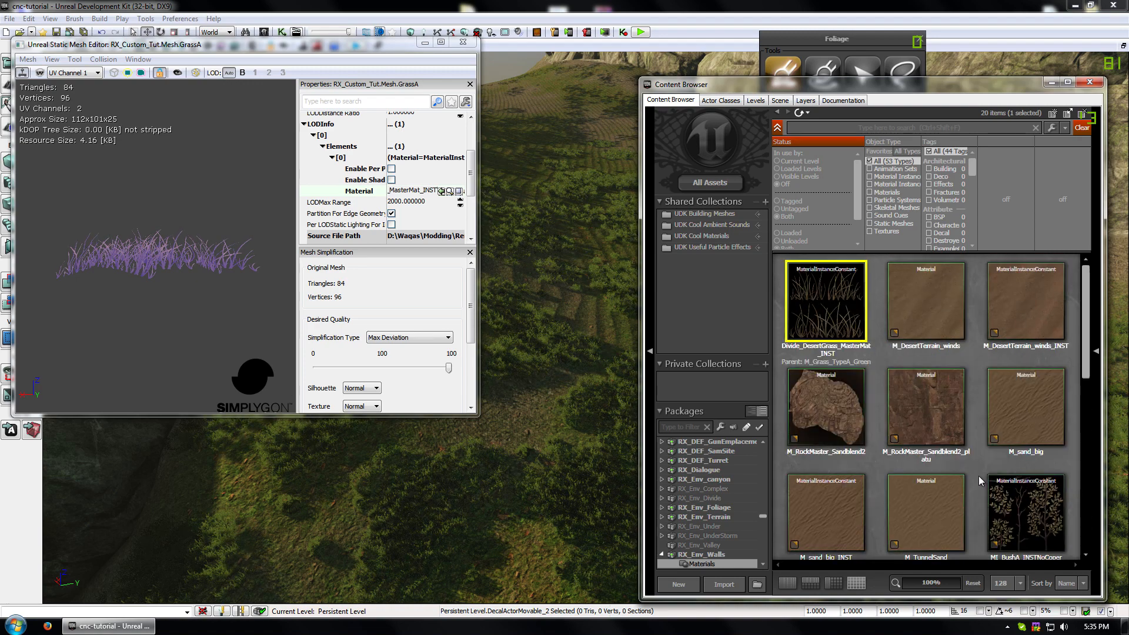
# - Inspect the Divide_DesertGrass_MasterMat_INST material instance and locate its parent material, then close the material instance editor
pyautogui.doubleClick(826, 272)
pyautogui.click(776, 170)
pyautogui.click(797, 170)
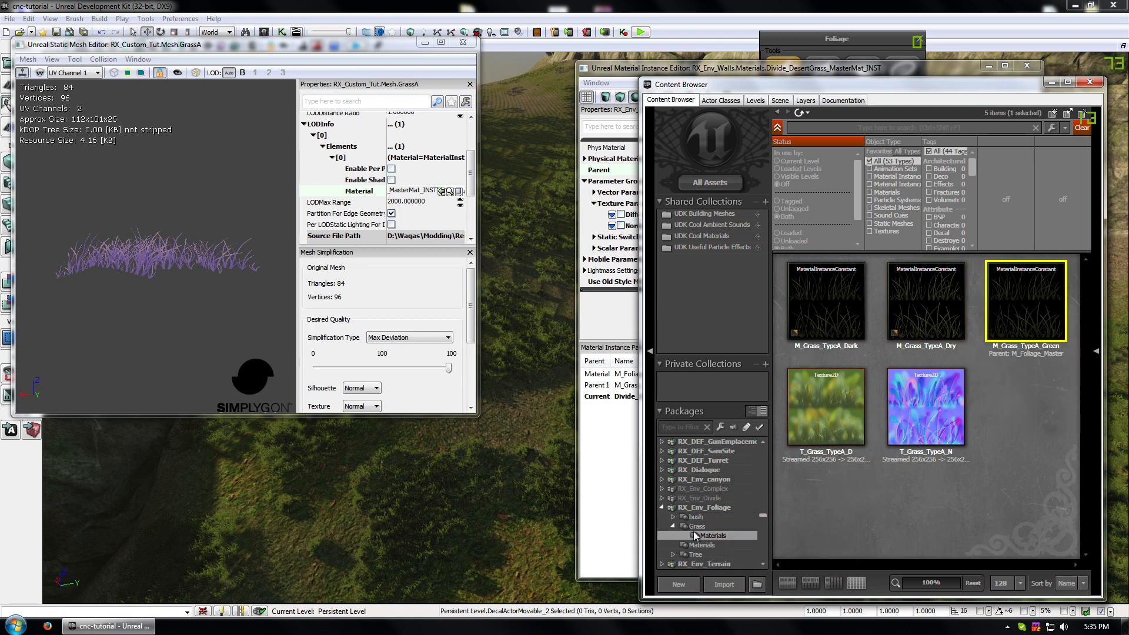
pyautogui.click(1090, 82)
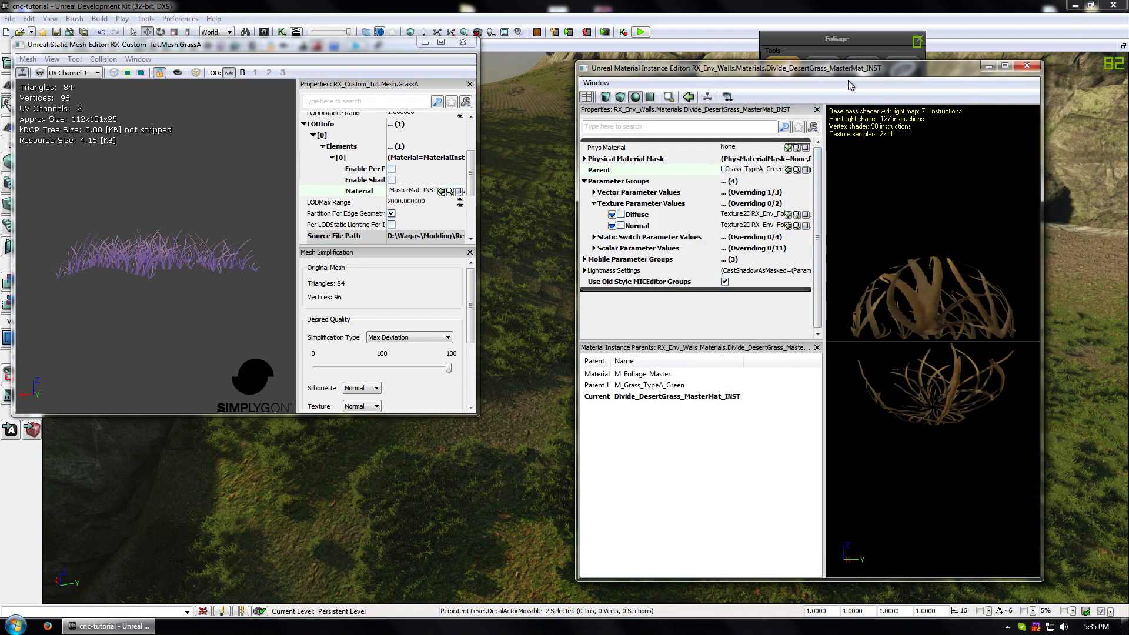
pyautogui.click(1027, 66)
# - Copy Divide_DesertGrass_MasterMat_INST into the Materials group of RX_Custom_Tut with the new name Grass_MasterMat_INST
pyautogui.click(449, 192)
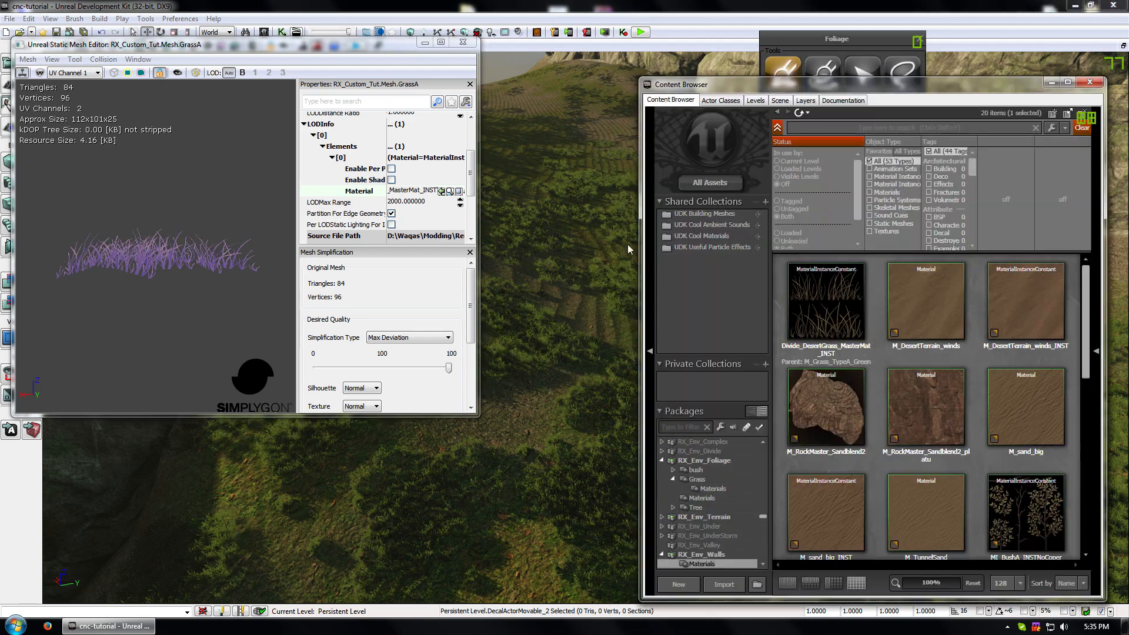
pyautogui.rightClick(830, 300)
pyautogui.click(880, 385)
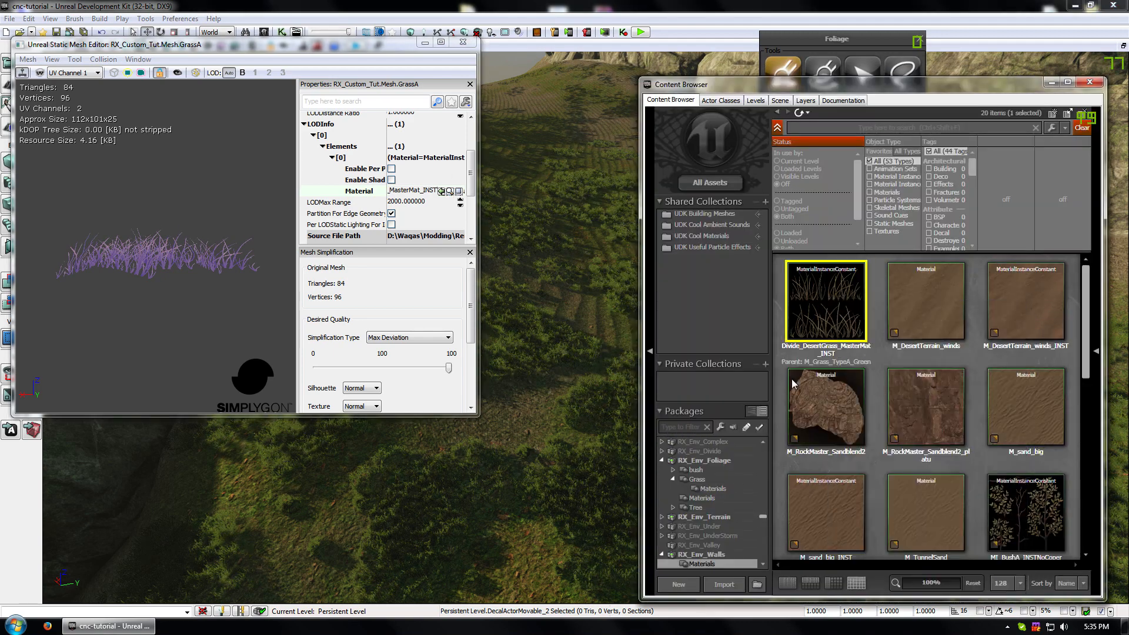
pyautogui.write('rx_custom_Tut')
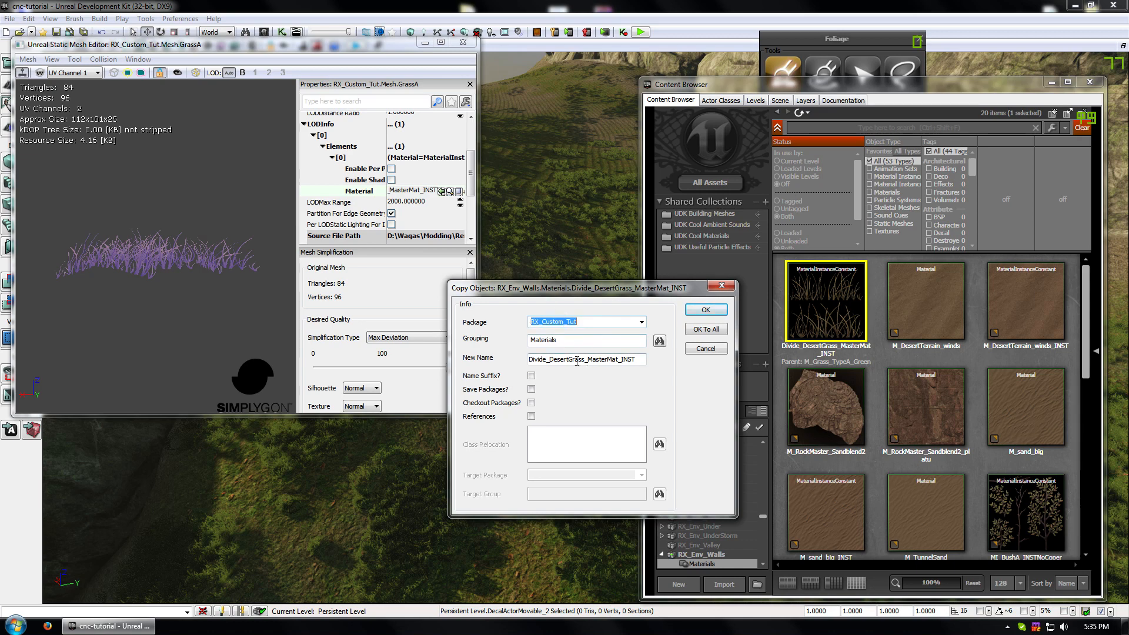
pyautogui.moveTo(569, 361); pyautogui.dragTo(451, 358)
pyautogui.press('BackSpace')
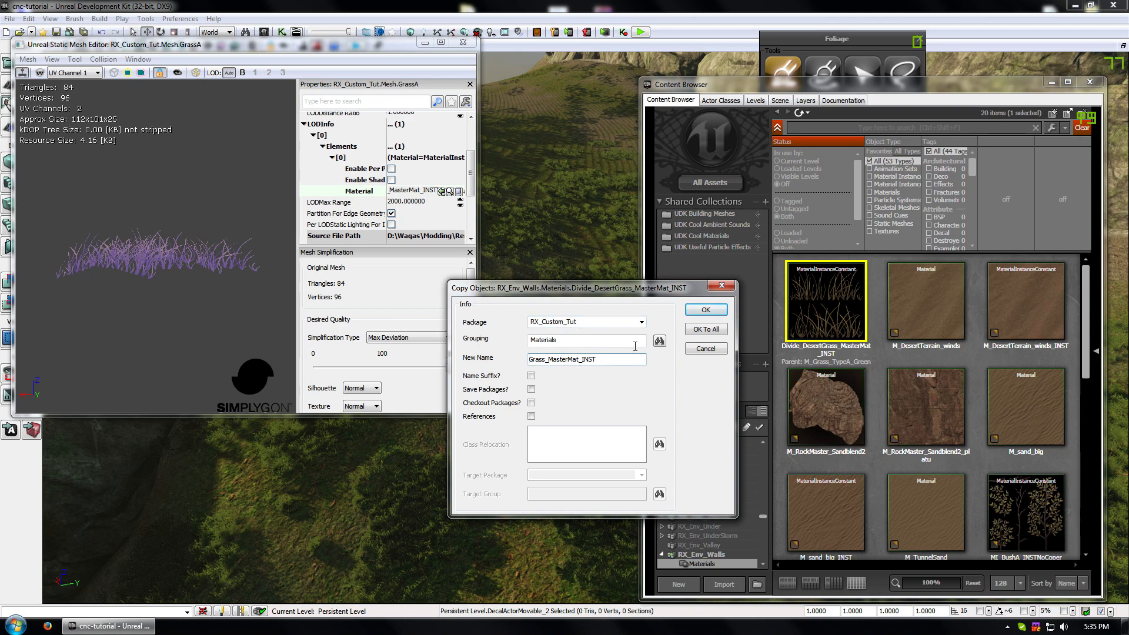
pyautogui.click(705, 311)
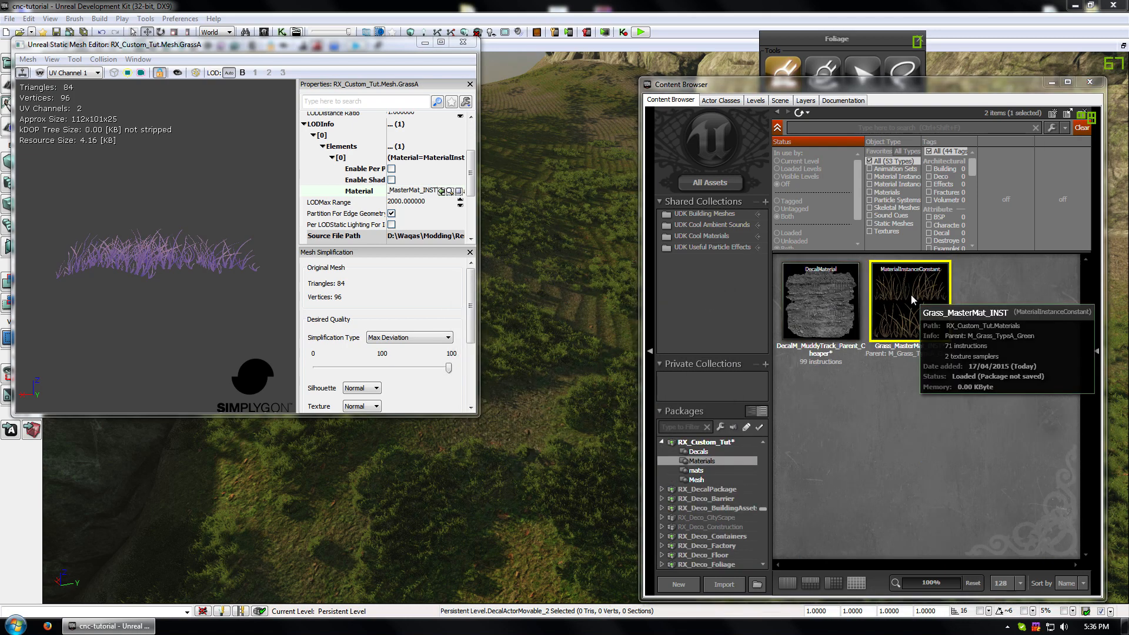
# - Set the DiffuseColour of Grass_MasterMat_INST to a light green of about R 0.54, G 0.78, B 0.25
pyautogui.doubleClick(912, 295)
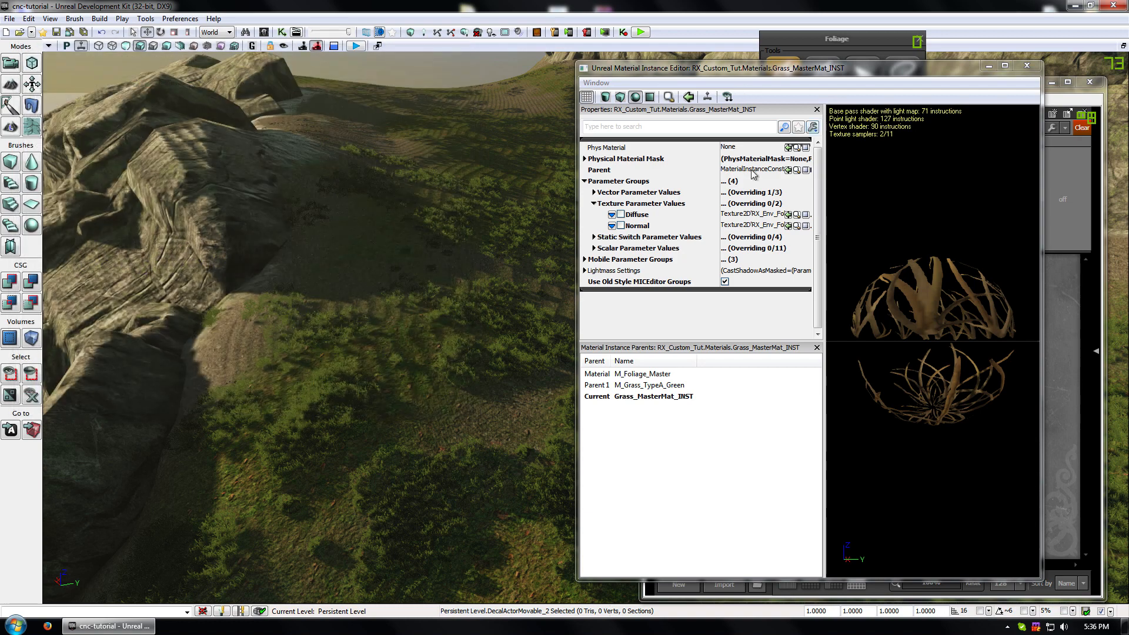
pyautogui.click(594, 192)
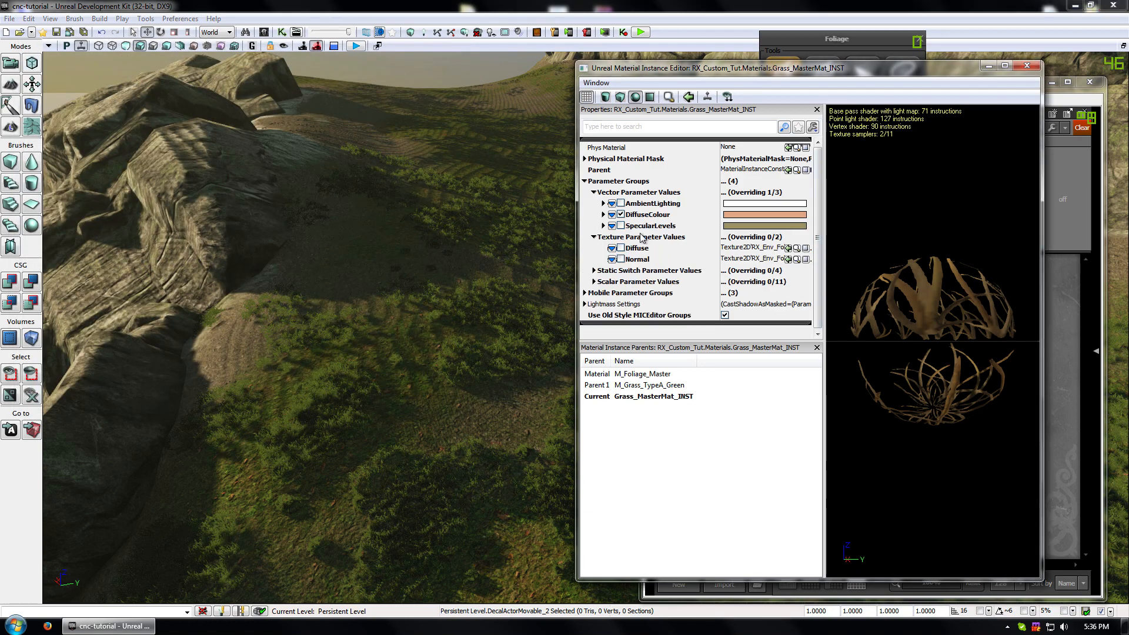
pyautogui.doubleClick(638, 215)
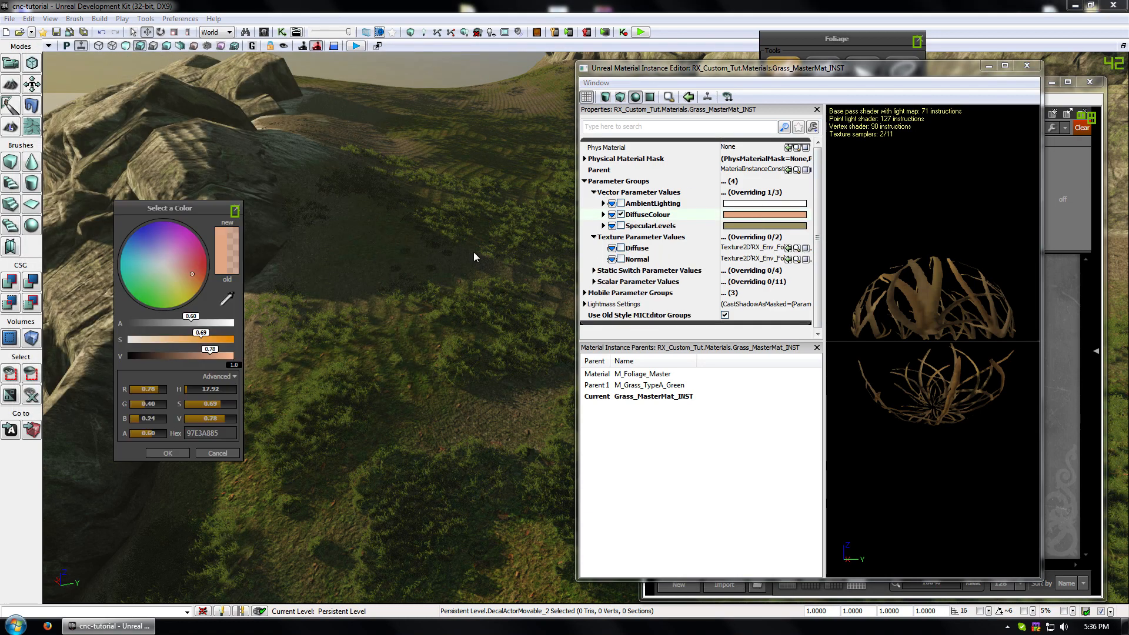
pyautogui.moveTo(195, 281)
pyautogui.mouseDown()
pyautogui.moveTo(146, 279)
pyautogui.moveTo(165, 293)
pyautogui.mouseUp()
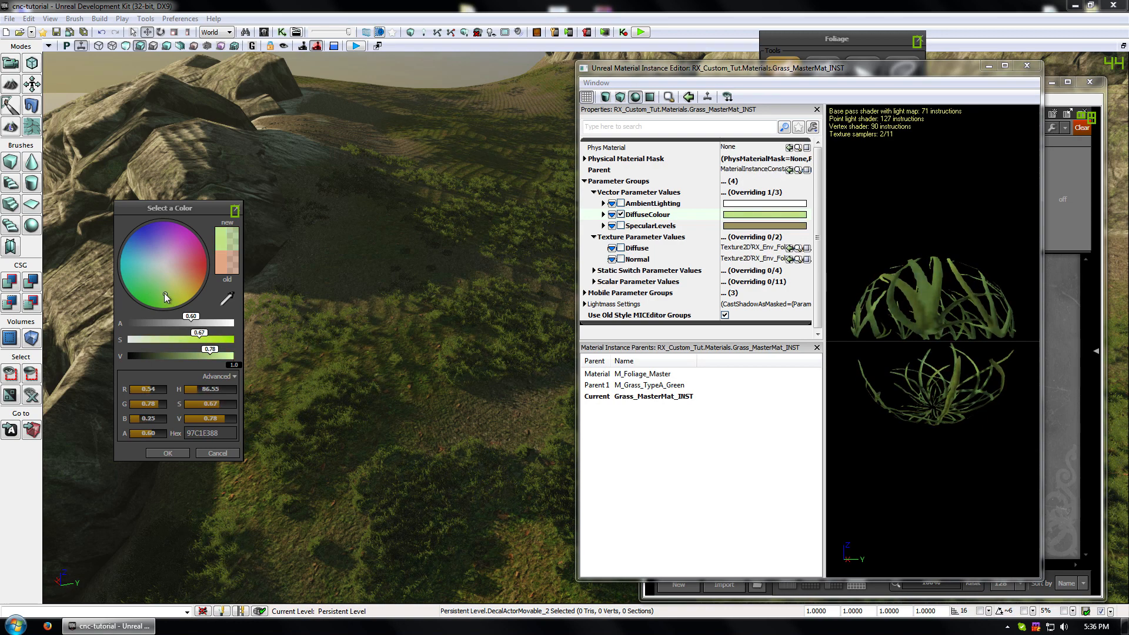
pyautogui.click(168, 454)
pyautogui.click(1027, 65)
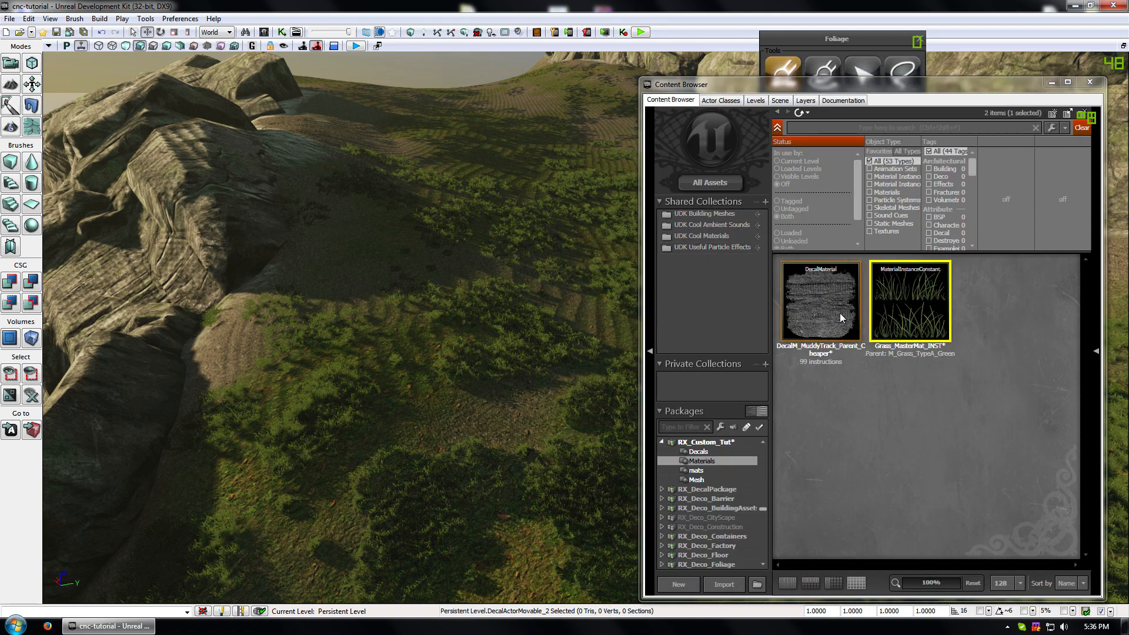
# - Open the GrassB and GrassC meshes from the Mesh group of RX_Custom_Tut in the Static Mesh Editor
pyautogui.click(697, 480)
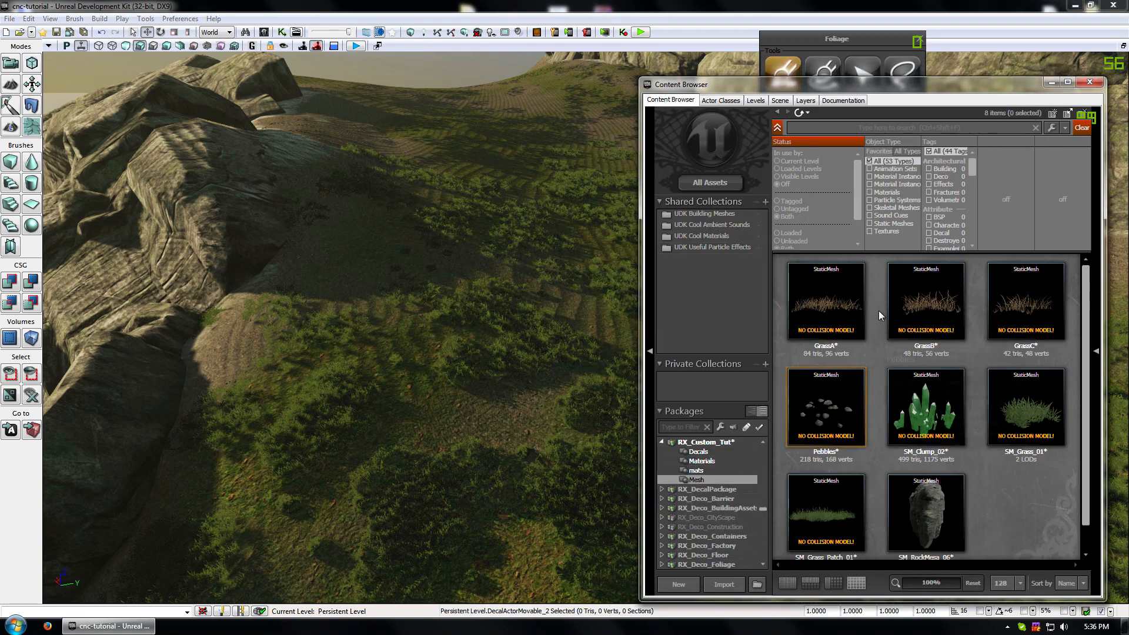
pyautogui.doubleClick(927, 300)
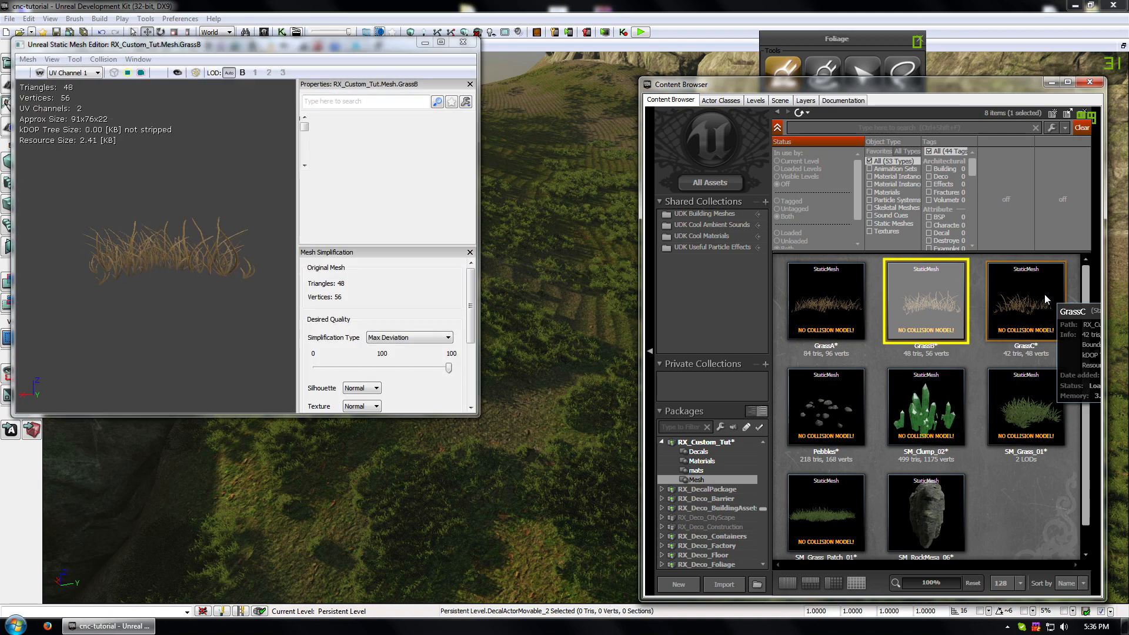
pyautogui.doubleClick(1044, 294)
# - Find Grass_MasterMat_INST among the RX_Custom_Tut material groups and select it for assignment
pyautogui.click(697, 470)
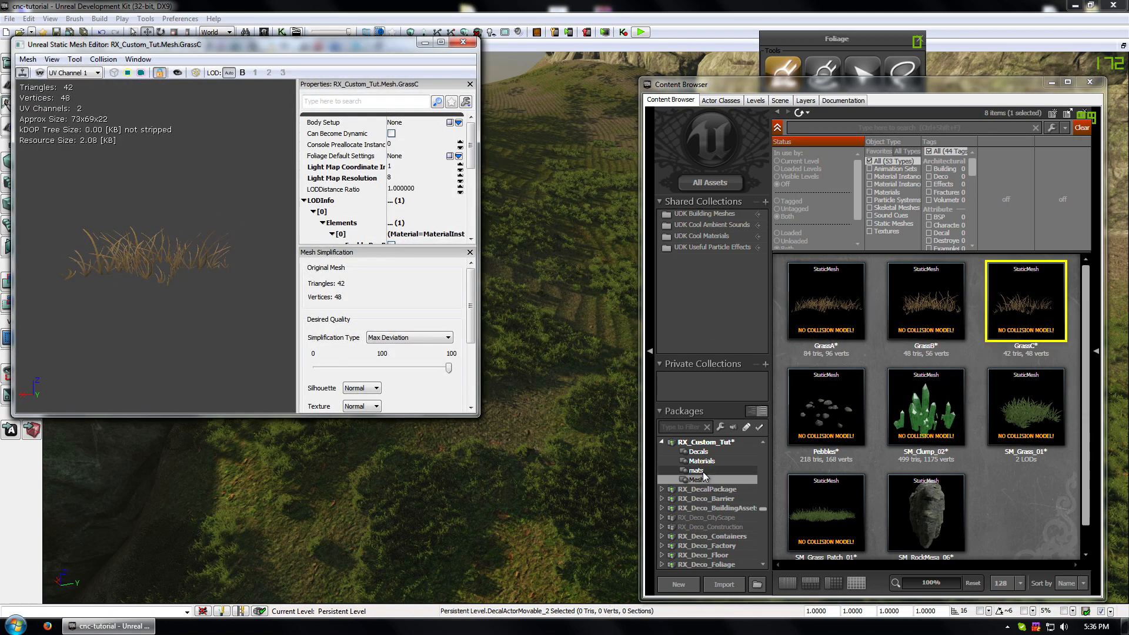
pyautogui.scroll(-2, 984, 461)
pyautogui.scroll(-2, 984, 460)
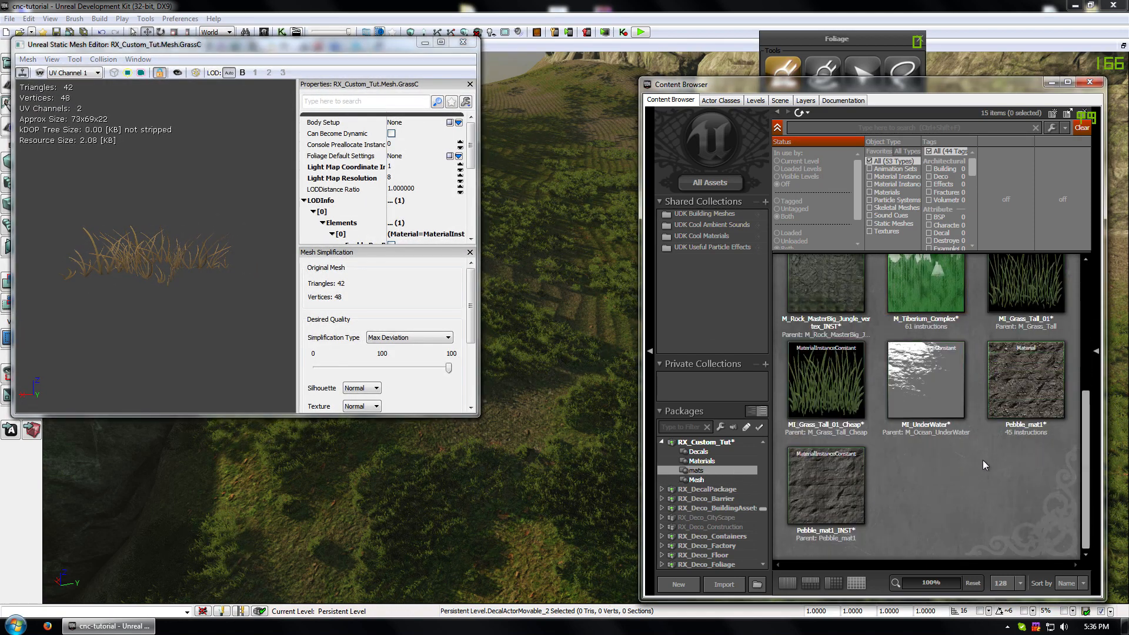
pyautogui.scroll(4, 976, 481)
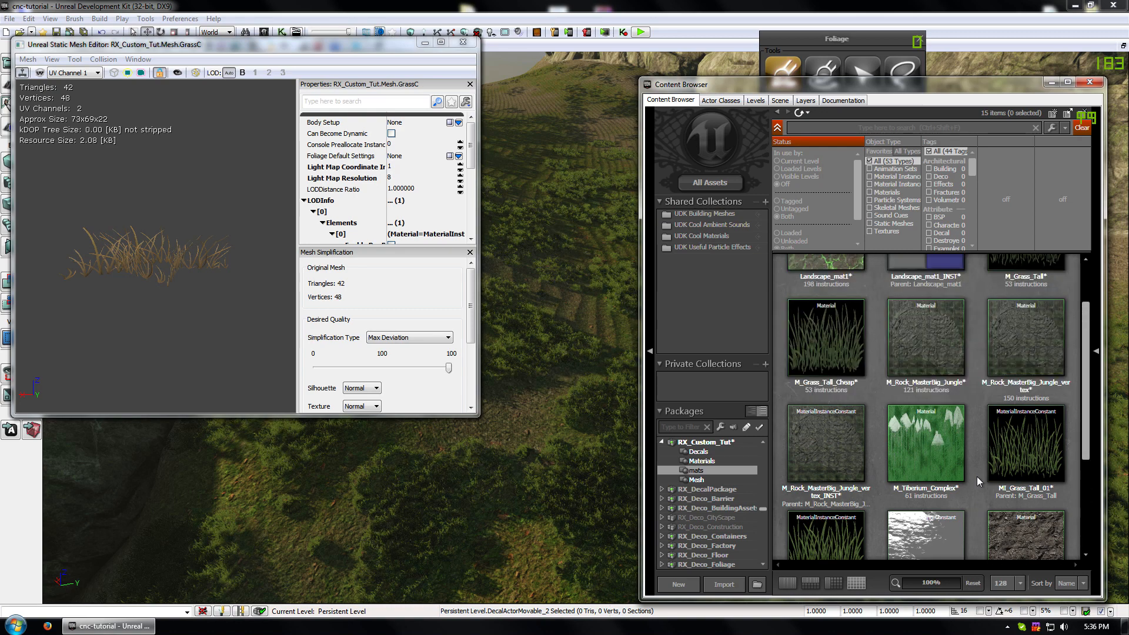
pyautogui.click(1059, 330)
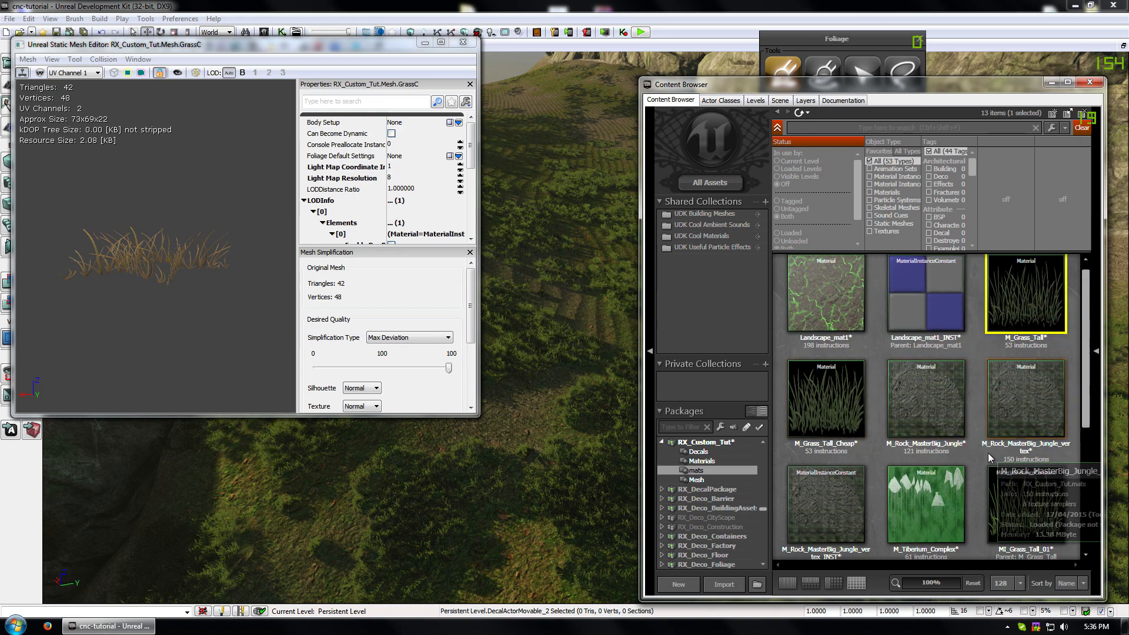
pyautogui.scroll(-4, 1014, 496)
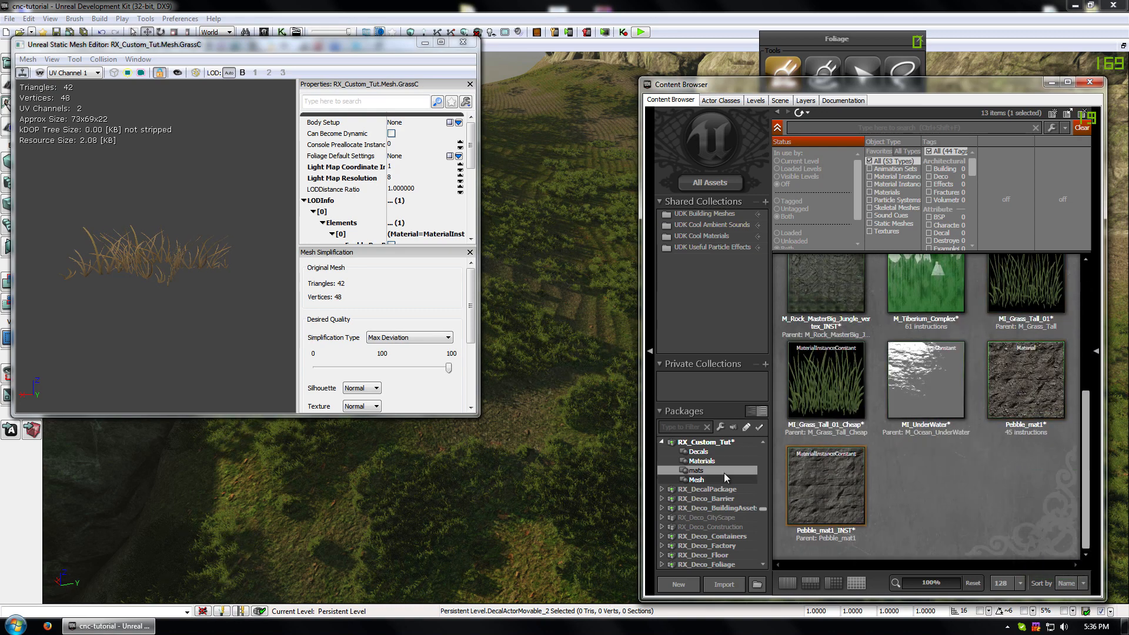
pyautogui.click(708, 463)
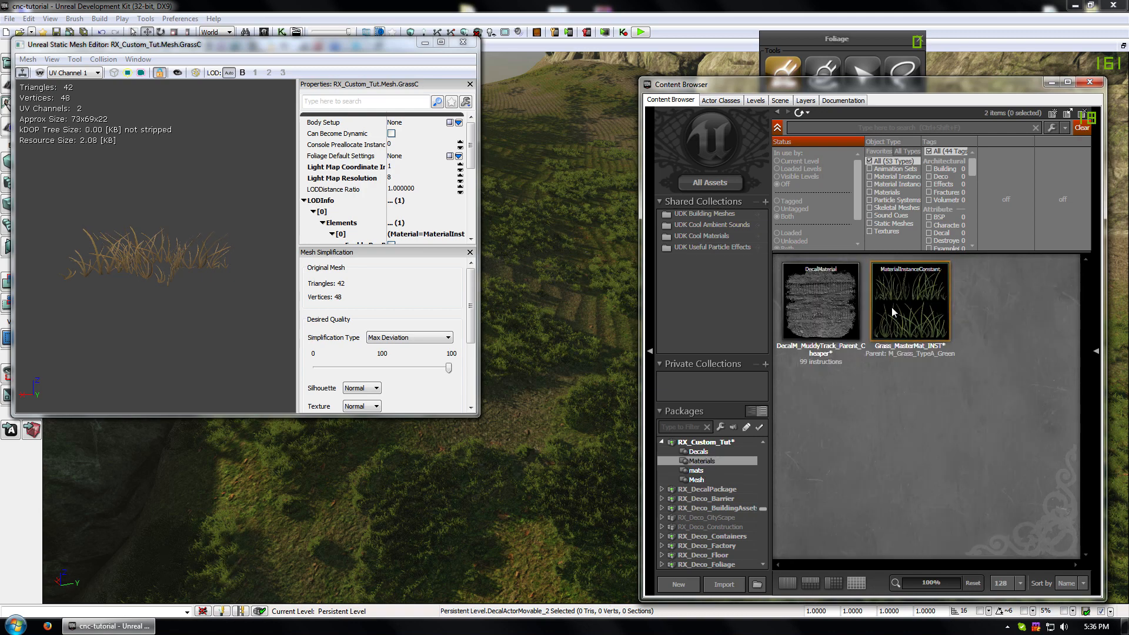
pyautogui.click(911, 303)
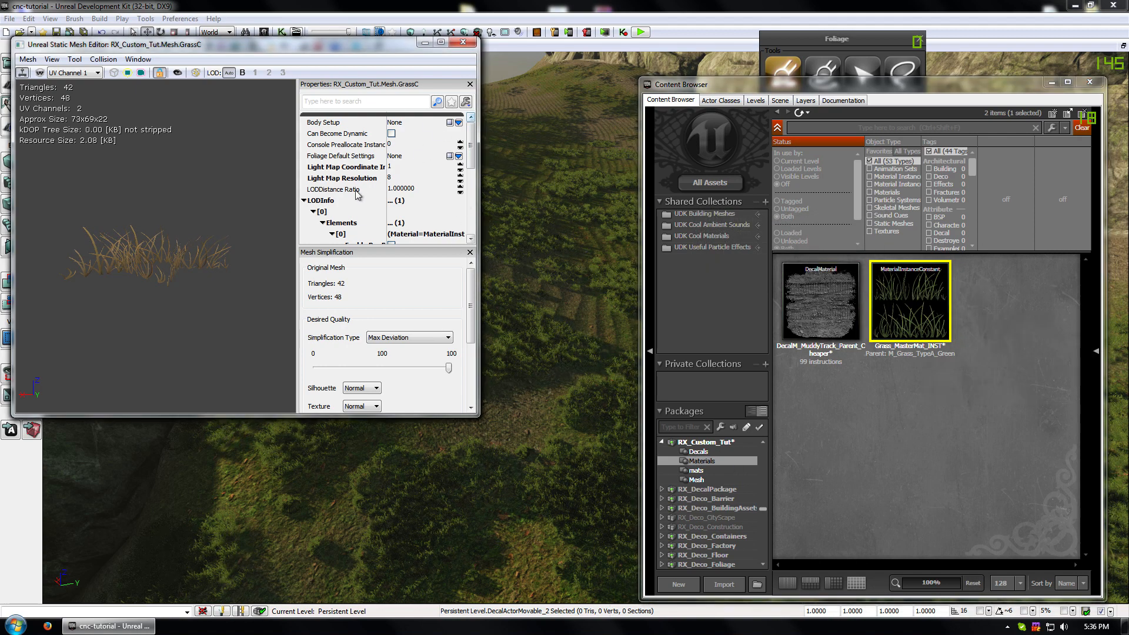
# - Assign Grass_MasterMat_INST as the LOD element material of GrassC and close its mesh editor
pyautogui.scroll(-3, 441, 176)
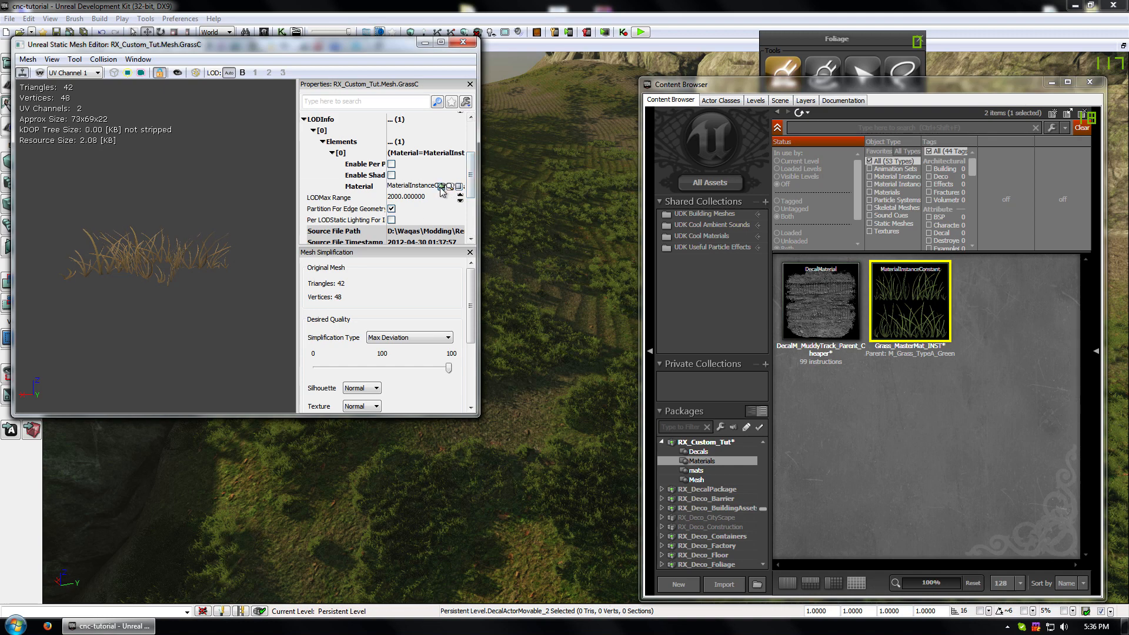
pyautogui.click(441, 187)
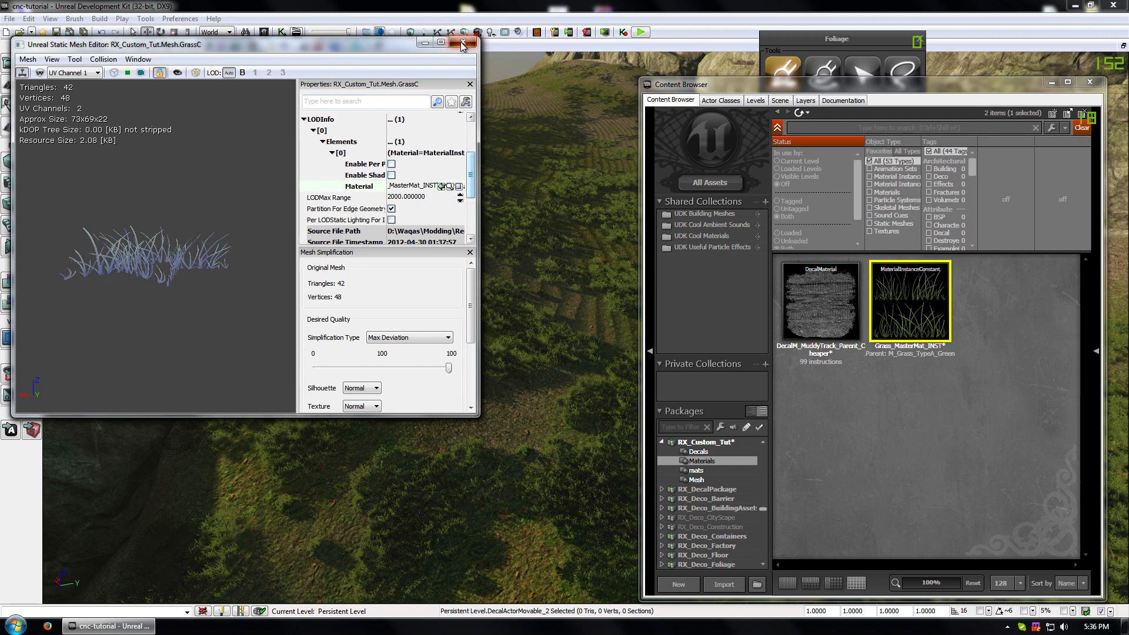
pyautogui.click(463, 41)
# - Assign Grass_MasterMat_INST as the LOD element material of GrassB and GrassA, closing both mesh editors
pyautogui.scroll(-3, 416, 224)
pyautogui.click(442, 177)
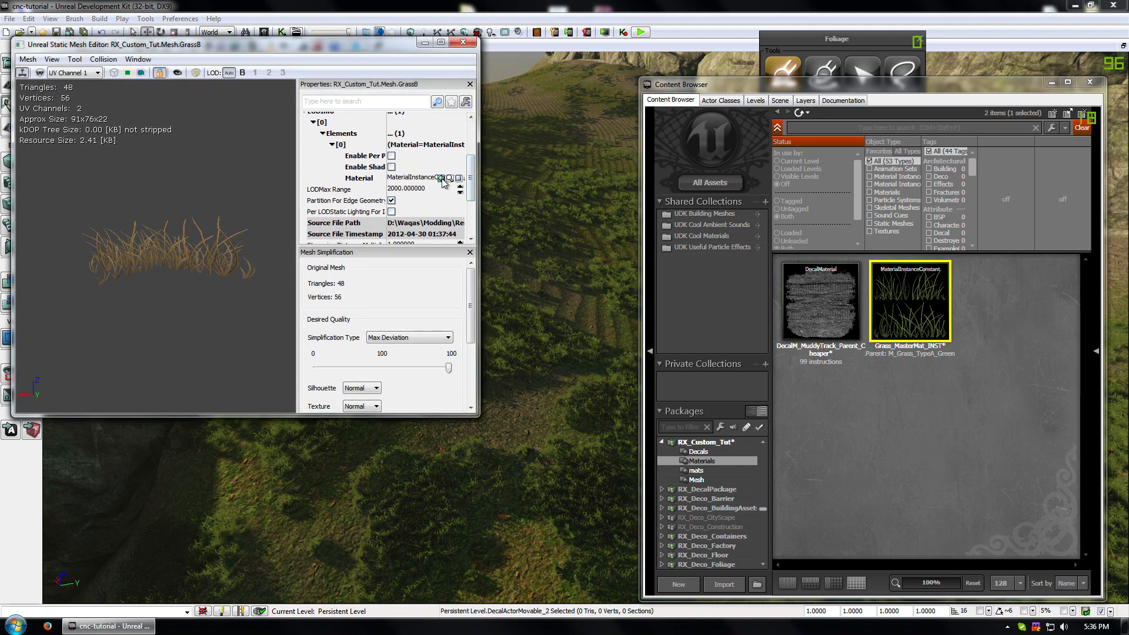
pyautogui.click(463, 41)
pyautogui.scroll(-3, 435, 176)
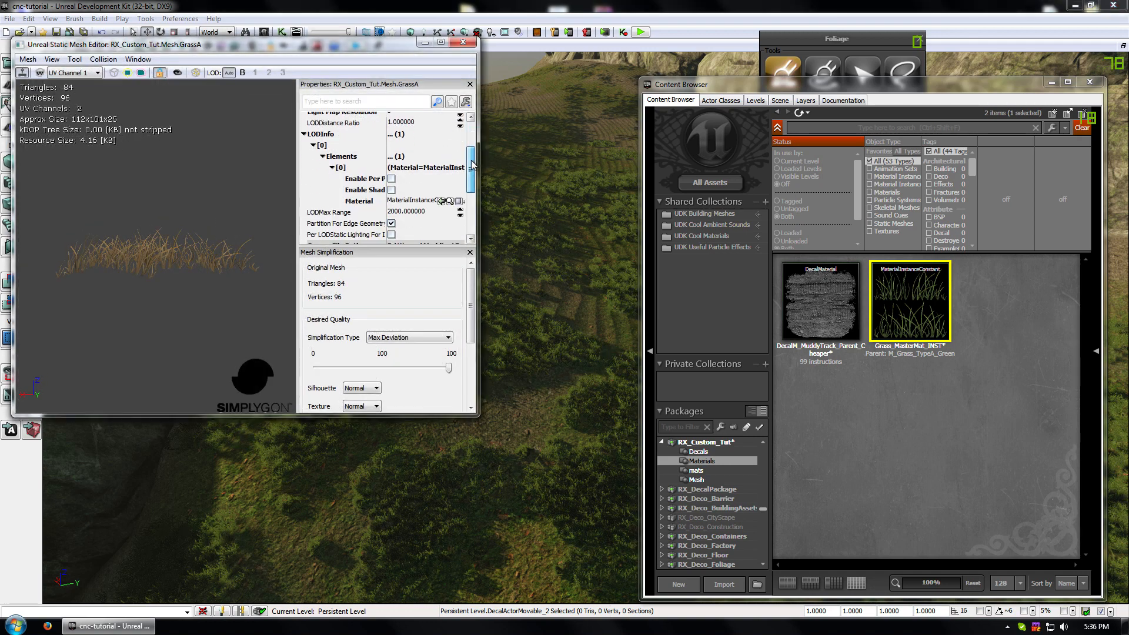
pyautogui.click(442, 201)
pyautogui.click(463, 42)
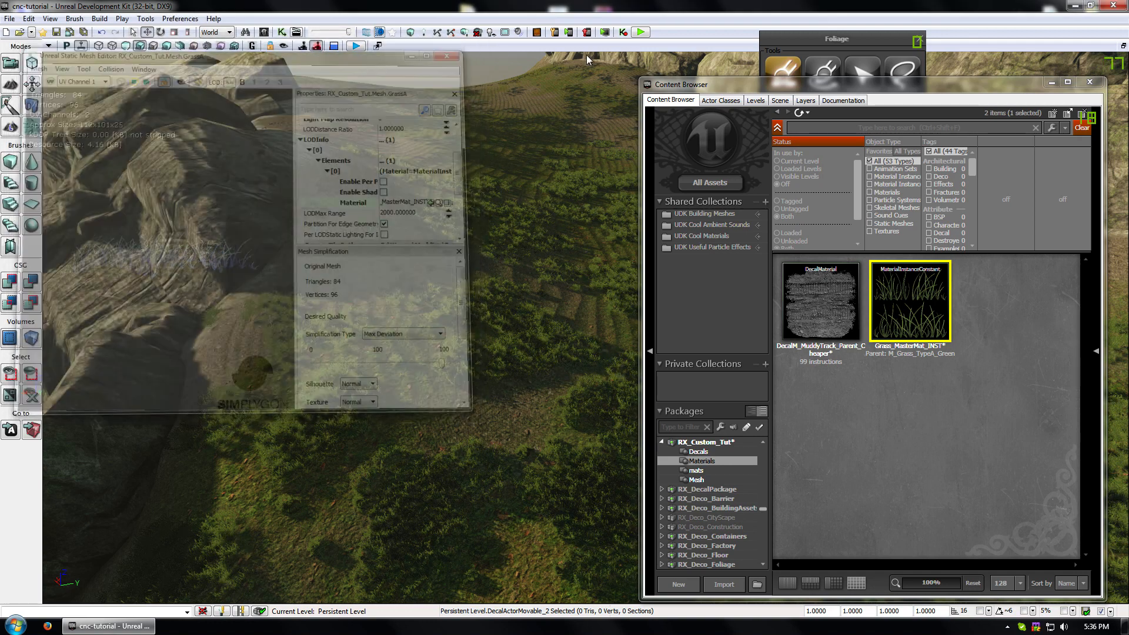
# - Uncover the foliage mesh list and show the painting settings of SMGrass_01 and SMGrass_Patch_01
pyautogui.moveTo(952, 87); pyautogui.dragTo(370, 93)
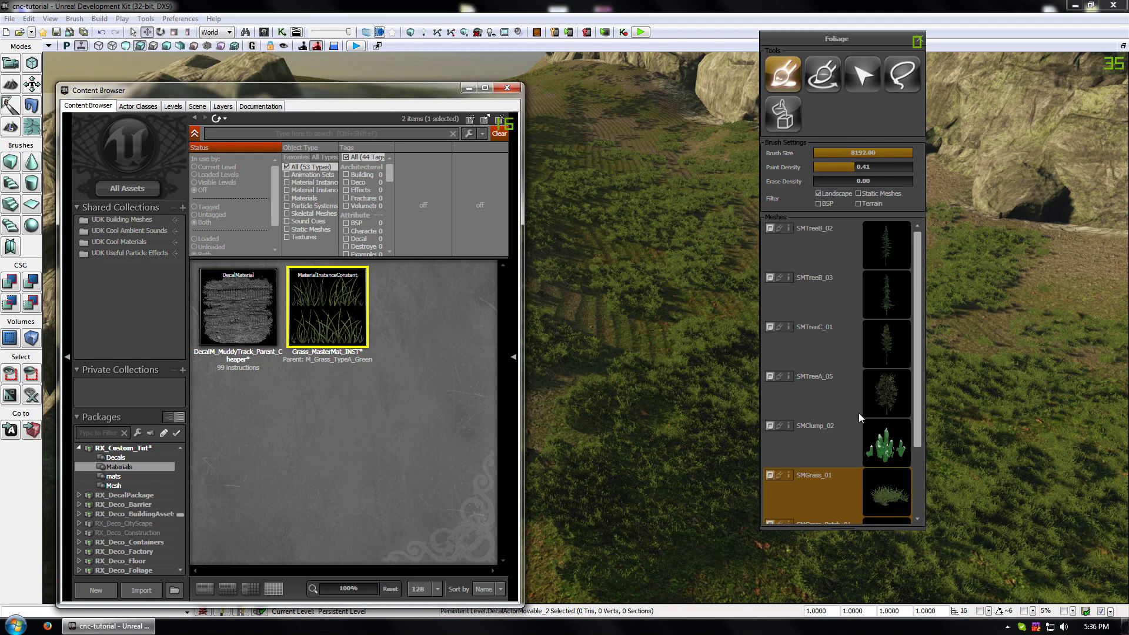
pyautogui.scroll(-1, 915, 409)
pyautogui.click(785, 433)
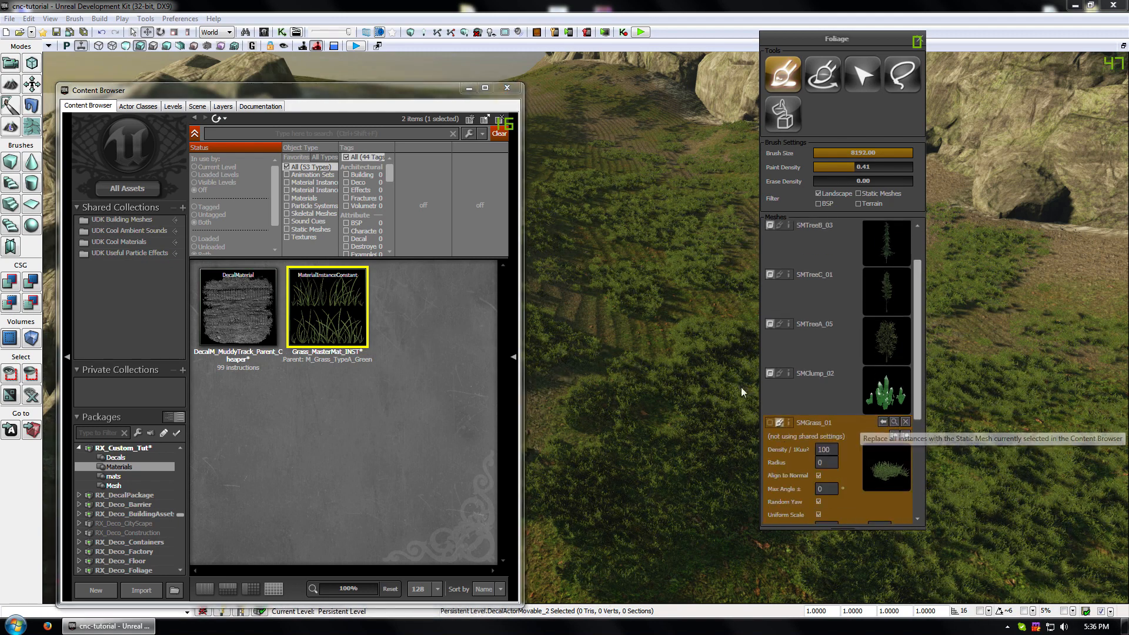
pyautogui.scroll(-3, 787, 434)
pyautogui.click(787, 433)
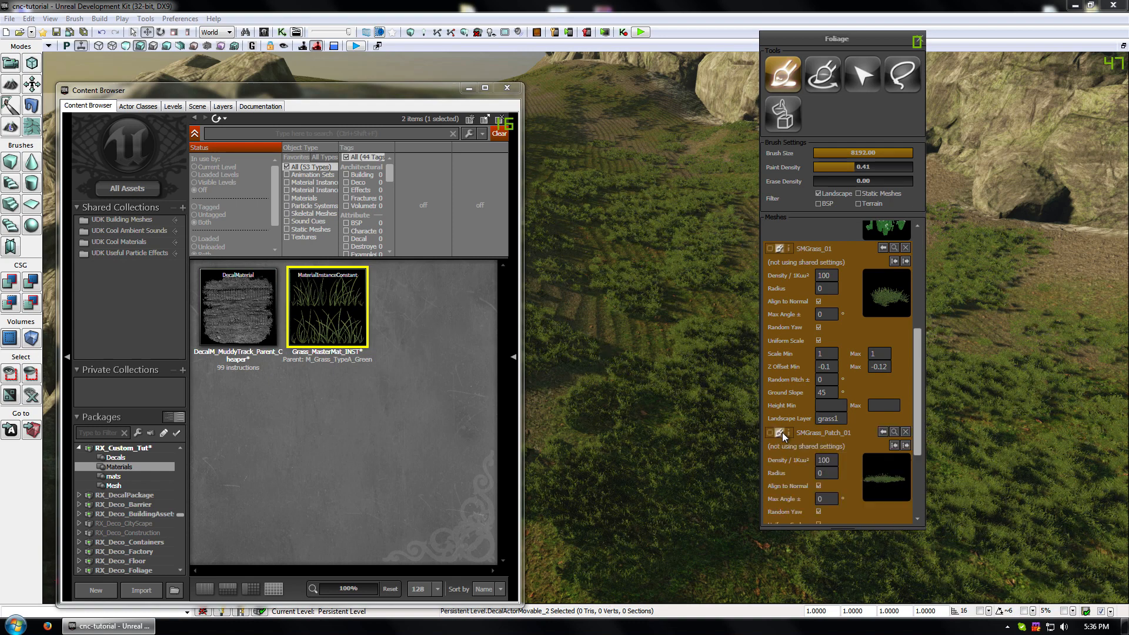
pyautogui.moveTo(915, 332); pyautogui.dragTo(918, 353)
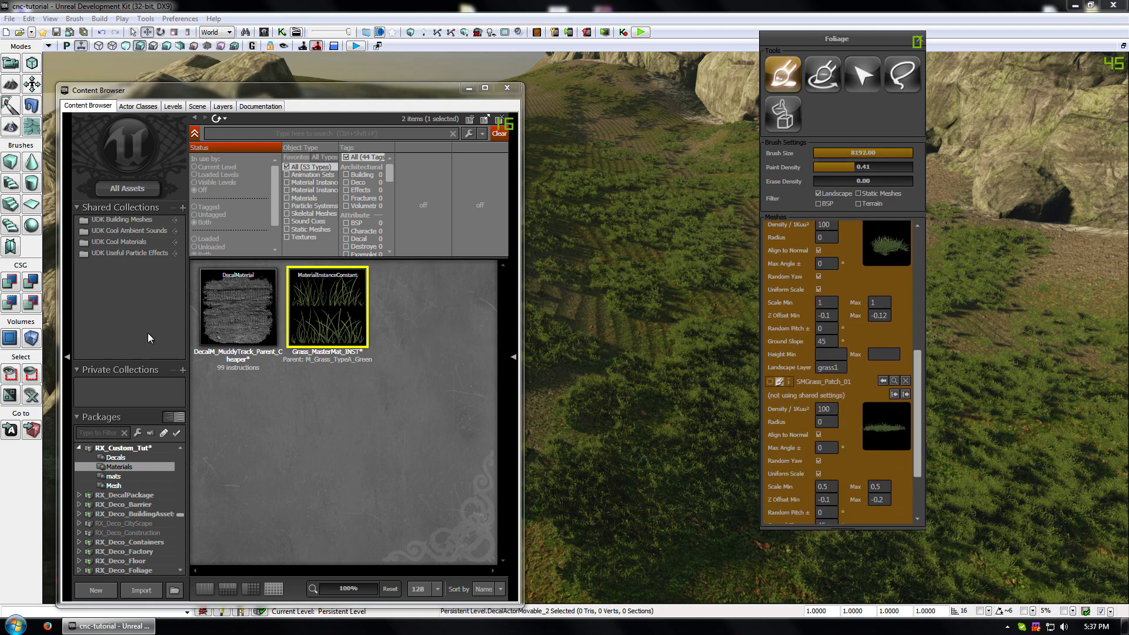
# - Try to replace all SMGrass_01 foliage instances with the GrassA mesh from the Mesh group of RX_Custom_Tut
pyautogui.click(113, 486)
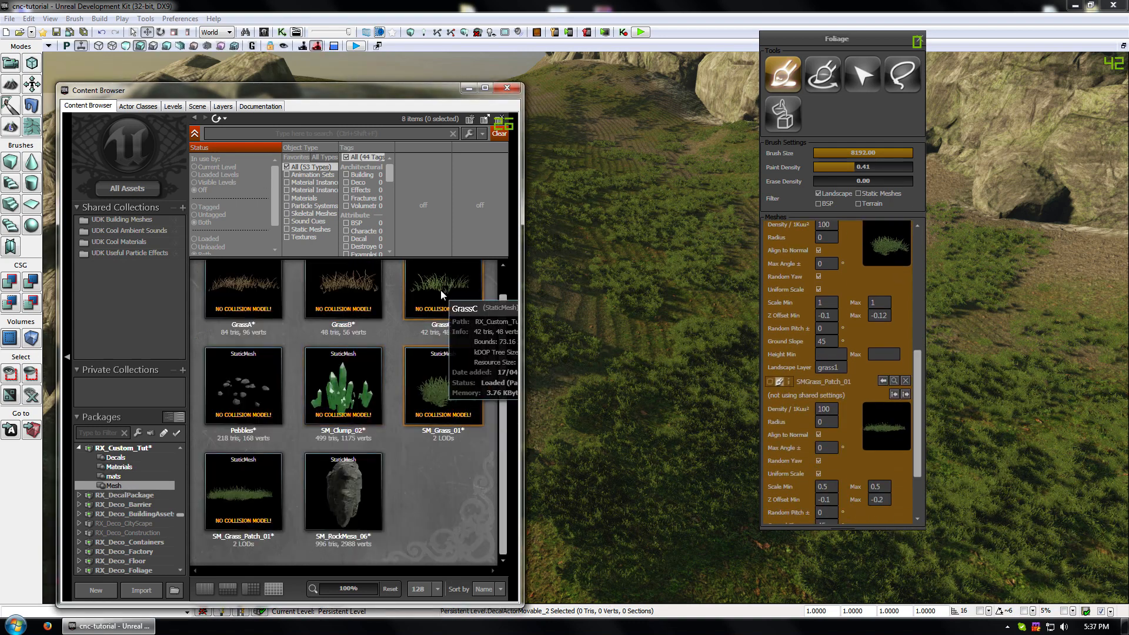
pyautogui.click(262, 306)
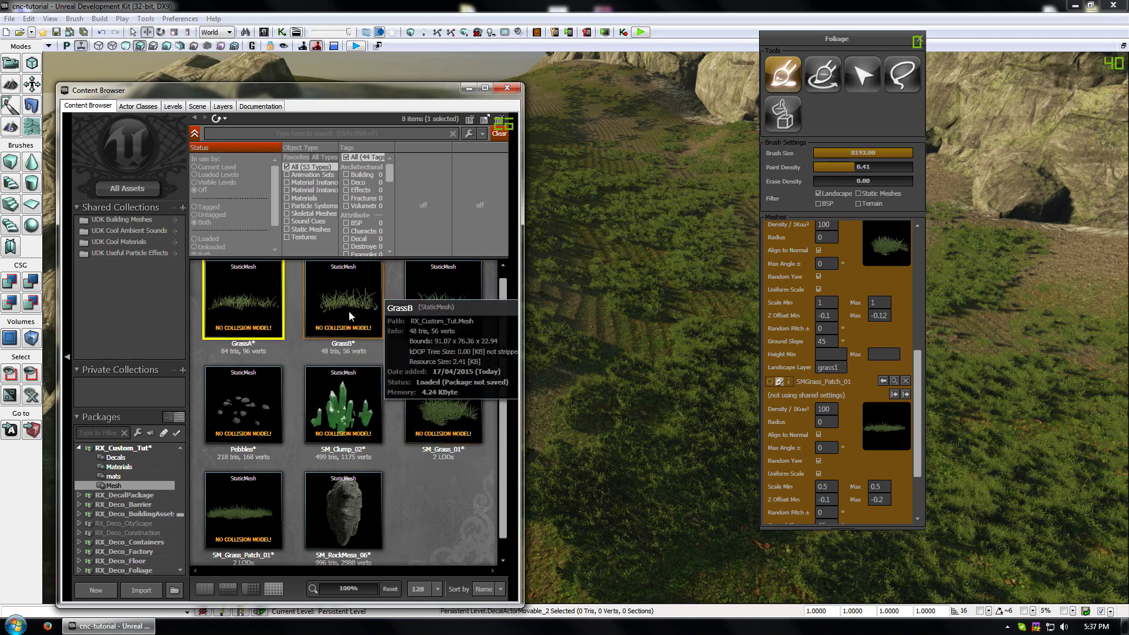
pyautogui.scroll(2, 909, 265)
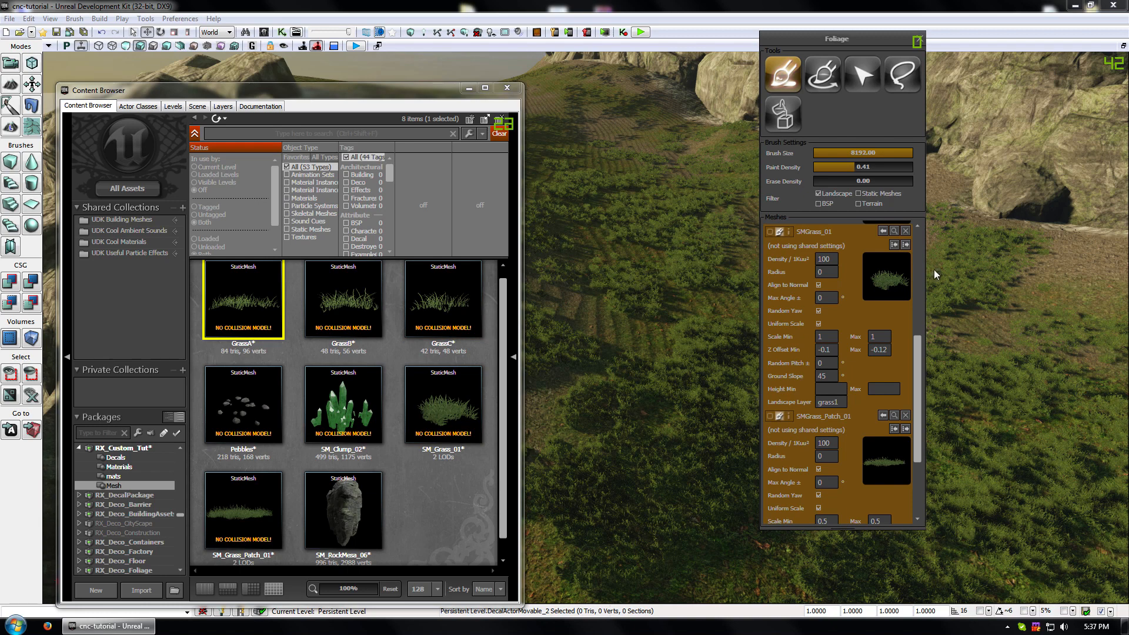
pyautogui.click(885, 232)
pyautogui.click(608, 335)
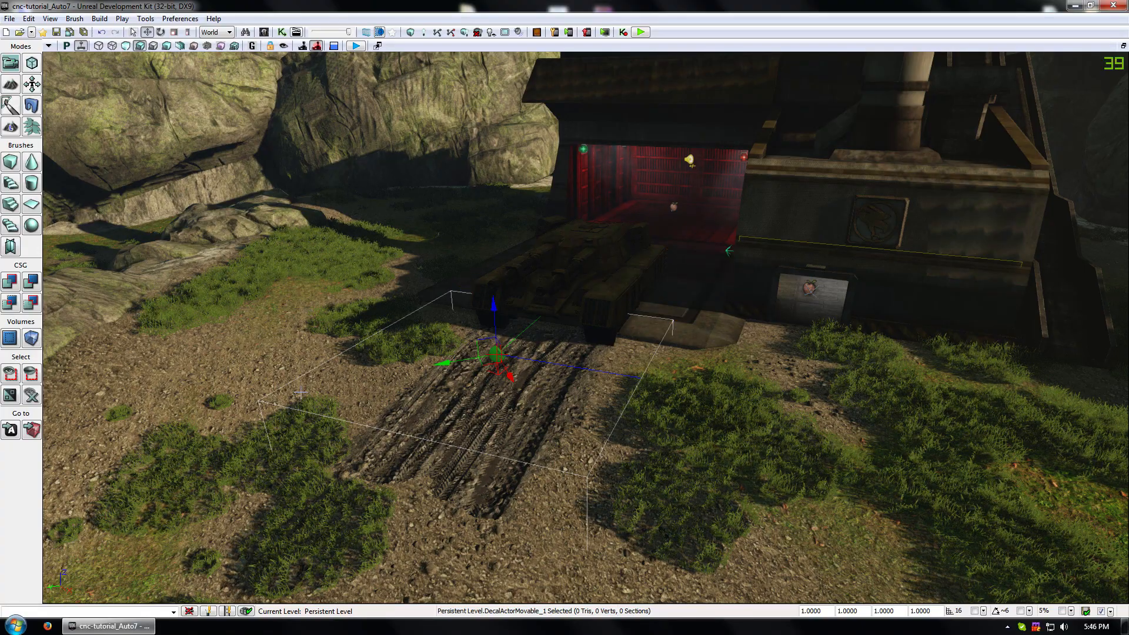
# - Enter Foliage mode and remove SMGrass_01 with all its instances from the foliage mesh list
pyautogui.moveTo(522, 402); pyautogui.dragTo(500, 412)
pyautogui.moveTo(600, 365); pyautogui.dragTo(282, 435)
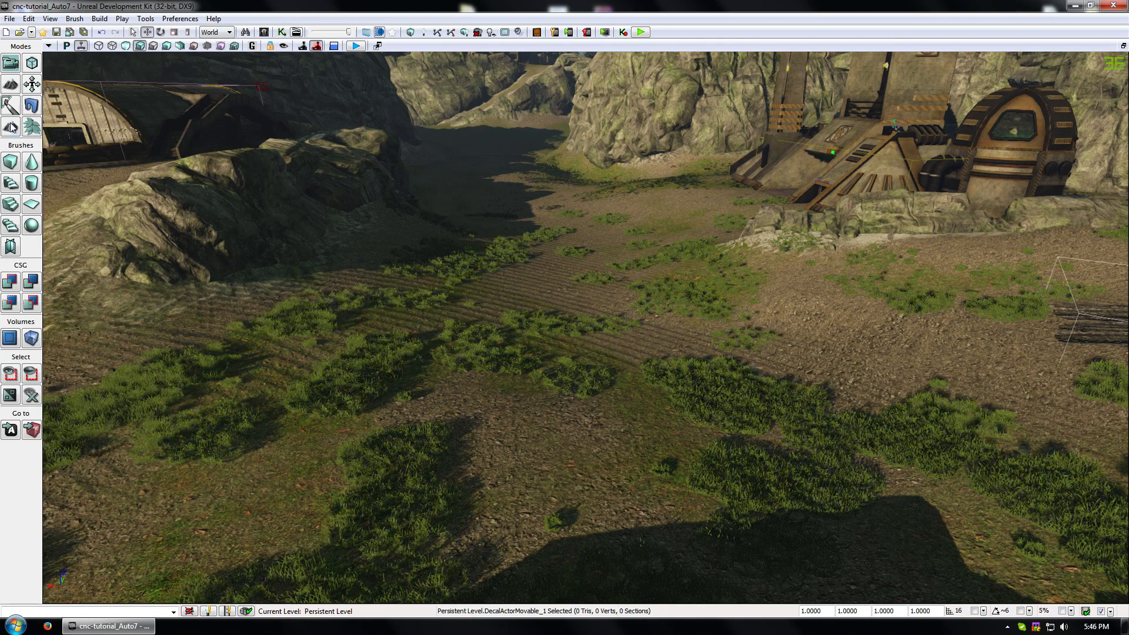
pyautogui.click(31, 127)
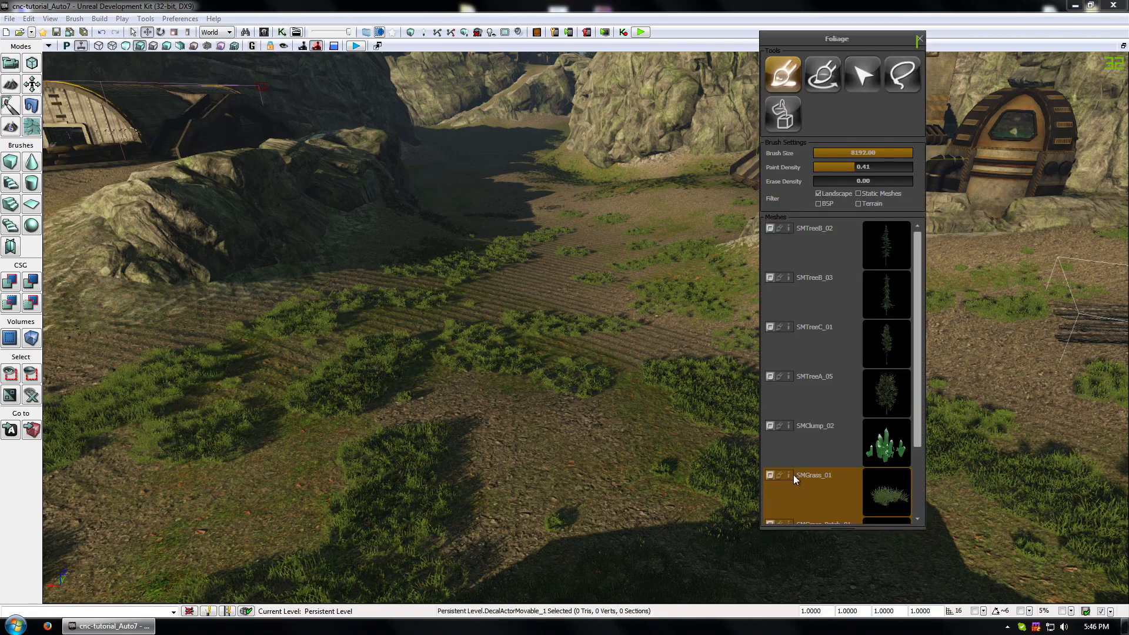
pyautogui.click(782, 473)
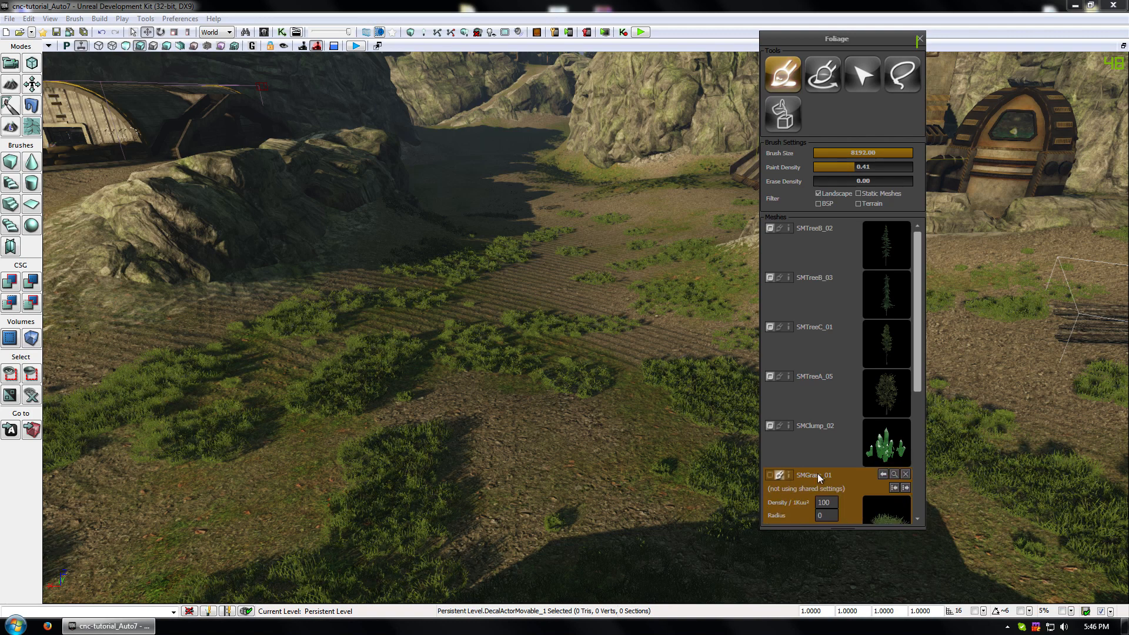
pyautogui.click(906, 474)
pyautogui.click(625, 333)
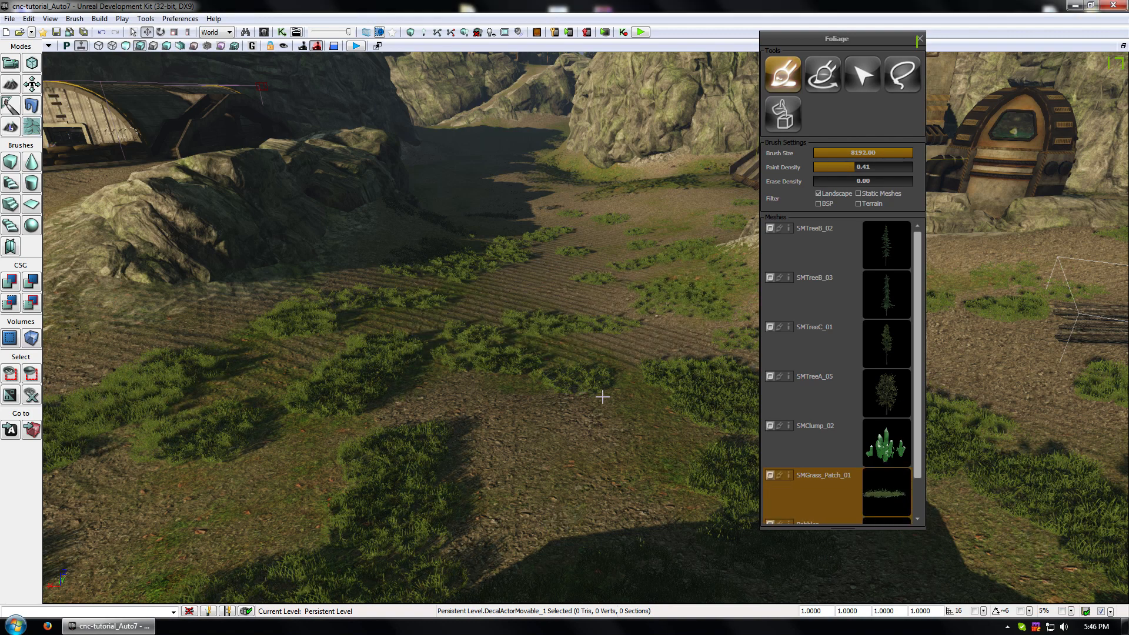
# - Remove SMGrass_Patch_01 with all its instances from the foliage mesh list
pyautogui.click(787, 476)
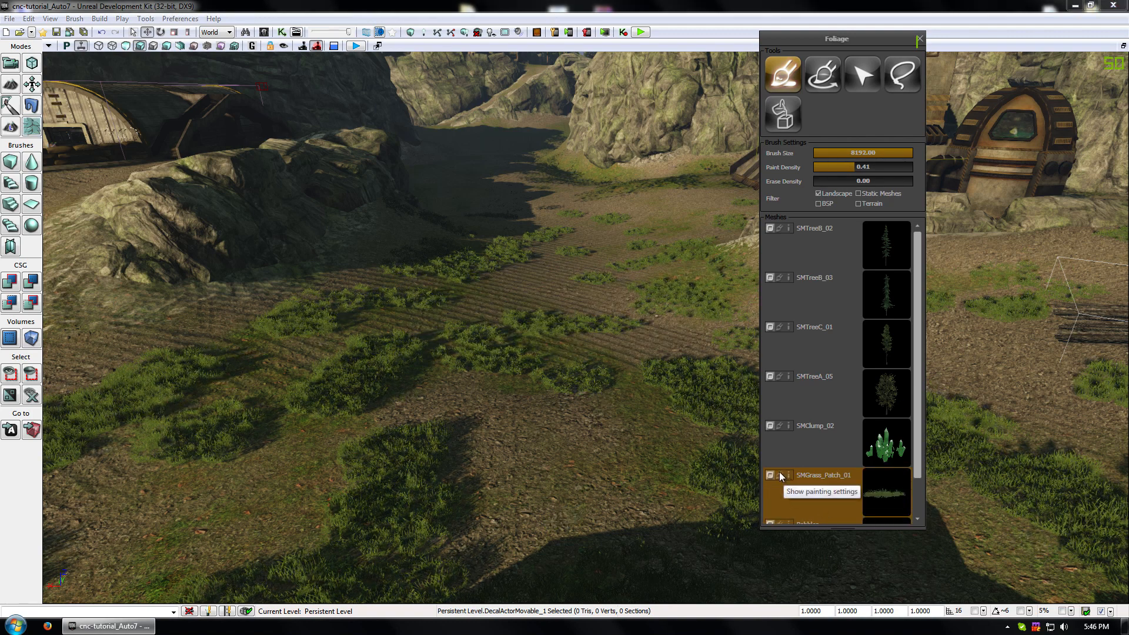
pyautogui.click(905, 474)
pyautogui.click(625, 333)
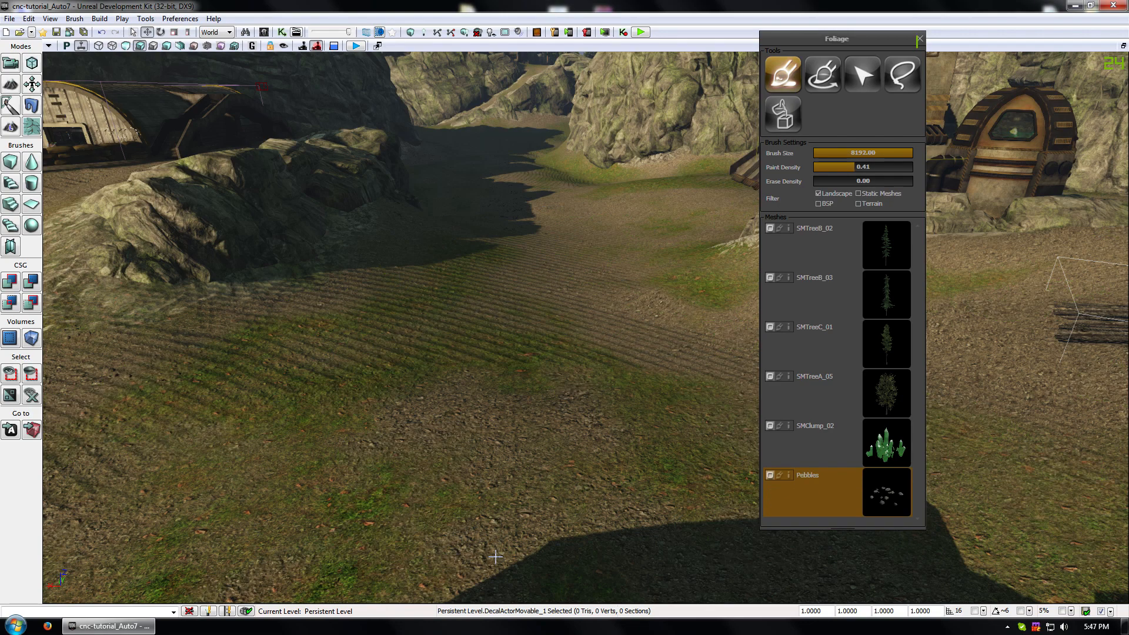
# - Add the DesertGrassA, DesertGrassB and DesertGrassC meshes from RX_Custom_Tut to the foliage mesh list
pyautogui.moveTo(433, 355); pyautogui.dragTo(435, 377)
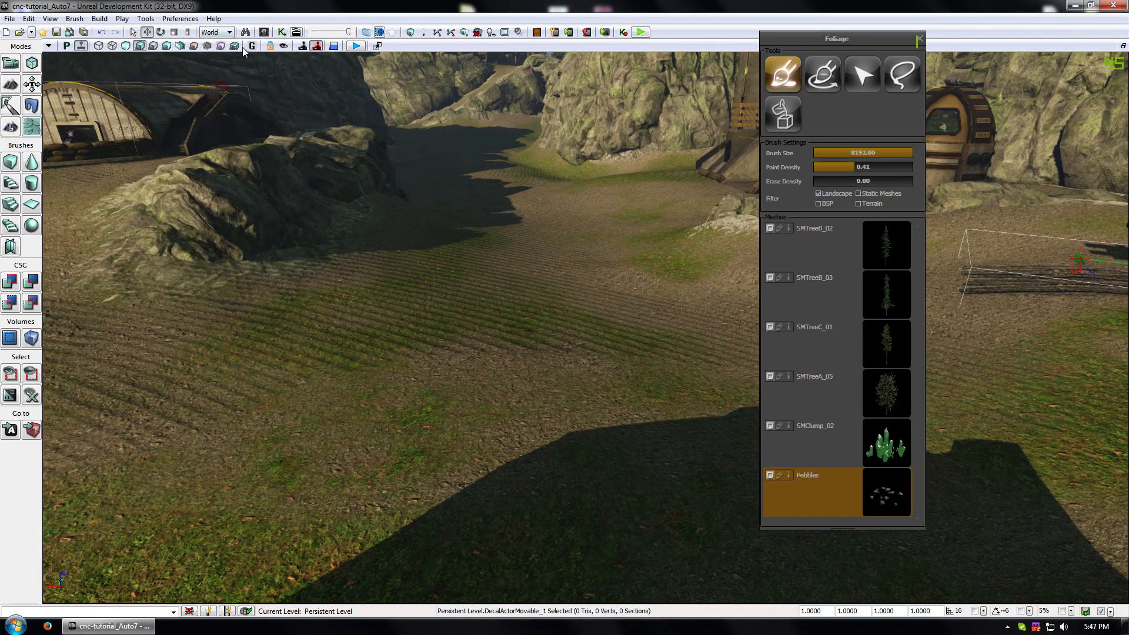
pyautogui.click(264, 32)
pyautogui.click(728, 320)
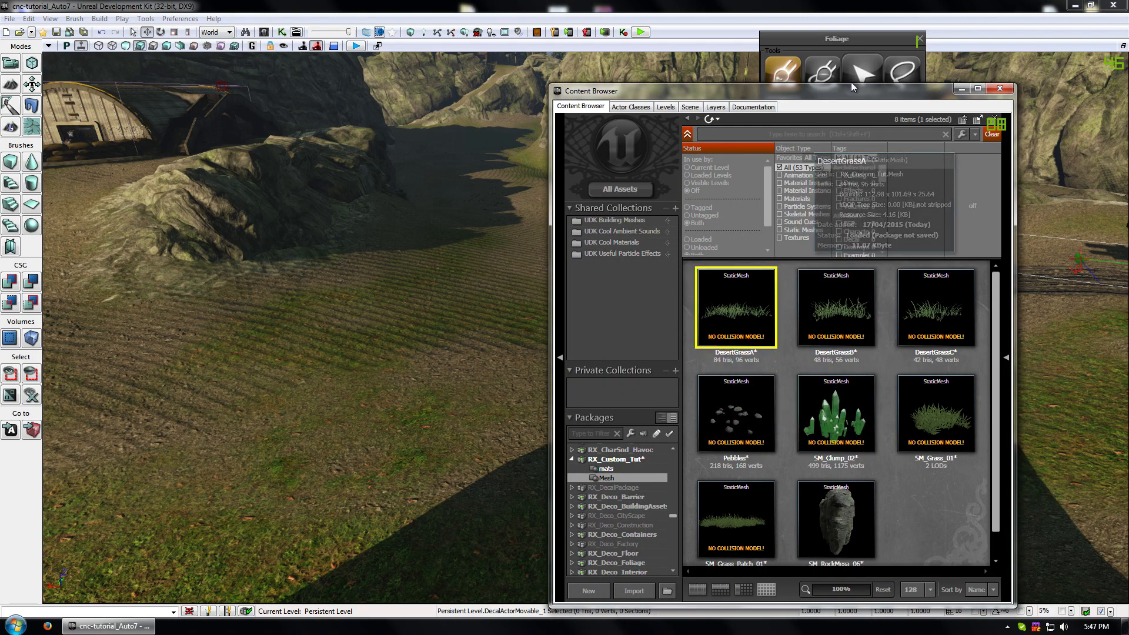
pyautogui.moveTo(852, 82); pyautogui.dragTo(432, 50)
pyautogui.moveTo(321, 262); pyautogui.dragTo(821, 464)
pyautogui.moveTo(421, 262); pyautogui.dragTo(821, 468)
pyautogui.moveTo(521, 262); pyautogui.dragTo(837, 464)
# - Set the Cull Distance End of the DesertGrassA foliage mesh to 3000
pyautogui.moveTo(919, 277); pyautogui.dragTo(919, 359)
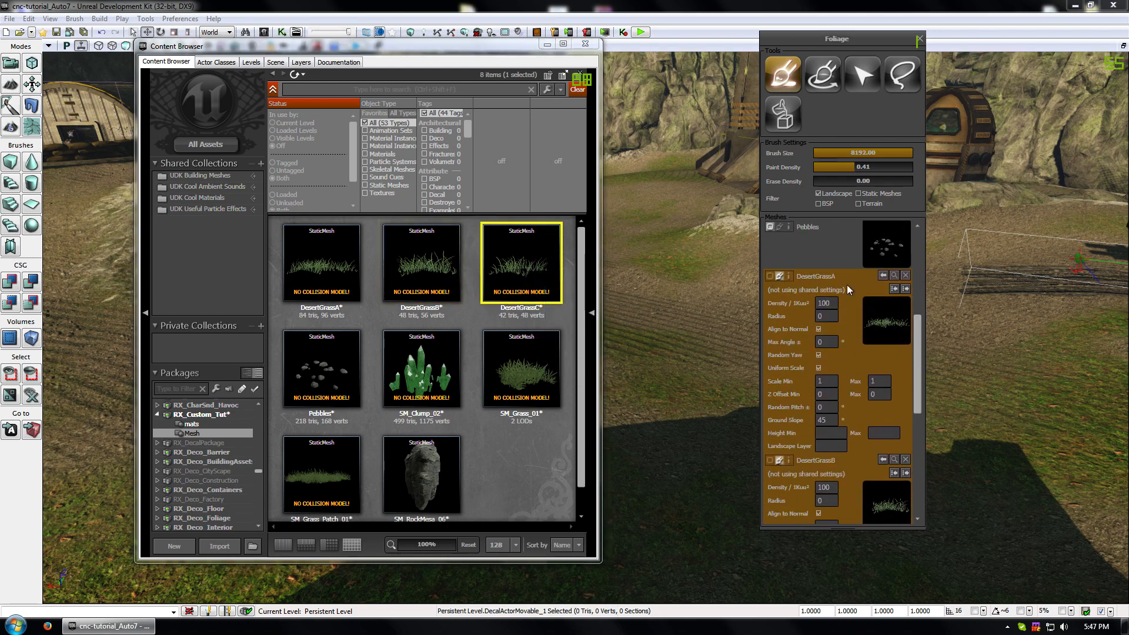
pyautogui.click(789, 276)
pyautogui.click(838, 354)
pyautogui.write('3000')
# - Set the Cull Distance End of the DesertGrassB foliage mesh to 4000
pyautogui.scroll(-2, 841, 361)
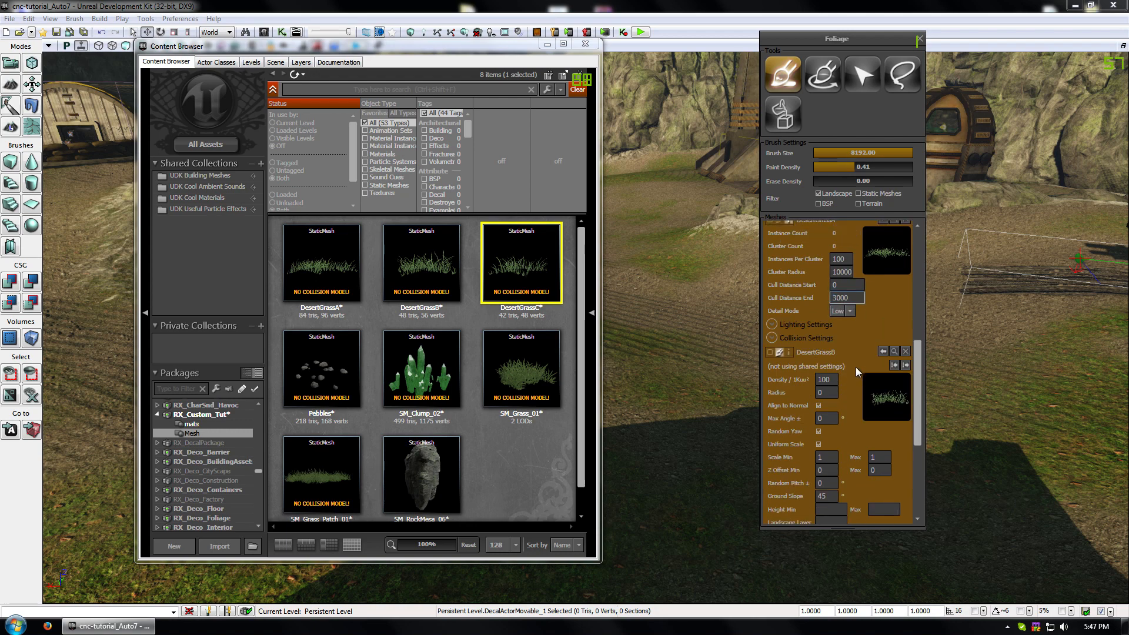
pyautogui.click(790, 352)
pyautogui.click(838, 430)
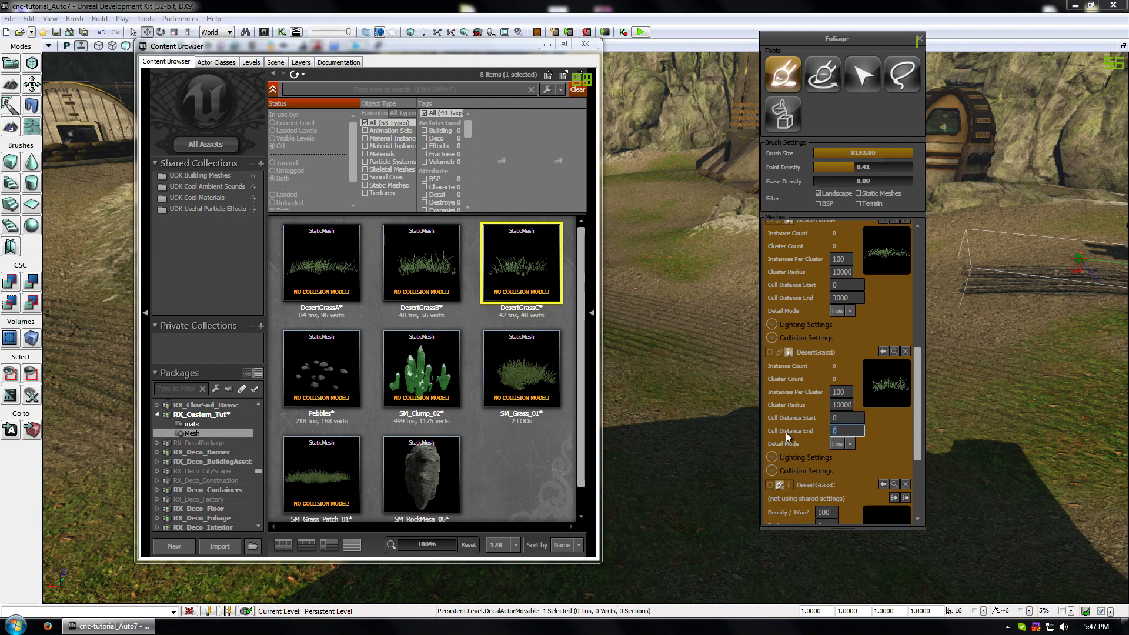
pyautogui.write('4000')
# - Set the Cull Distance End of the DesertGrassC foliage mesh to 2000
pyautogui.scroll(-2, 793, 420)
pyautogui.scroll(-3, 838, 470)
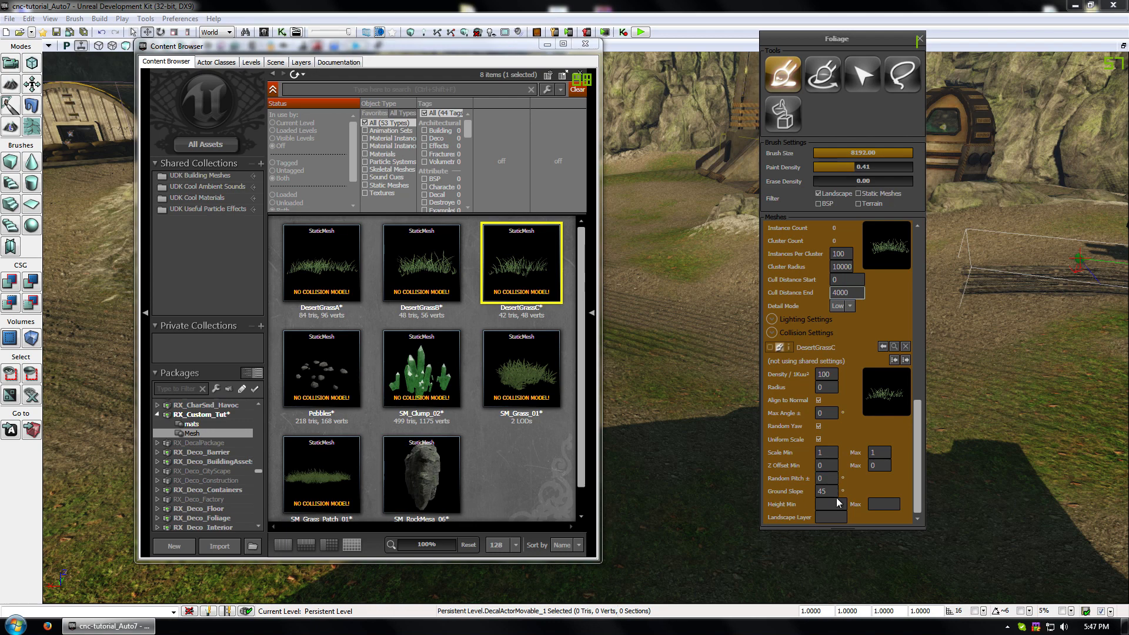
pyautogui.click(790, 348)
pyautogui.click(849, 481)
pyautogui.write('2000')
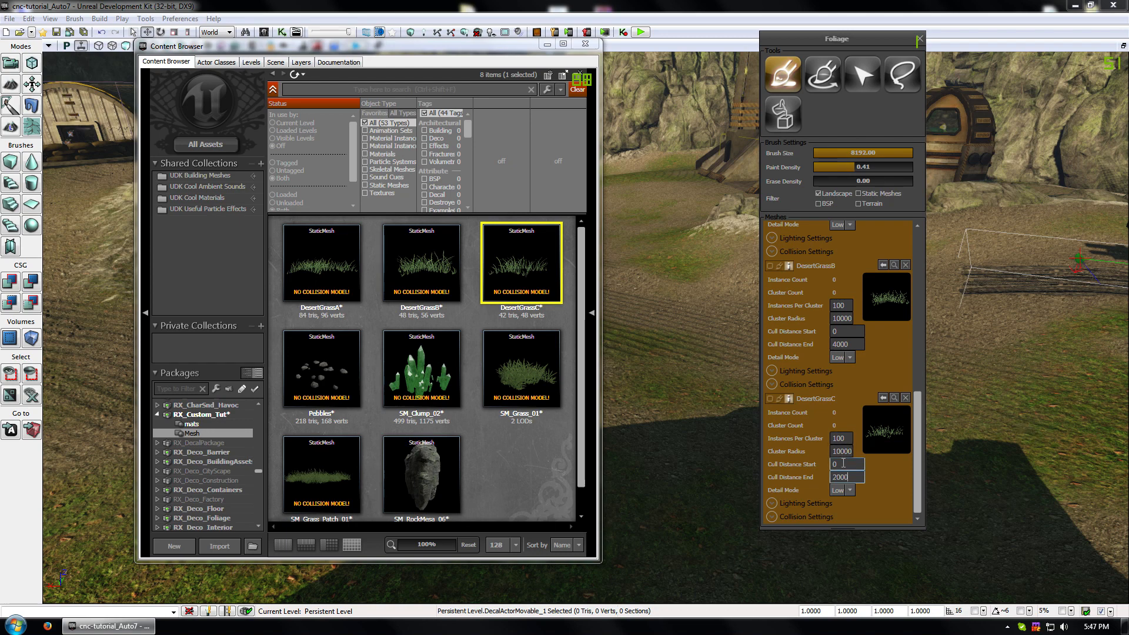
# - In DesertGrassC's foliage painting settings, set Scale Max to 2, Z Offset Min to -0.1 and Z Offset Max to -0.2
pyautogui.click(780, 398)
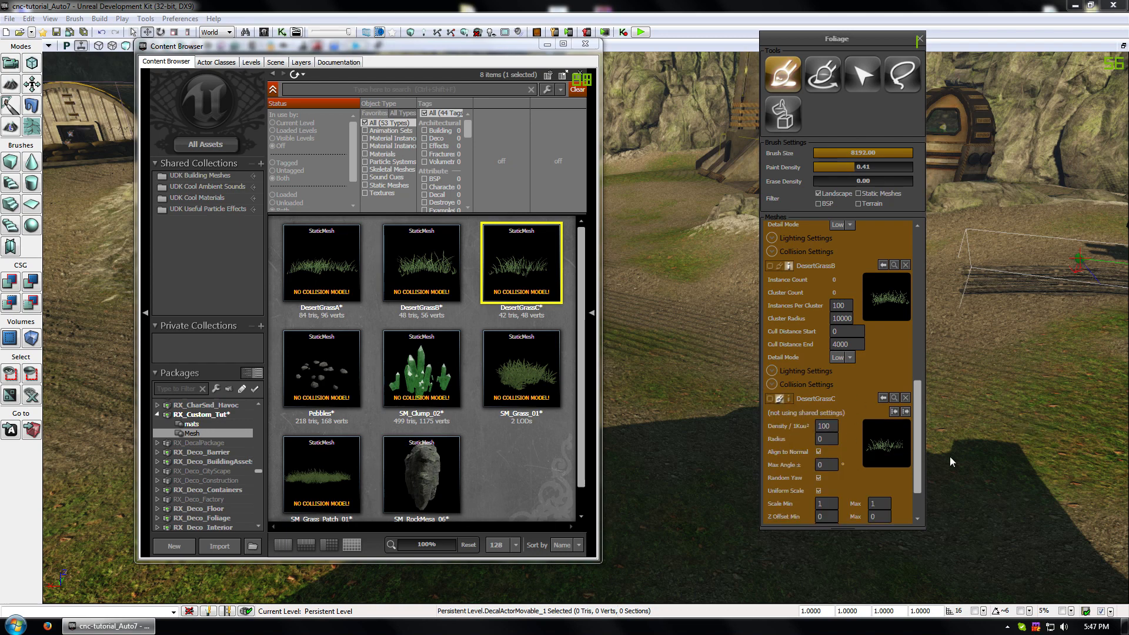
pyautogui.scroll(-3, 778, 441)
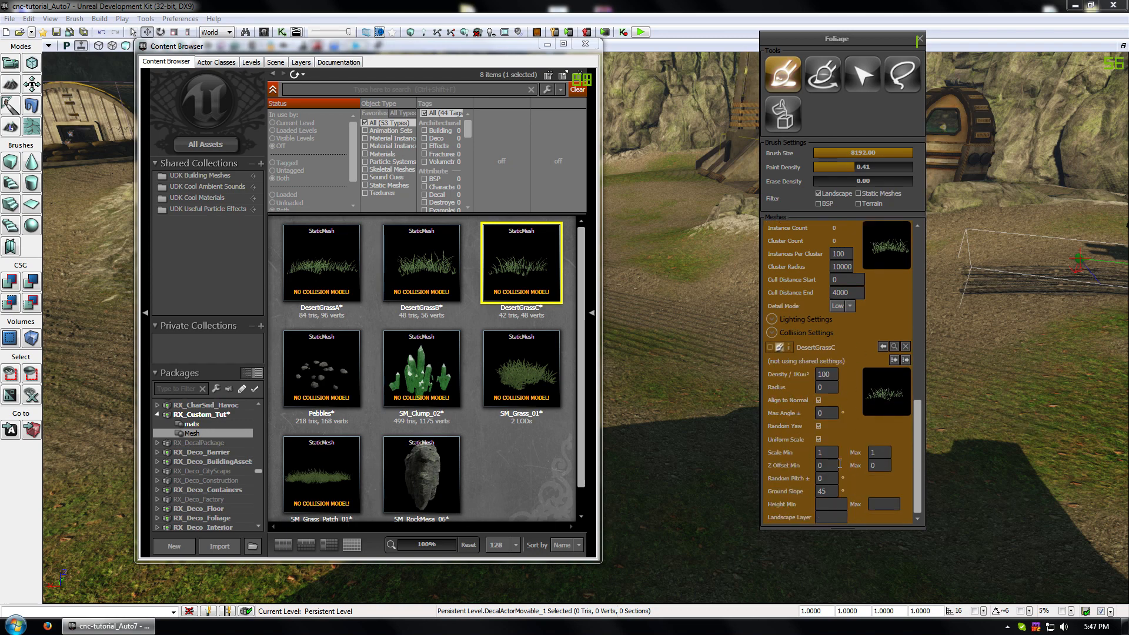
pyautogui.press('Tab')
pyautogui.write('2')
pyautogui.press('Tab')
pyautogui.click(882, 467)
pyautogui.write('-0.2')
pyautogui.moveTo(916, 413); pyautogui.dragTo(920, 375)
# - In DesertGrassB's foliage painting settings, set Z Offset Min to -0.1, Z Offset Max to -0.2 and Scale Max to 2
pyautogui.click(780, 305)
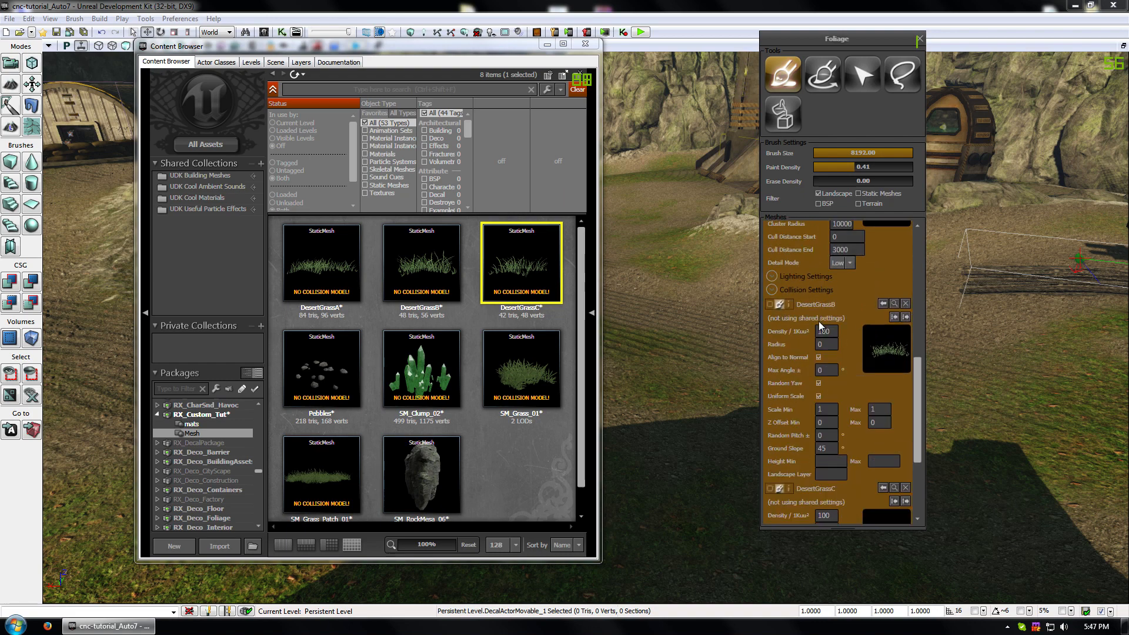
pyautogui.scroll(-2, 855, 419)
pyautogui.click(832, 367)
pyautogui.write('-')
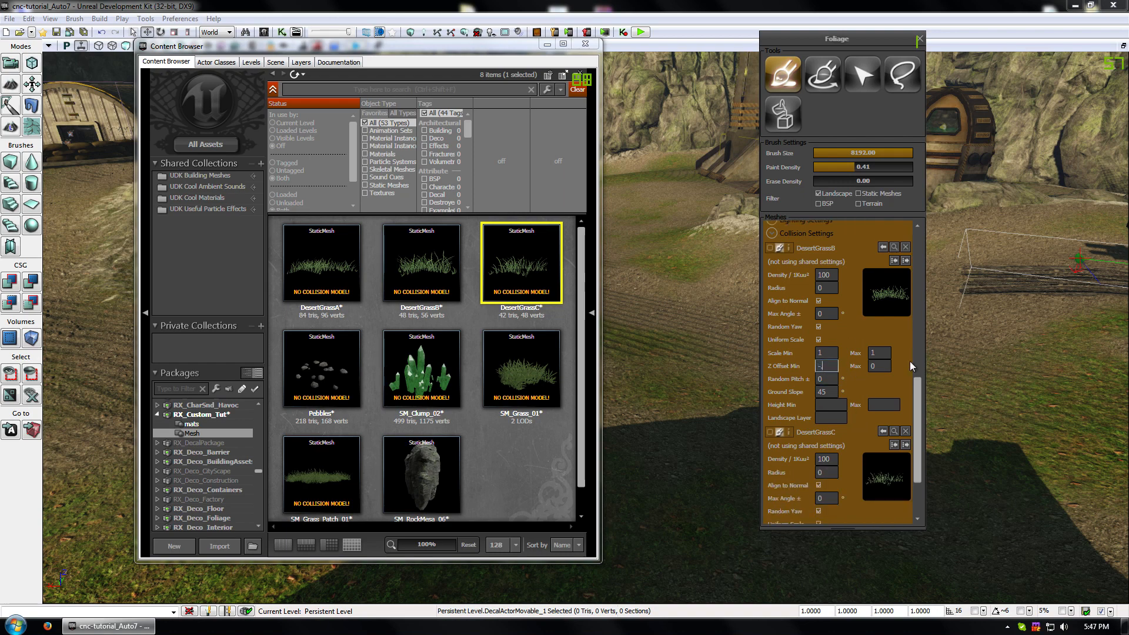
pyautogui.write('0.1')
pyautogui.press('Tab')
pyautogui.click(827, 353)
pyautogui.press('Tab')
pyautogui.write('2')
# - In DesertGrassA's foliage painting settings, set Z Offset Min to -0.1, Z Offset Max to -0.2 and Scale Max to 2
pyautogui.scroll(1, 806, 309)
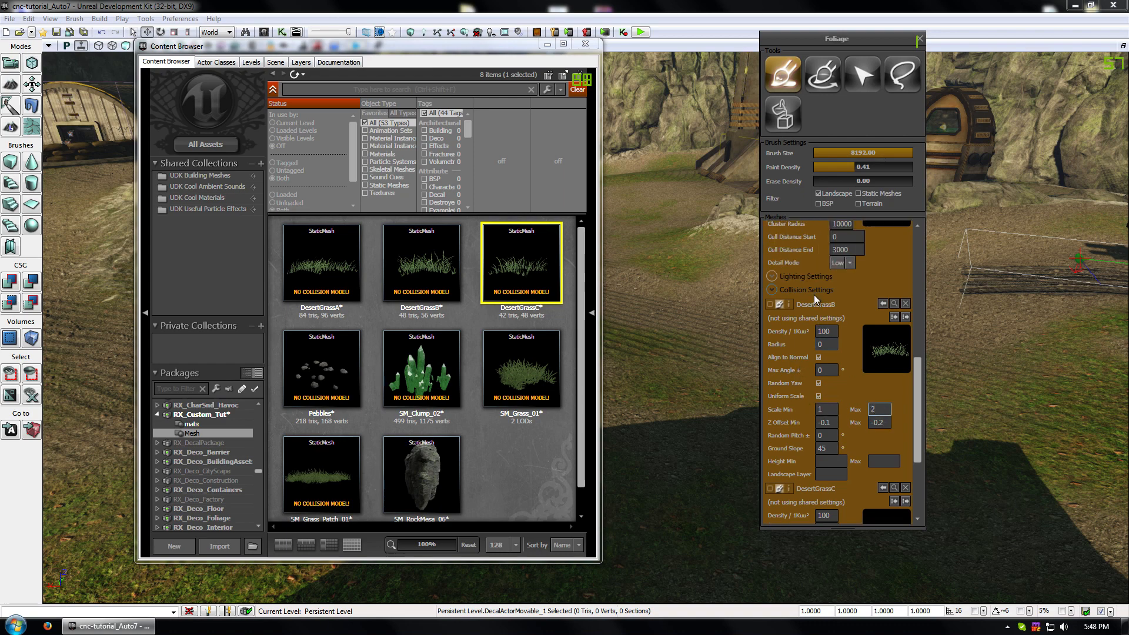
pyautogui.scroll(3, 791, 332)
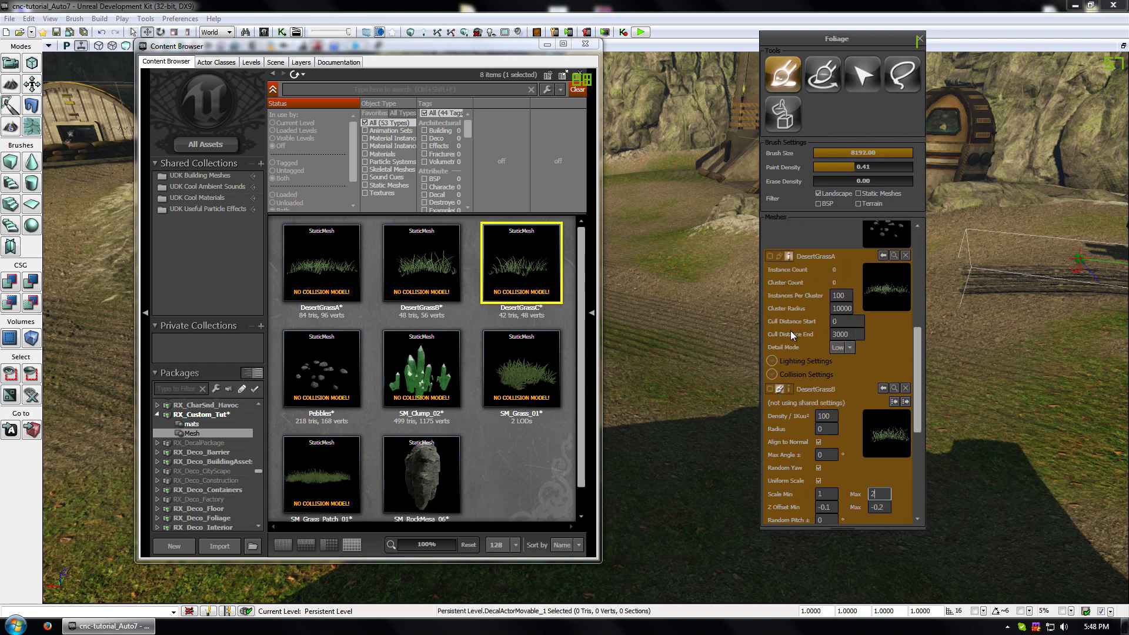
pyautogui.click(780, 257)
pyautogui.click(827, 387)
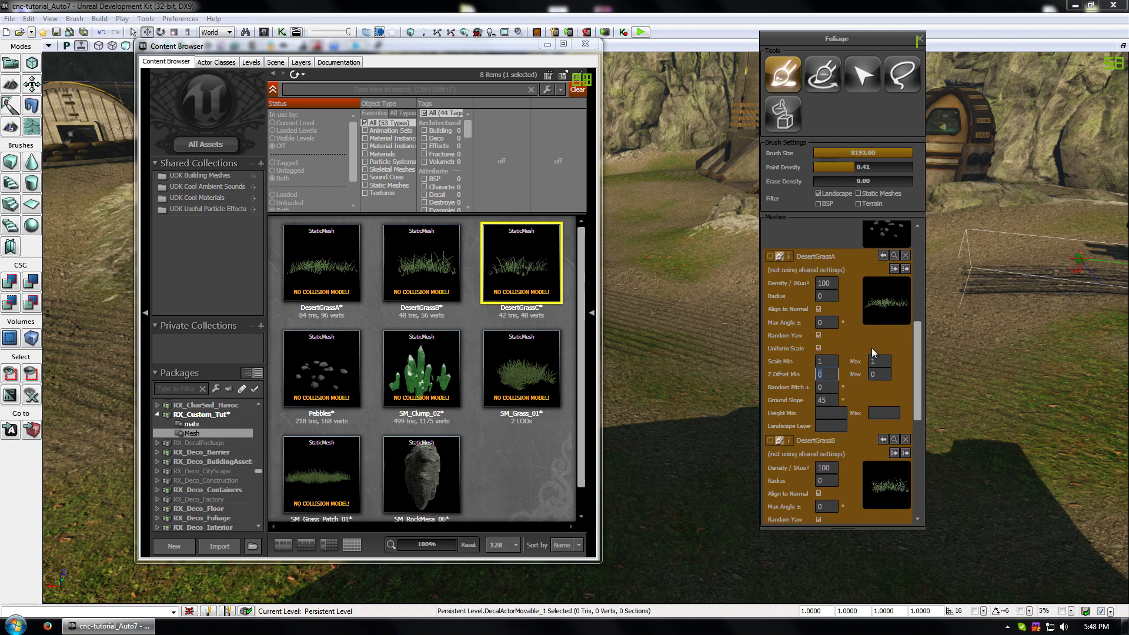
pyautogui.write('-0.1')
pyautogui.press('Tab')
pyautogui.click(879, 361)
# - Collapse the settings of the three DesertGrass meshes and minimize the Content Browser
pyautogui.click(770, 257)
pyautogui.click(768, 305)
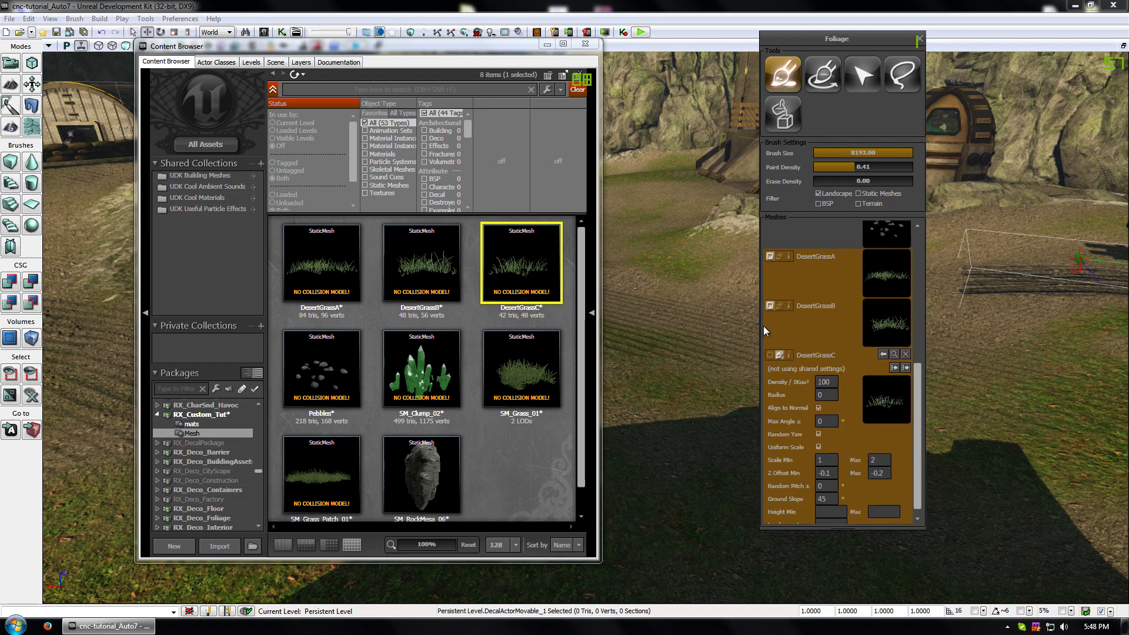
pyautogui.click(767, 354)
pyautogui.click(547, 44)
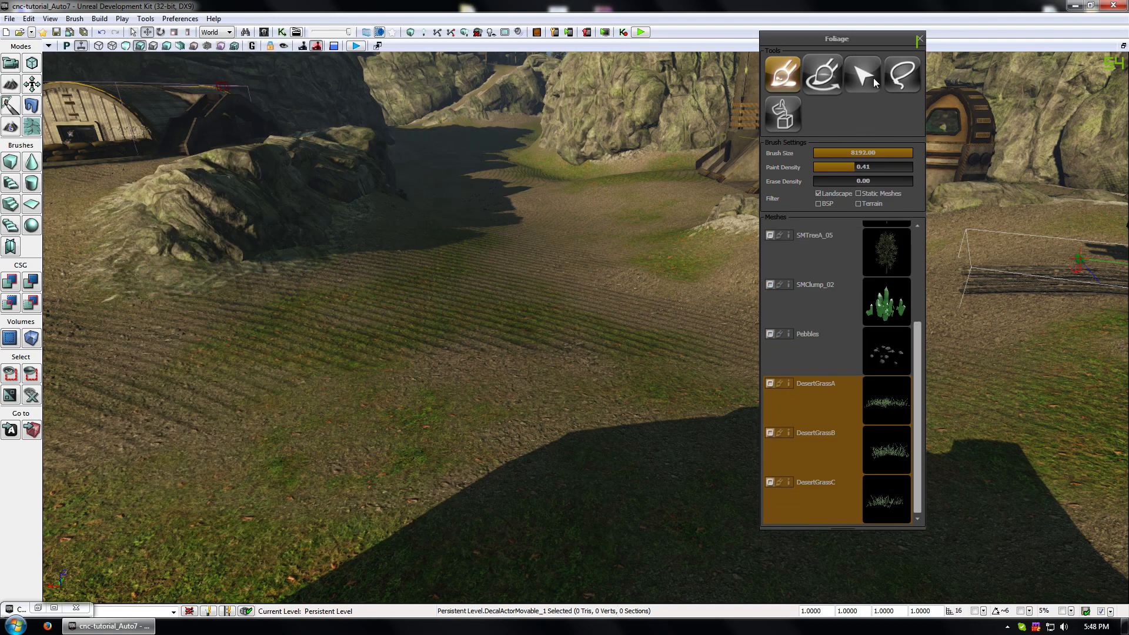
pyautogui.click(789, 115)
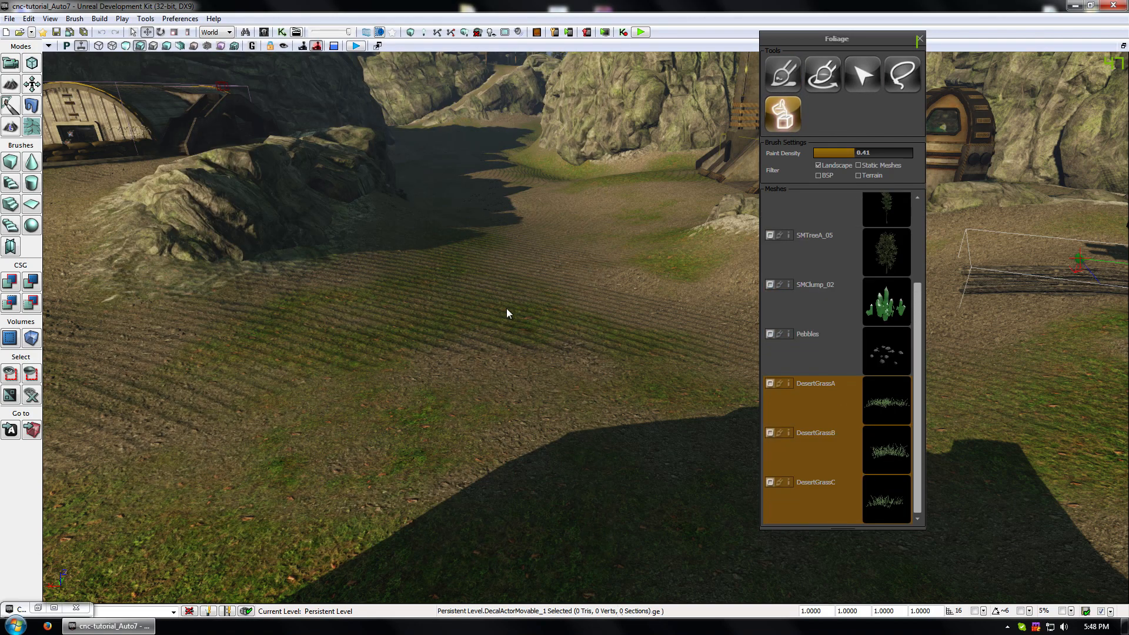
pyautogui.moveTo(624, 312); pyautogui.dragTo(600, 371, button='right')
pyautogui.click(783, 74)
pyautogui.moveTo(712, 271); pyautogui.dragTo(712, 288, button='right')
pyautogui.moveTo(471, 436)
pyautogui.mouseDown(button='right')
pyautogui.moveTo(474, 447)
pyautogui.moveTo(471, 436)
pyautogui.mouseUp(button='right')
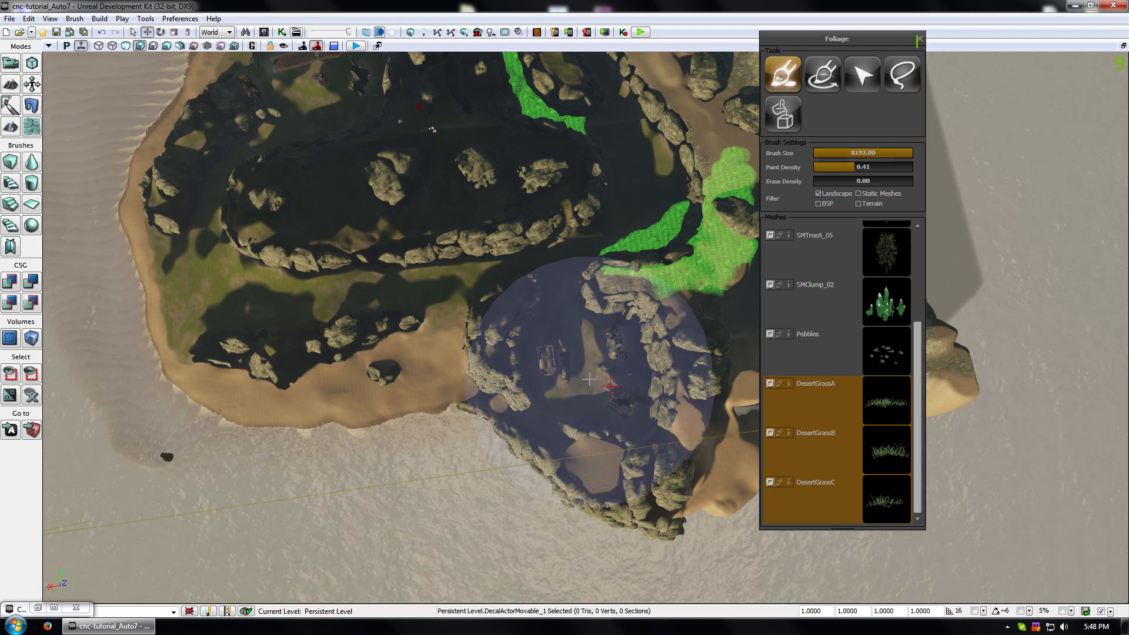
pyautogui.scroll(10, 557, 287)
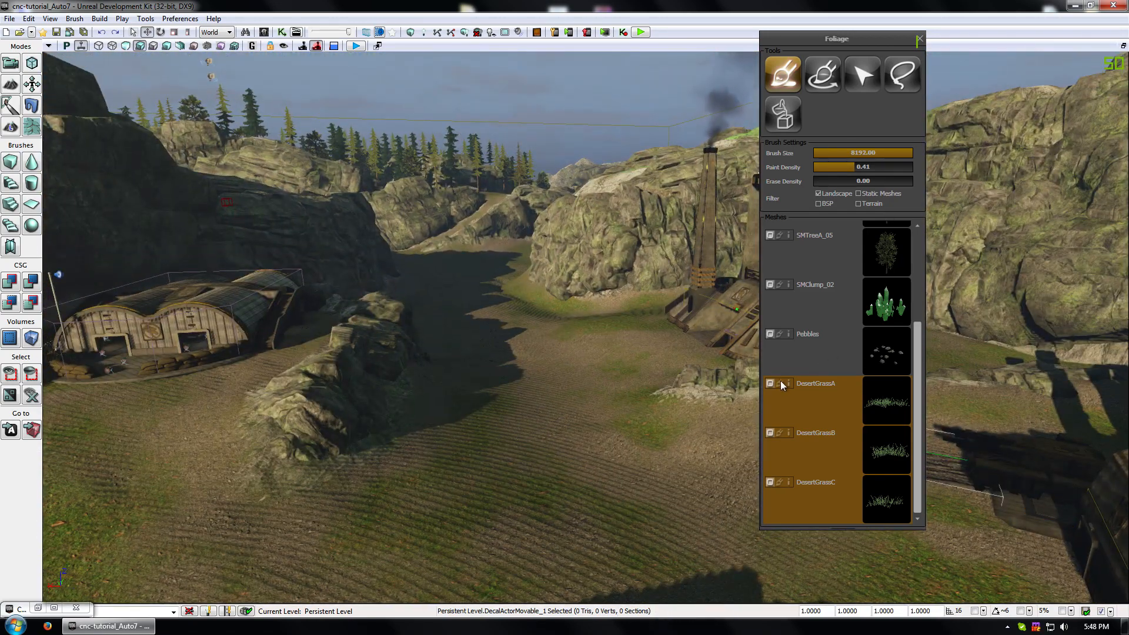
# - Restrict the DesertGrassA foliage mesh to the landscape layer grass1
pyautogui.click(781, 384)
pyautogui.scroll(-3, 809, 430)
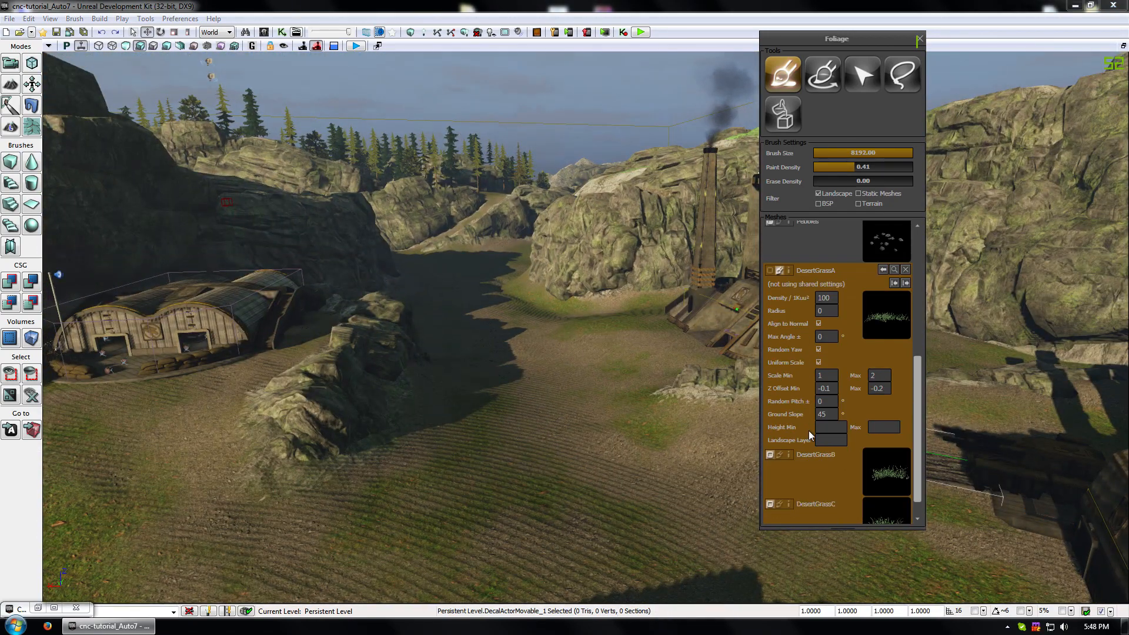
pyautogui.click(831, 418)
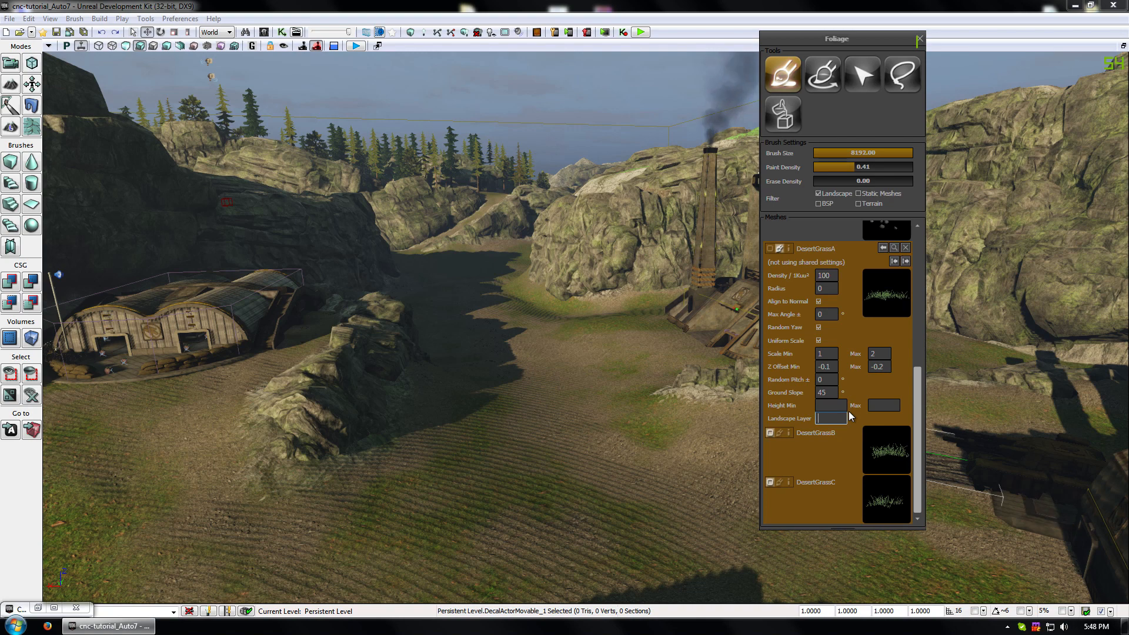
pyautogui.write('grass1')
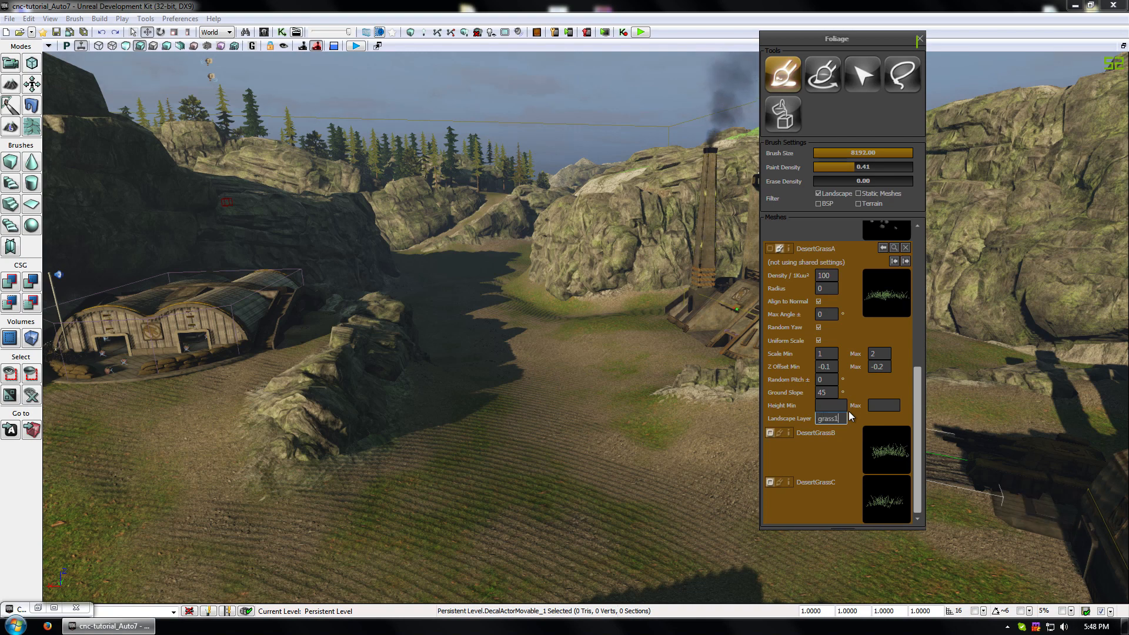
# - Set the Landscape Layer of the DesertGrassB foliage mesh to grass1
pyautogui.click(781, 482)
pyautogui.click(781, 435)
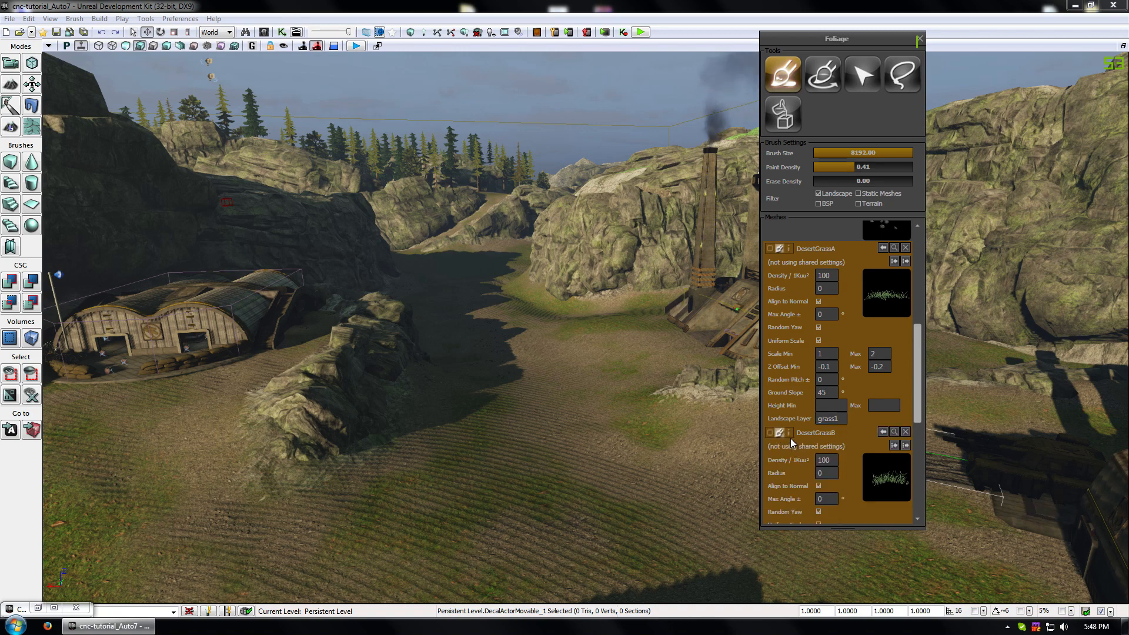
pyautogui.scroll(-3, 791, 439)
pyautogui.click(832, 405)
pyautogui.write('grass1')
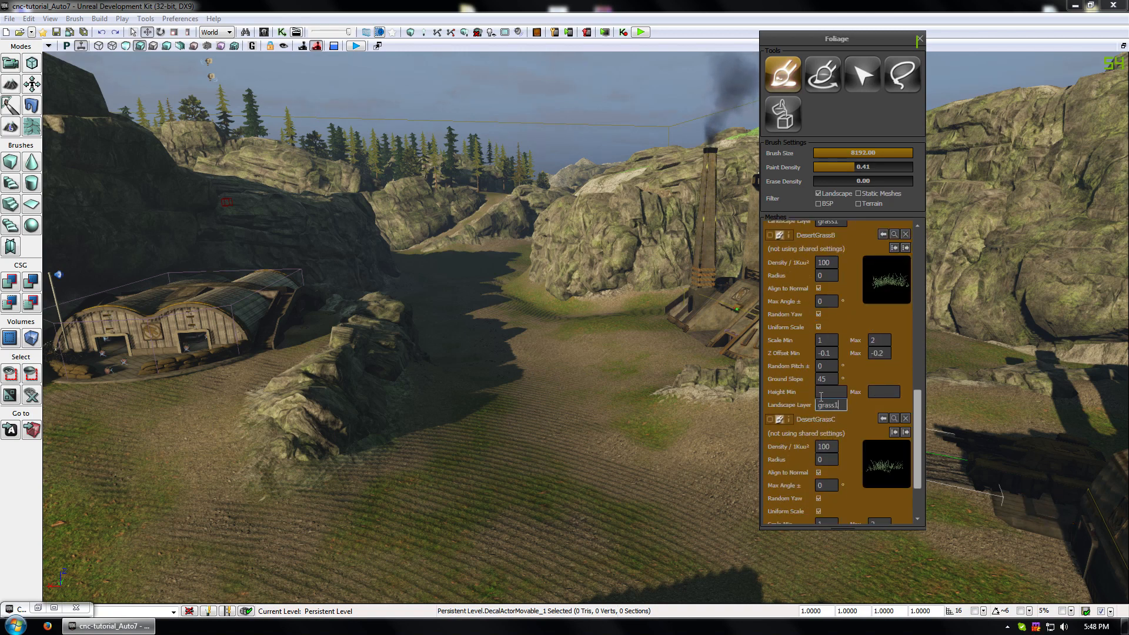
# - Enter grass1 as the Landscape Layer for the DesertGrassC foliage mesh
pyautogui.scroll(-3, 821, 395)
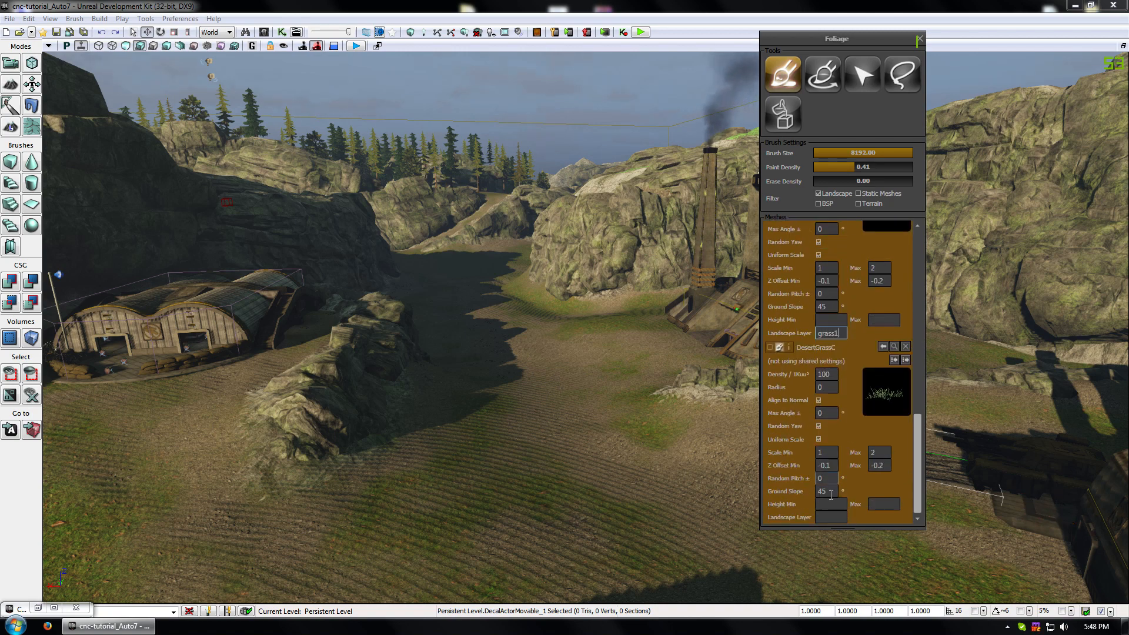
pyautogui.click(831, 517)
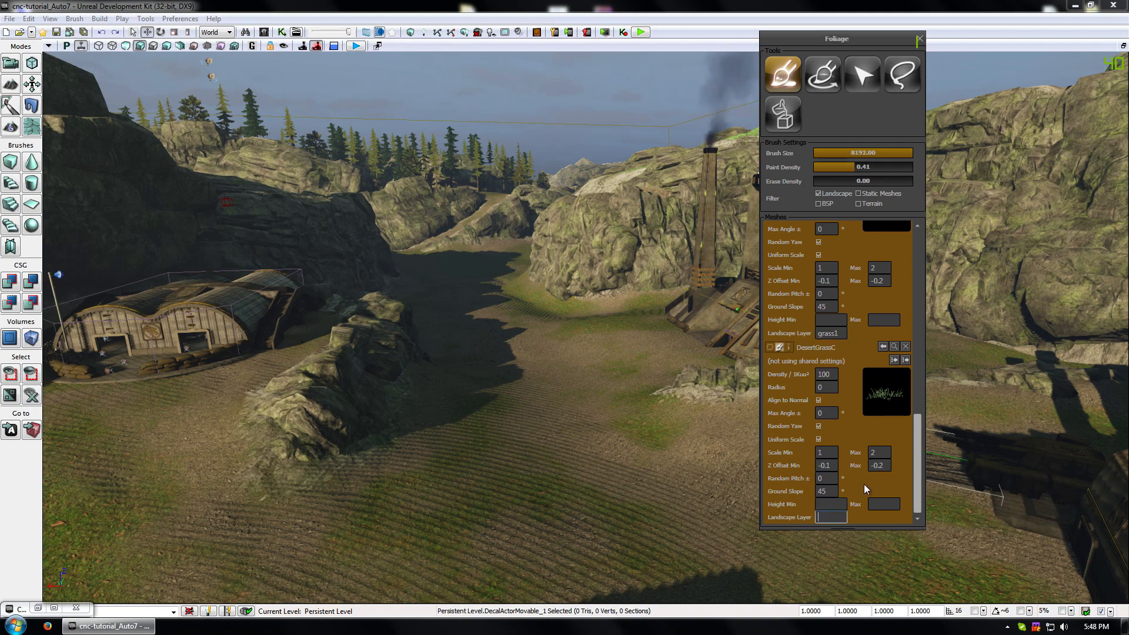
pyautogui.write('grass1')
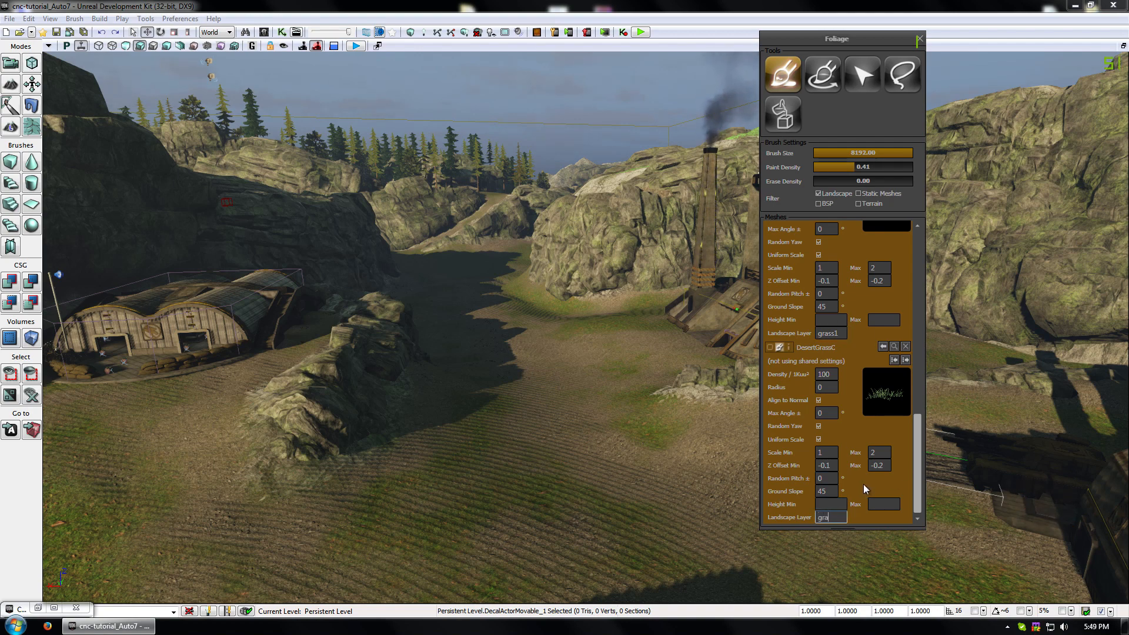
pyautogui.click(725, 269)
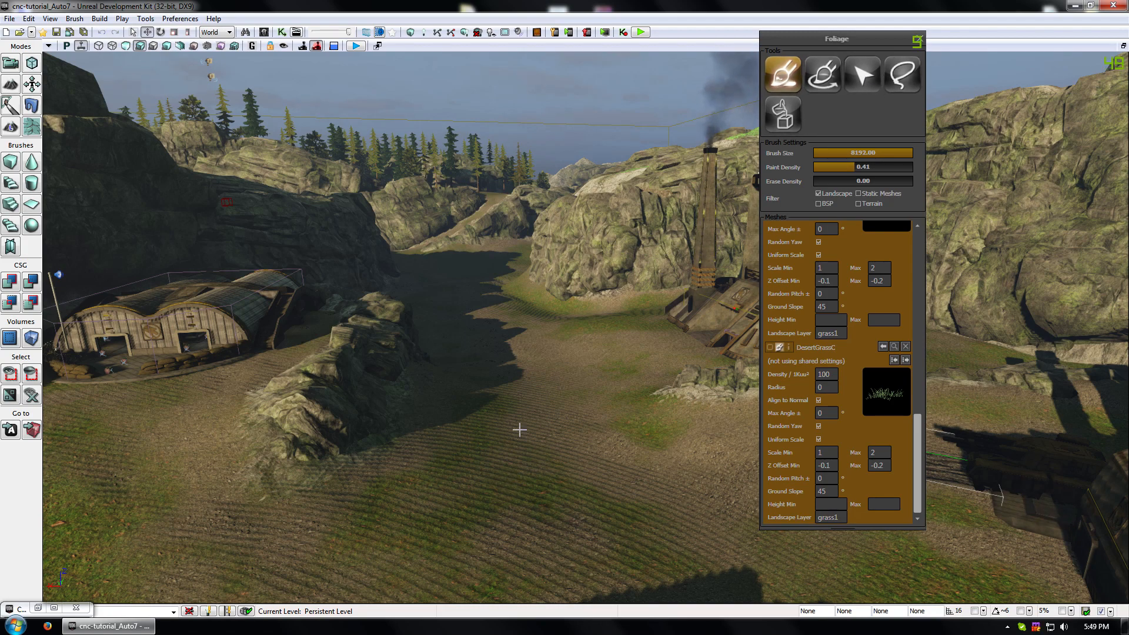
# - Switch the viewport to unlit shading and the orthographic top view of the whole map
pyautogui.moveTo(537, 456); pyautogui.dragTo(537, 483)
pyautogui.moveTo(538, 457); pyautogui.dragTo(538, 512, button='right')
pyautogui.moveTo(538, 457); pyautogui.dragTo(538, 429)
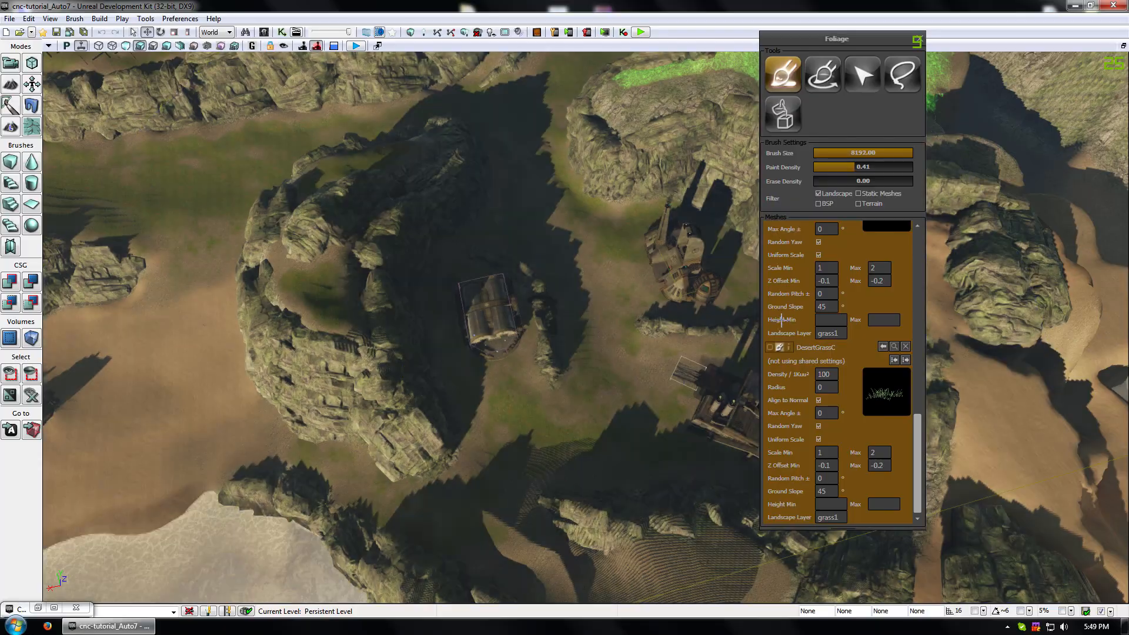
pyautogui.moveTo(403, 370); pyautogui.dragTo(402, 435)
pyautogui.moveTo(403, 436); pyautogui.dragTo(403, 329, button='right')
pyautogui.moveTo(403, 329); pyautogui.dragTo(406, 247)
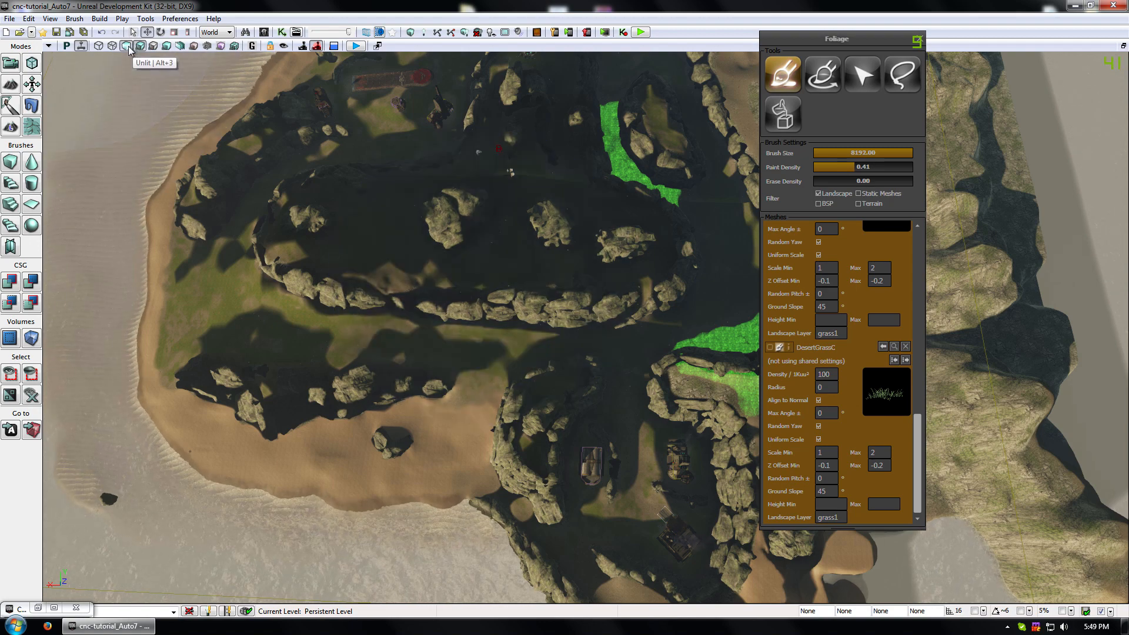
pyautogui.click(129, 48)
pyautogui.moveTo(421, 353); pyautogui.dragTo(401, 184, button='right')
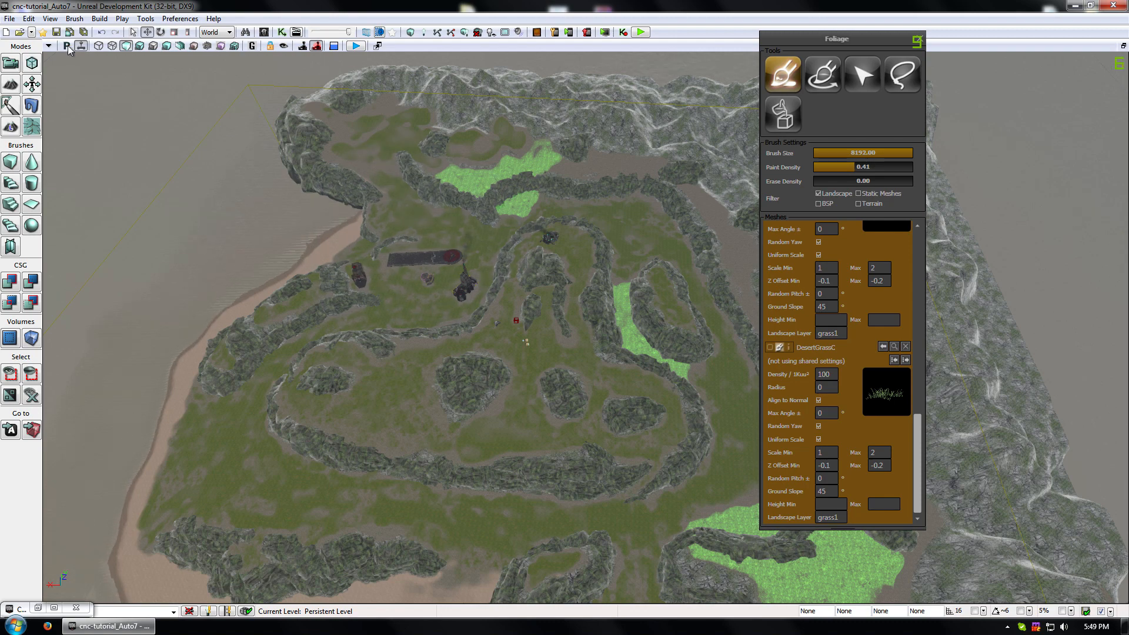
pyautogui.click(66, 46)
# - Move the Foliage window clear of the map and paint the DesertGrass meshes across the landscape with the 8192 brush
pyautogui.scroll(-4, 584, 356)
pyautogui.scroll(4, 424, 321)
pyautogui.moveTo(648, 465)
pyautogui.mouseDown(button='right')
pyautogui.moveTo(535, 449)
pyautogui.moveTo(602, 463)
pyautogui.moveTo(563, 426)
pyautogui.mouseUp(button='right')
pyautogui.moveTo(838, 38); pyautogui.dragTo(1042, 106)
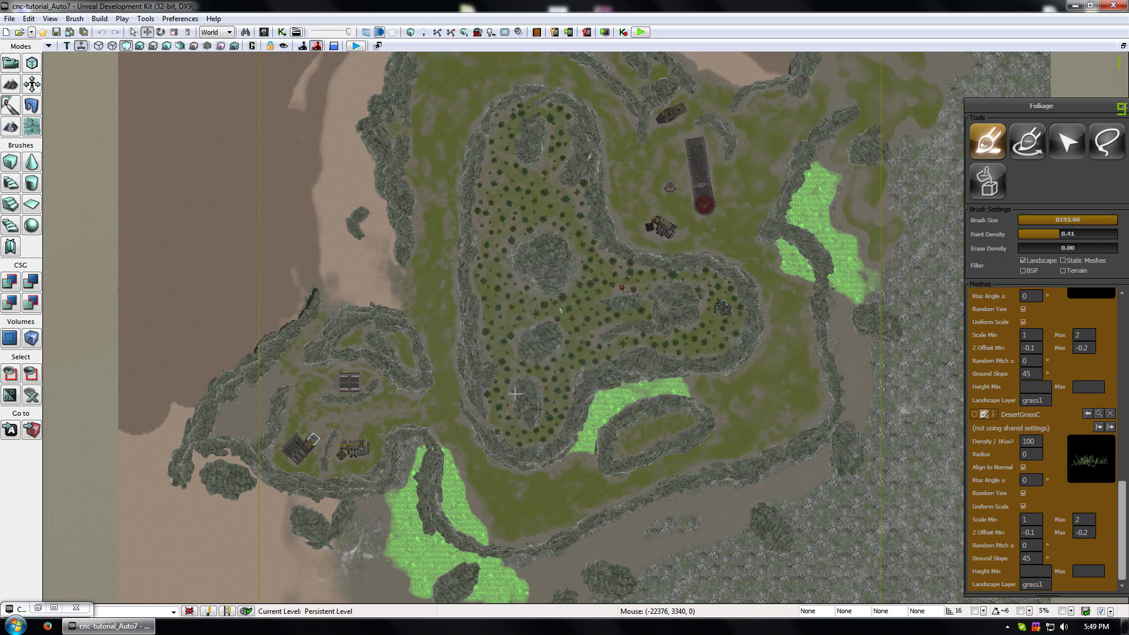
pyautogui.moveTo(520, 235); pyautogui.dragTo(463, 296, button='right')
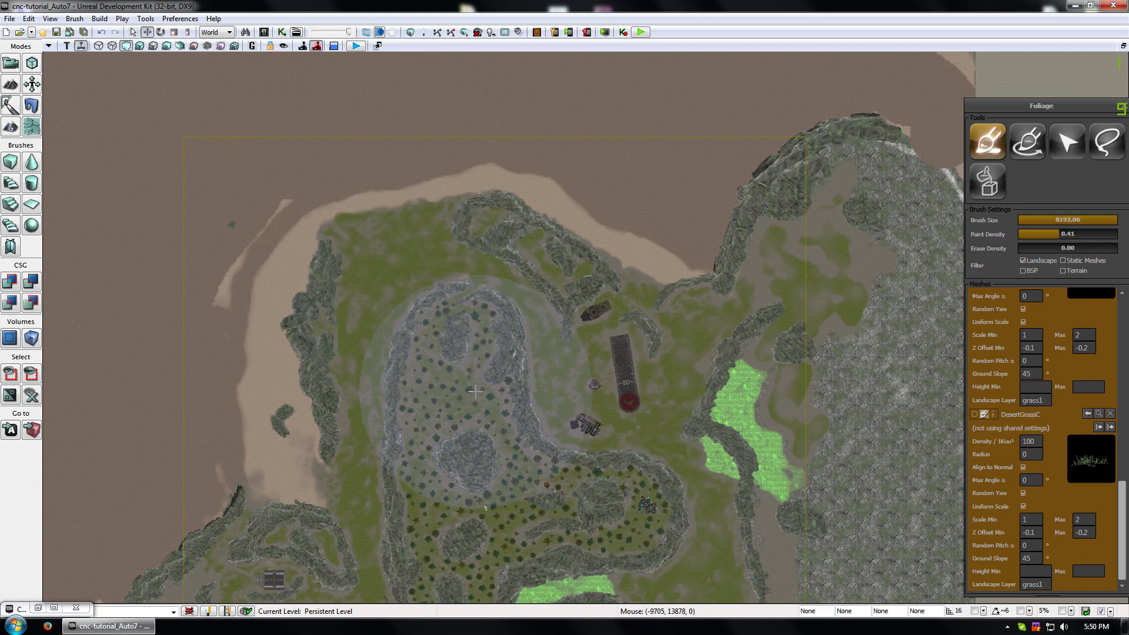
pyautogui.moveTo(475, 464); pyautogui.dragTo(488, 419, button='right')
pyautogui.scroll(-5, 488, 420)
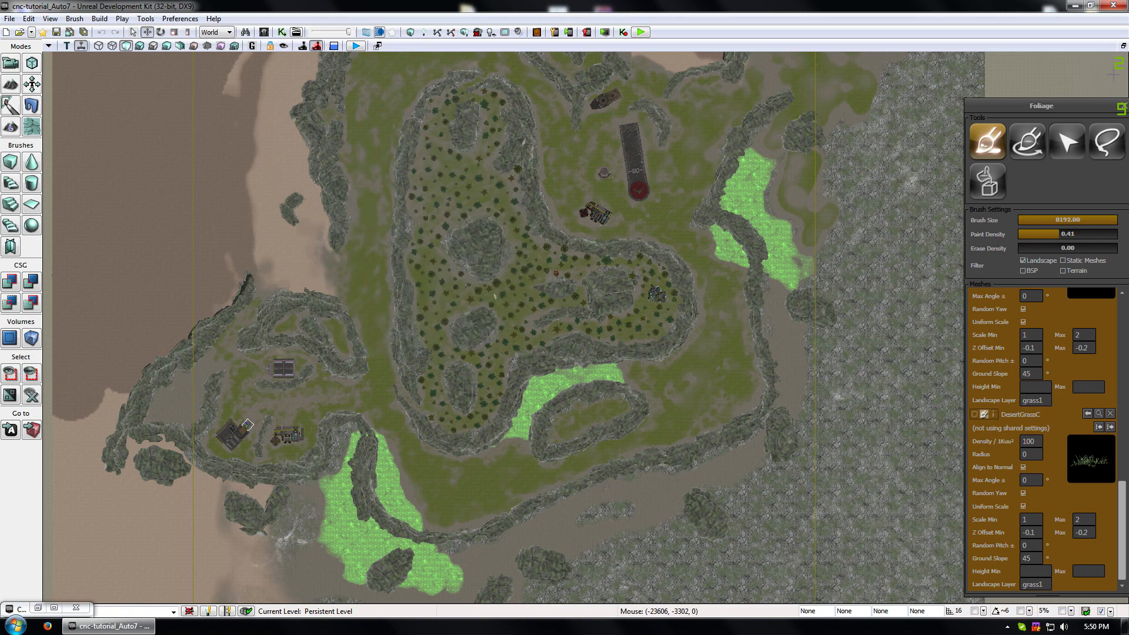
# - Leave foliage mode and return the viewport to the lit perspective view
pyautogui.click(1121, 110)
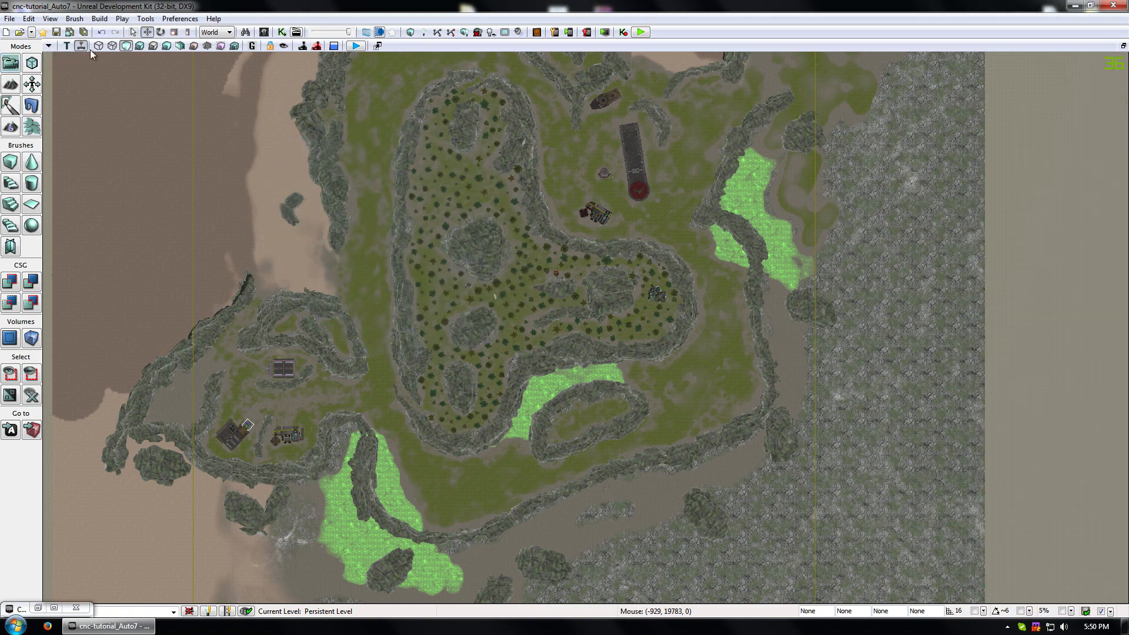
pyautogui.click(112, 45)
pyautogui.click(126, 46)
pyautogui.click(139, 46)
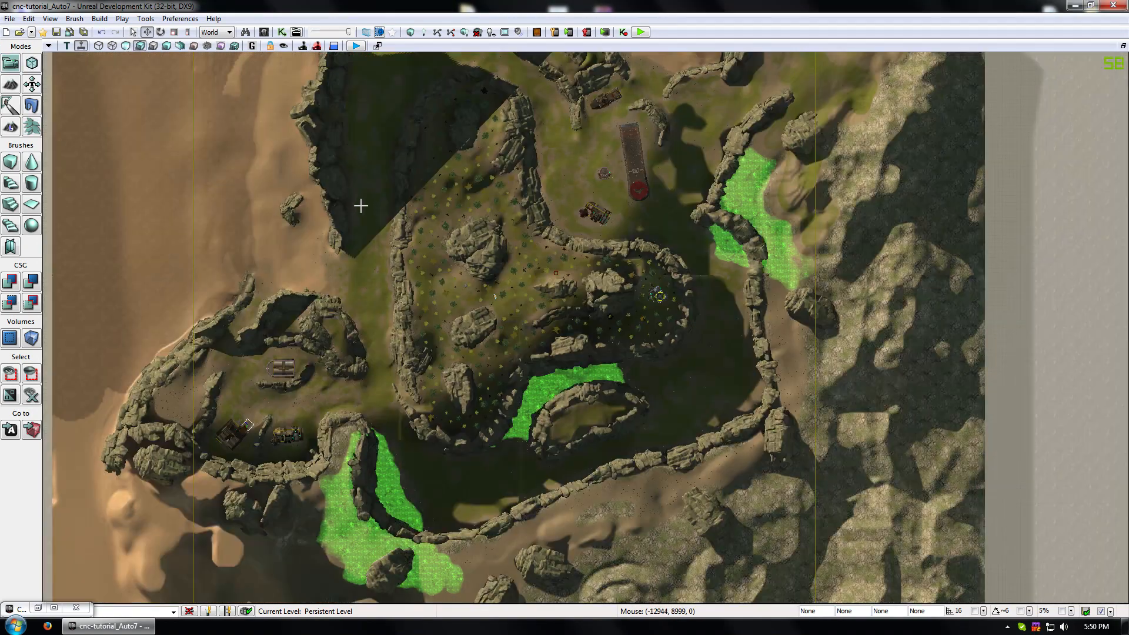
pyautogui.click(67, 46)
pyautogui.click(66, 46)
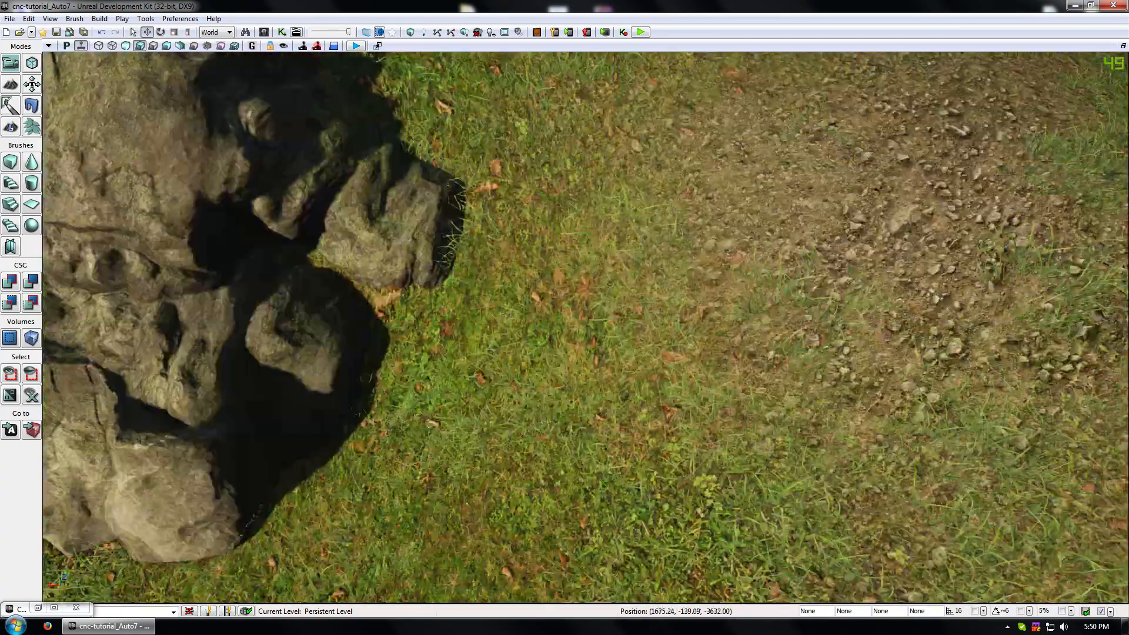
# - Inspect the painted desert grass at ground level around the valley and the base buildings
pyautogui.moveTo(363, 321)
pyautogui.mouseDown(button='right')
pyautogui.moveTo(363, 294)
pyautogui.moveTo(363, 321)
pyautogui.mouseUp(button='right')
pyautogui.rightClick(365, 321)
pyautogui.press('Escape')
pyautogui.moveTo(468, 349); pyautogui.dragTo(497, 370)
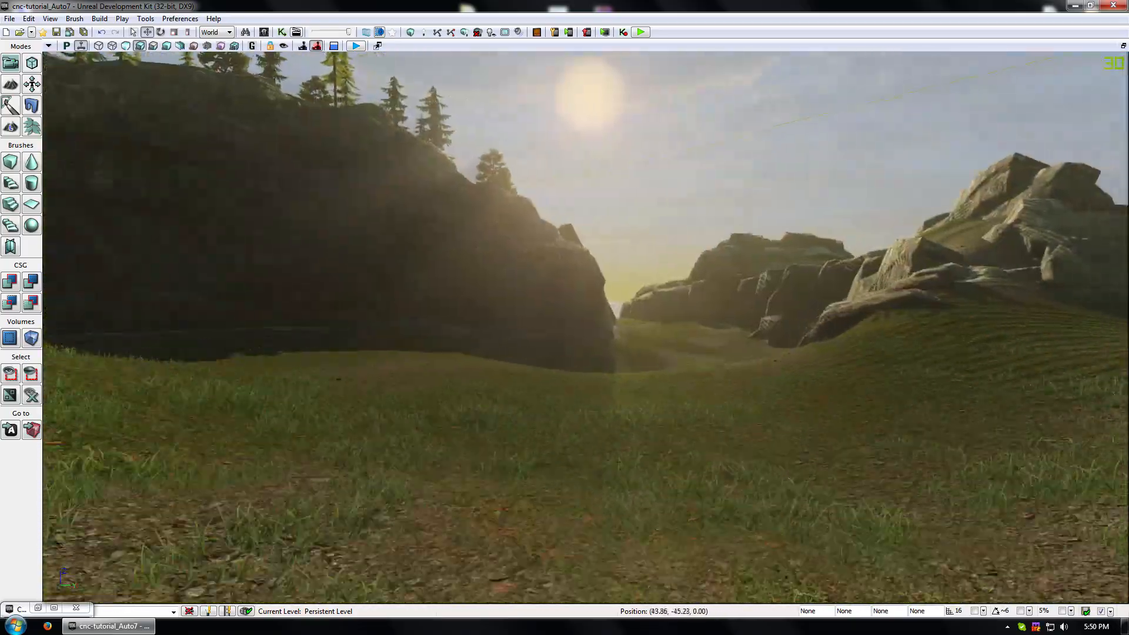
pyautogui.moveTo(498, 370); pyautogui.dragTo(452, 274)
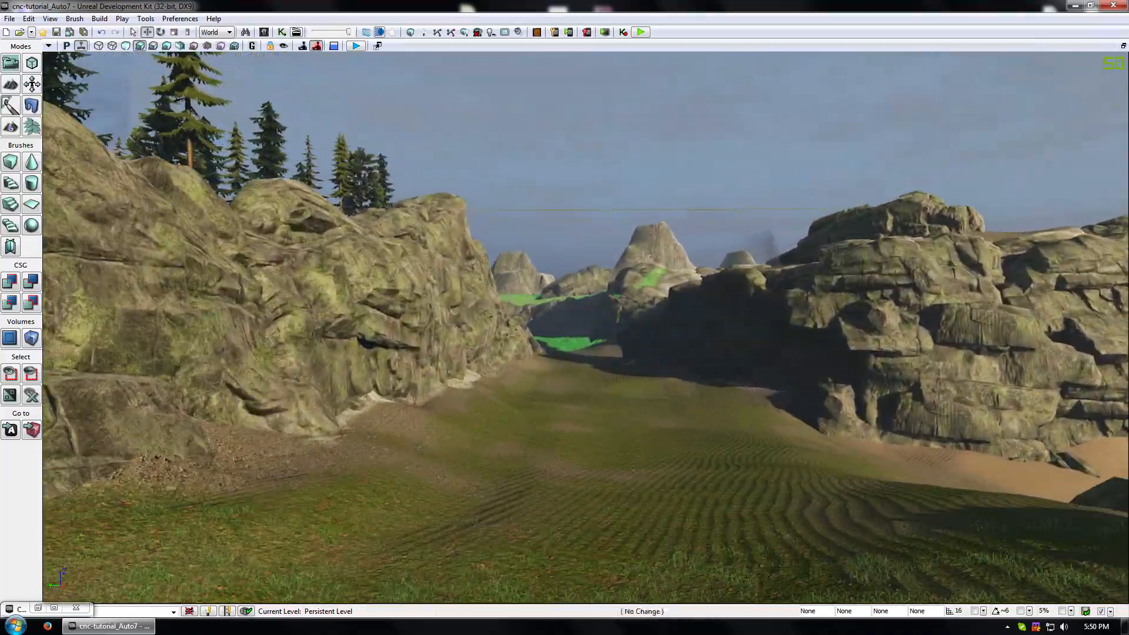
pyautogui.moveTo(453, 273); pyautogui.dragTo(448, 244)
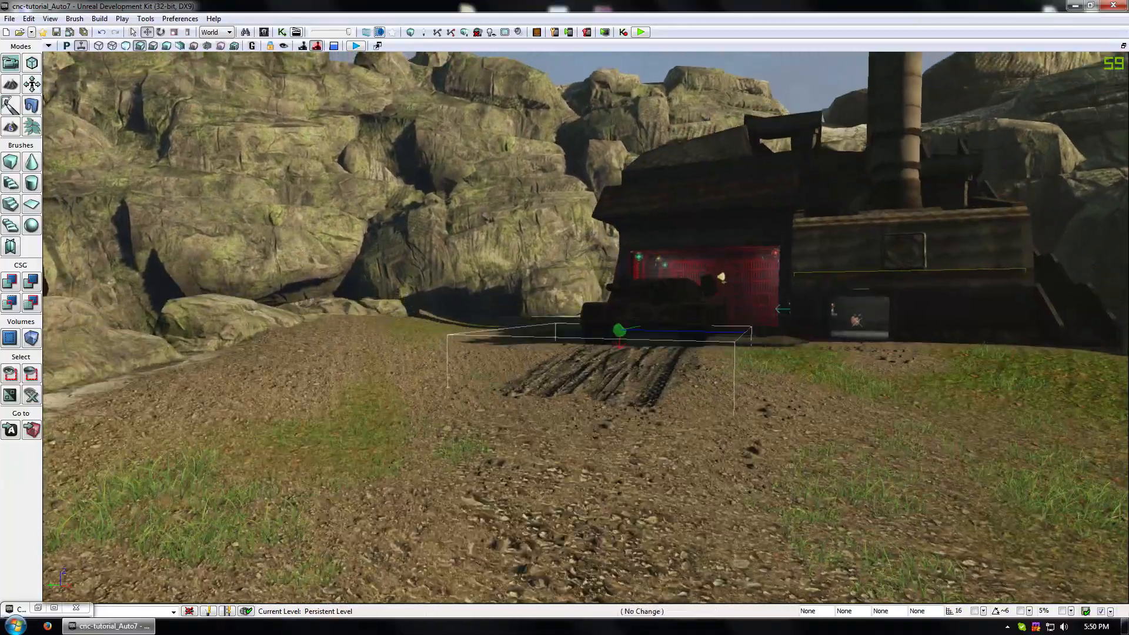